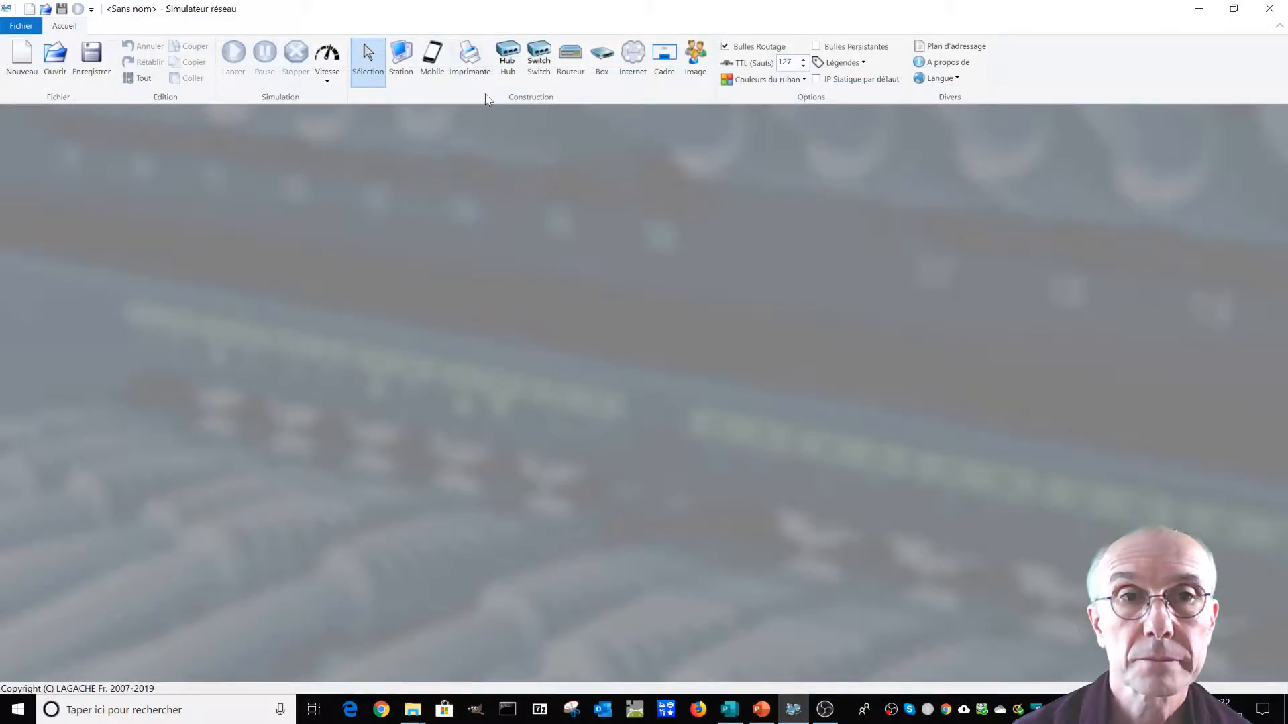
# - Place two stations side by side in the empty network diagram and a switch below them
pyautogui.click(408, 72)
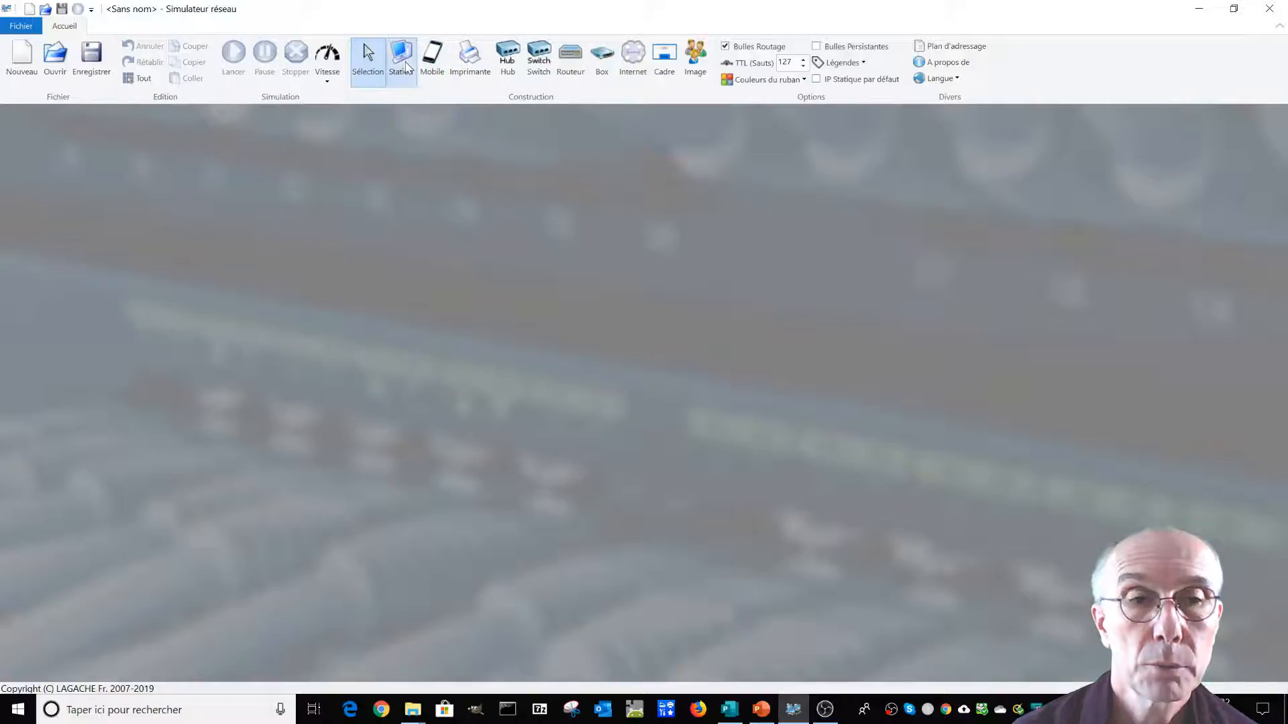
pyautogui.click(241, 260)
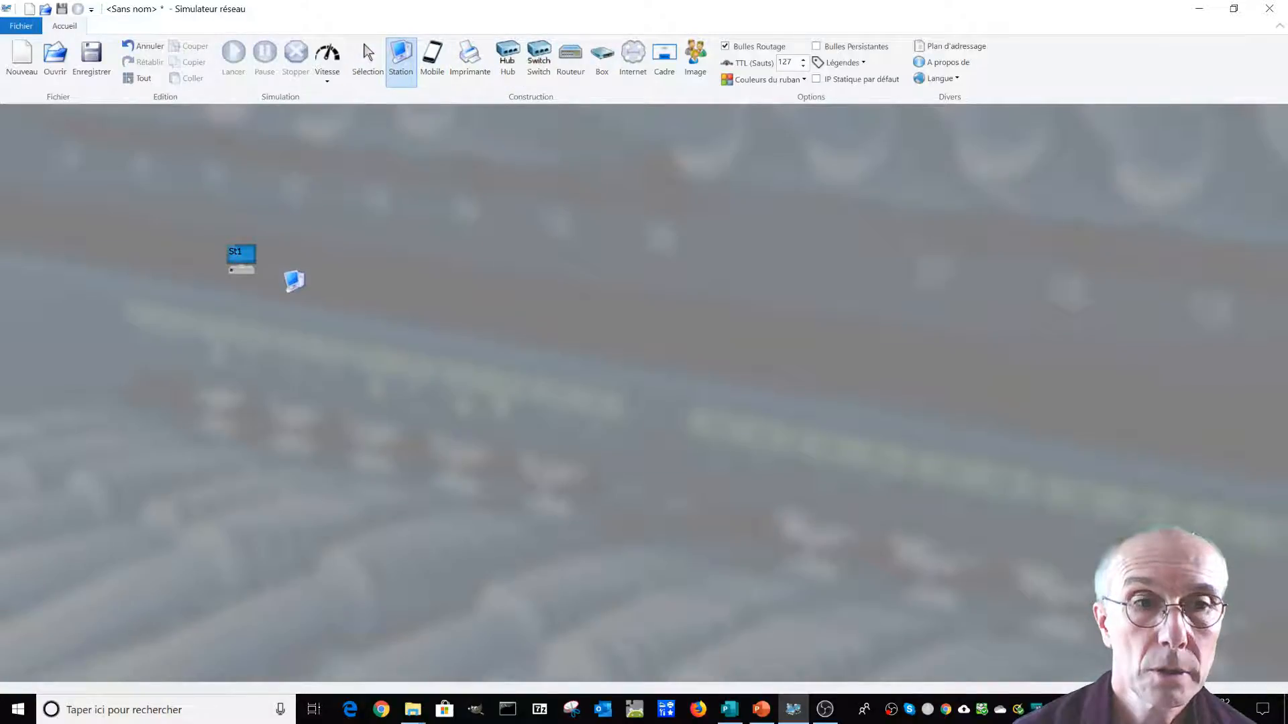
pyautogui.click(309, 261)
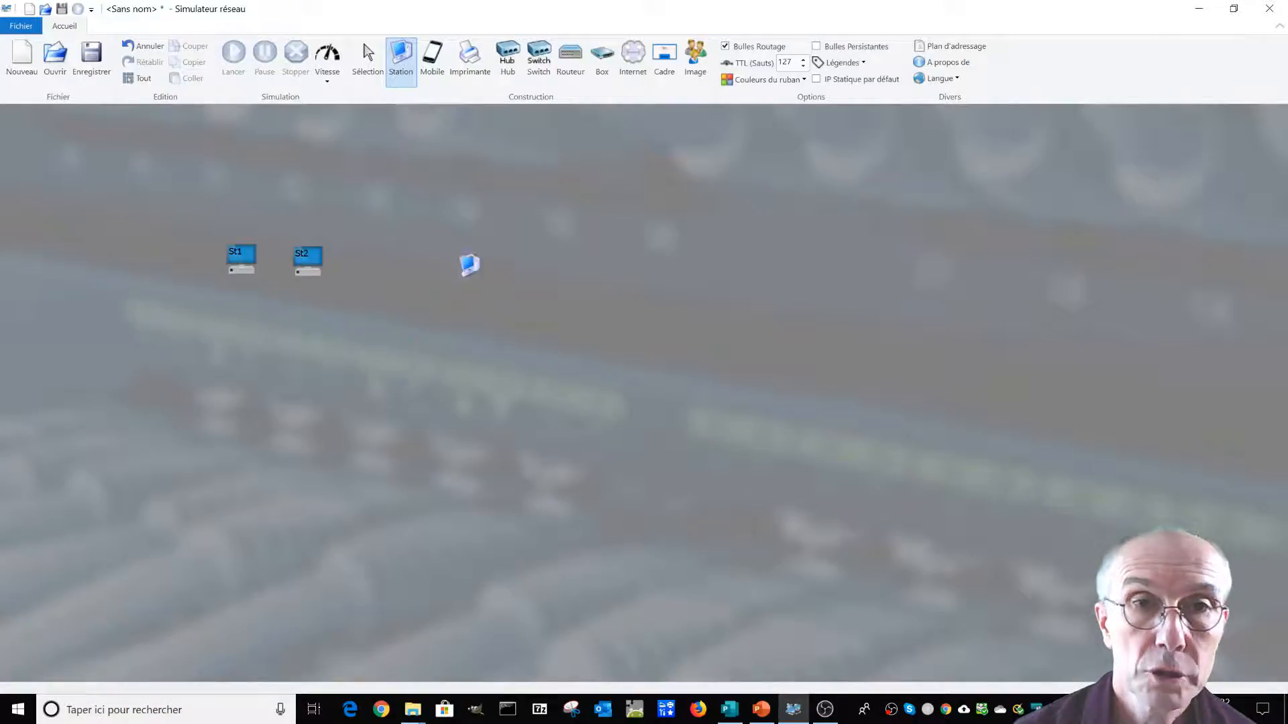
pyautogui.click(539, 60)
pyautogui.click(273, 344)
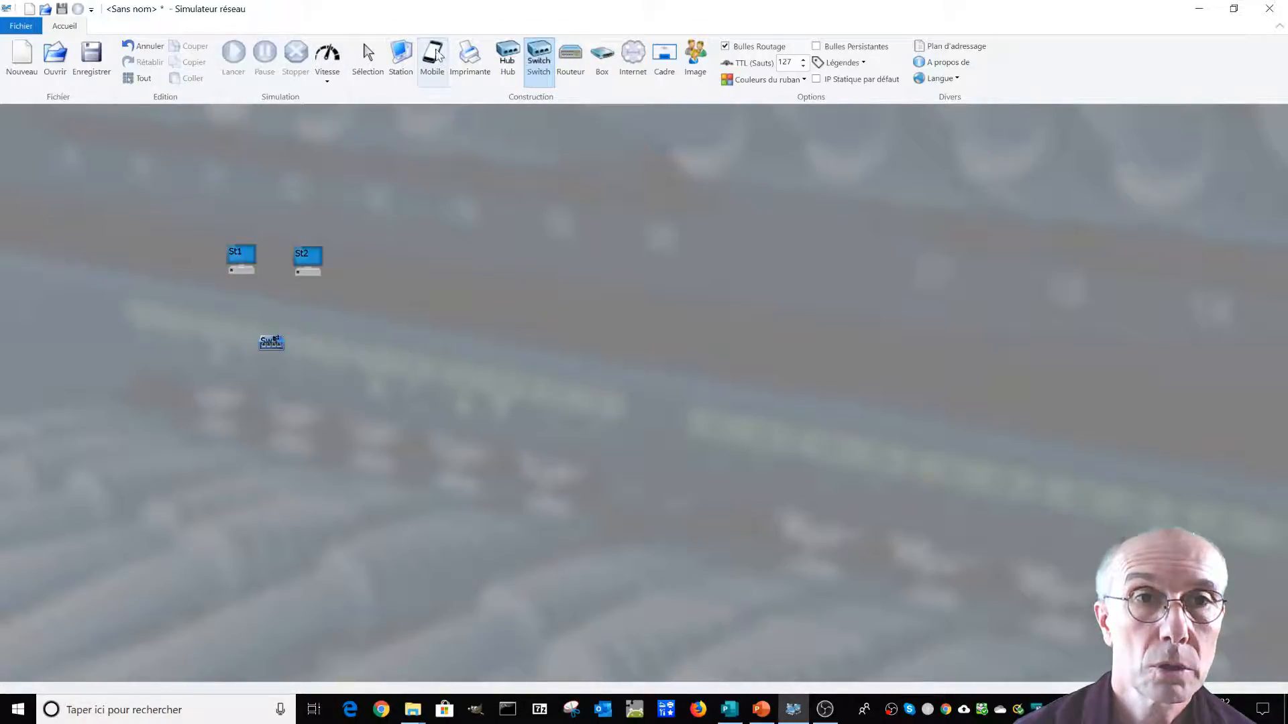
# - Place a station, a box and an Internet cloud in a row beside the switch
pyautogui.click(401, 57)
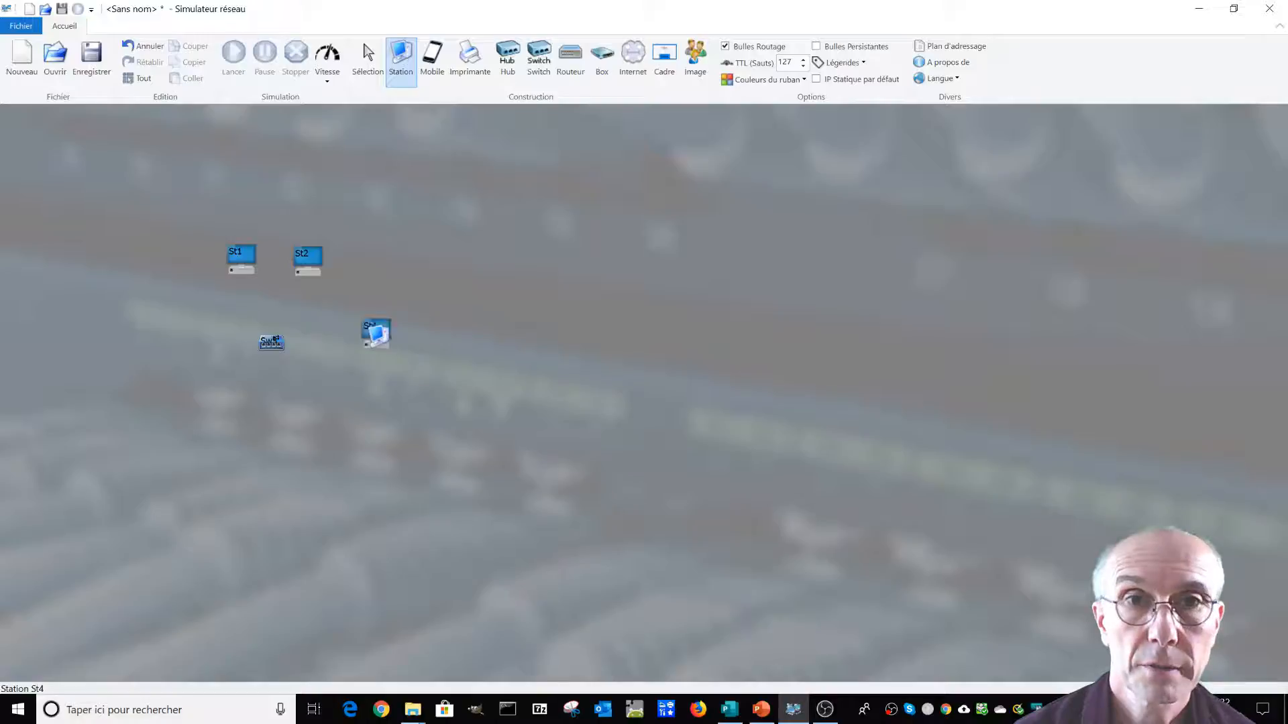
pyautogui.click(378, 334)
pyautogui.click(603, 57)
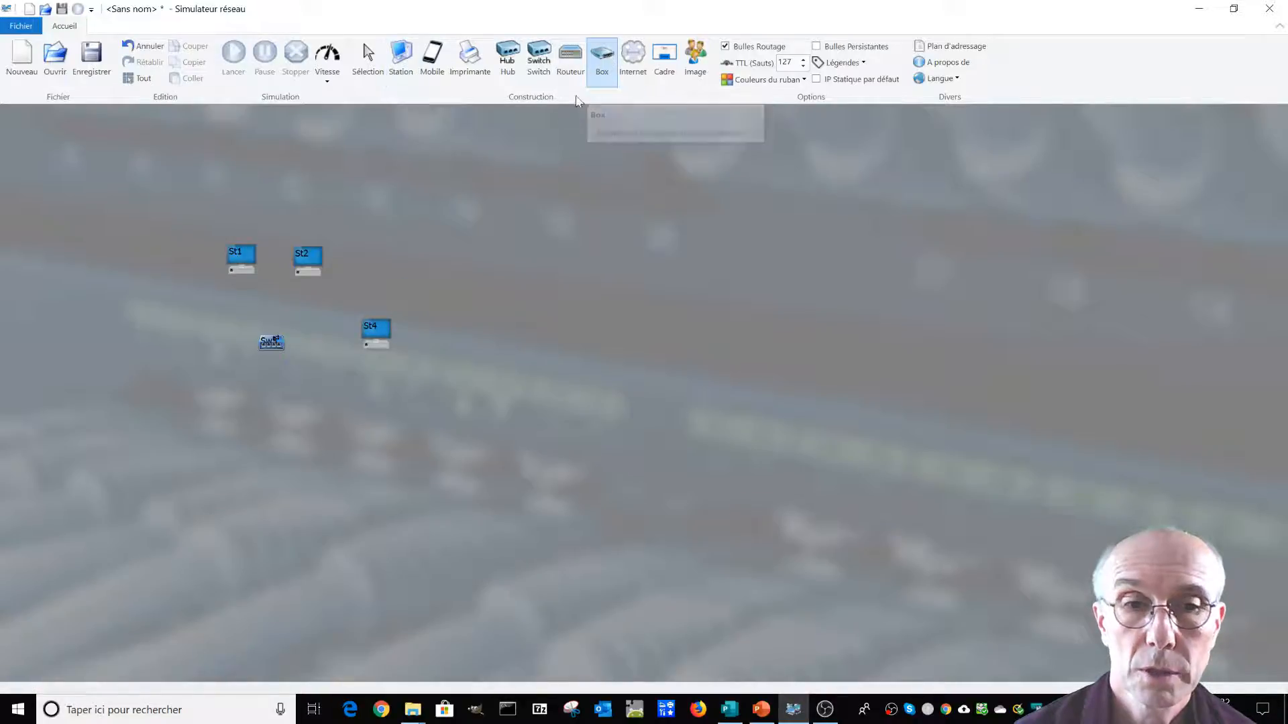
pyautogui.click(467, 332)
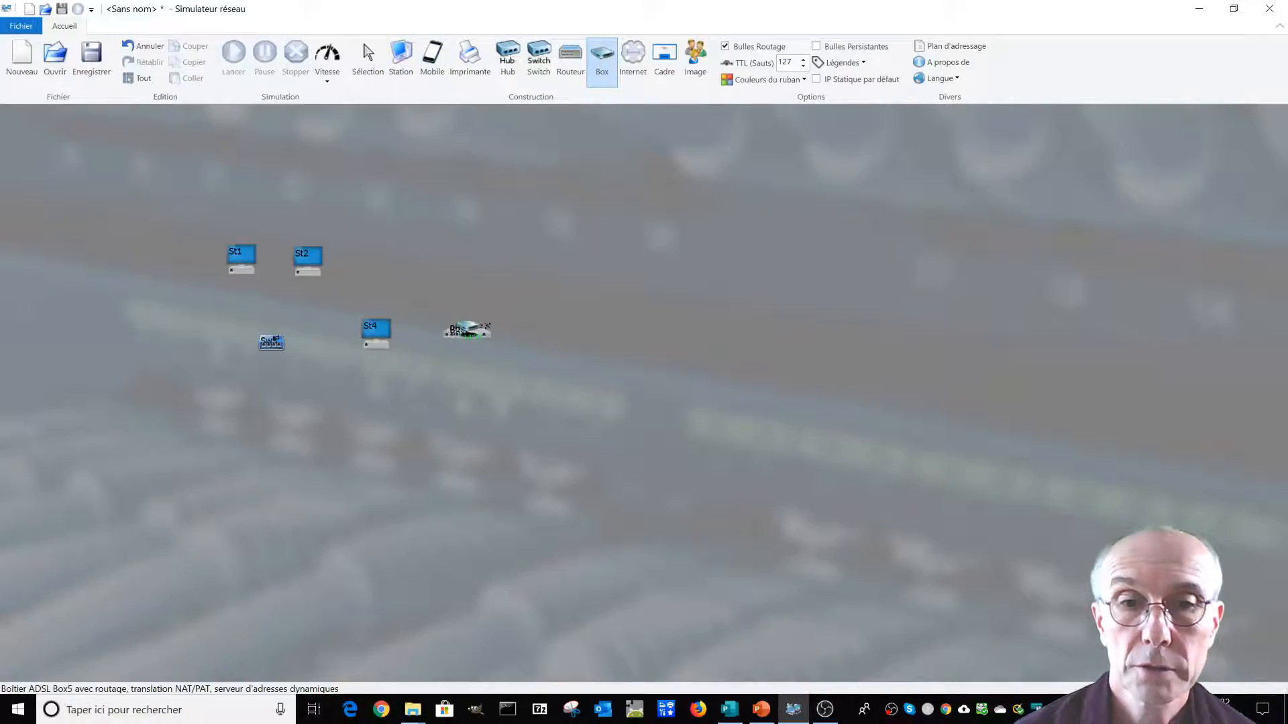
pyautogui.click(633, 57)
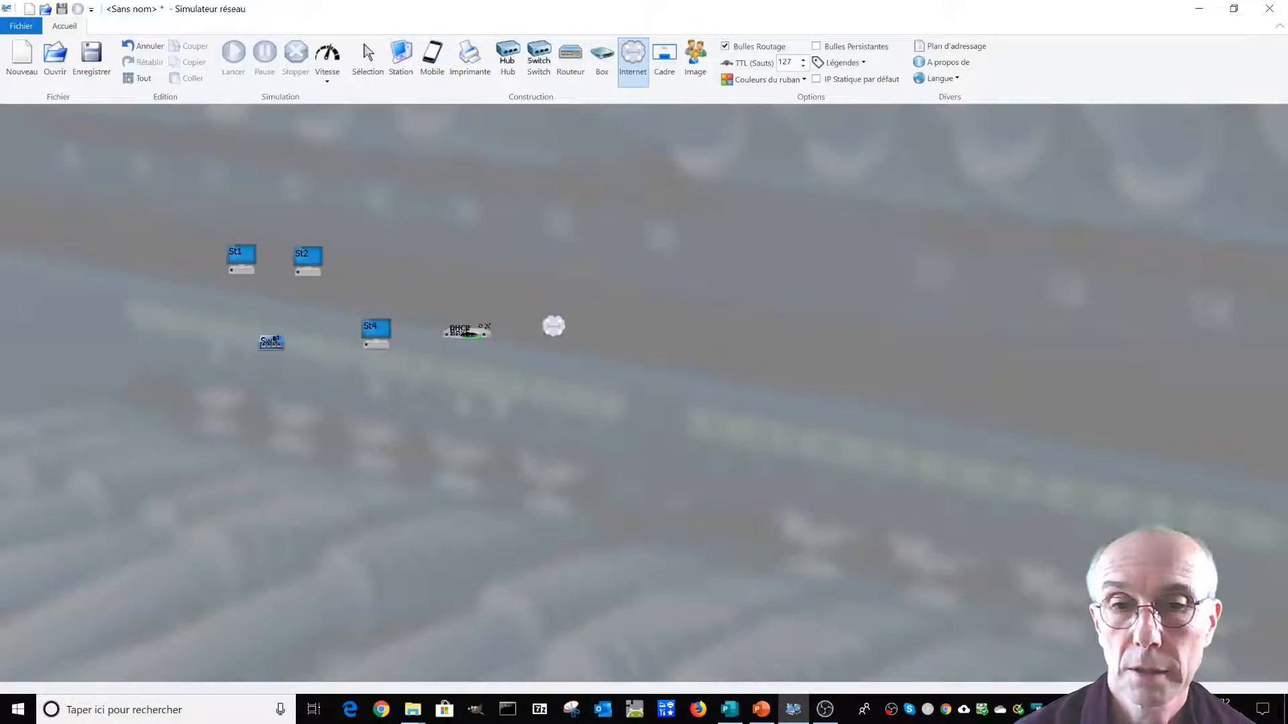
pyautogui.click(591, 330)
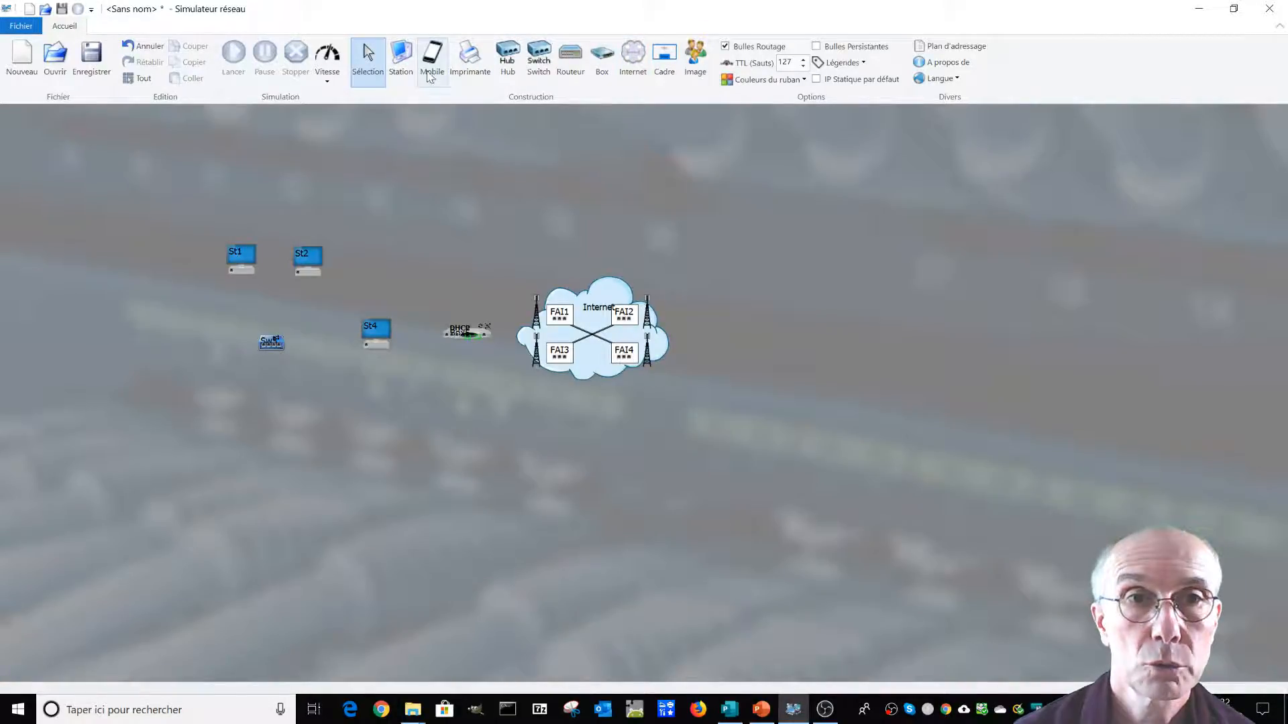
# - Add two stations beyond the Internet cloud, one above its level and one below
pyautogui.click(401, 57)
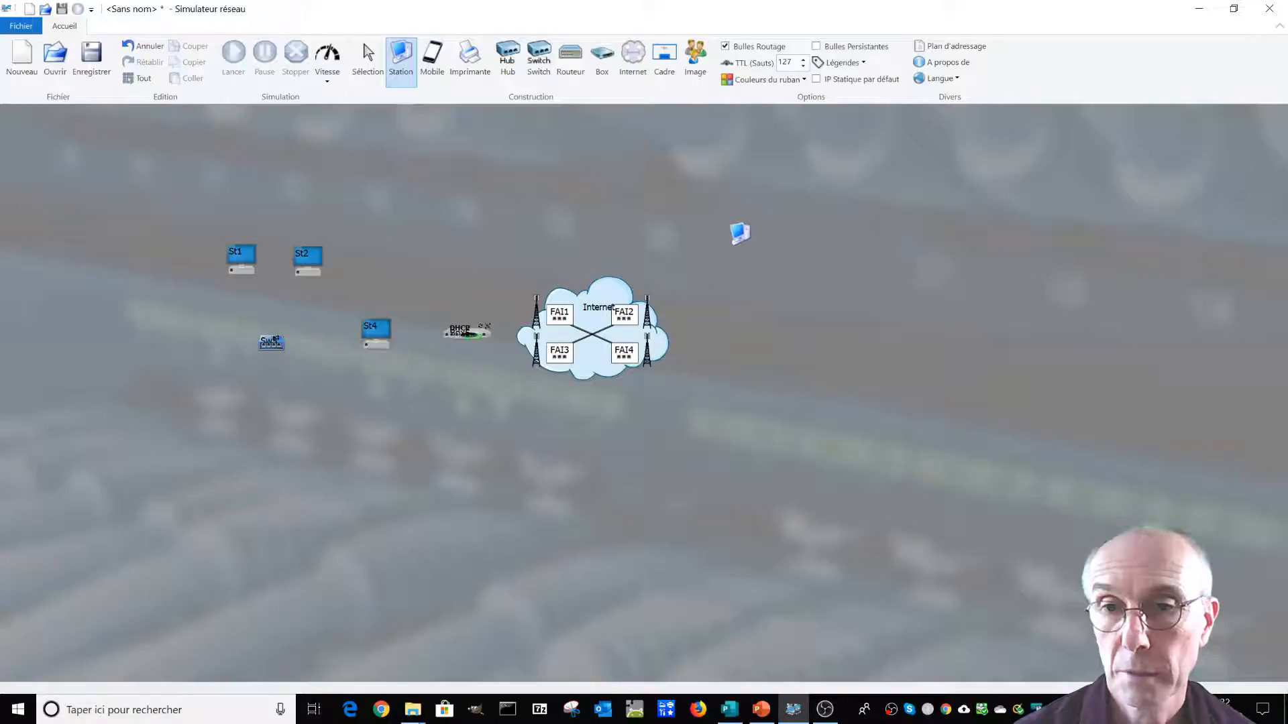
pyautogui.click(738, 231)
pyautogui.click(738, 410)
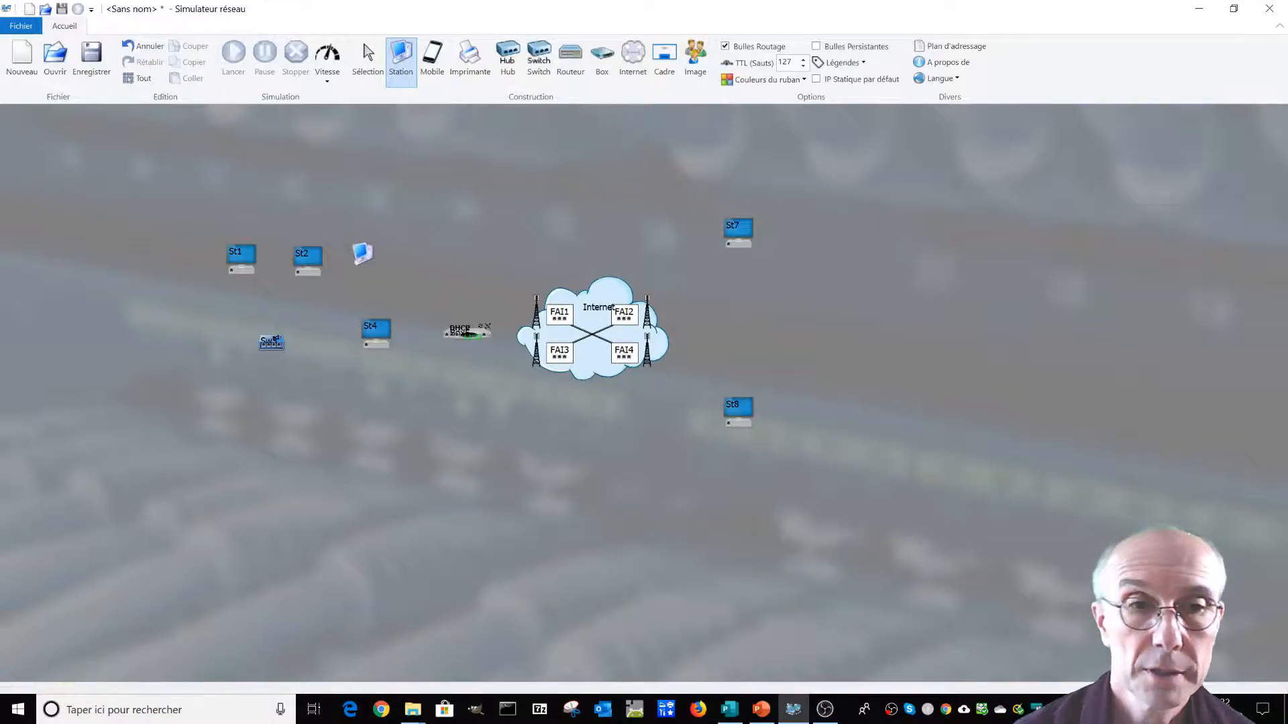
pyautogui.press('Escape')
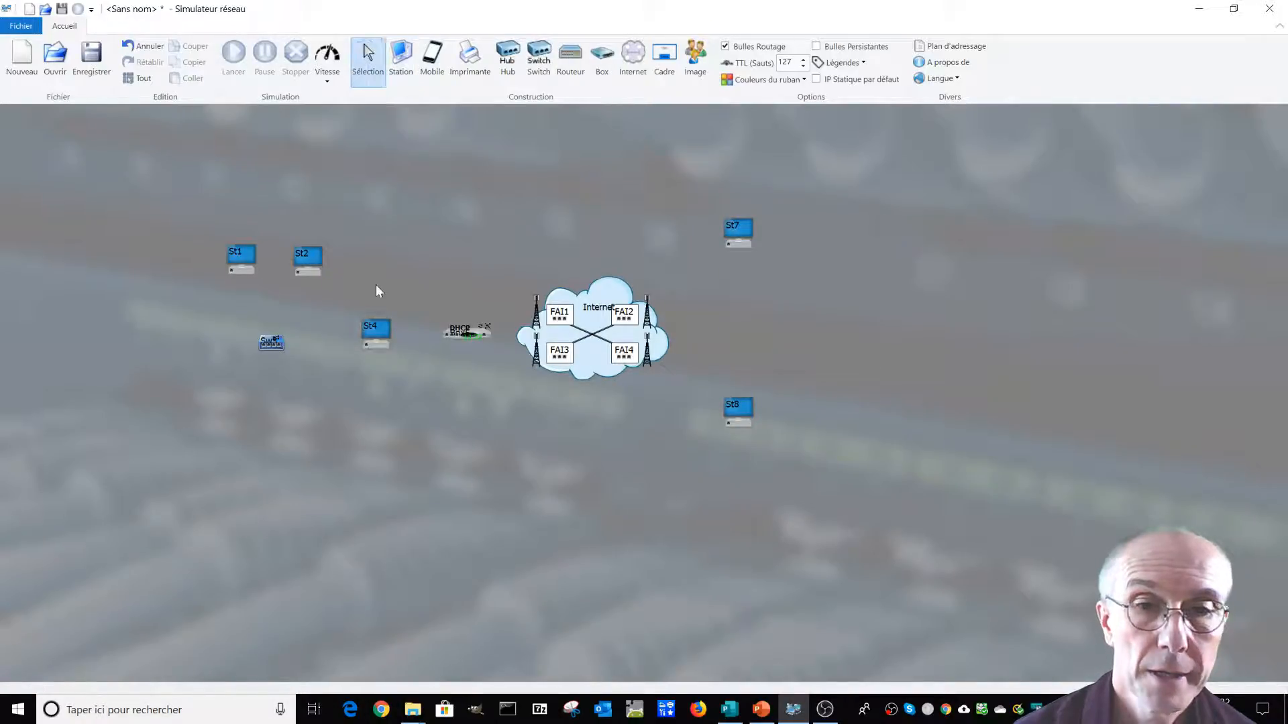
# - Rename the upper station beyond the Internet cloud as tkcollege
pyautogui.doubleClick(740, 231)
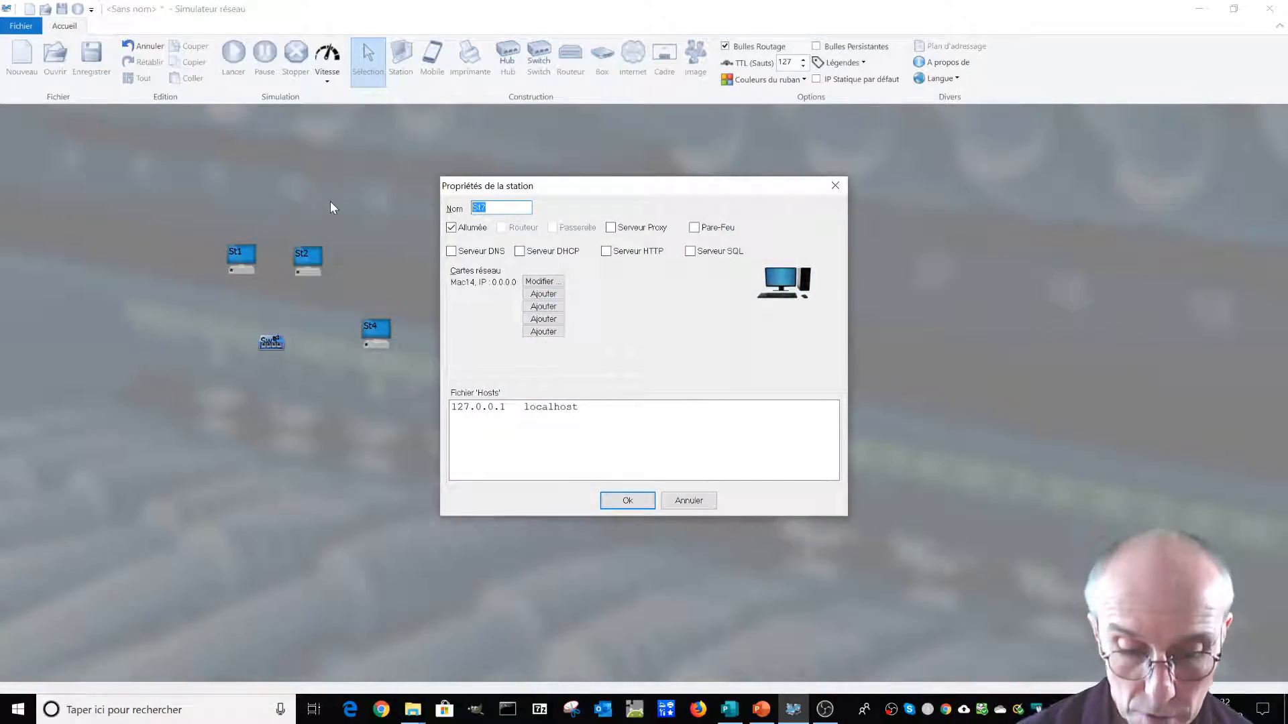
pyautogui.write('tkcollege')
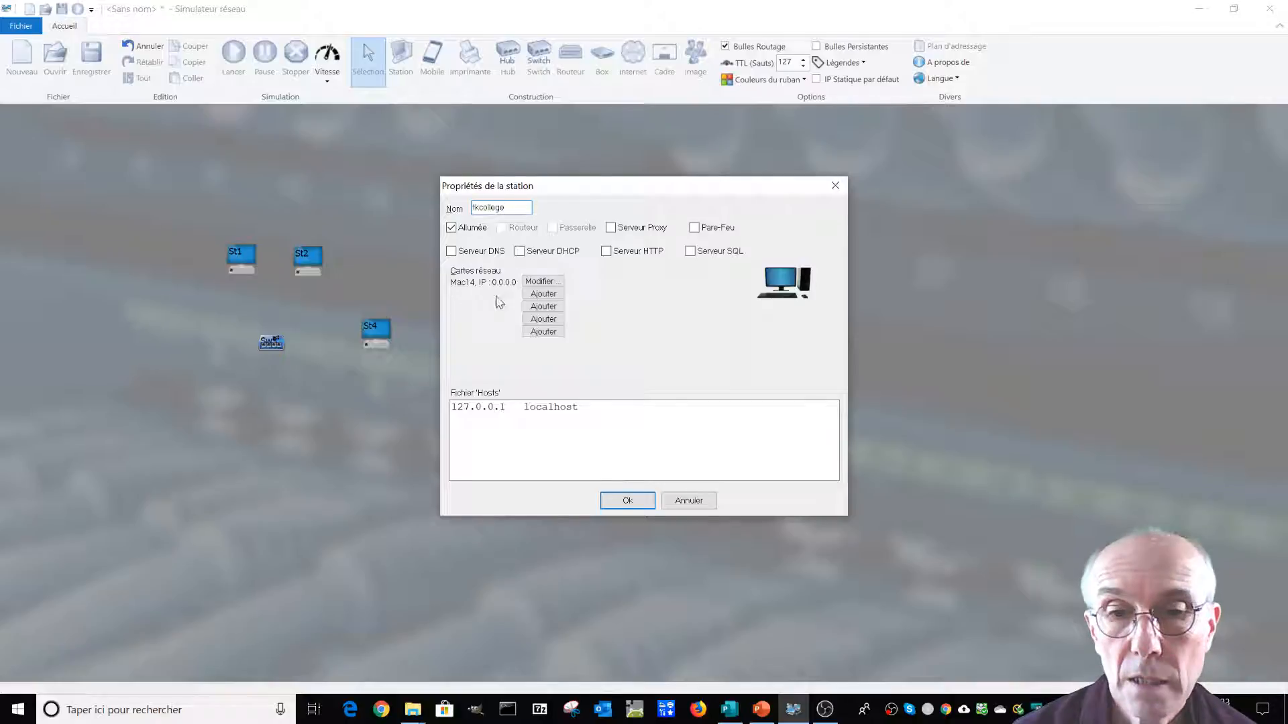
pyautogui.click(624, 502)
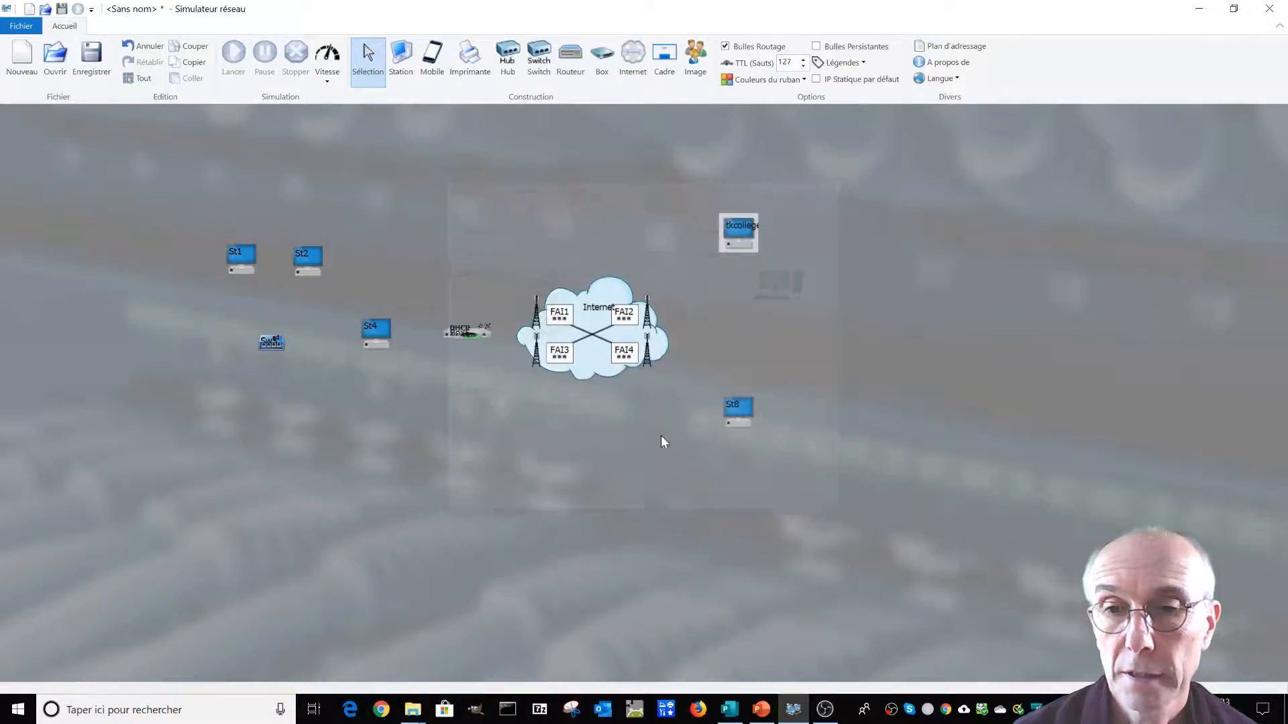
# - Set tkcollege's network card to remote access (Carte d'Accès distant) and connect it by cable to provider FAI2
pyautogui.rightClick(729, 247)
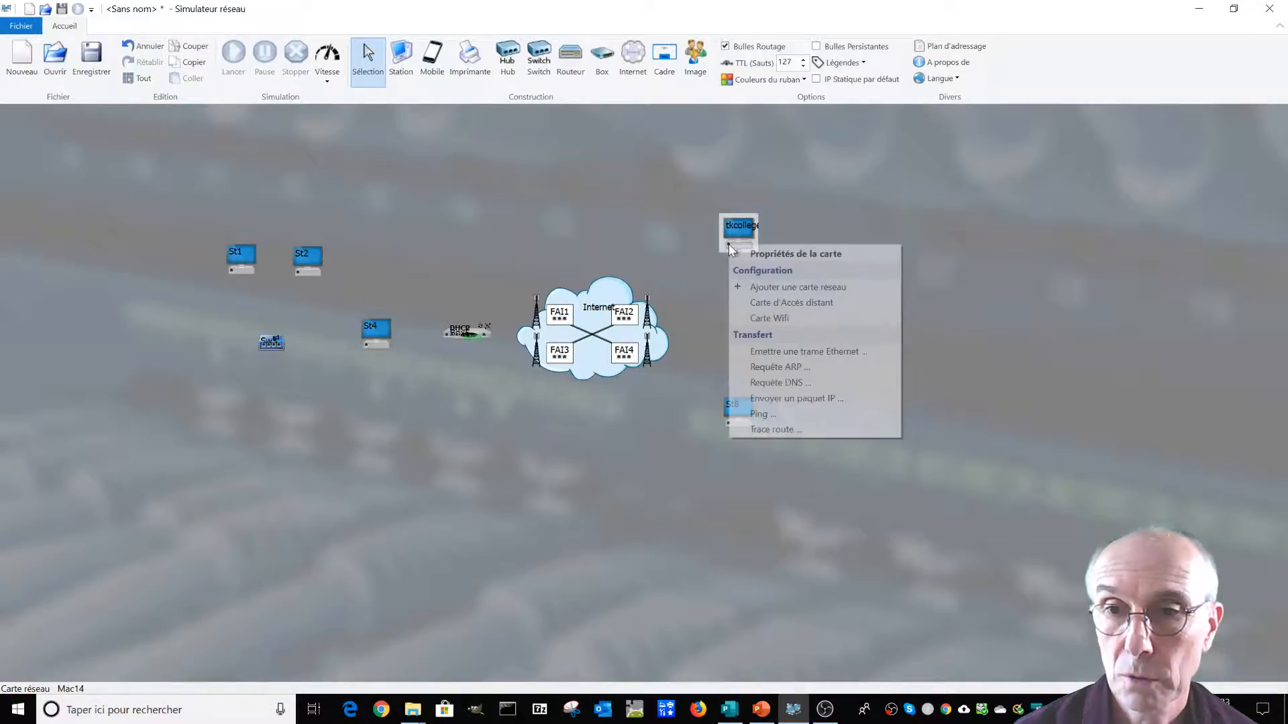
pyautogui.click(765, 303)
pyautogui.moveTo(729, 245); pyautogui.dragTo(651, 307)
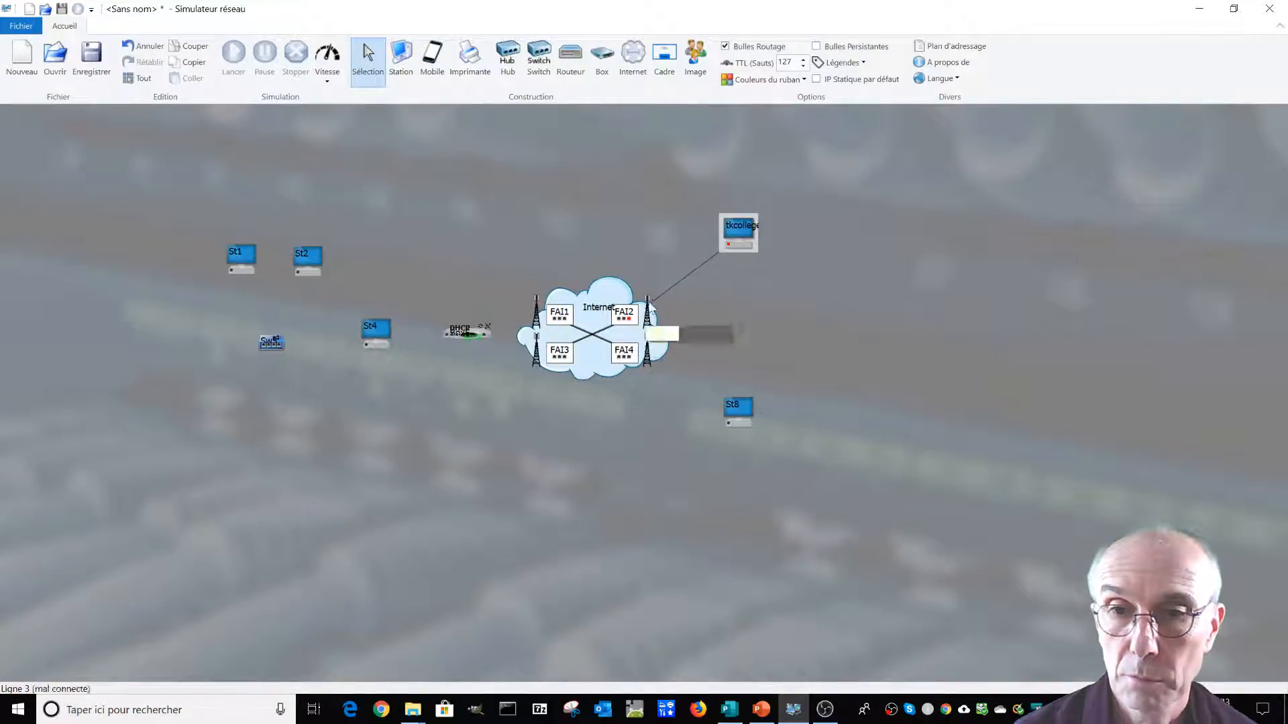
# - Change the cable between tkcollege and FAI2 to a telecom cable (Câble télécom)
pyautogui.click(677, 283)
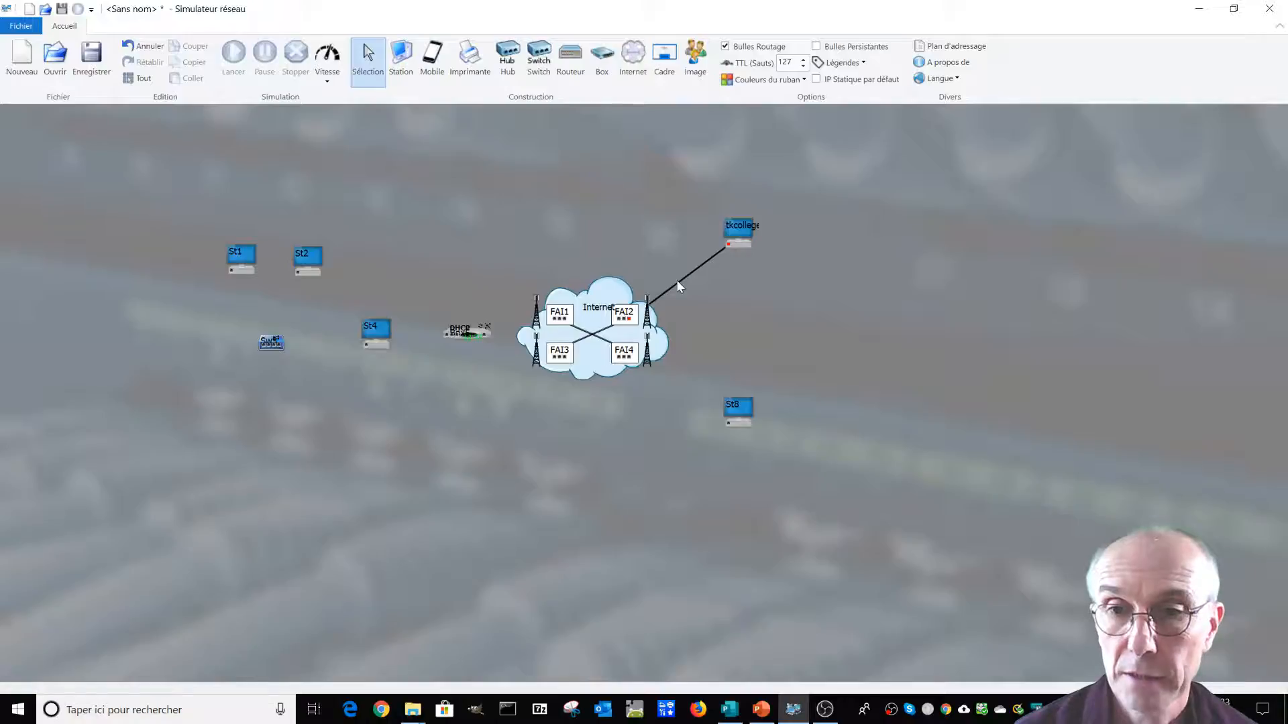
pyautogui.rightClick(677, 283)
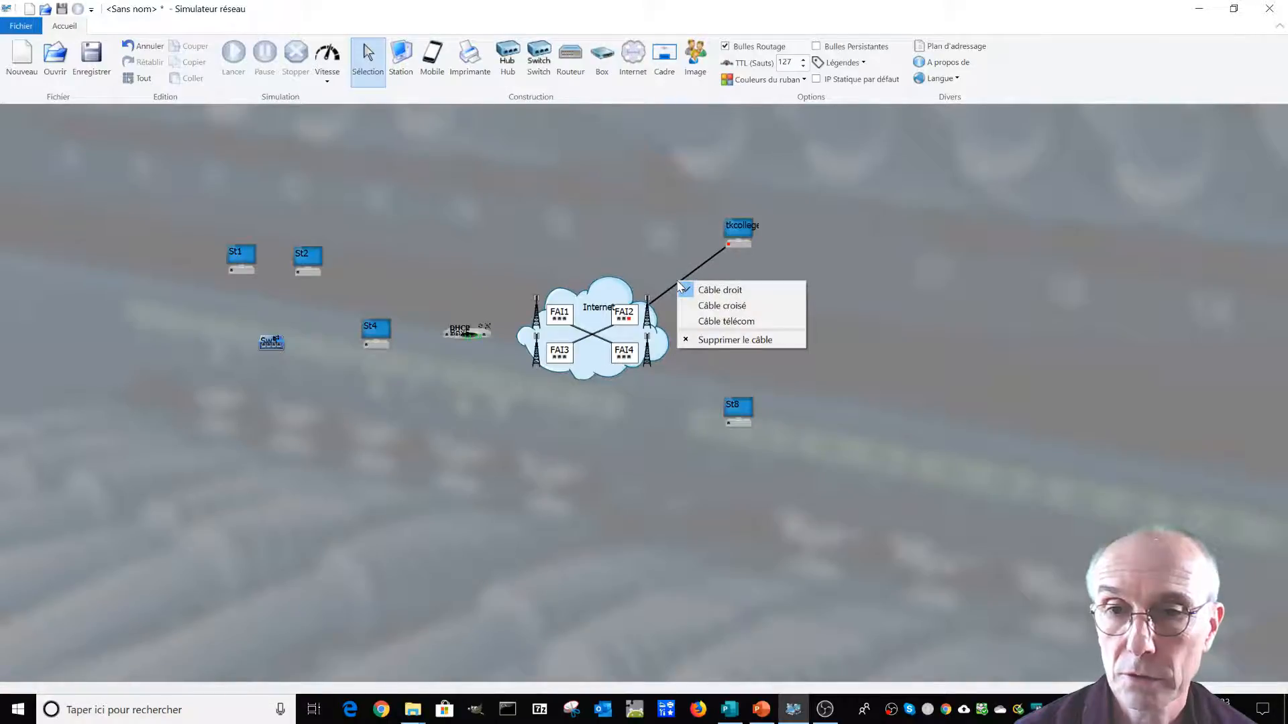
pyautogui.click(713, 322)
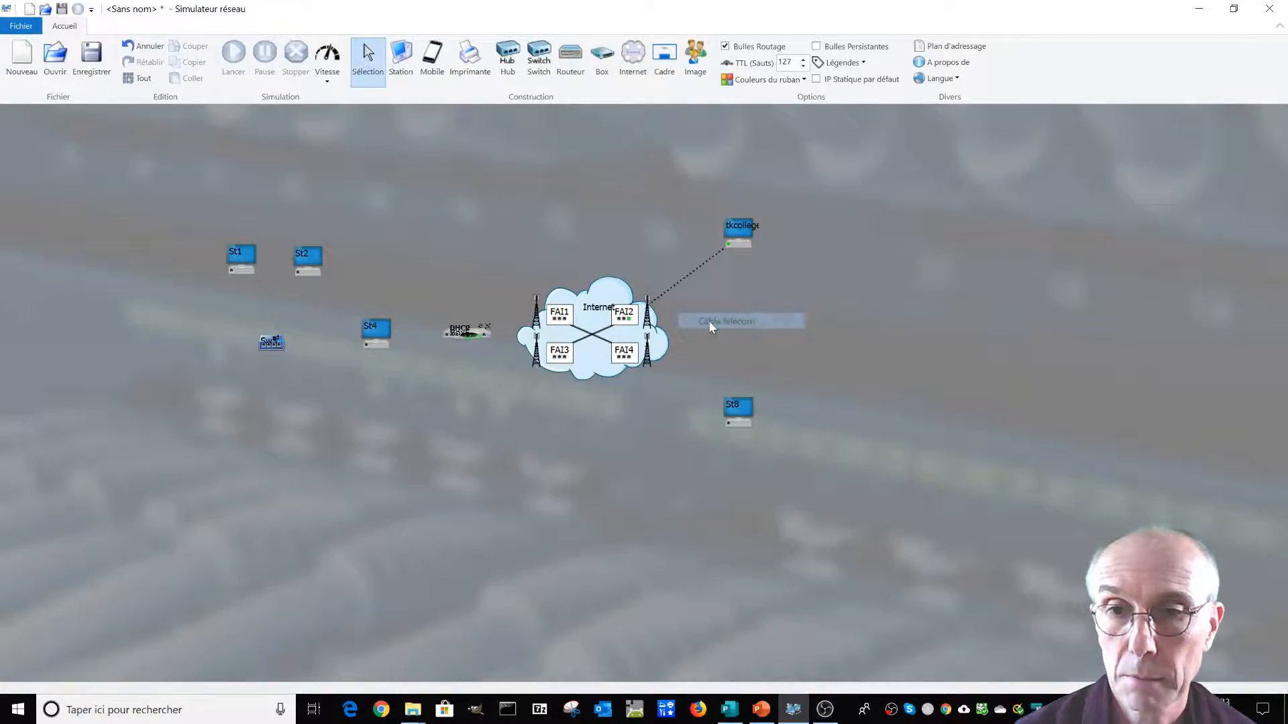
# - Set station St8's network card to remote access (Carte d'Accès distant) and rename the station assomption
pyautogui.rightClick(728, 424)
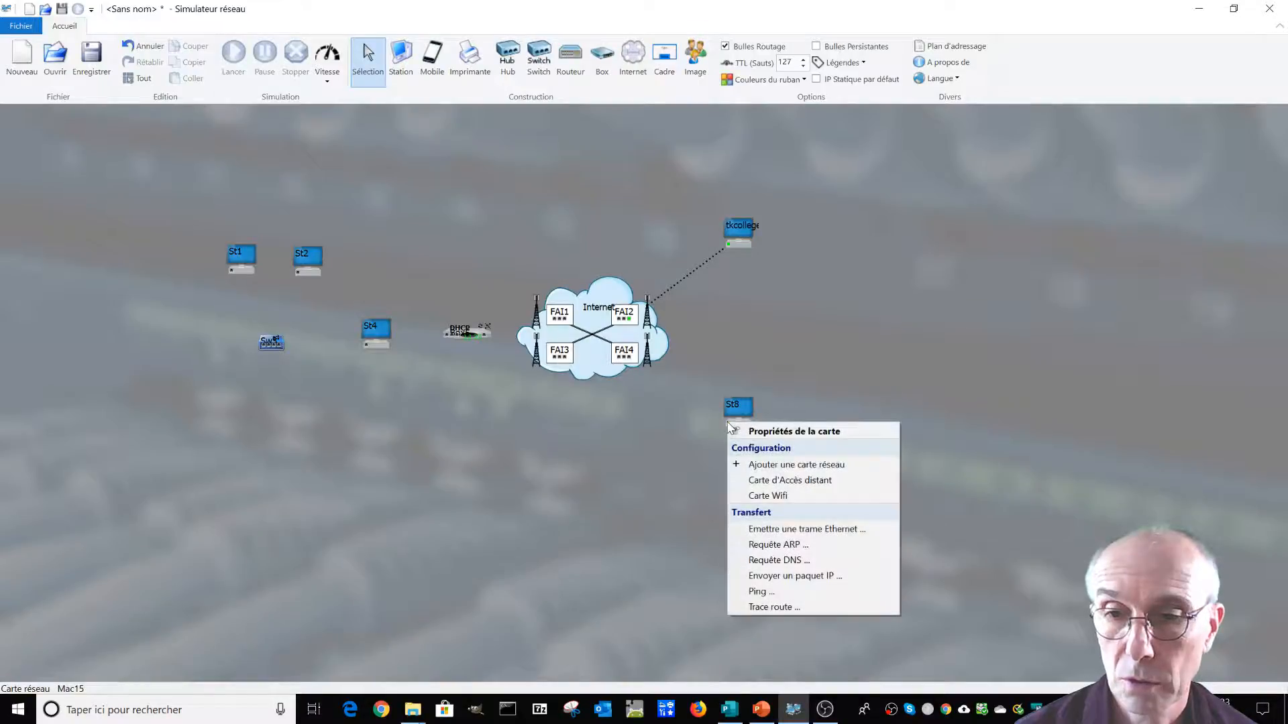
pyautogui.click(775, 480)
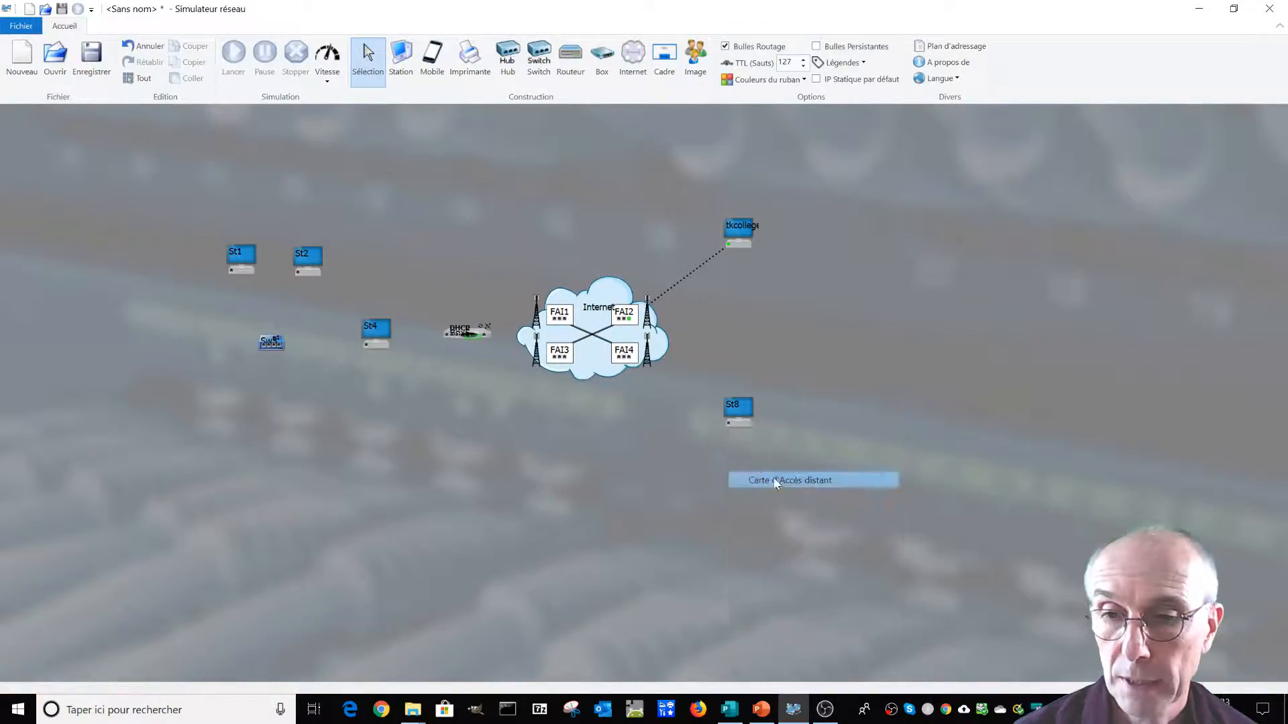
pyautogui.doubleClick(742, 409)
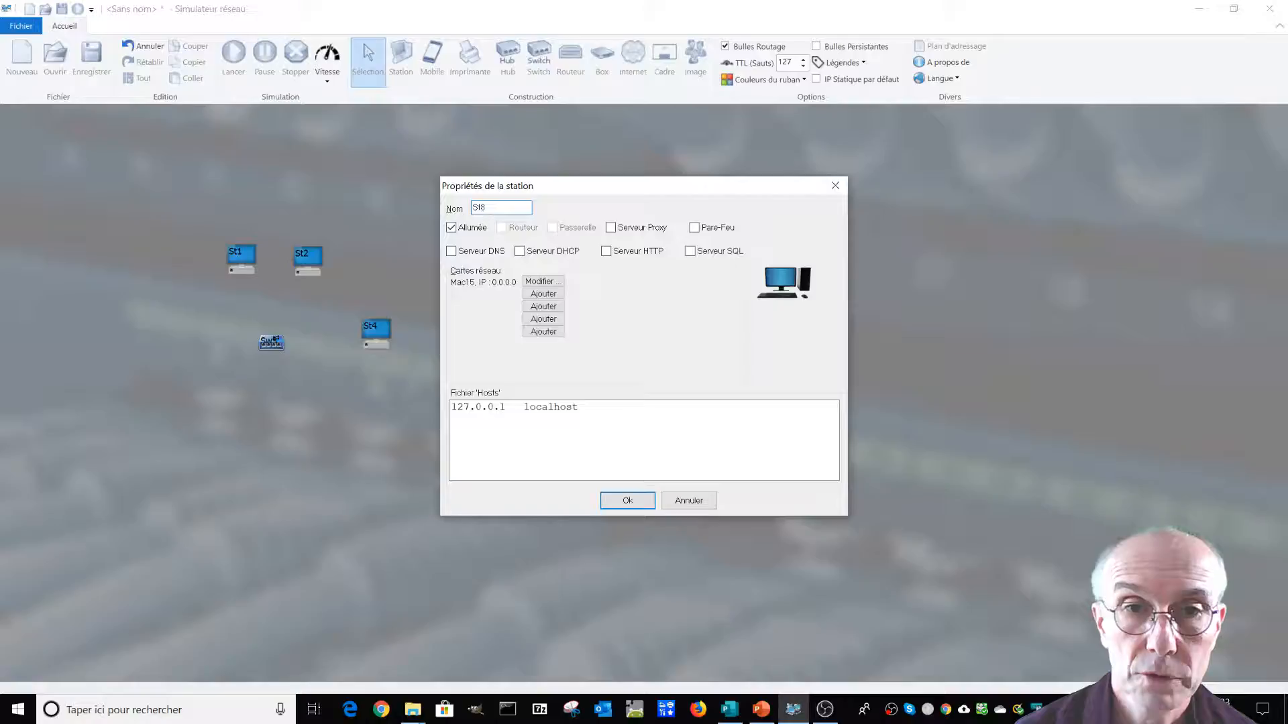
pyautogui.write('assomption')
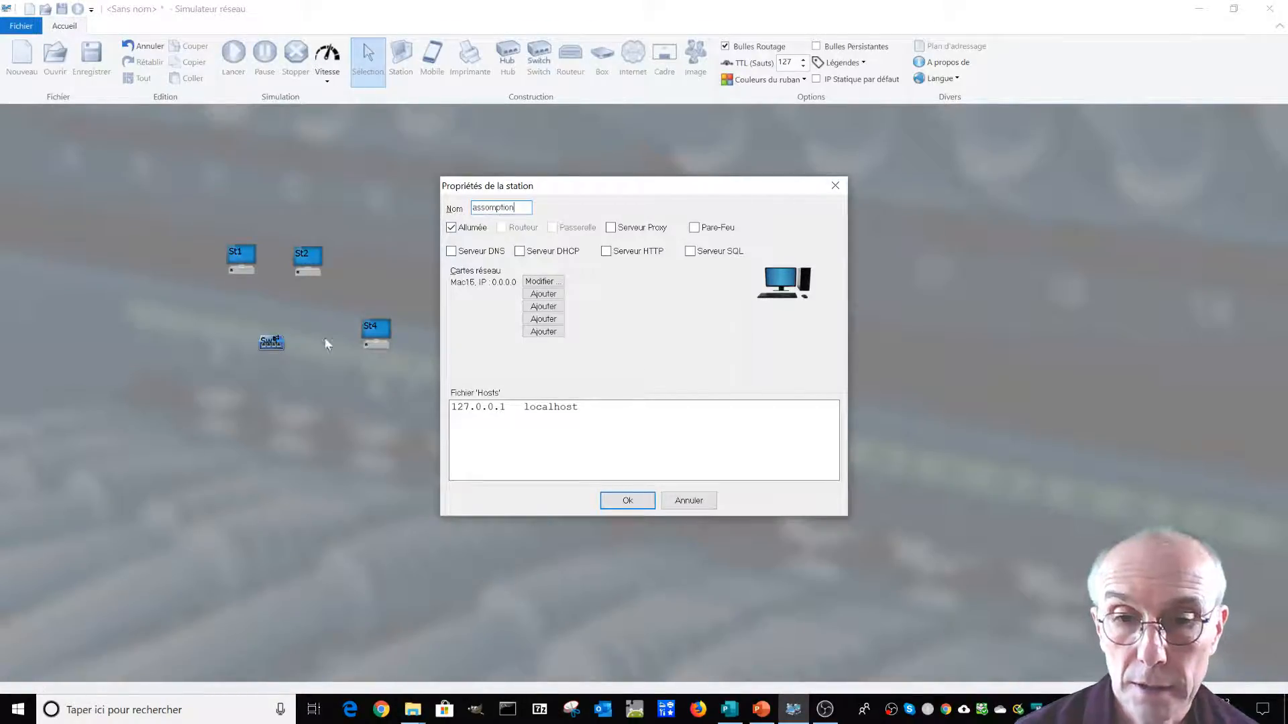
pyautogui.click(630, 504)
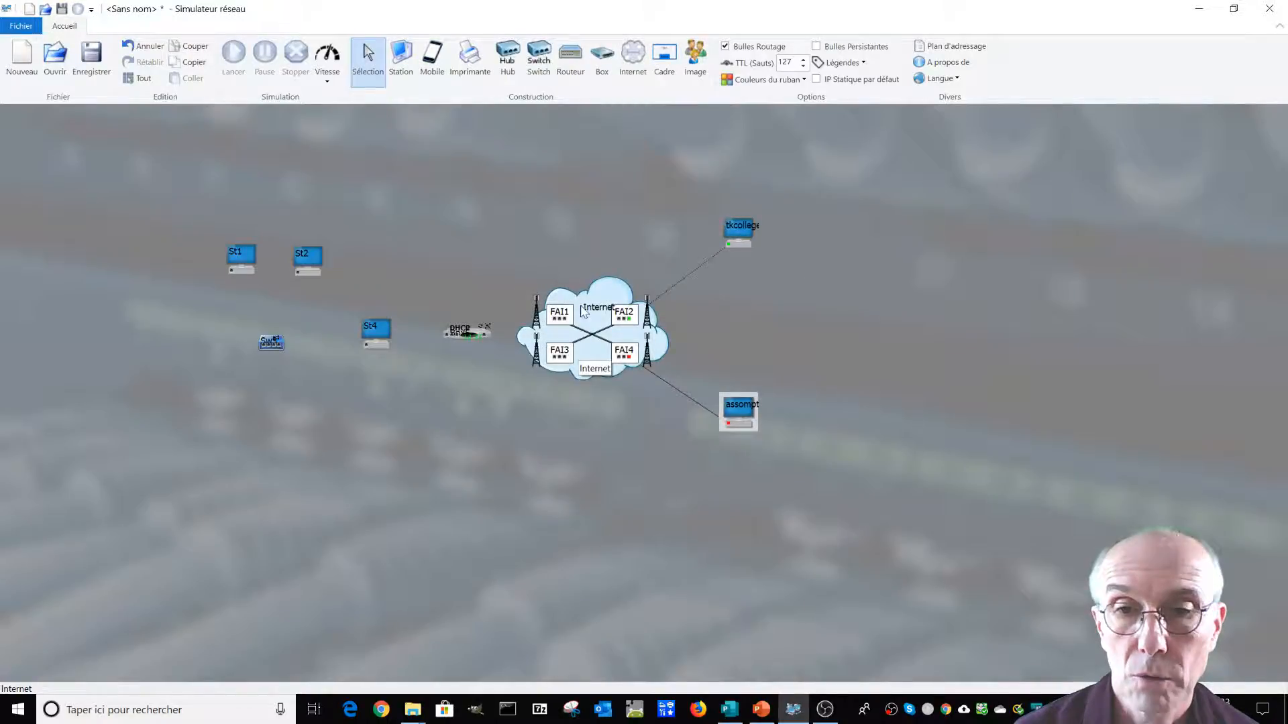
# - Rename the Internet cloud's four providers, FAI N°1 to N°4, as Sfr, Free, Bouygues and Orange
pyautogui.doubleClick(599, 319)
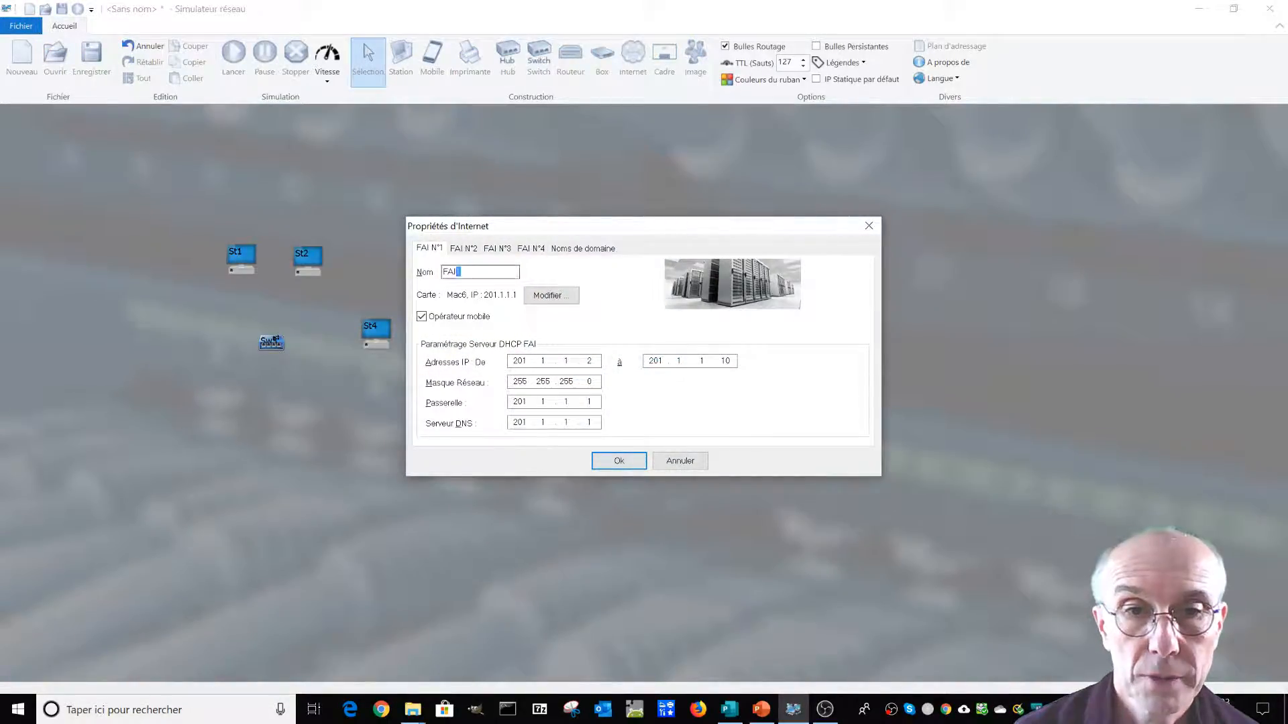
pyautogui.write('St')
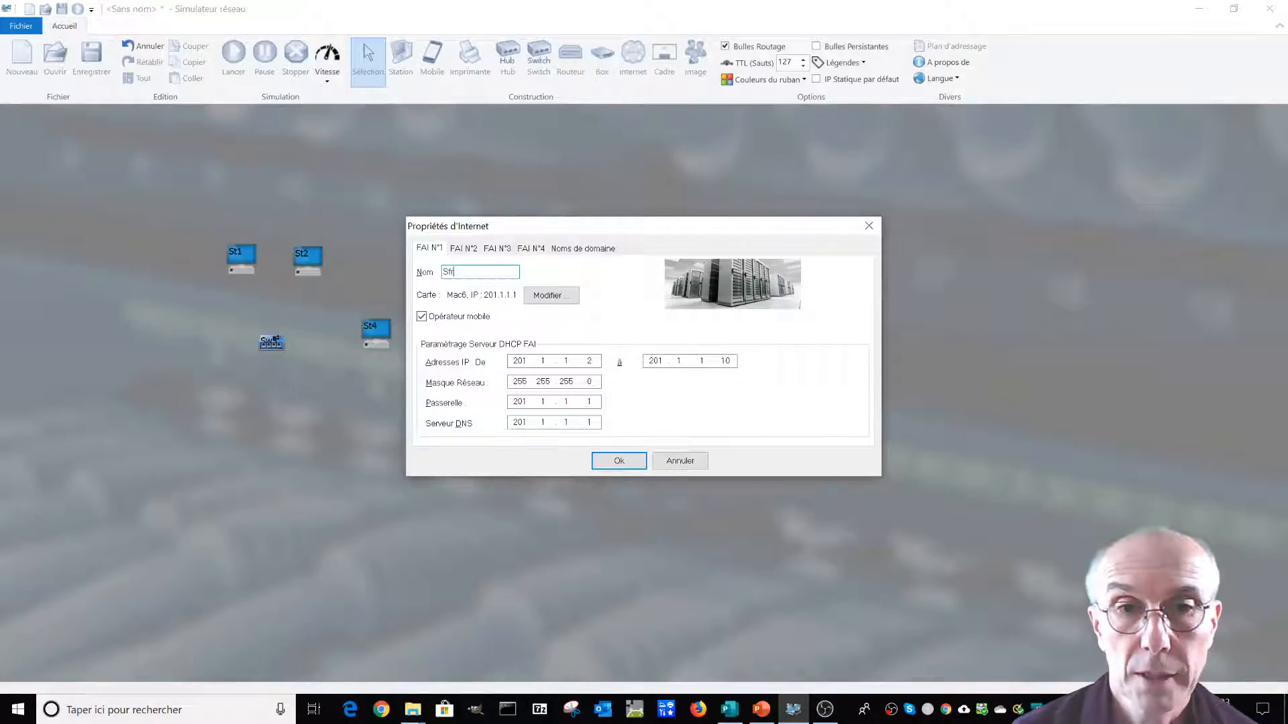
pyautogui.click(472, 249)
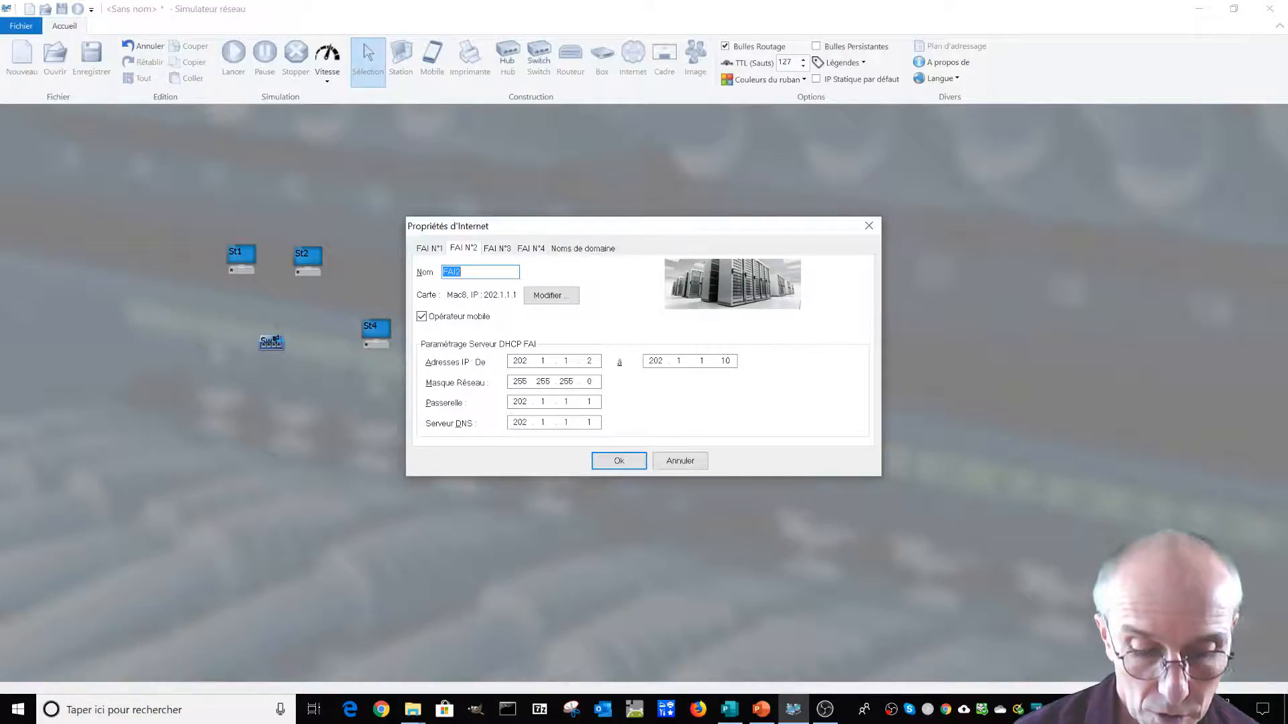
pyautogui.write('Free')
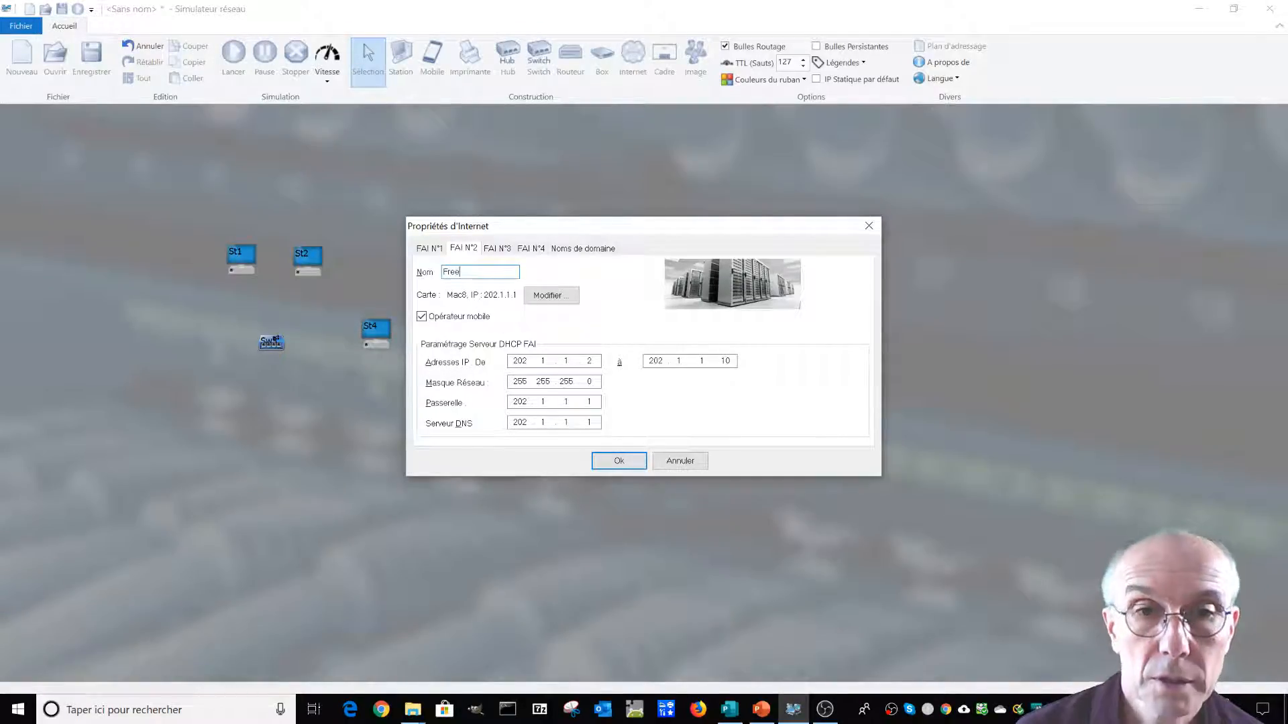
pyautogui.click(500, 251)
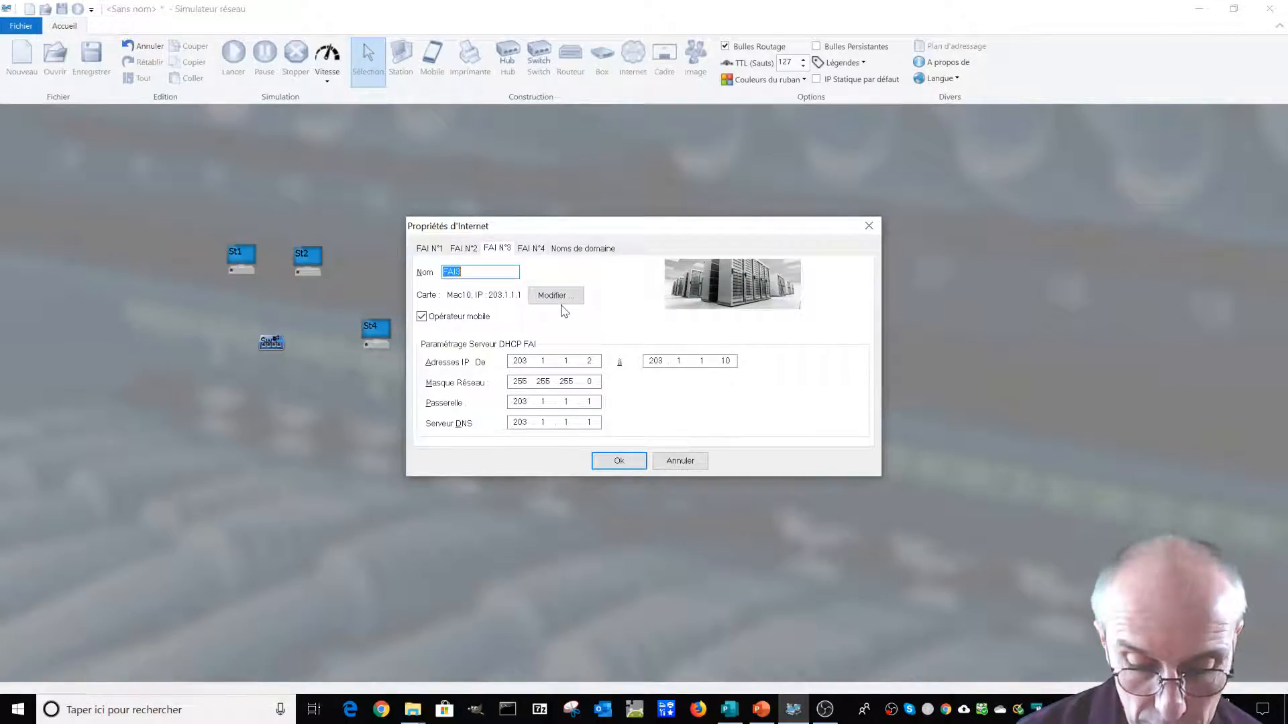
pyautogui.write('Bouy')
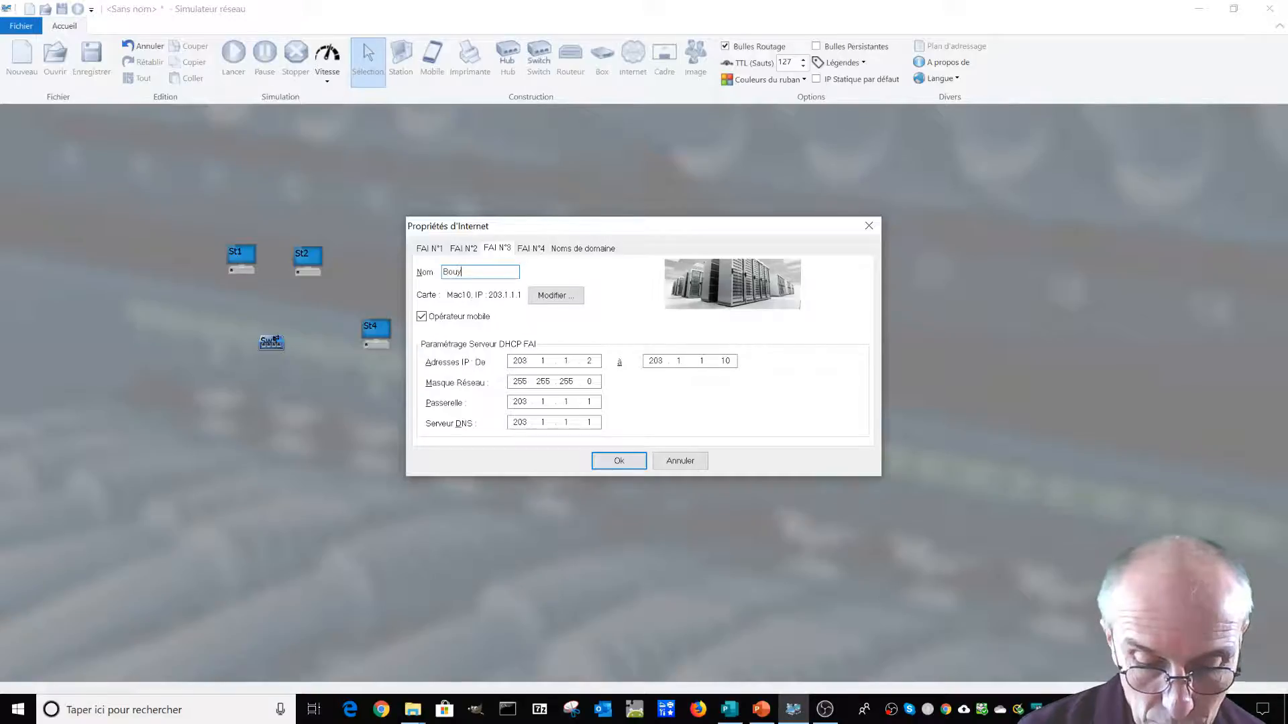
pyautogui.write('gues')
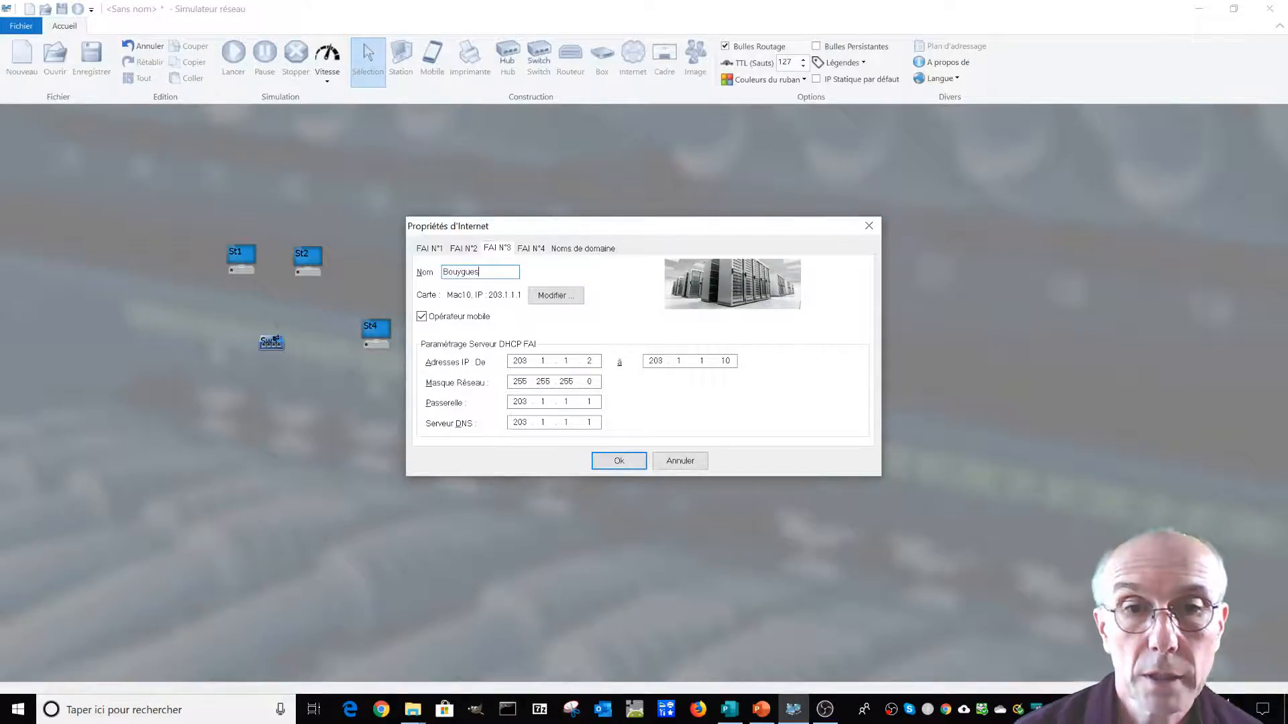
pyautogui.click(541, 249)
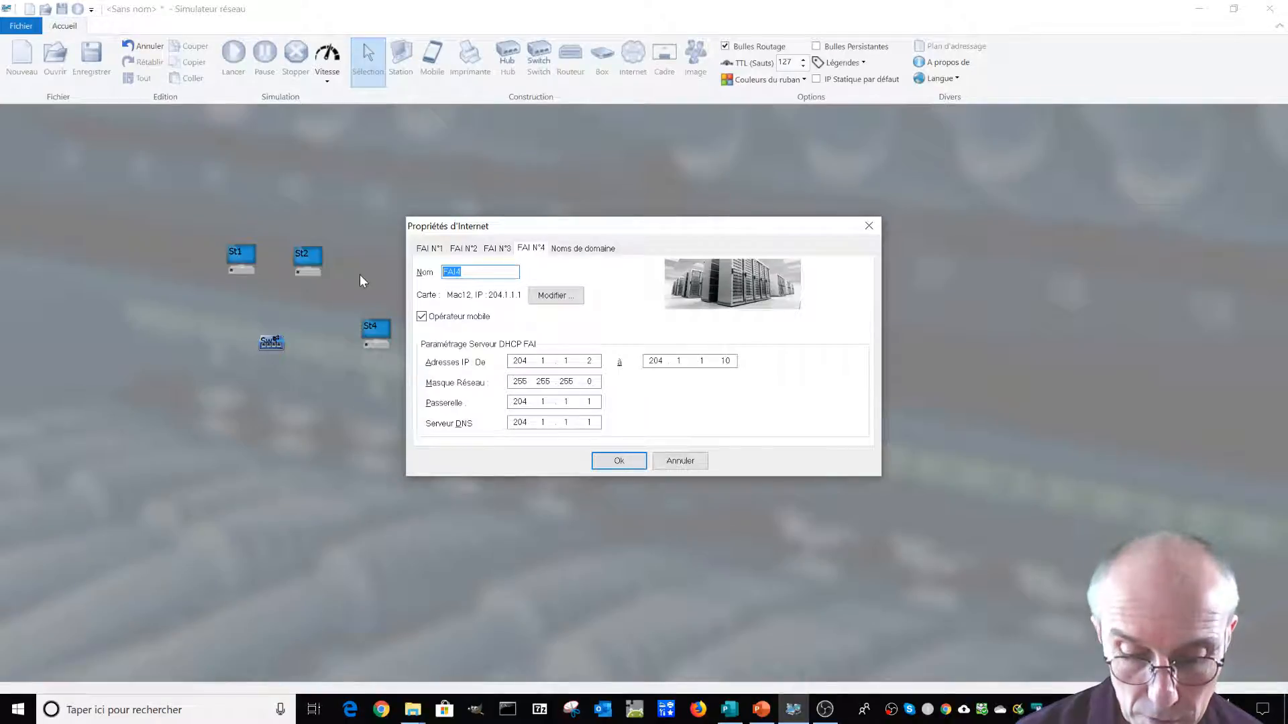
pyautogui.write('Orange')
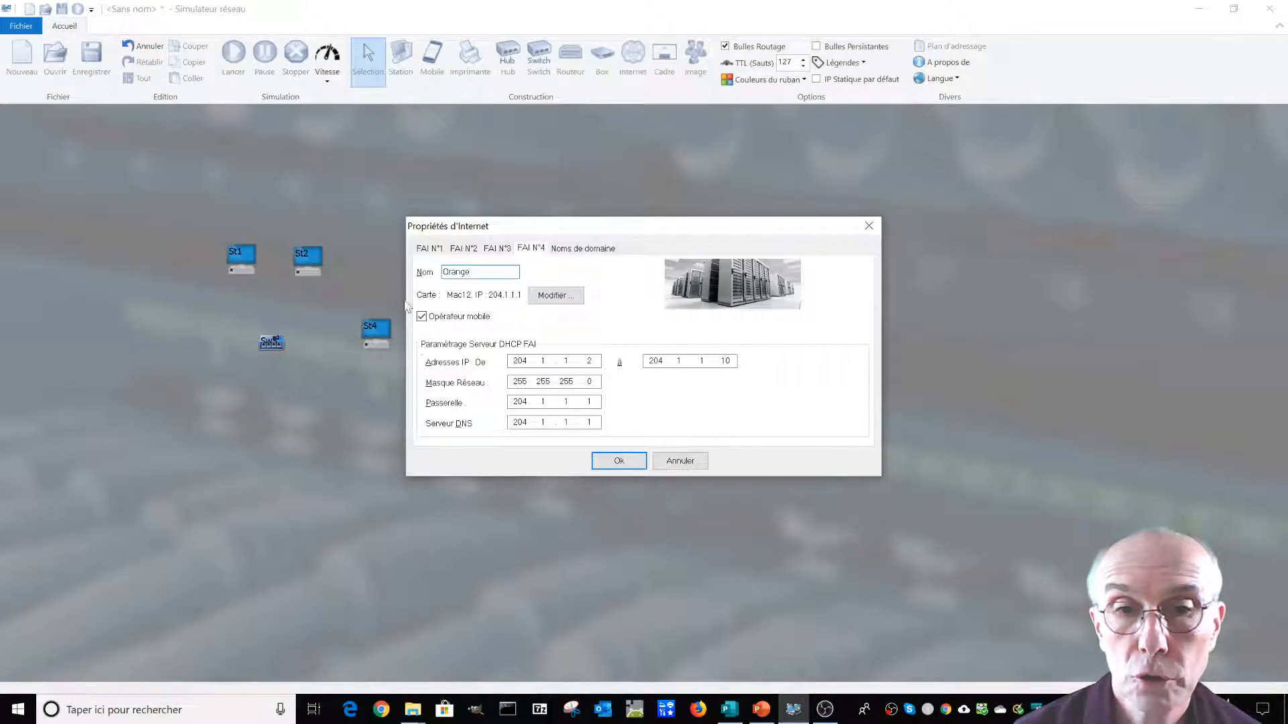
pyautogui.click(614, 462)
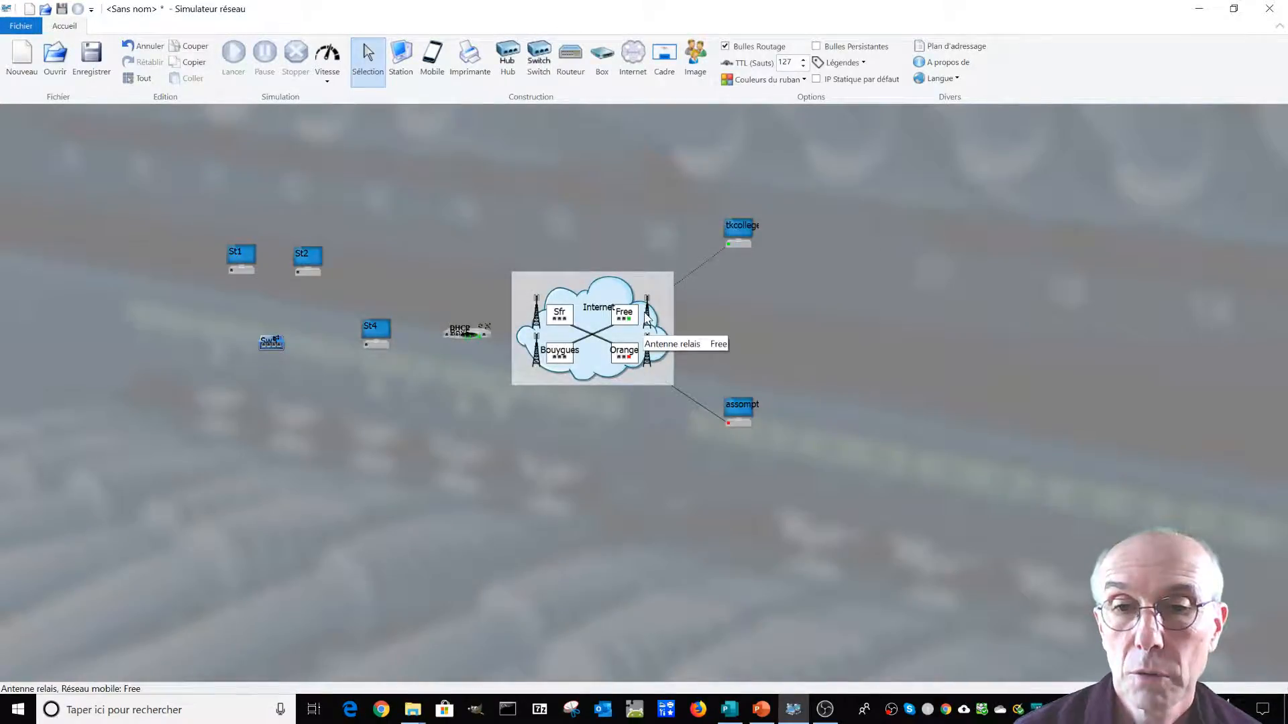
# - Change the cable between provider Orange and assomption to a telecom cable (Câble télécom)
pyautogui.click(696, 400)
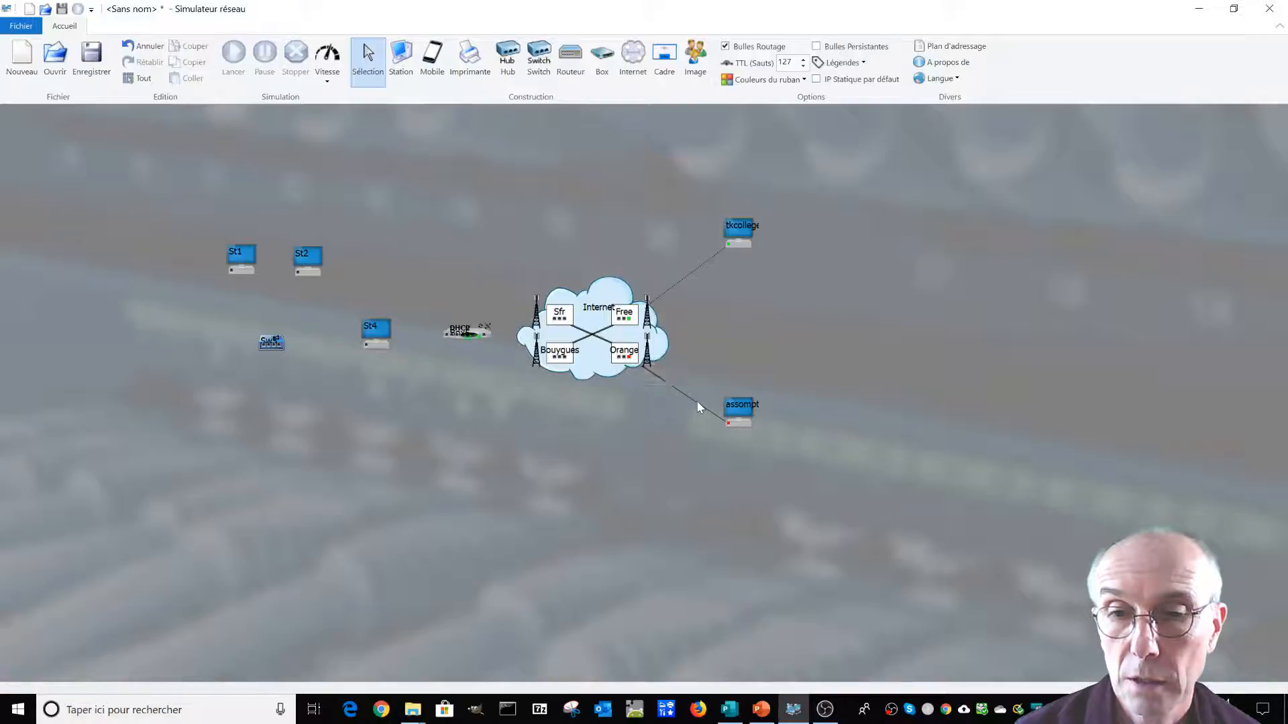
pyautogui.rightClick(696, 400)
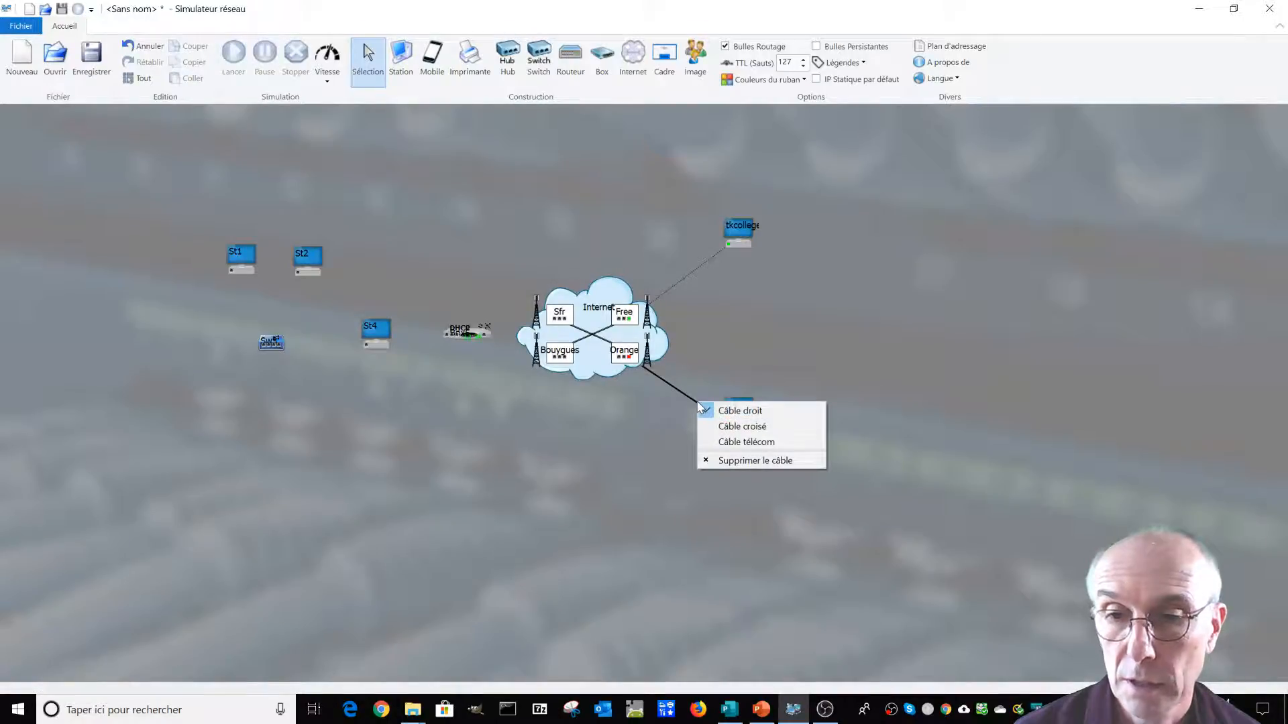
pyautogui.click(739, 442)
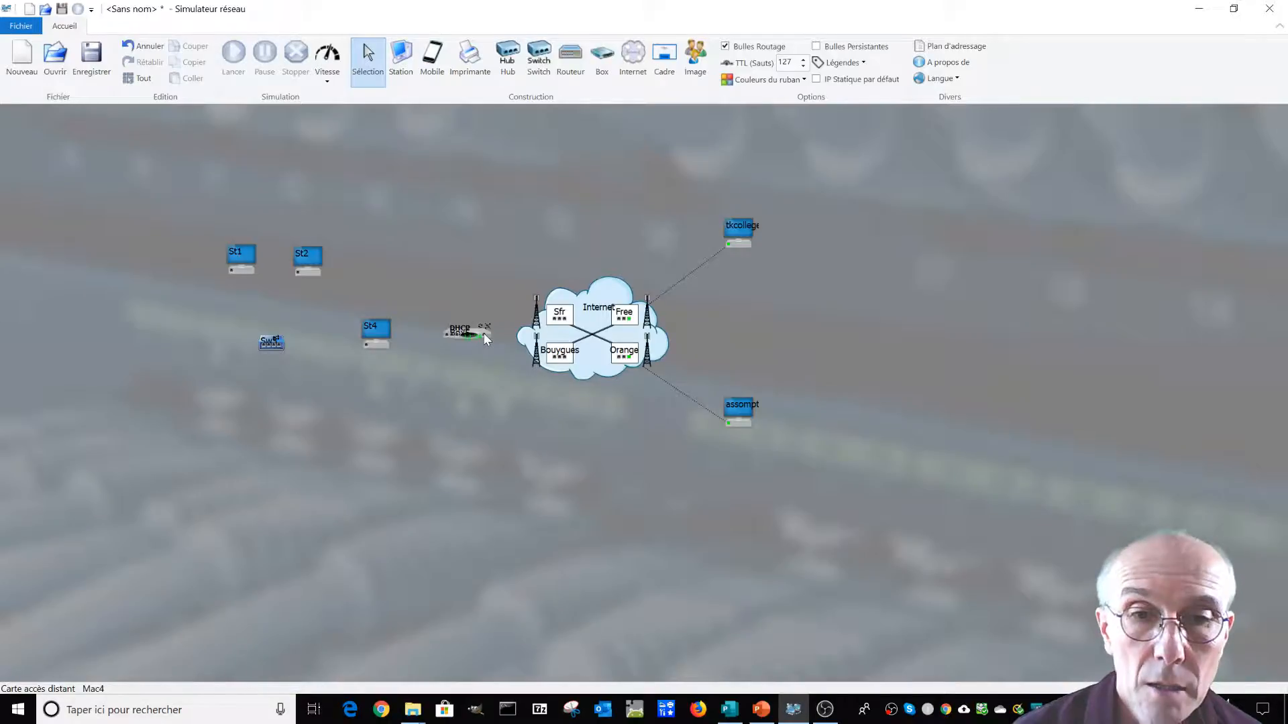
# - Connect the box to provider Sfr with a cable and make it a telecom cable (Câble télécom)
pyautogui.moveTo(484, 332); pyautogui.dragTo(532, 329)
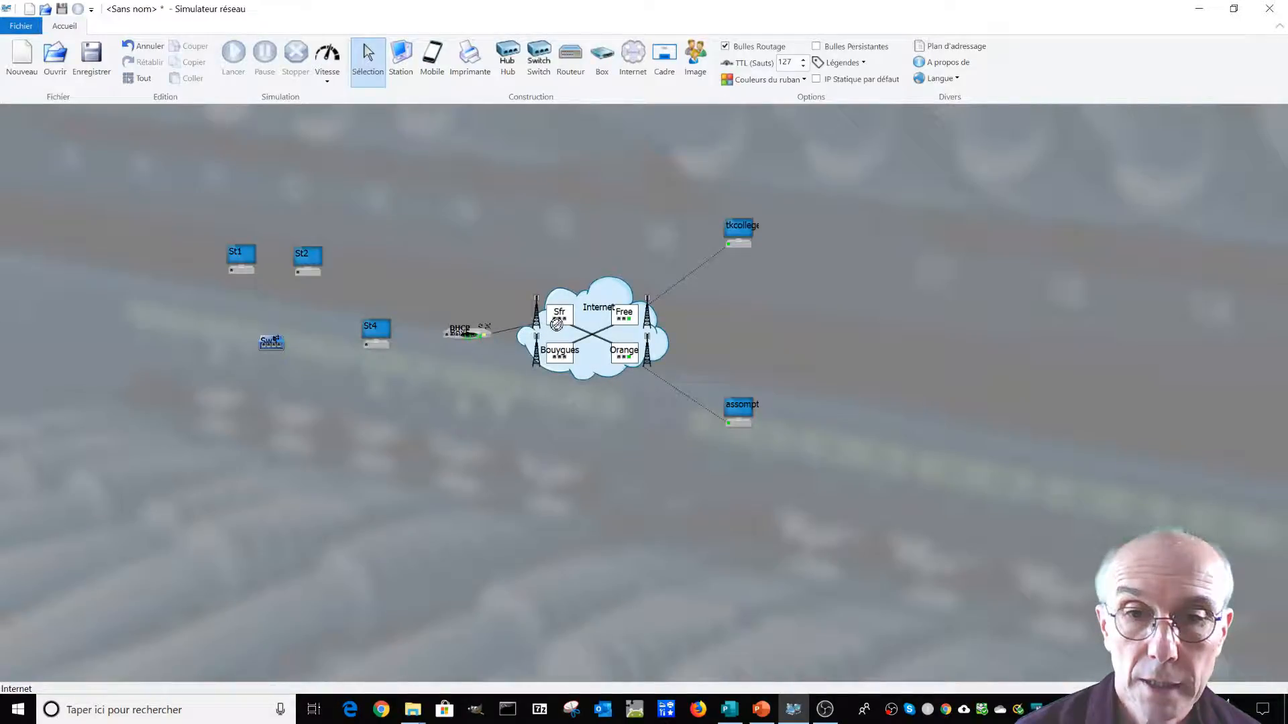
pyautogui.rightClick(505, 332)
pyautogui.click(538, 372)
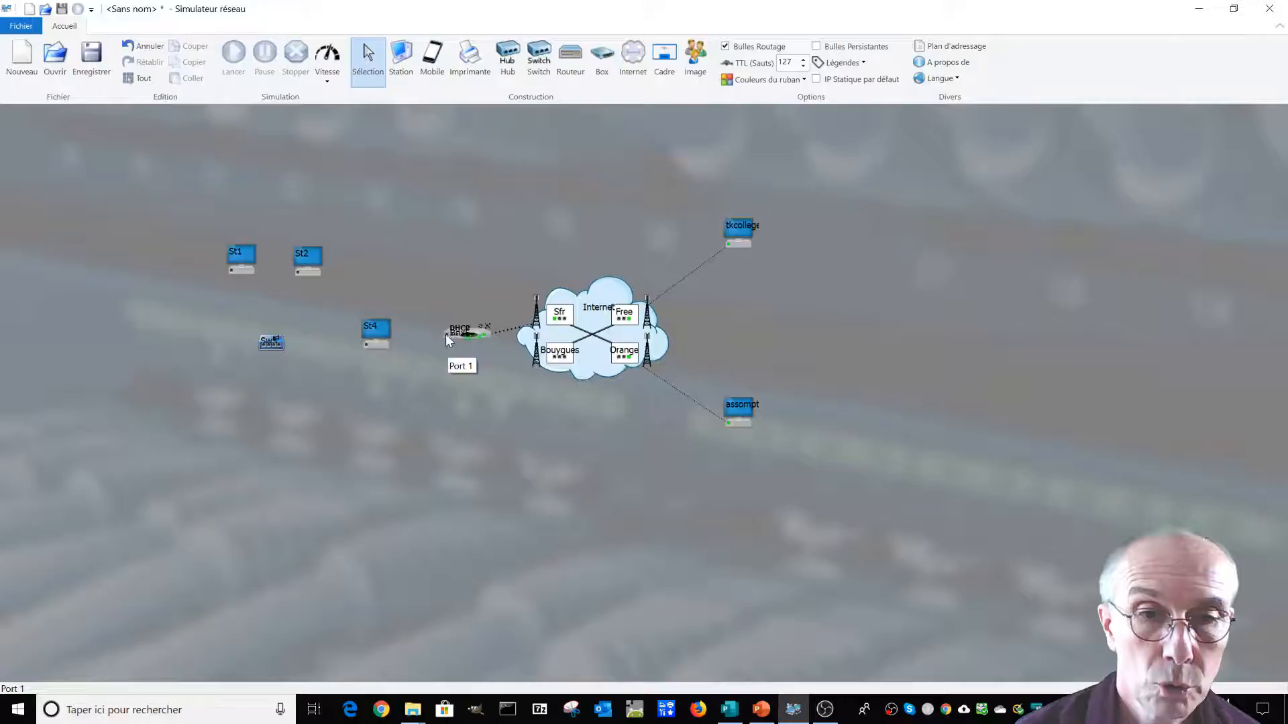
# - Rename station St4 as proxy
pyautogui.doubleClick(377, 328)
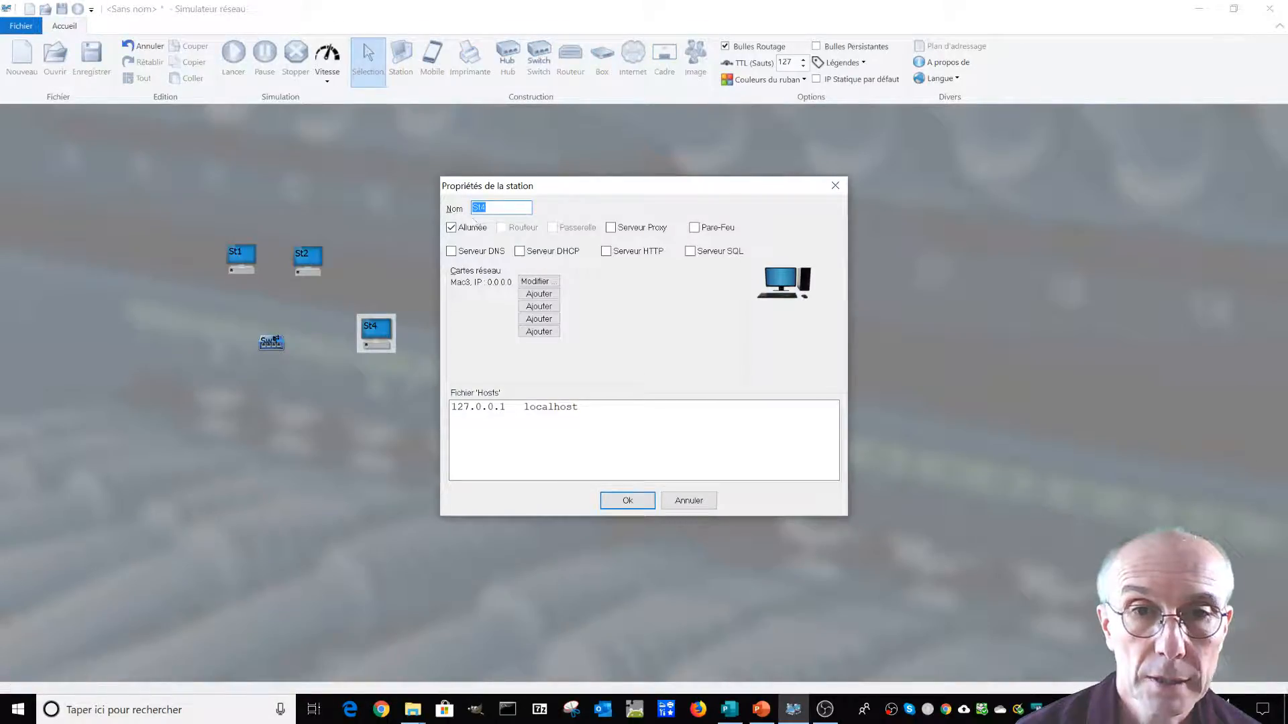
pyautogui.write('pro')
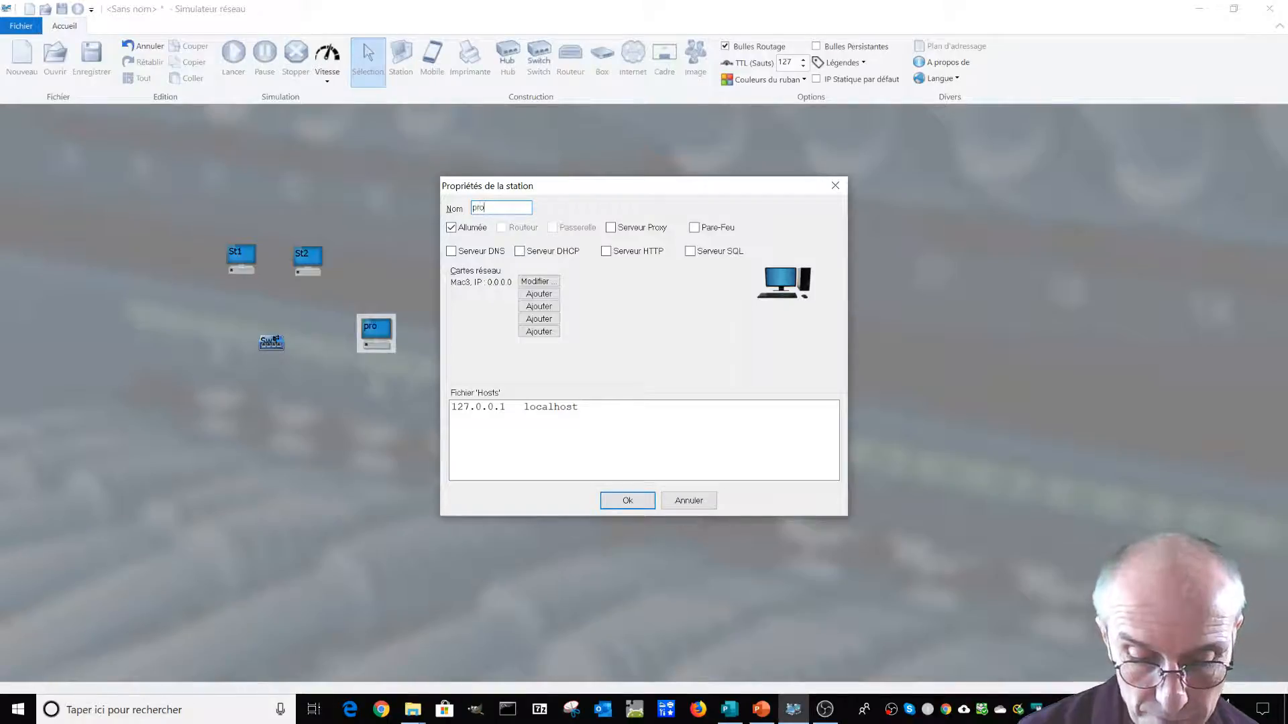
pyautogui.write('xy')
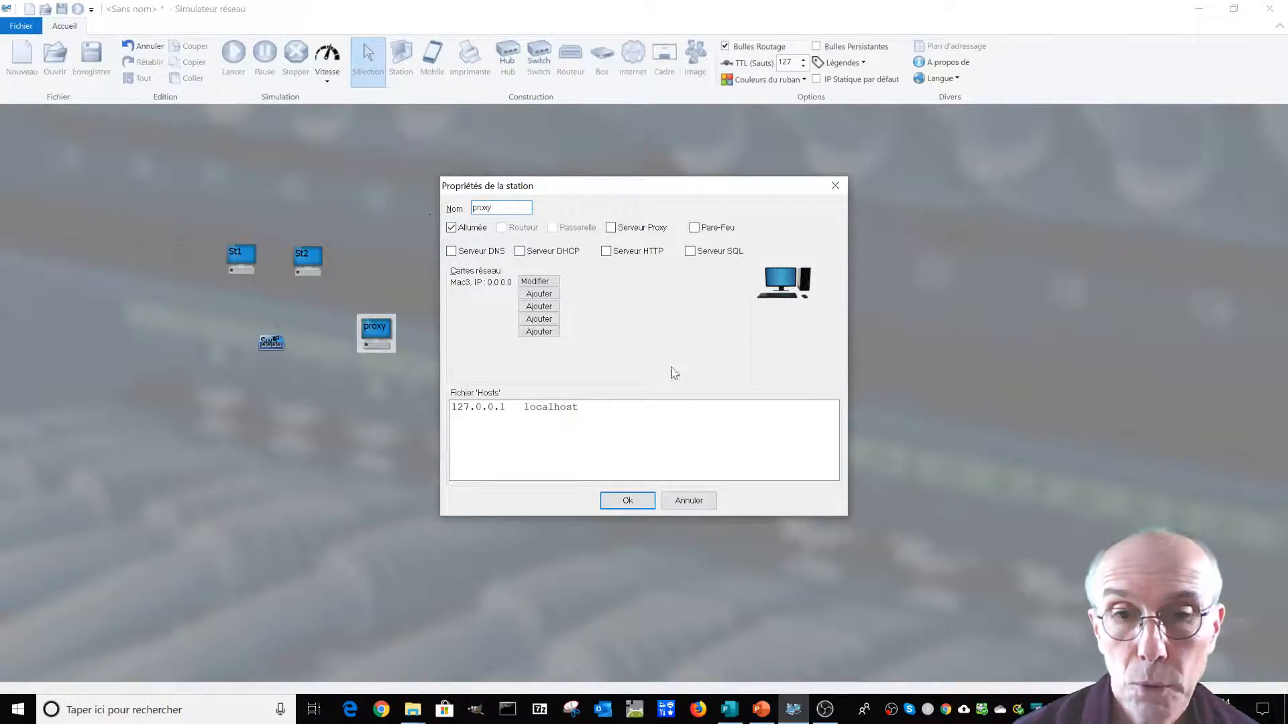
pyautogui.click(628, 501)
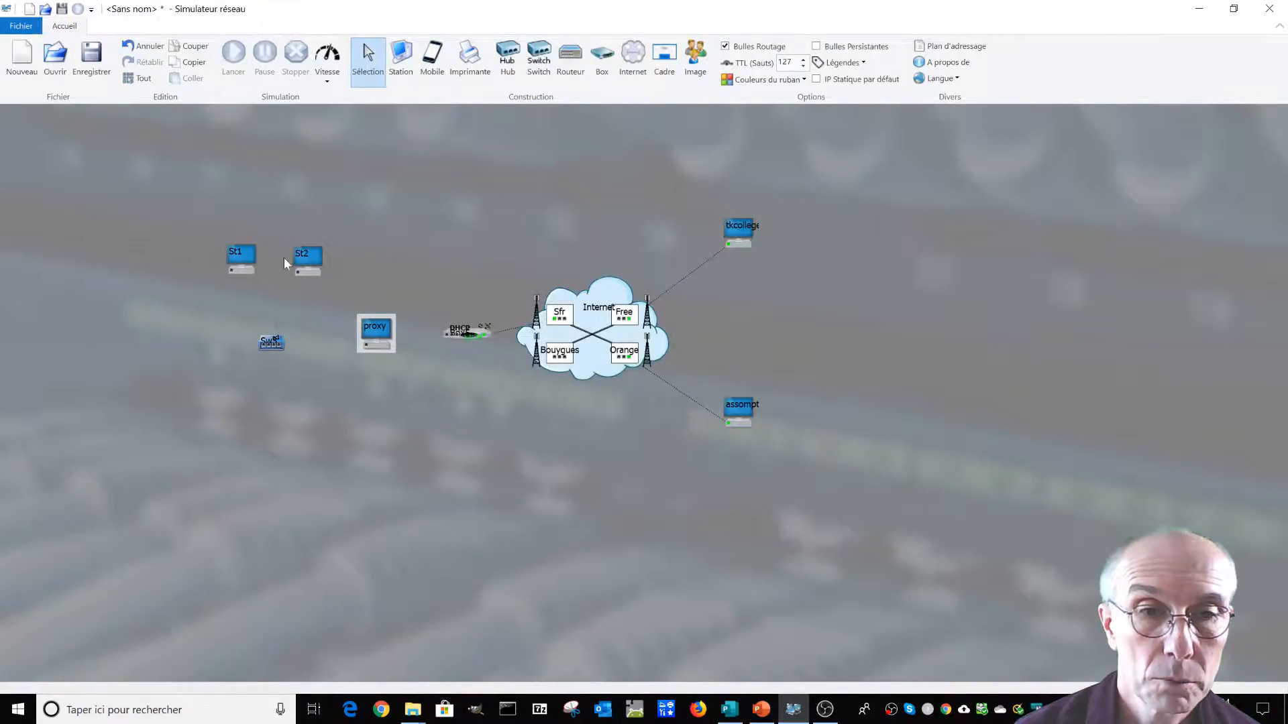
# - Add a second network card to station proxy and connect that card by cable to the box
pyautogui.rightClick(374, 337)
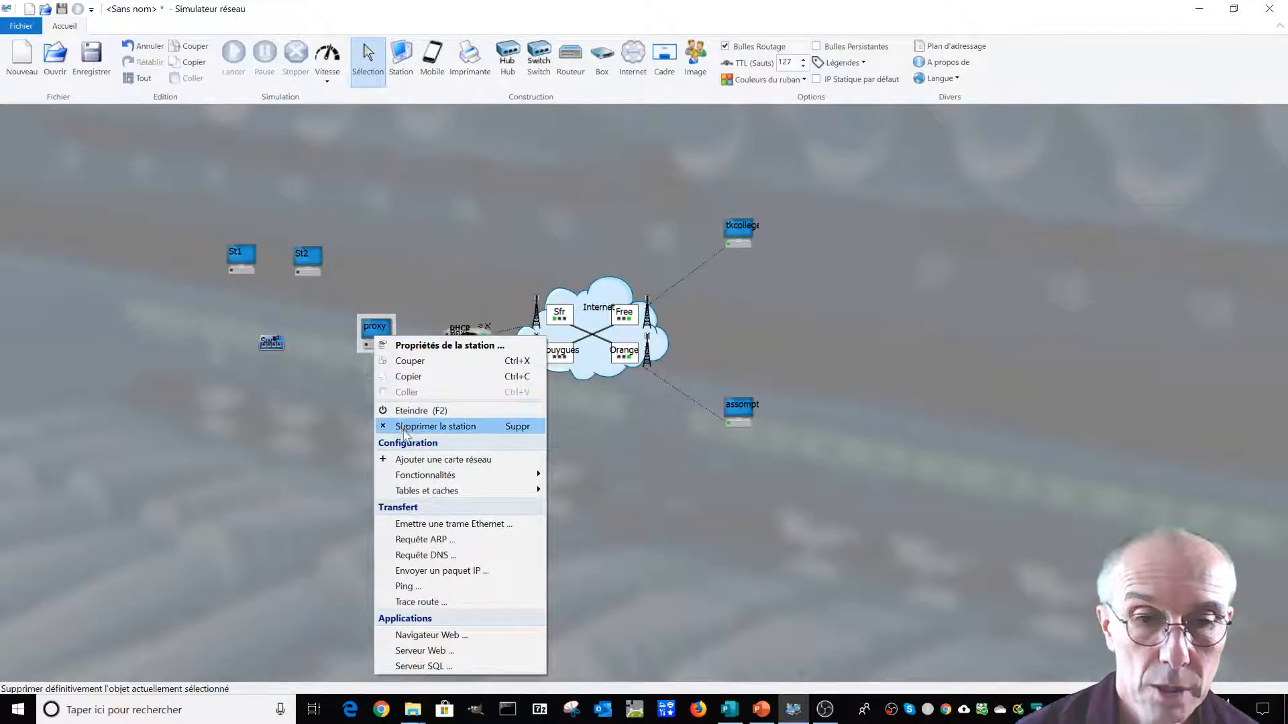
pyautogui.click(417, 463)
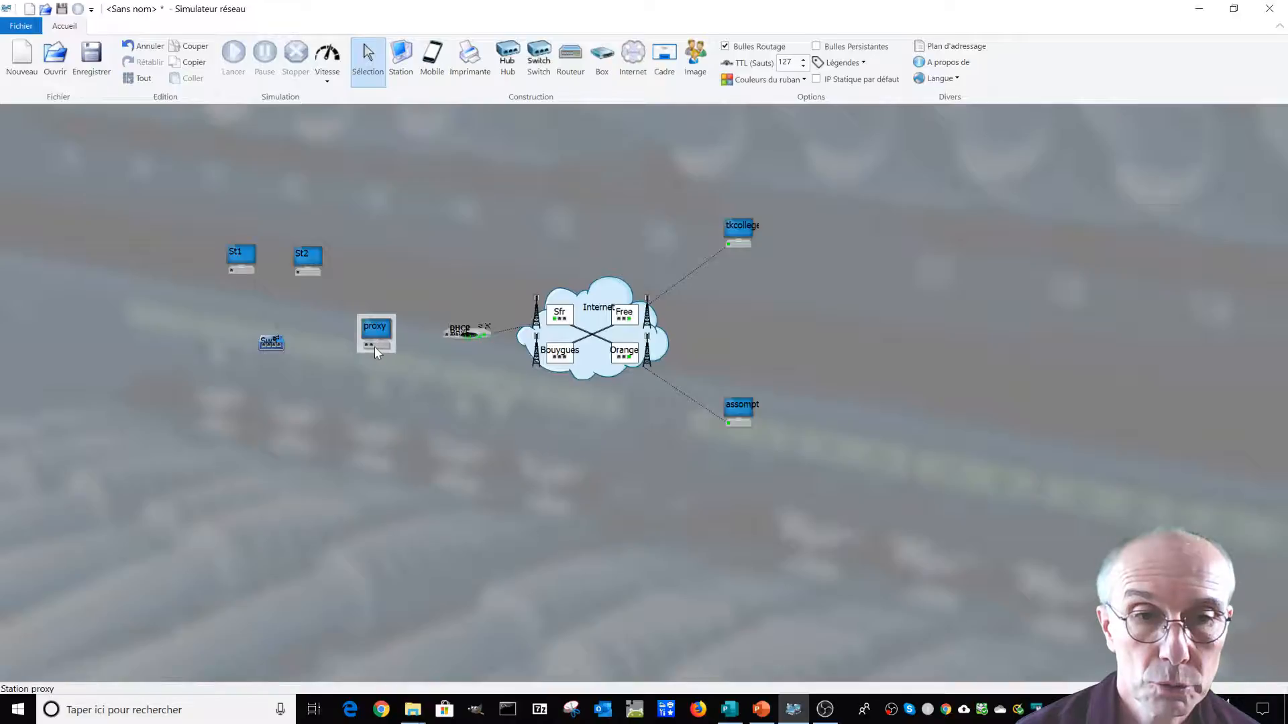
pyautogui.moveTo(371, 345); pyautogui.dragTo(446, 341)
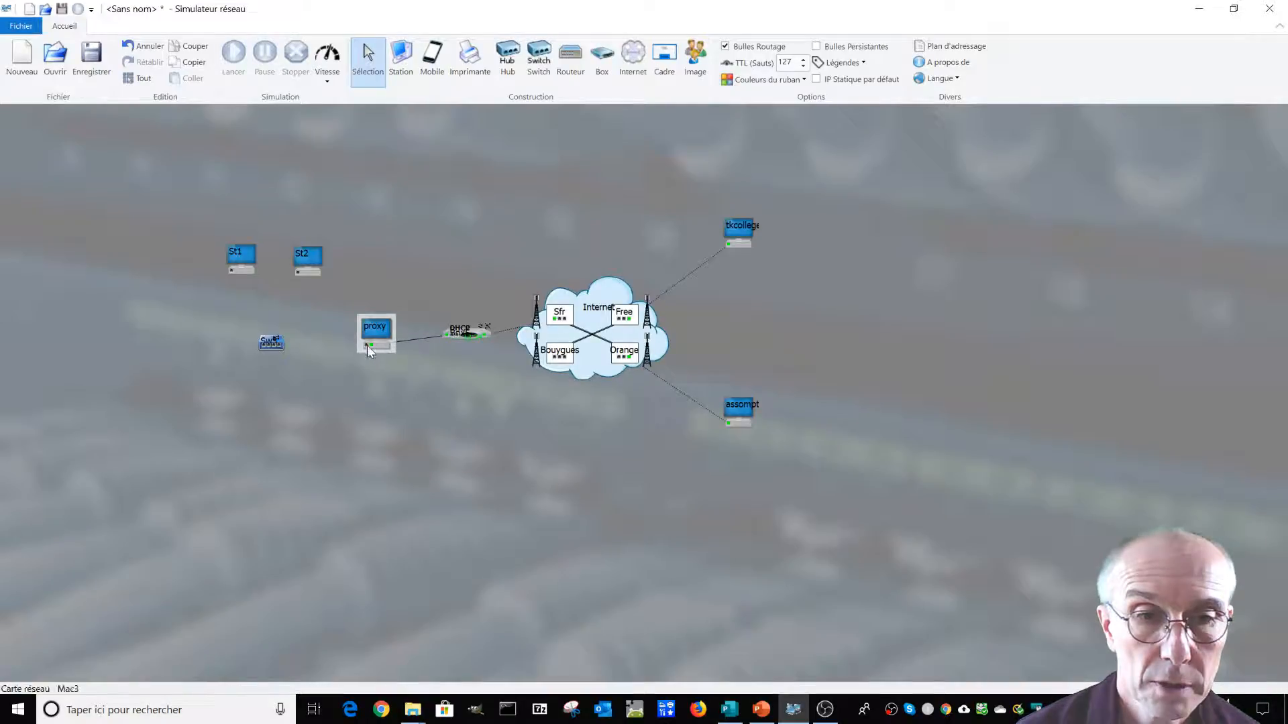
# - Connect proxy's first network card and stations St2 and St1 by cable to the switch
pyautogui.moveTo(363, 345); pyautogui.dragTo(275, 344)
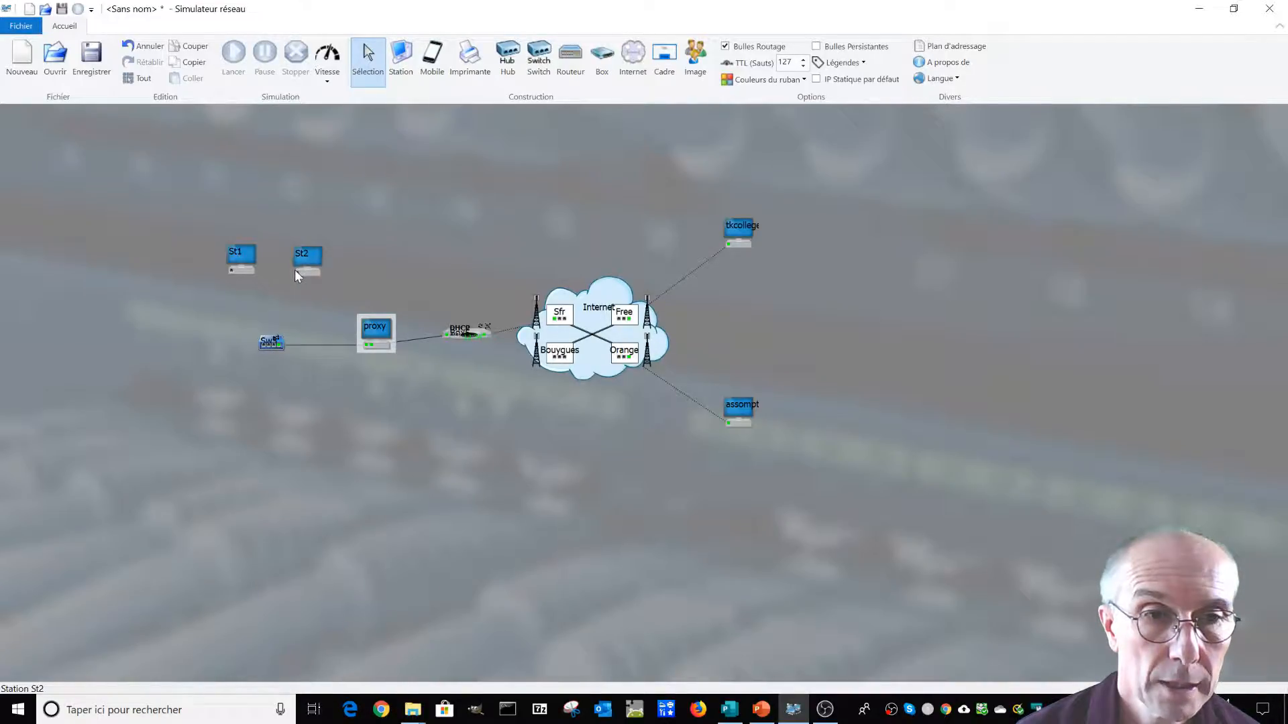
pyautogui.moveTo(295, 272); pyautogui.dragTo(275, 345)
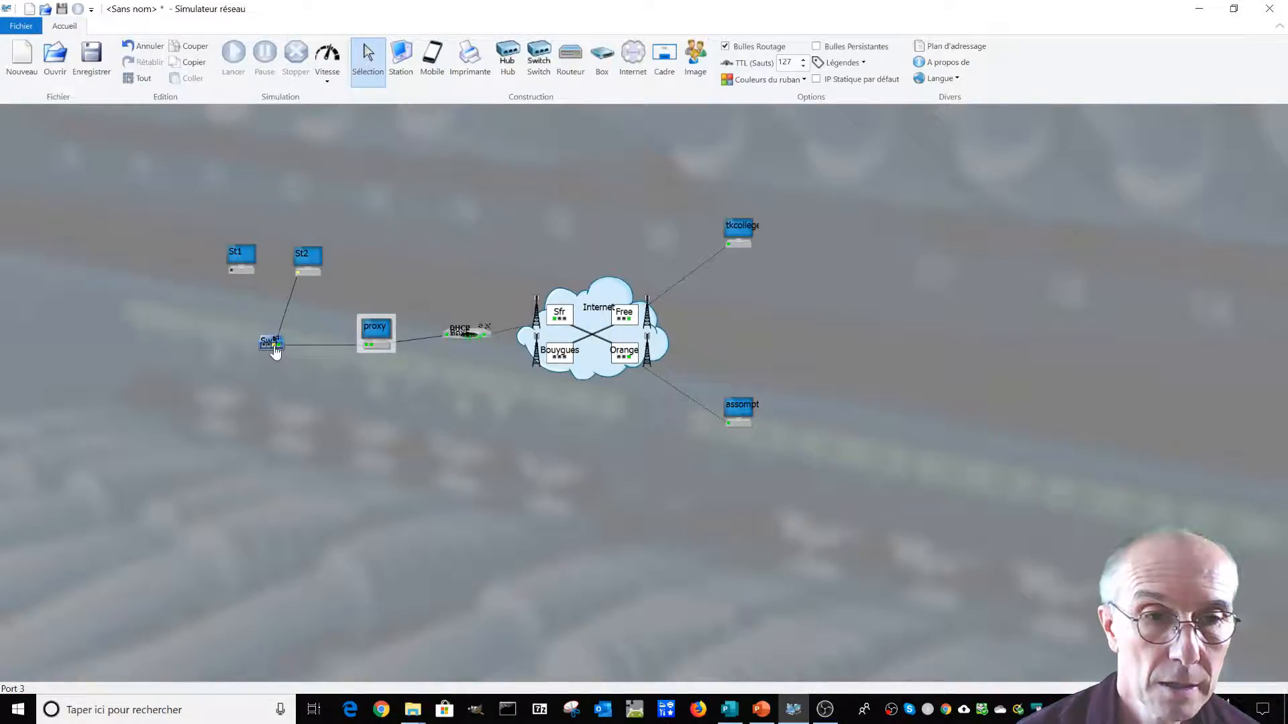
pyautogui.moveTo(232, 271); pyautogui.dragTo(272, 347)
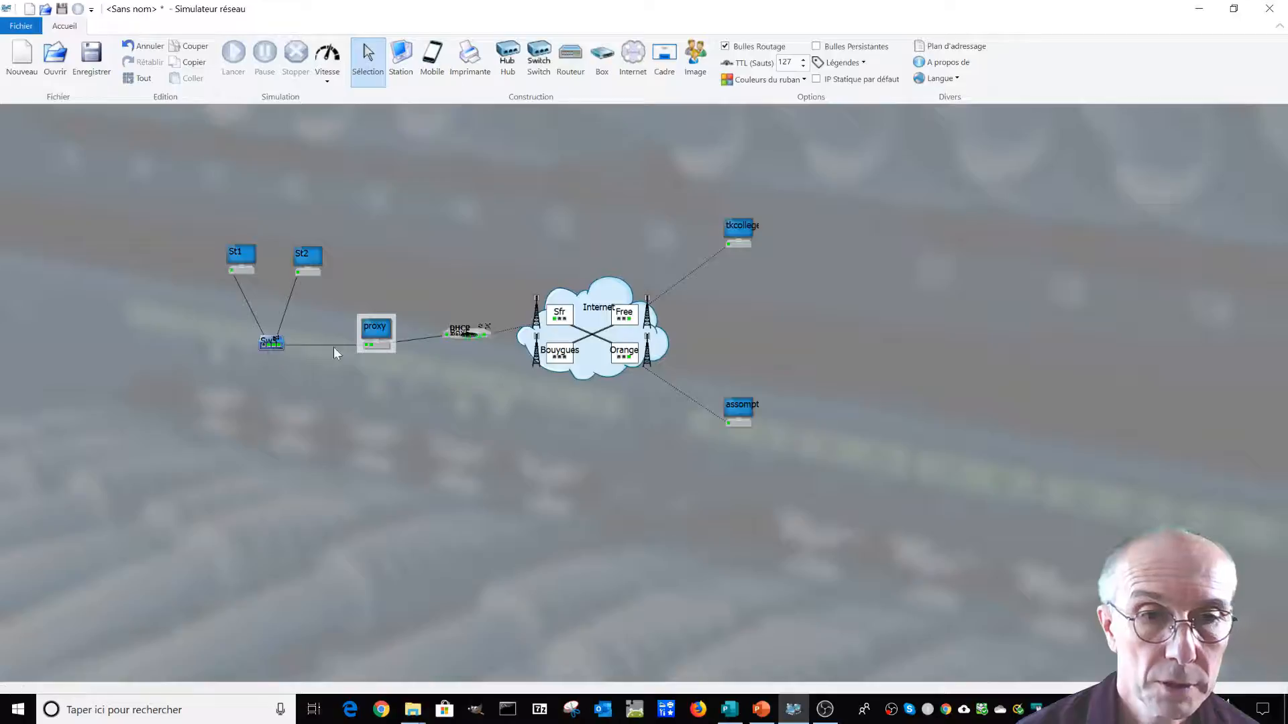
# - Enable the Routeur and Serveur Proxy roles on station proxy
pyautogui.doubleClick(377, 337)
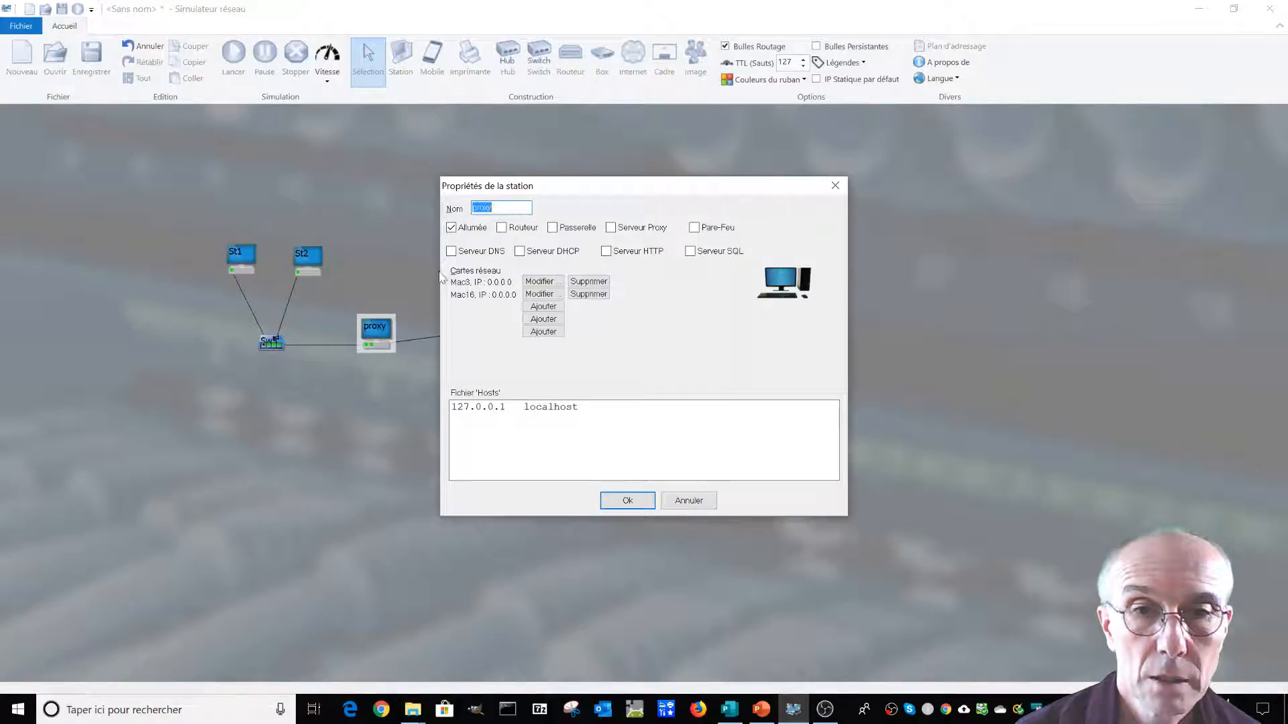
pyautogui.click(502, 228)
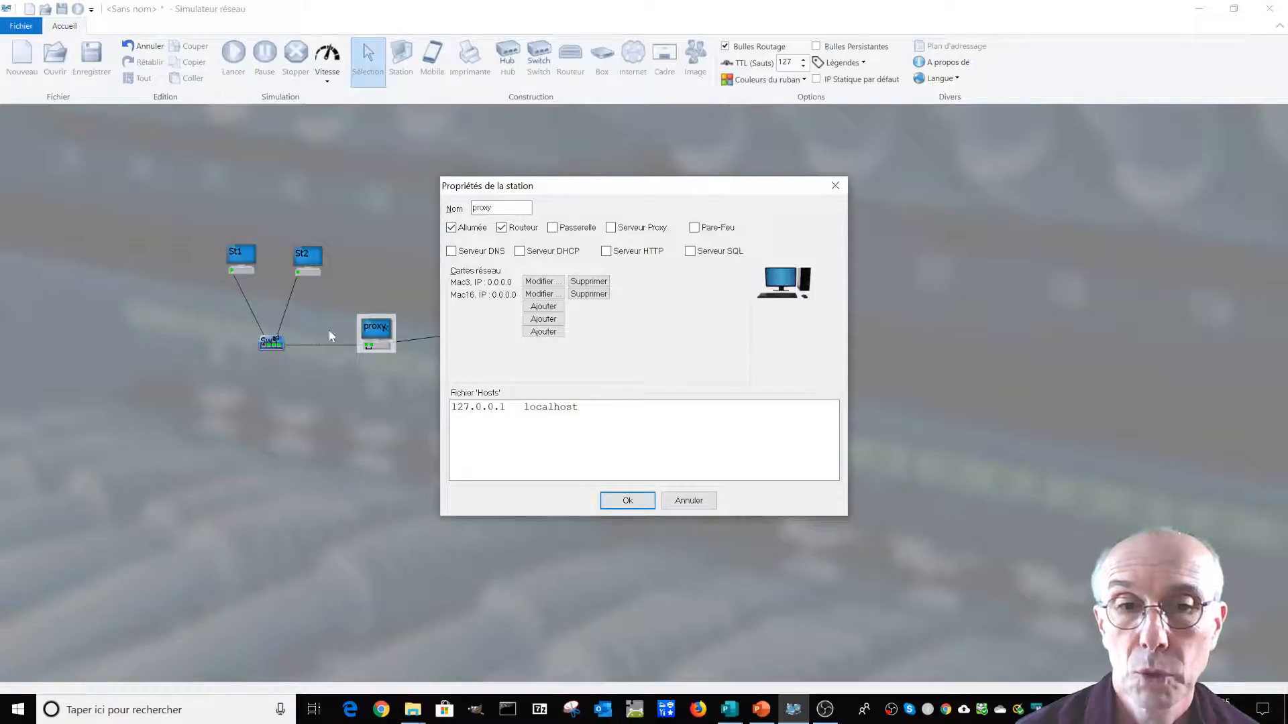
pyautogui.click(615, 229)
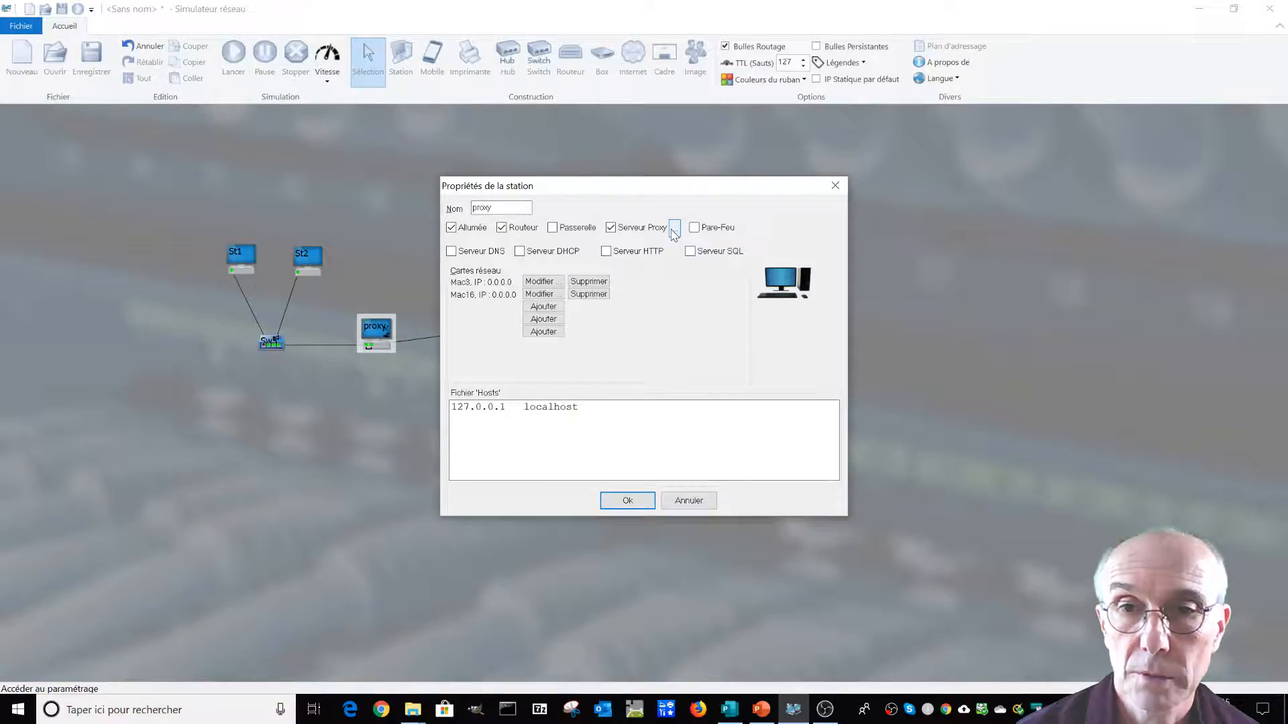
# - Review the proxy server's management settings, set its cache size to 3 files, and validate the station's properties
pyautogui.click(674, 230)
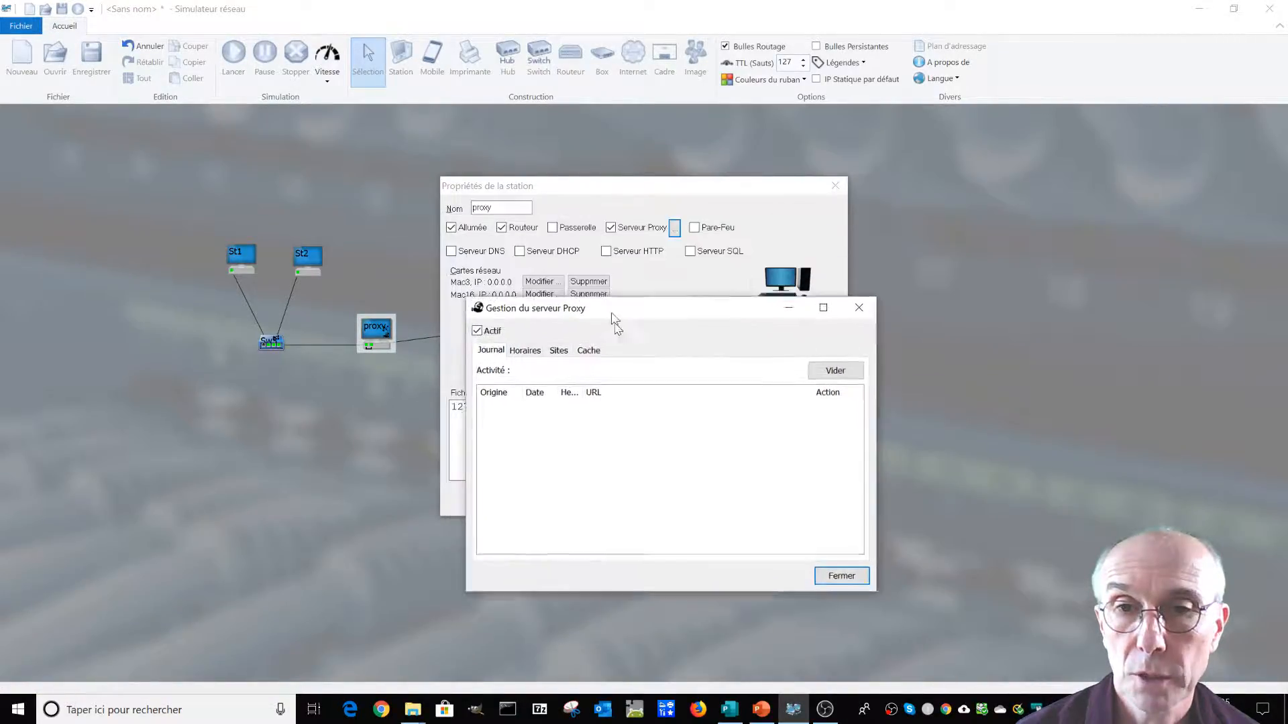
pyautogui.moveTo(613, 315); pyautogui.dragTo(612, 283)
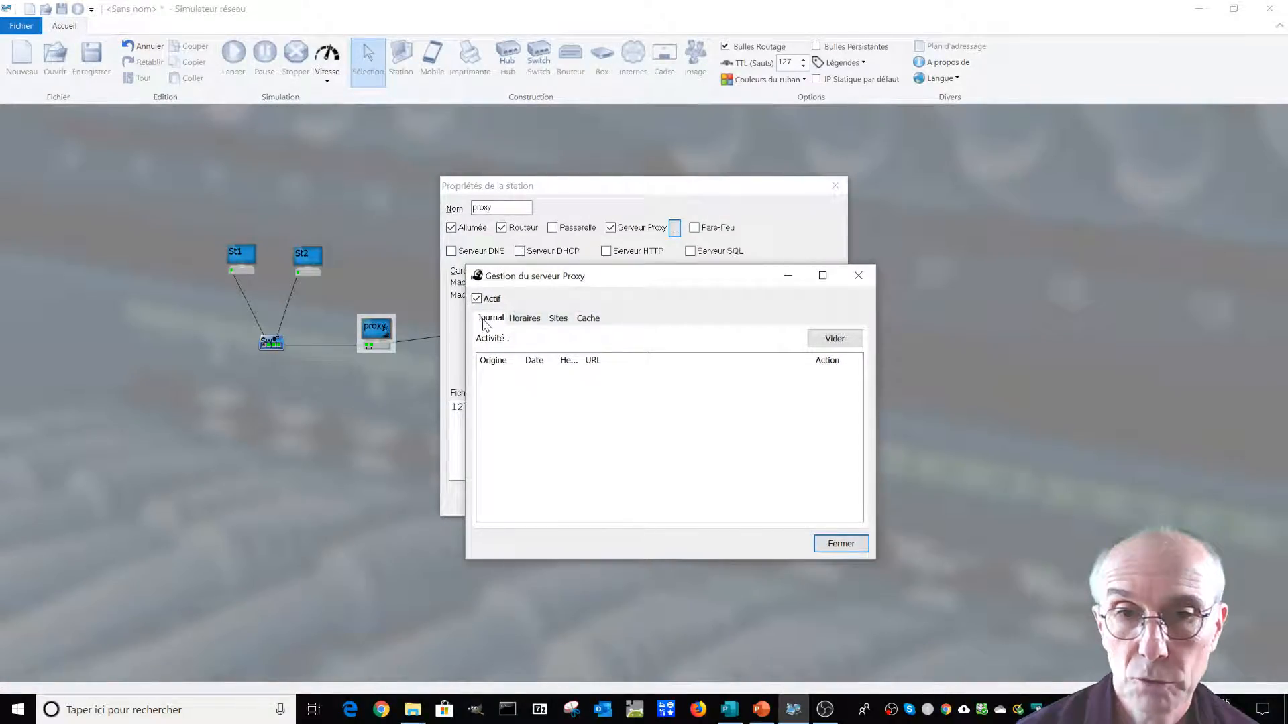
pyautogui.click(522, 320)
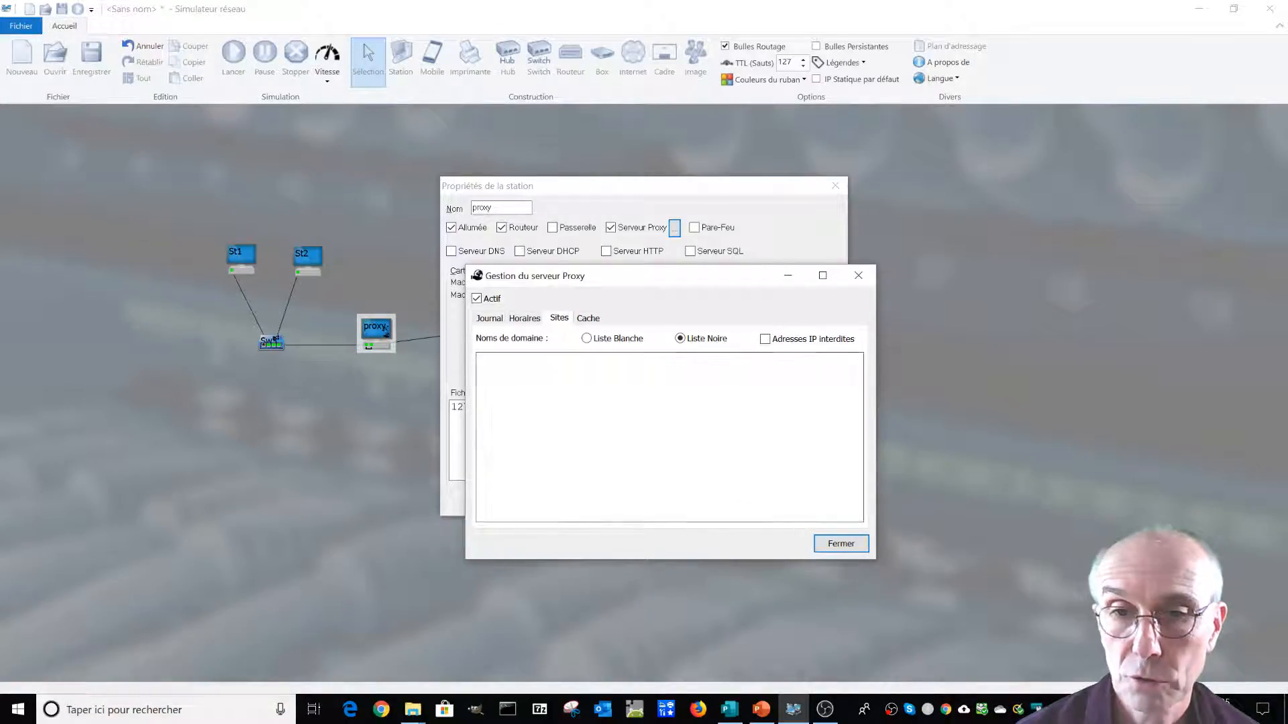
pyautogui.click(589, 320)
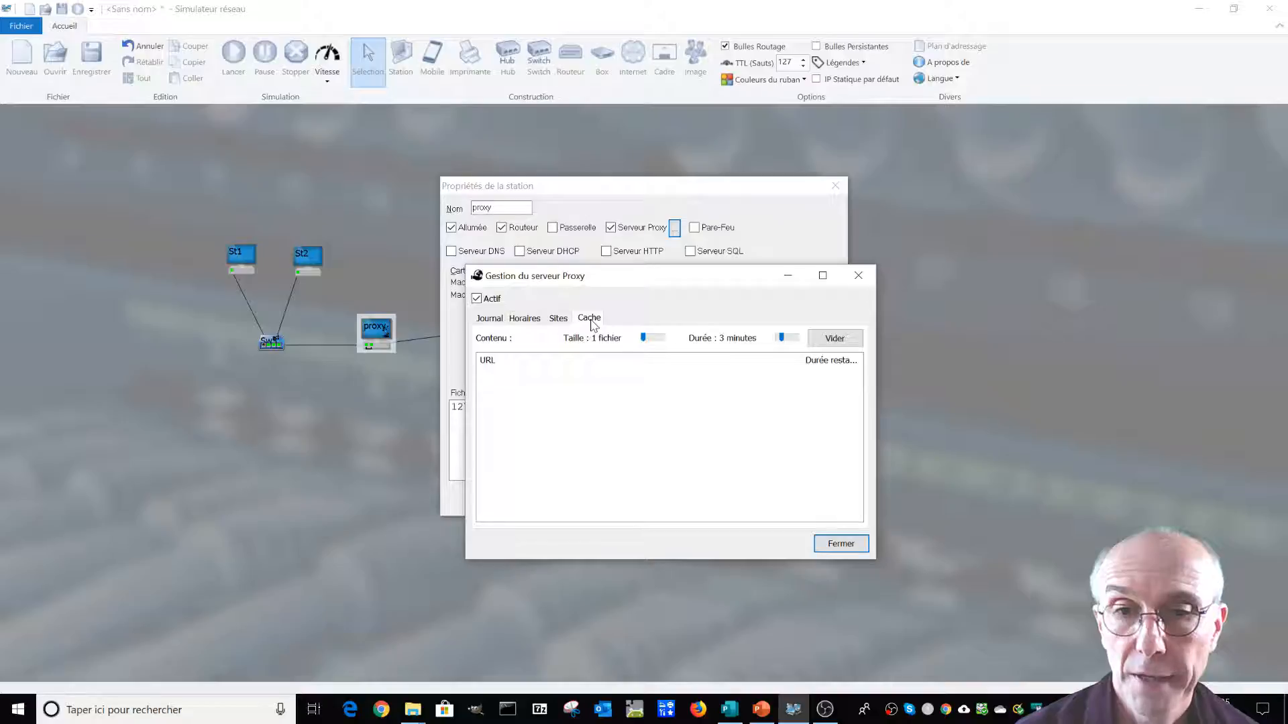
pyautogui.click(662, 344)
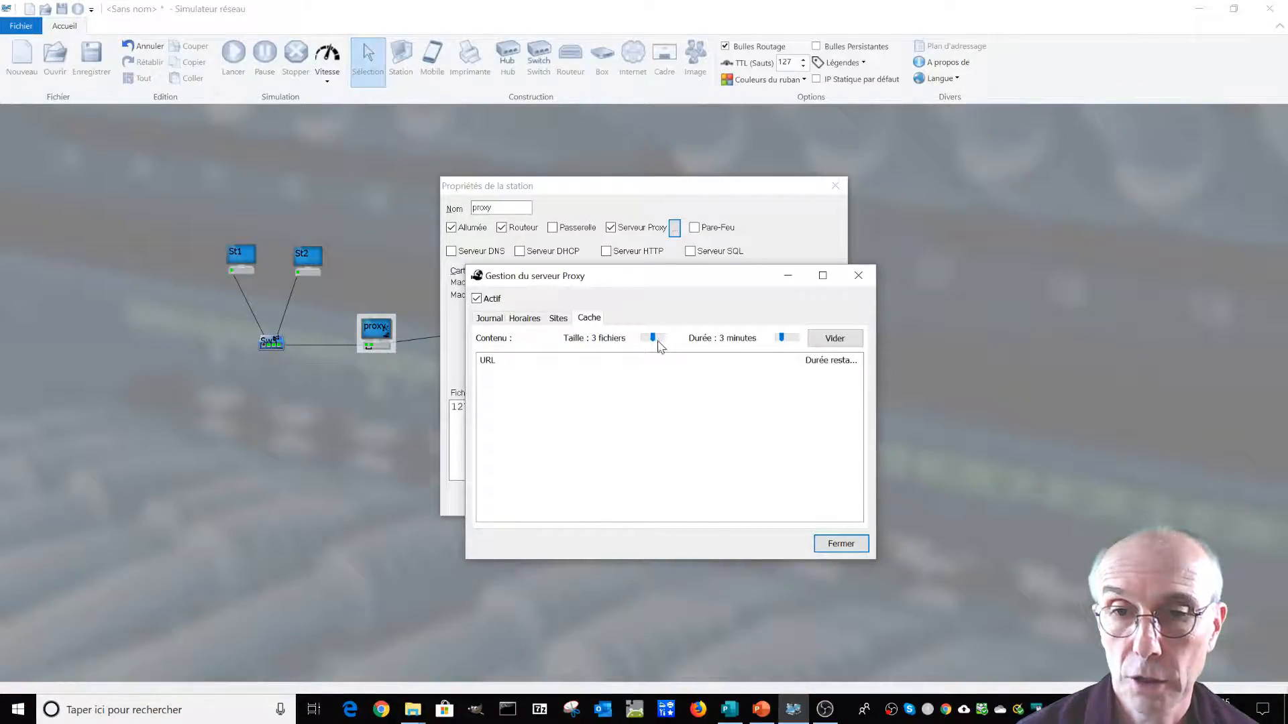
pyautogui.click(845, 550)
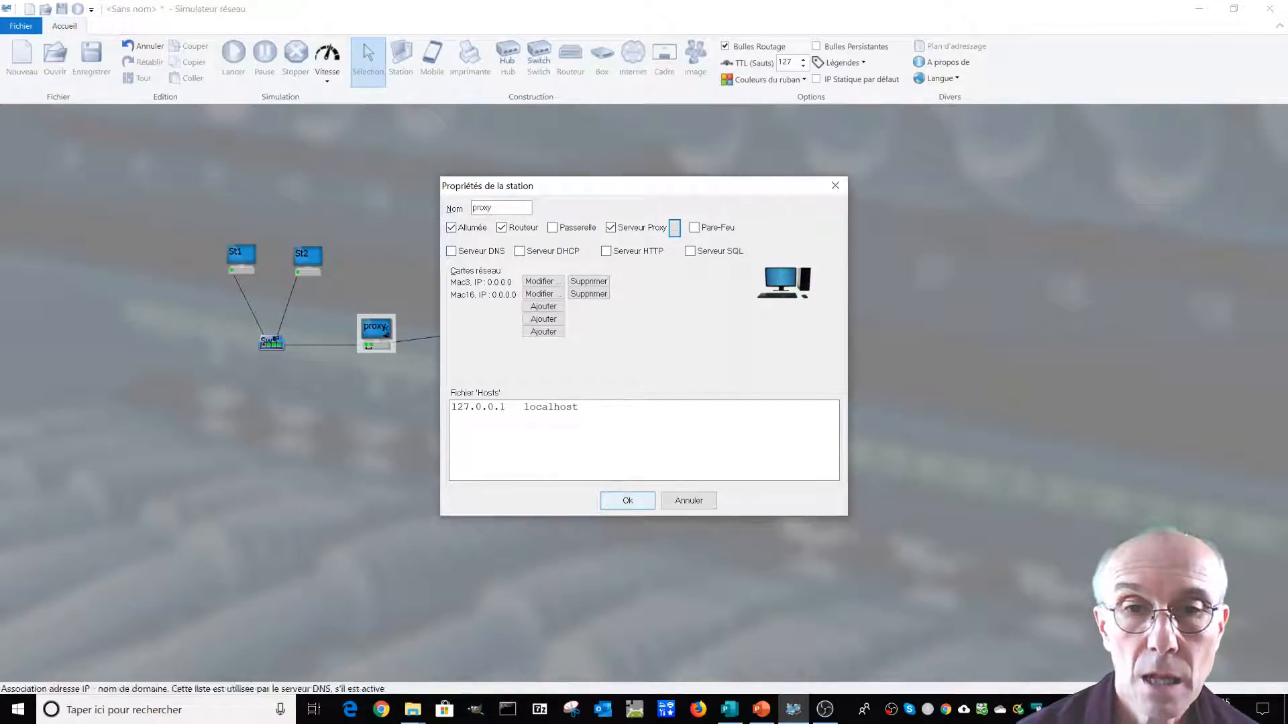
pyautogui.moveTo(582, 193); pyautogui.dragTo(741, 205)
pyautogui.click(781, 508)
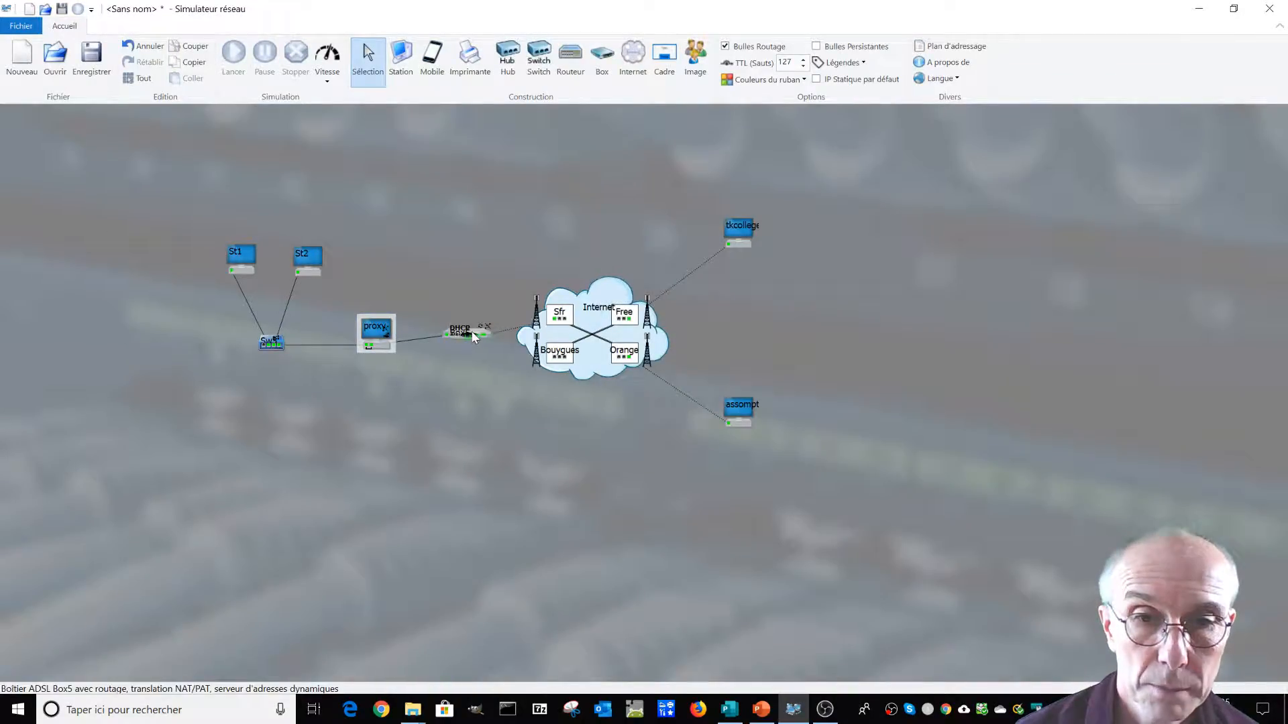
# - Set the DNS server of the box's remote access card to provider Sfr's address, 201.1.1.1
pyautogui.doubleClick(474, 337)
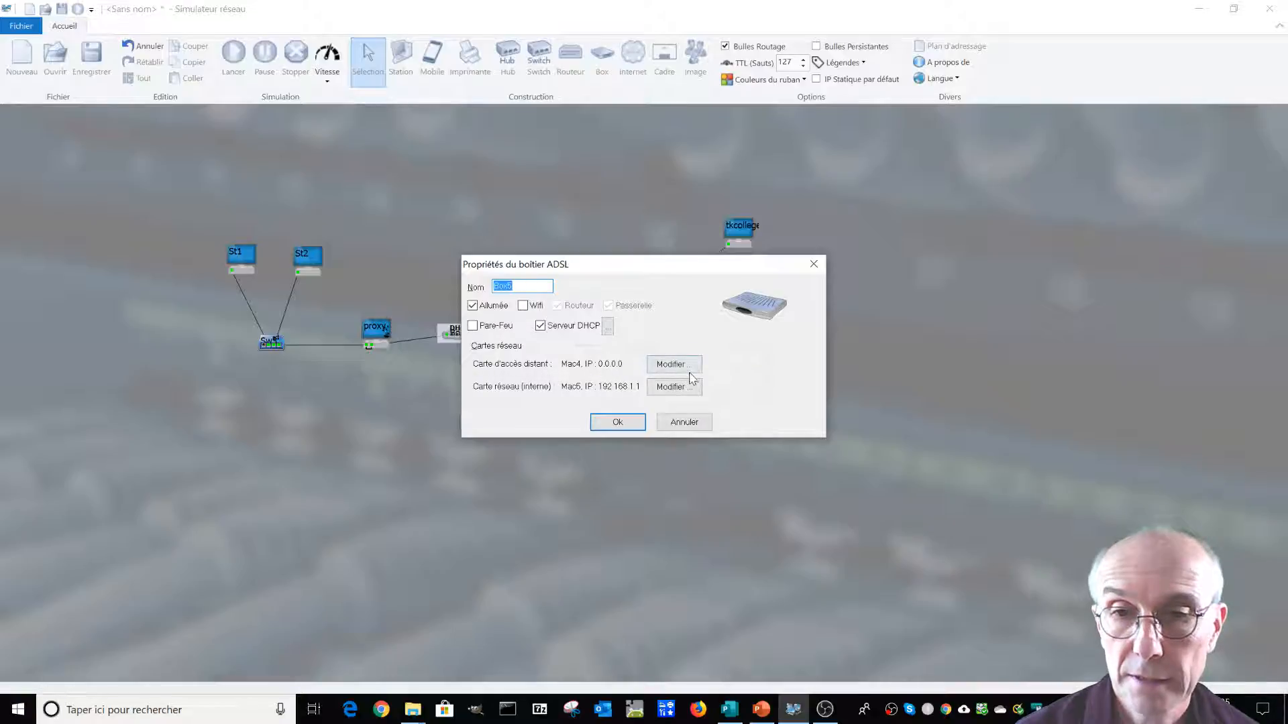
pyautogui.moveTo(626, 266); pyautogui.dragTo(657, 397)
pyautogui.click(704, 496)
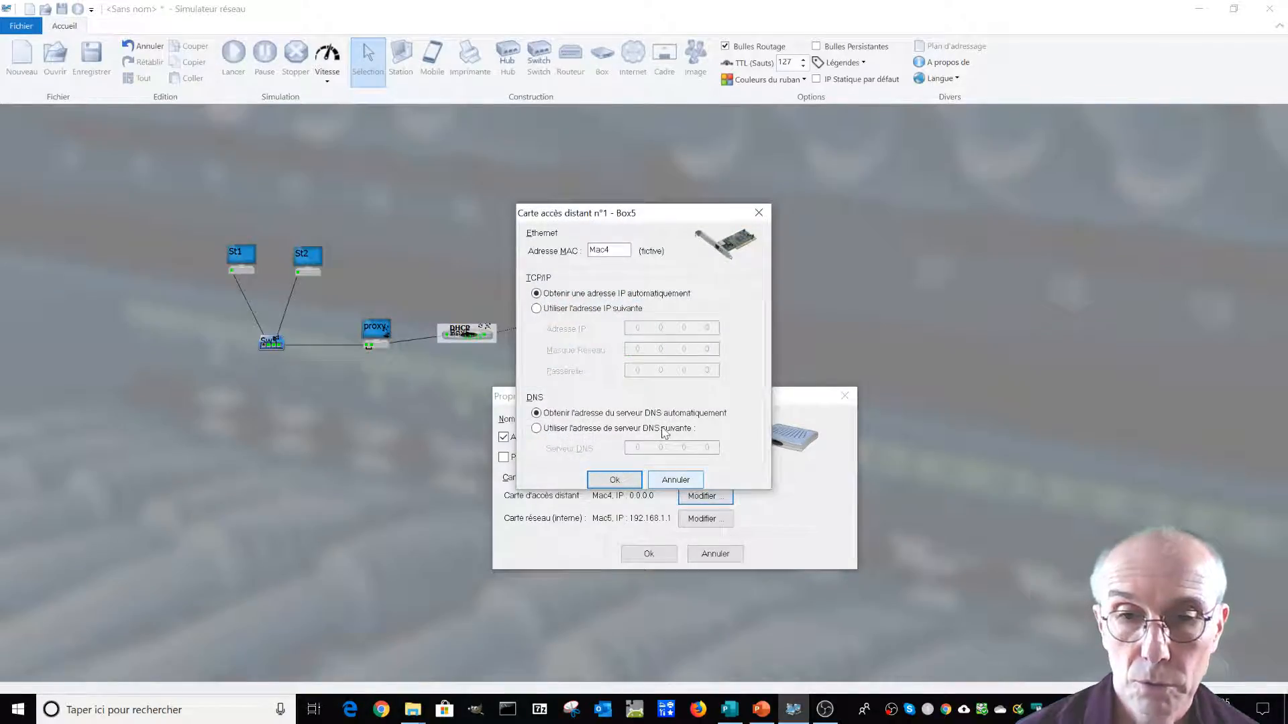
pyautogui.click(535, 429)
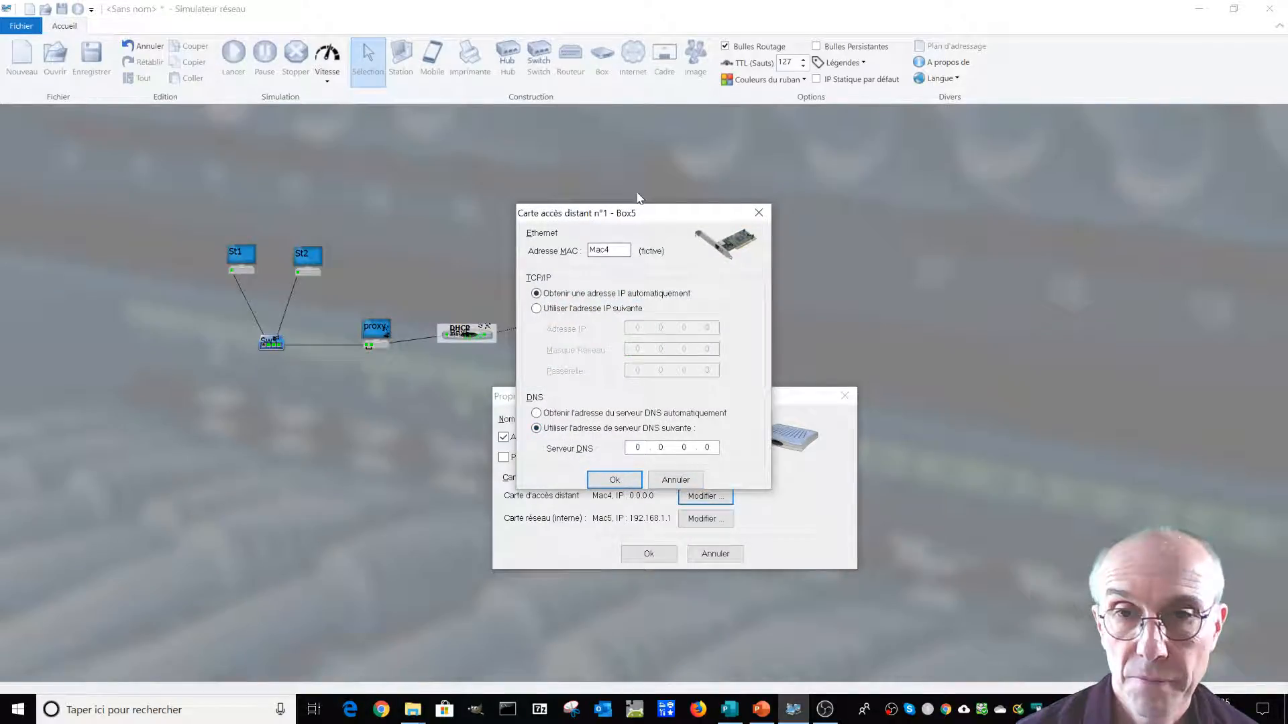
pyautogui.moveTo(651, 214); pyautogui.dragTo(852, 187)
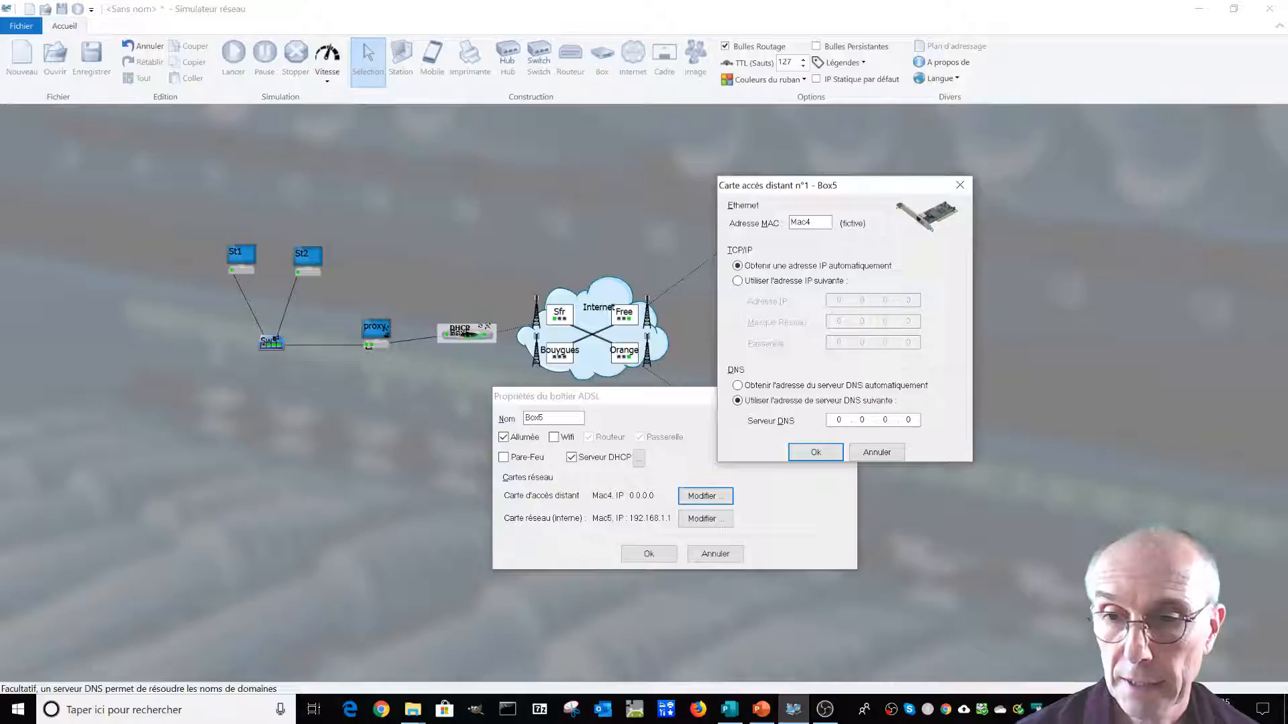
pyautogui.click(554, 320)
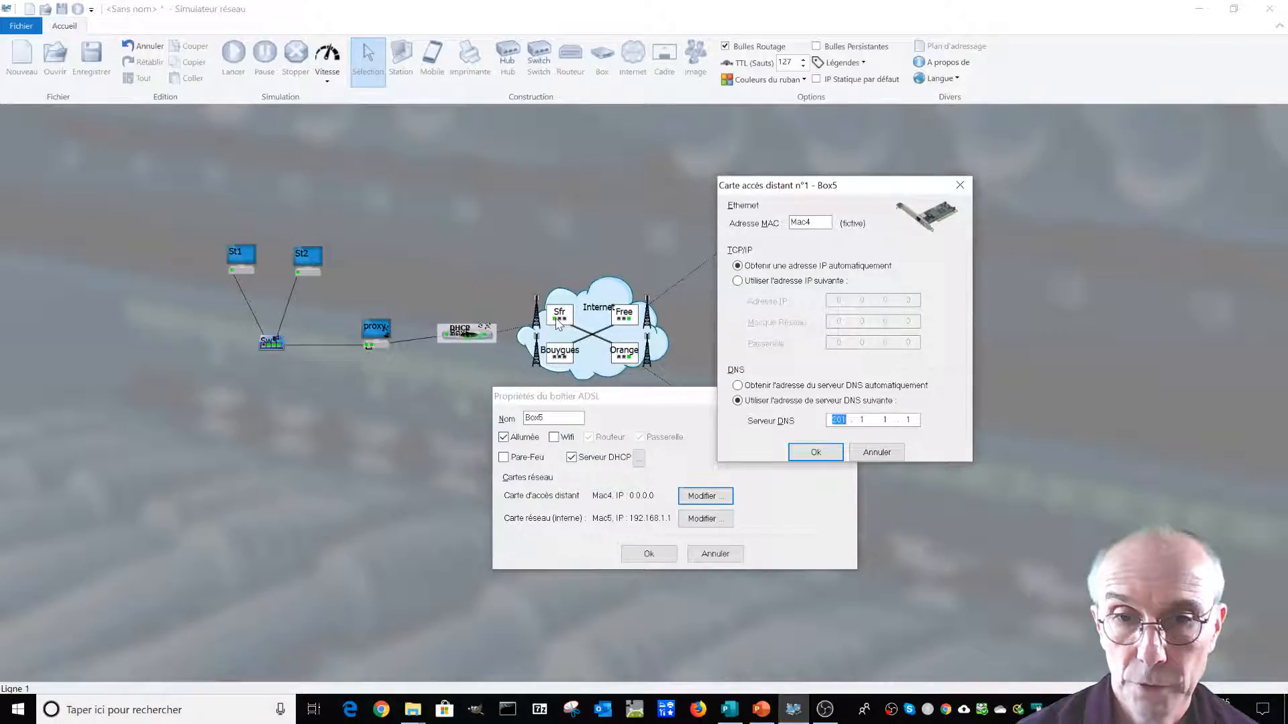
pyautogui.click(815, 452)
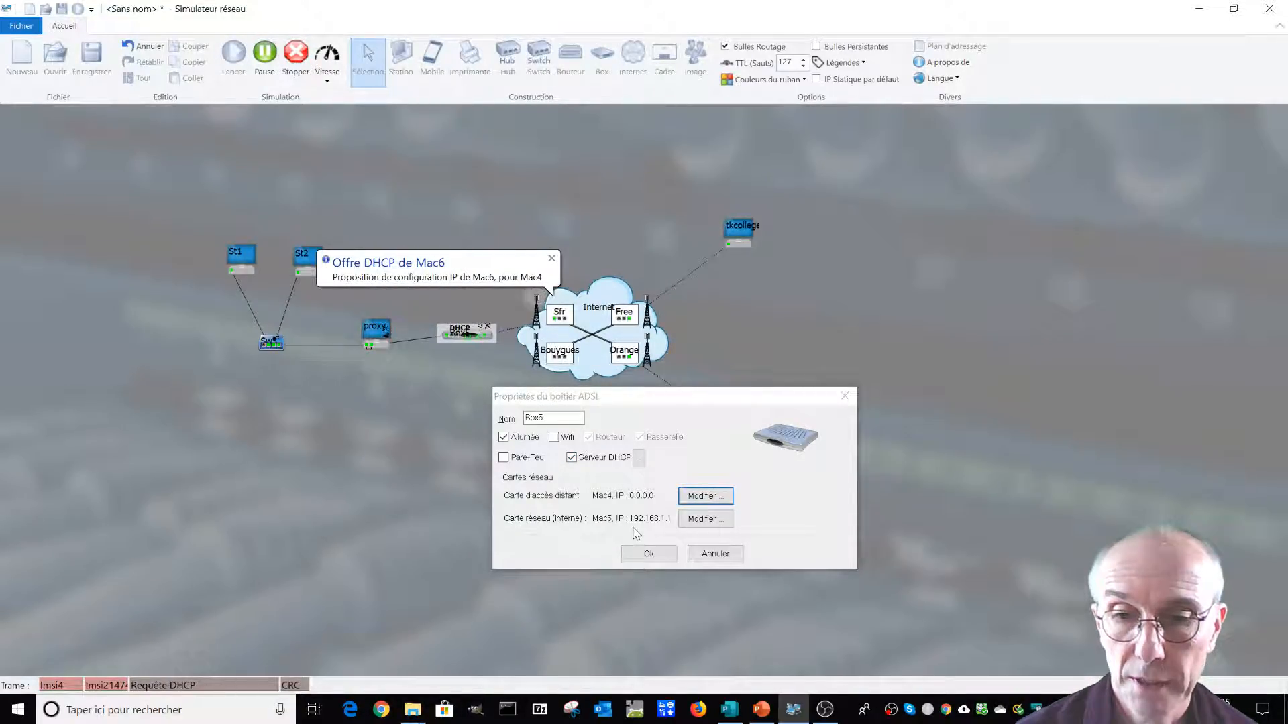
# - Check and validate the box's internal network card settings, and disable the box's DHCP server
pyautogui.click(705, 519)
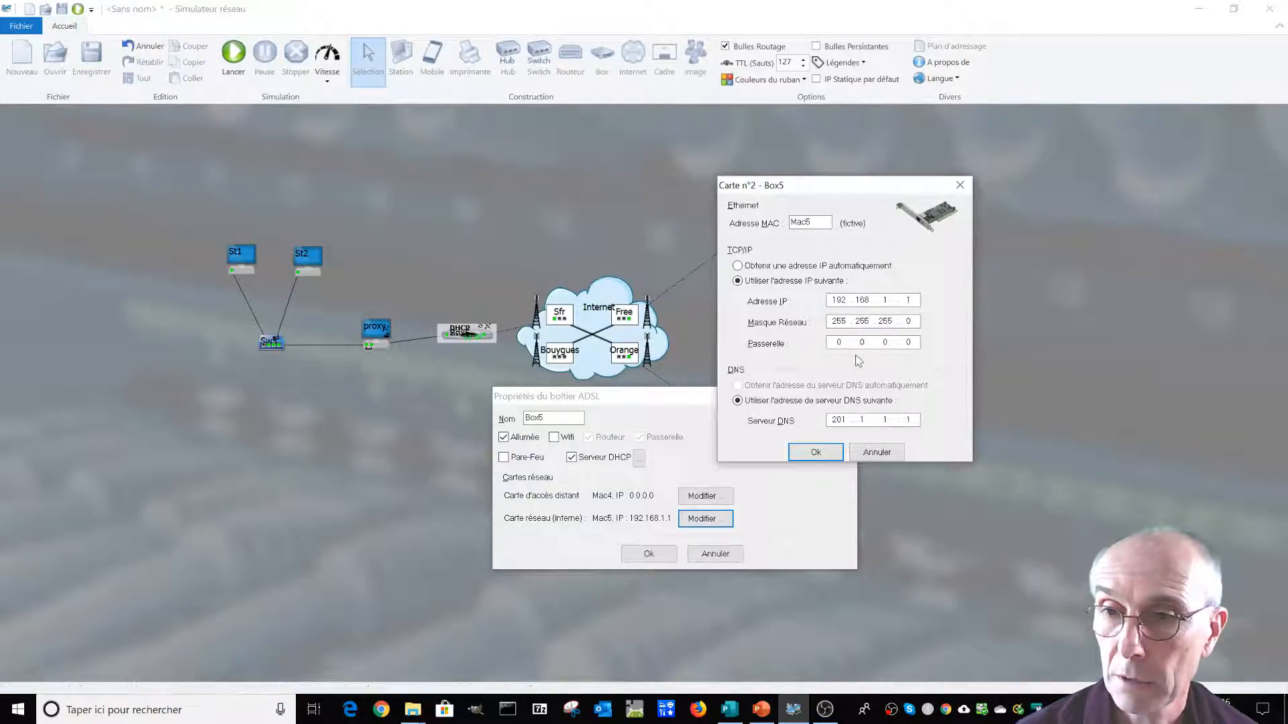
pyautogui.click(816, 452)
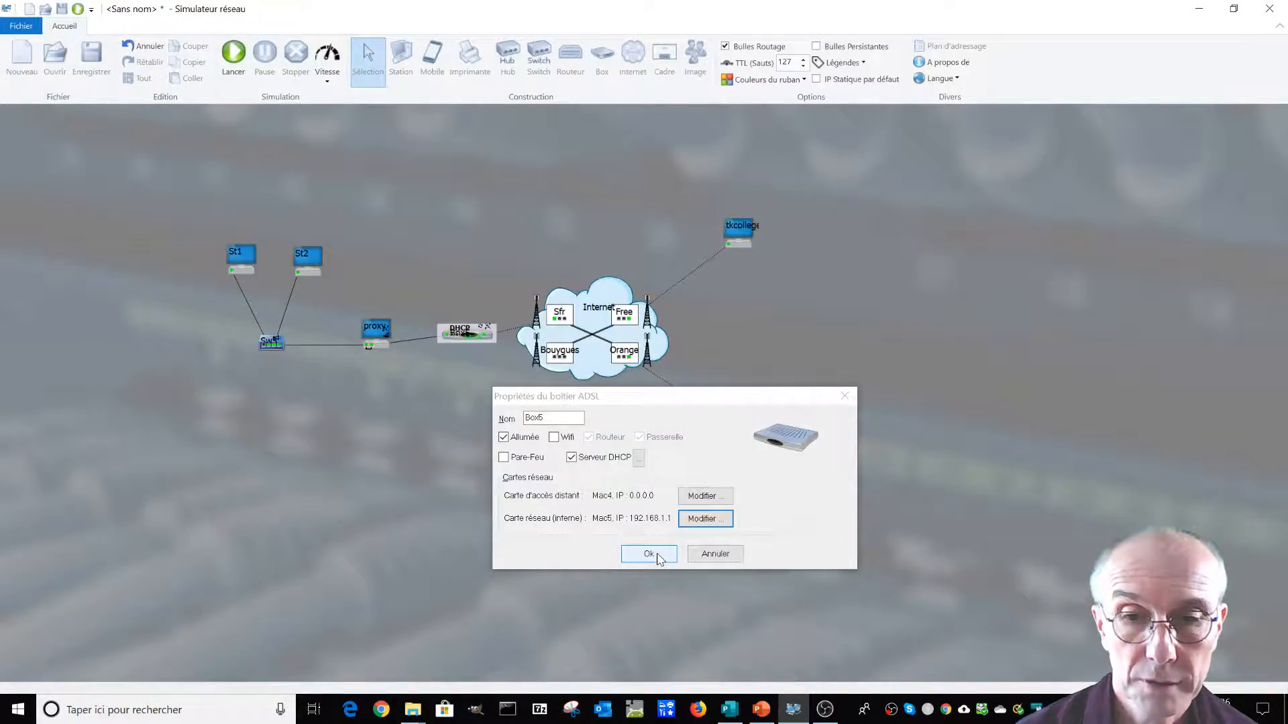
pyautogui.click(571, 457)
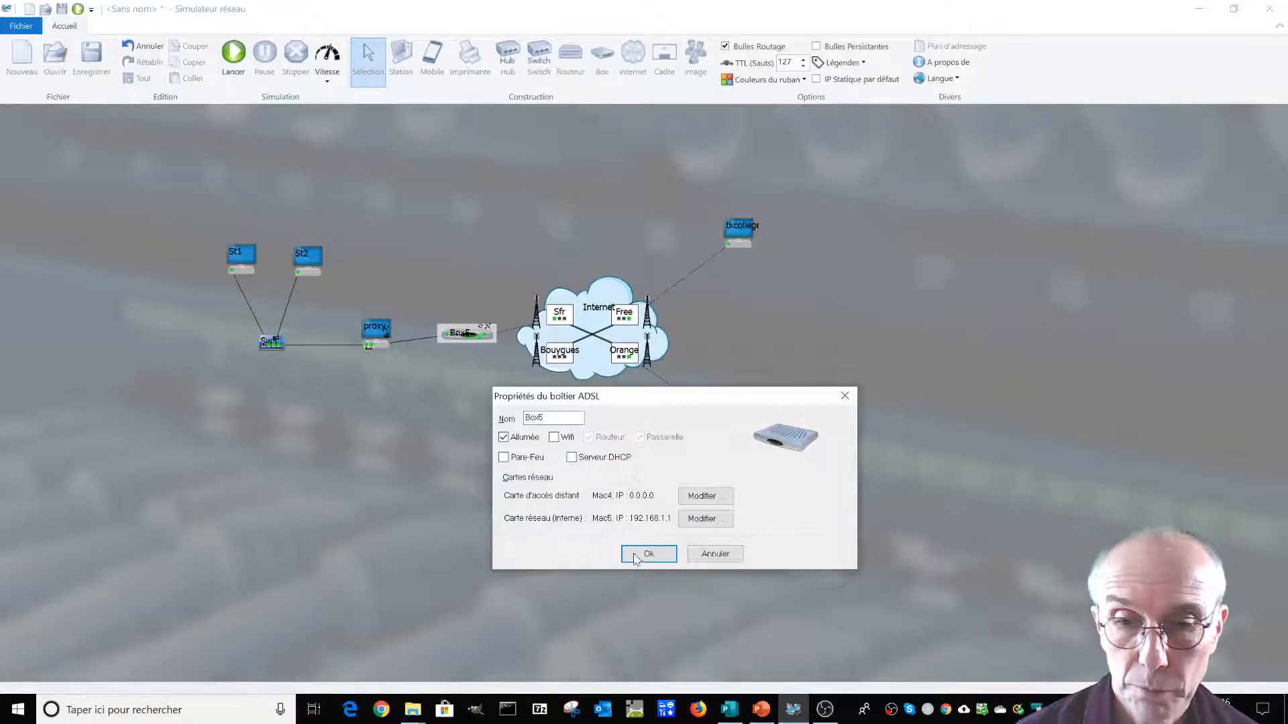
pyautogui.click(640, 556)
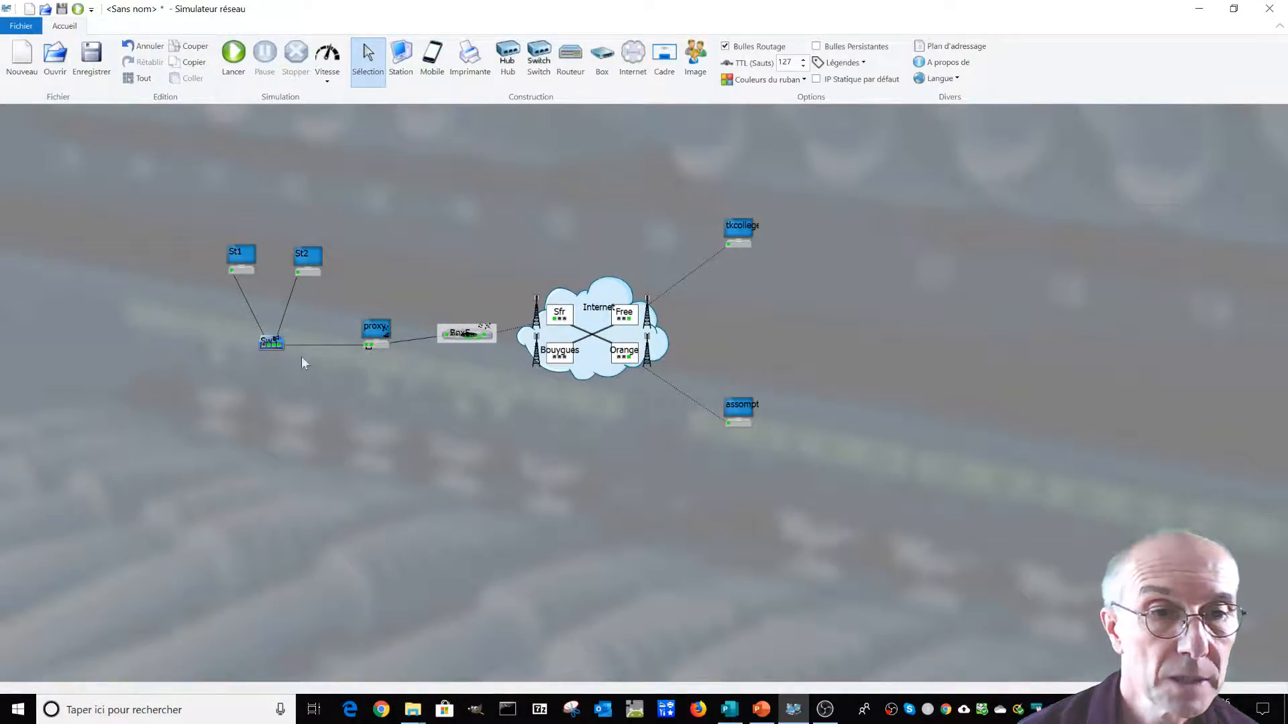
# - Assign the static IP address 192.168.1.254 with network mask 255.255.255.0 to network card 2 (Mac16) of station proxy
pyautogui.doubleClick(384, 340)
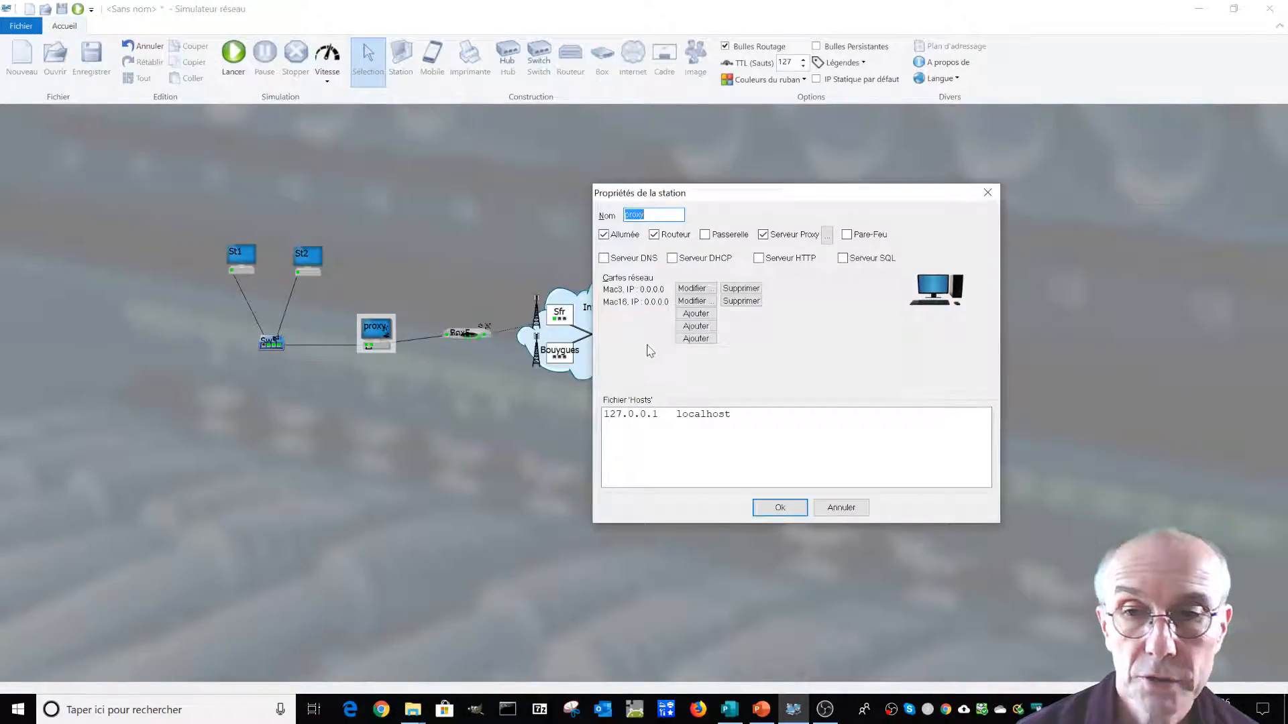
pyautogui.click(779, 509)
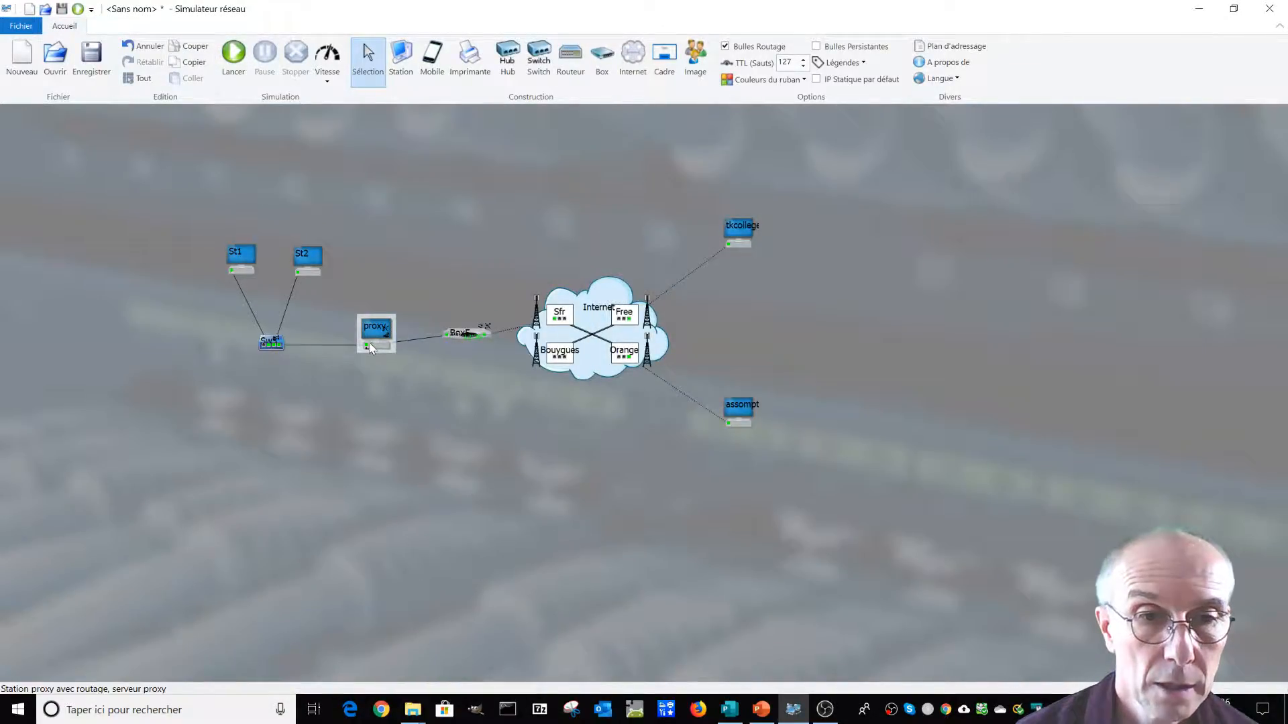
pyautogui.doubleClick(371, 350)
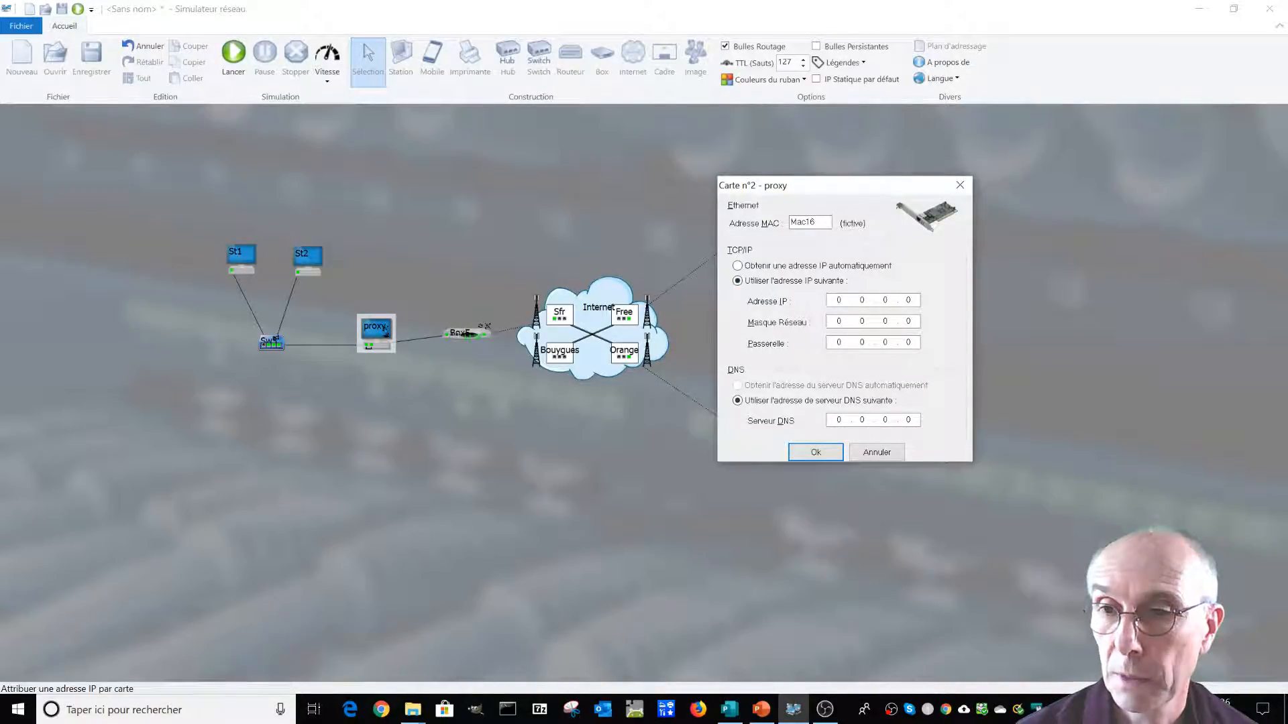
pyautogui.write('19')
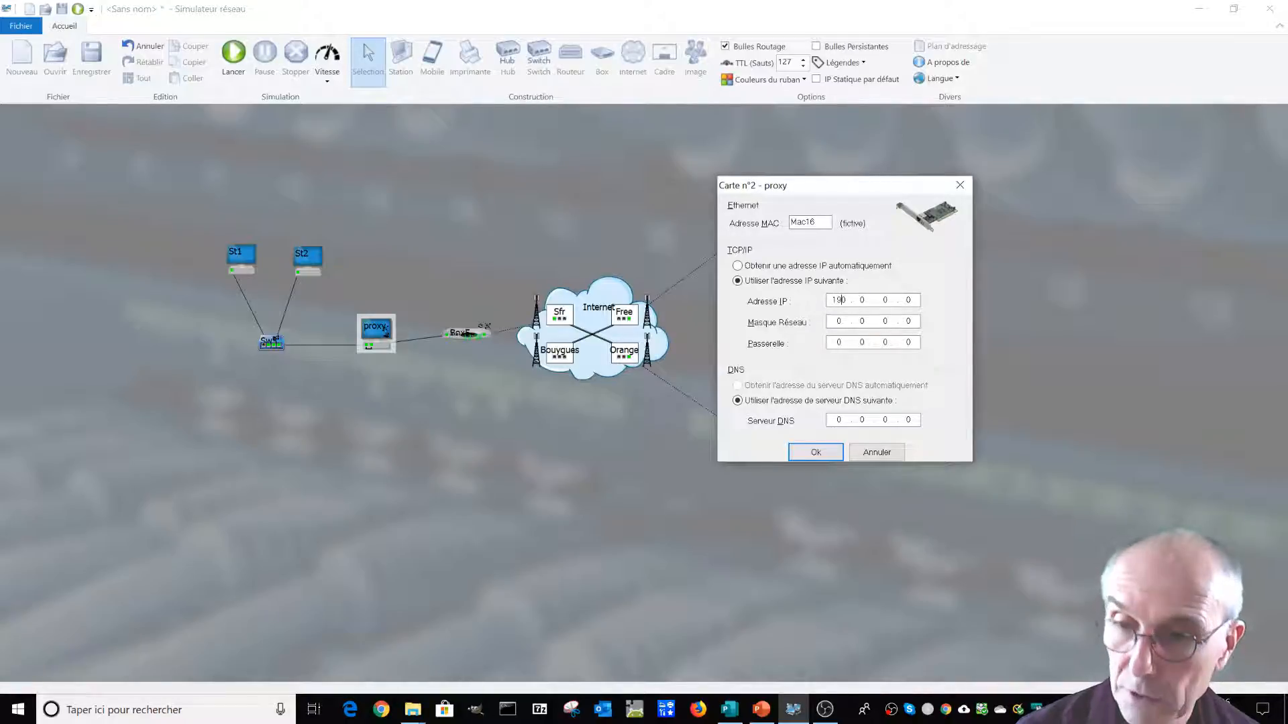
pyautogui.press('Delete')
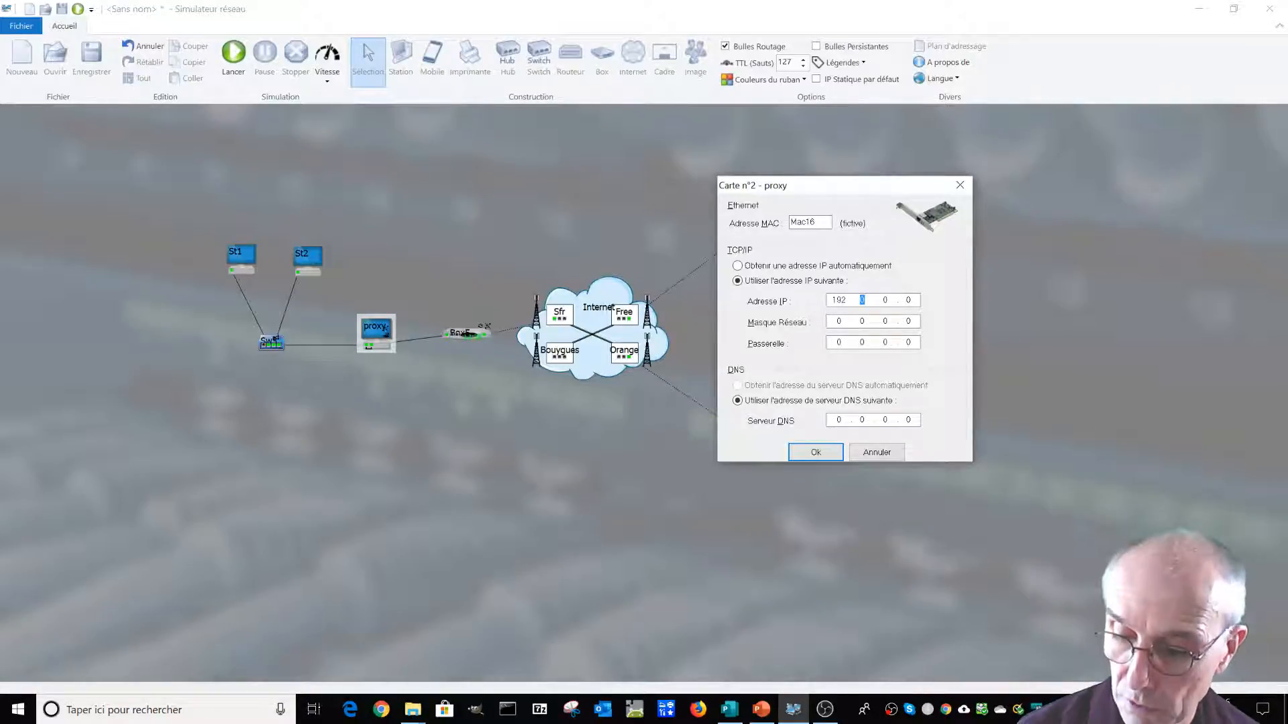
pyautogui.write('2 . 168 . ')
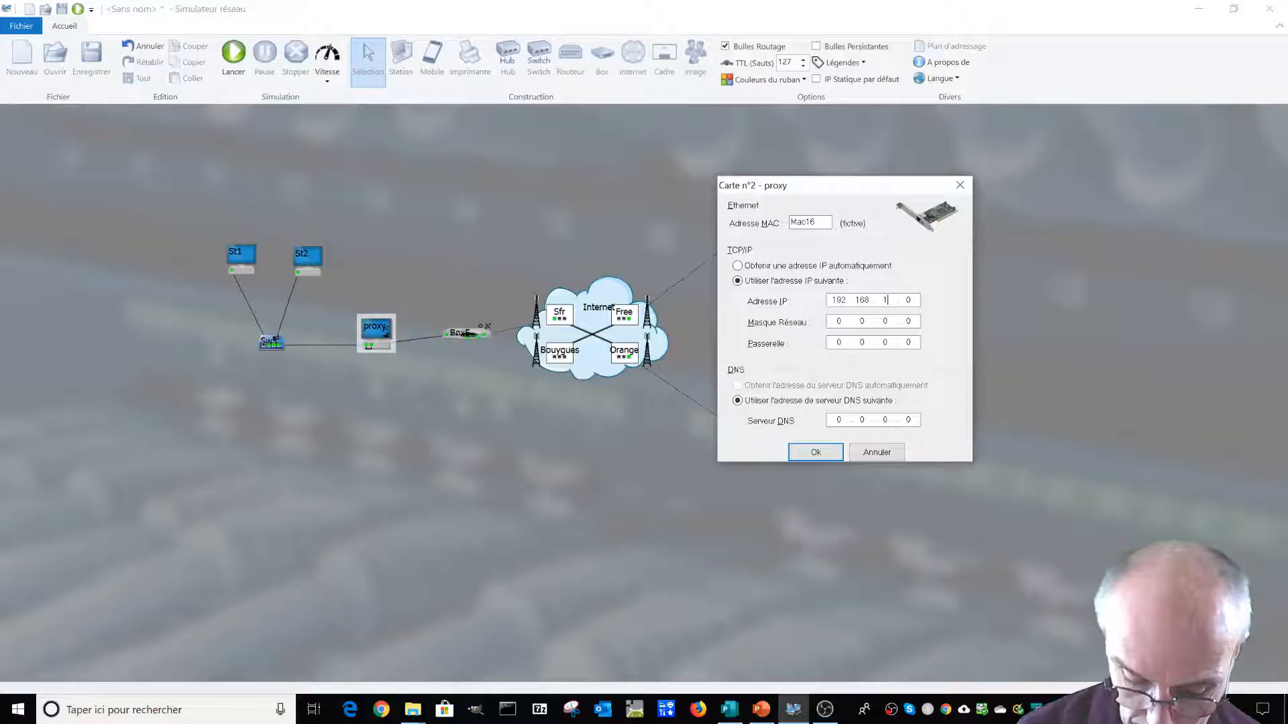
pyautogui.write('1')
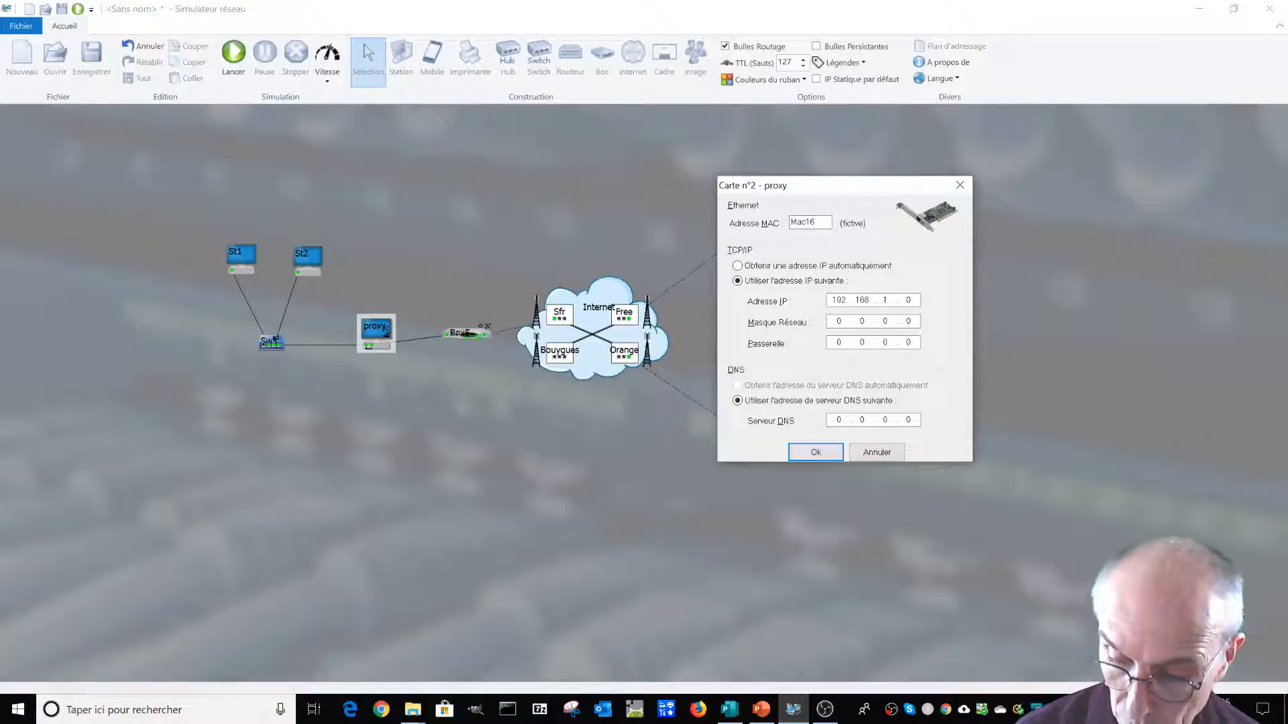
pyautogui.write('254')
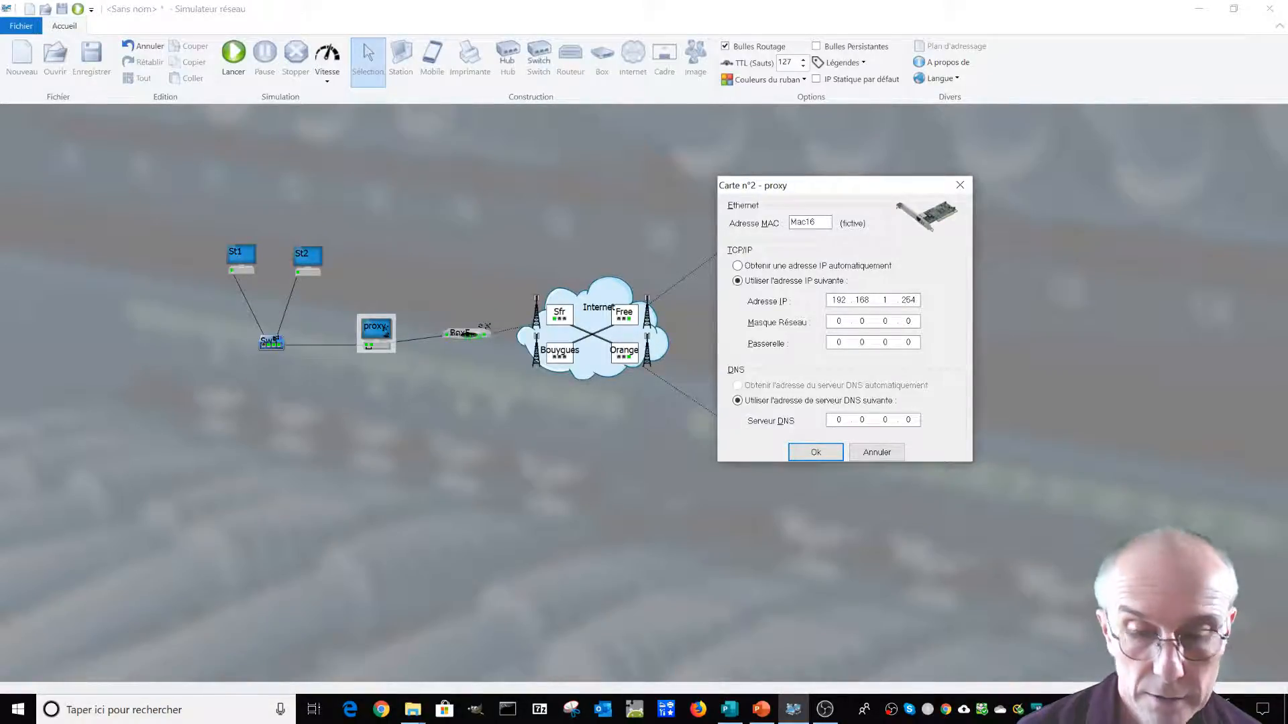
pyautogui.press('Tab')
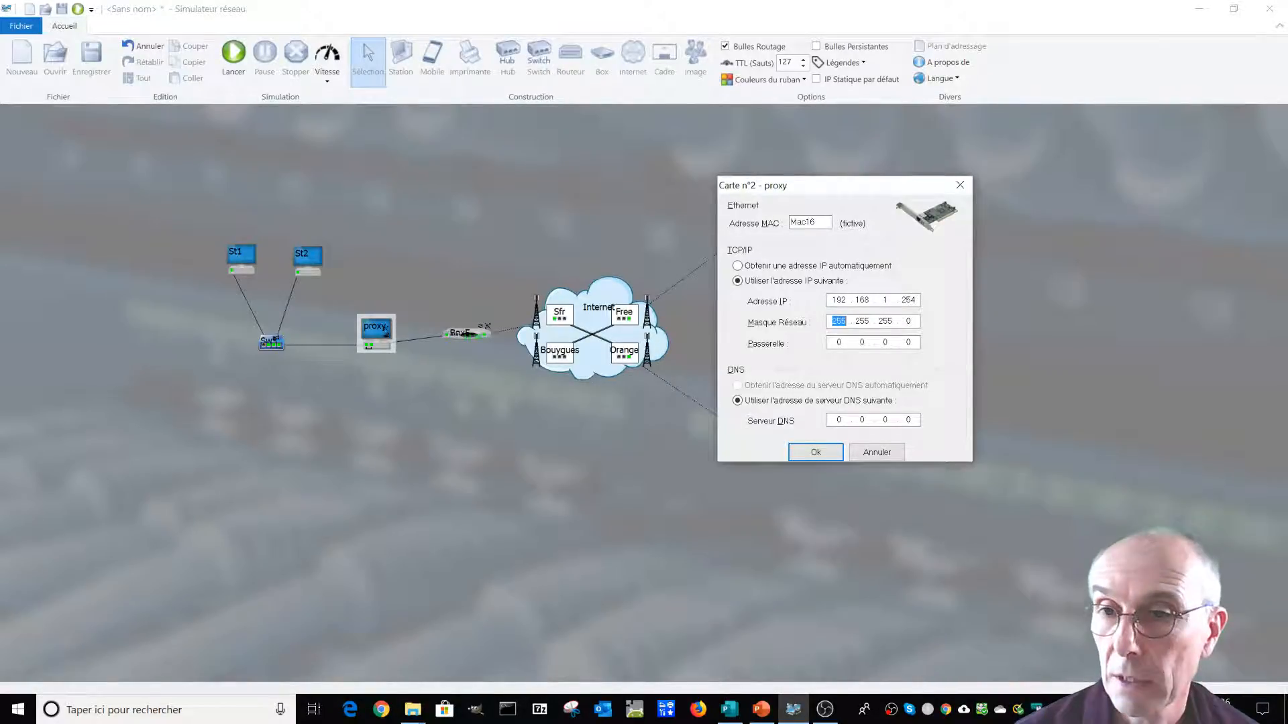
pyautogui.press('Tab')
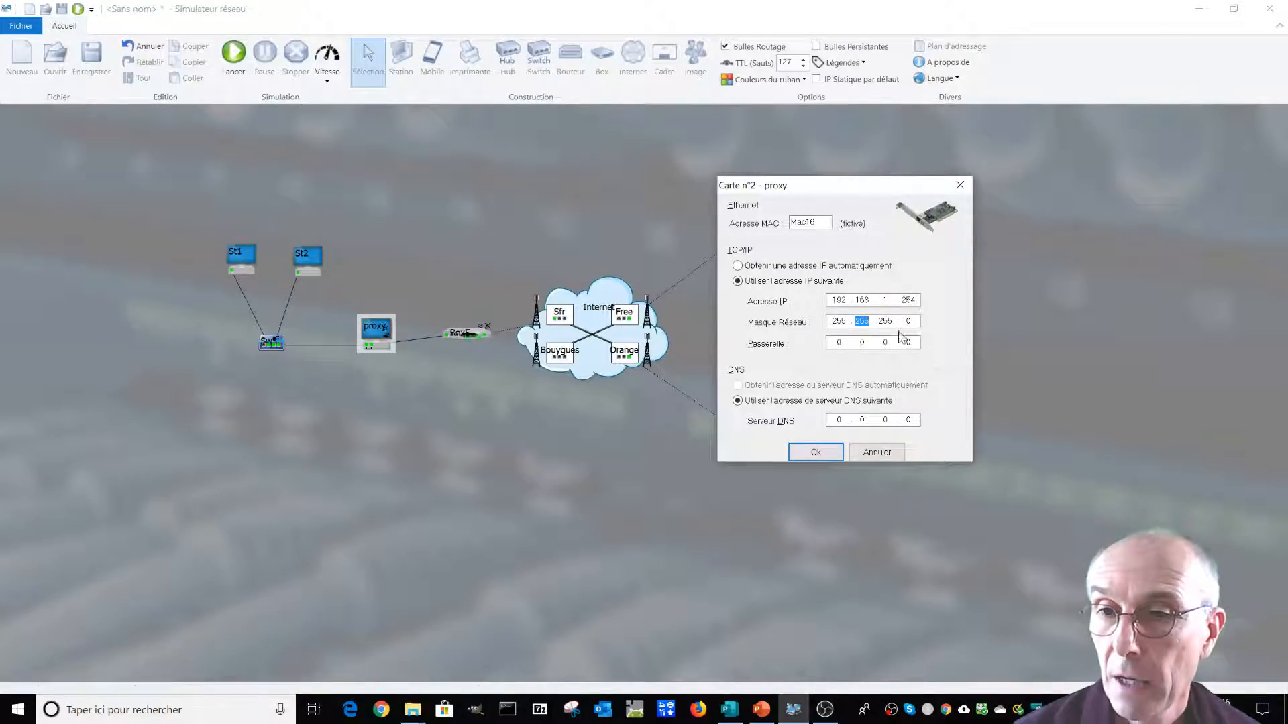
# - Set card 2's gateway to 192.168.1.1 and its DNS server to provider Sfr's address, 201.1.1.1, and validate the card settings
pyautogui.click(833, 343)
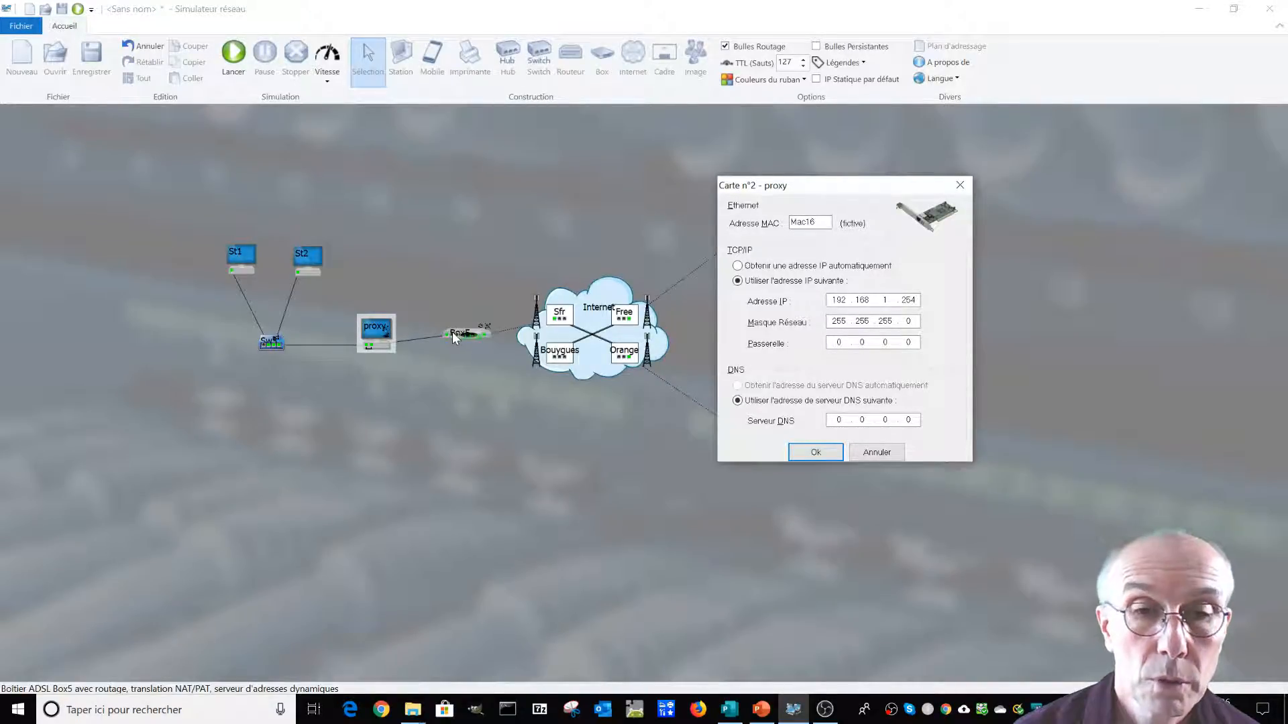
pyautogui.press('Delete')
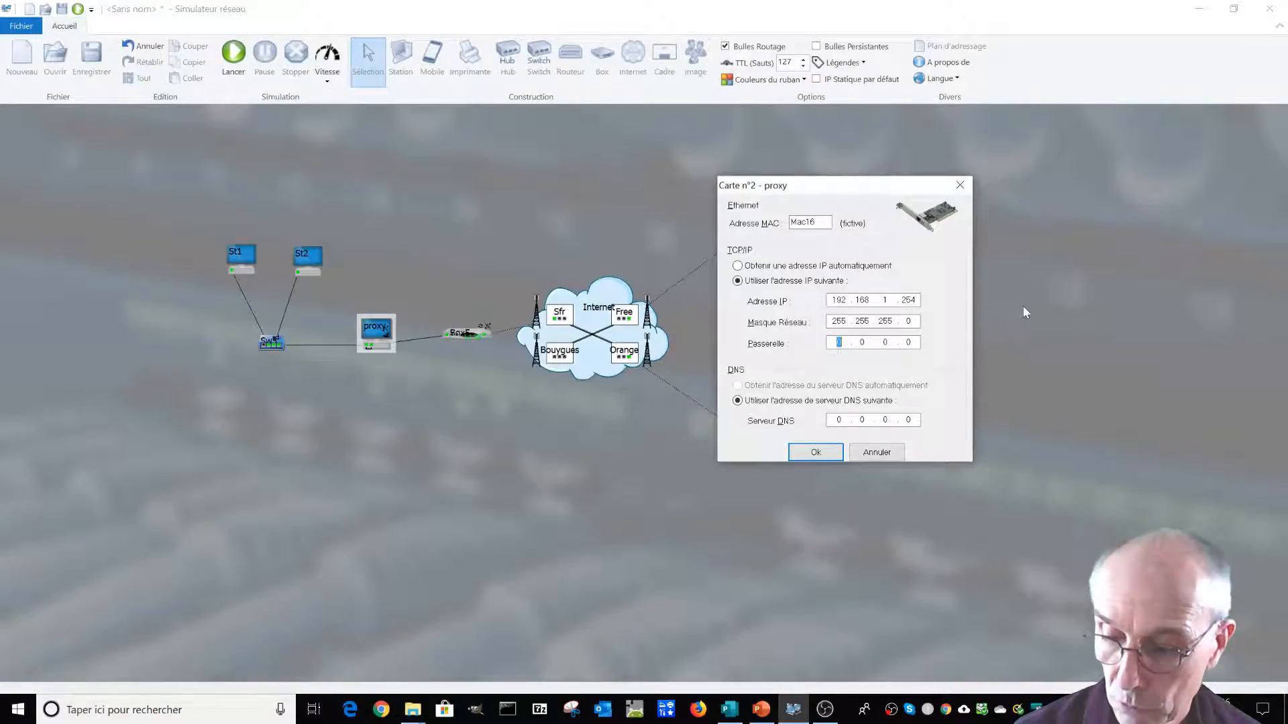
pyautogui.write('192.16')
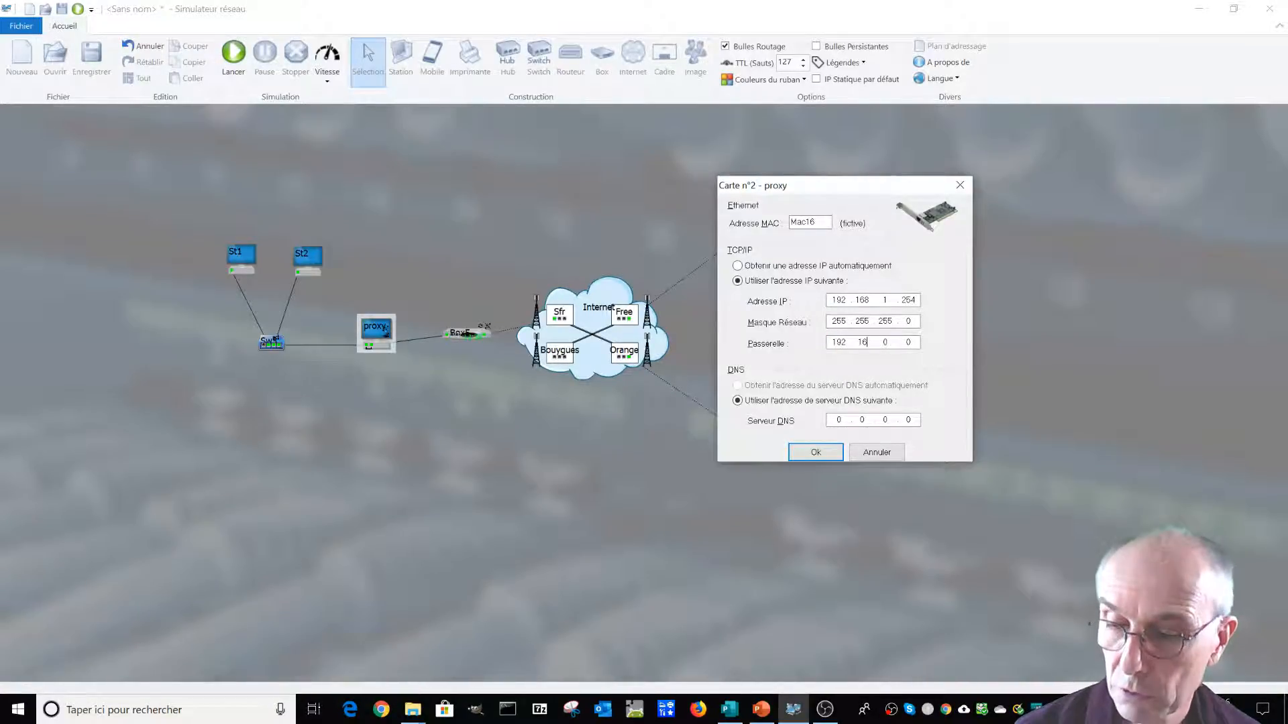
pyautogui.write('8')
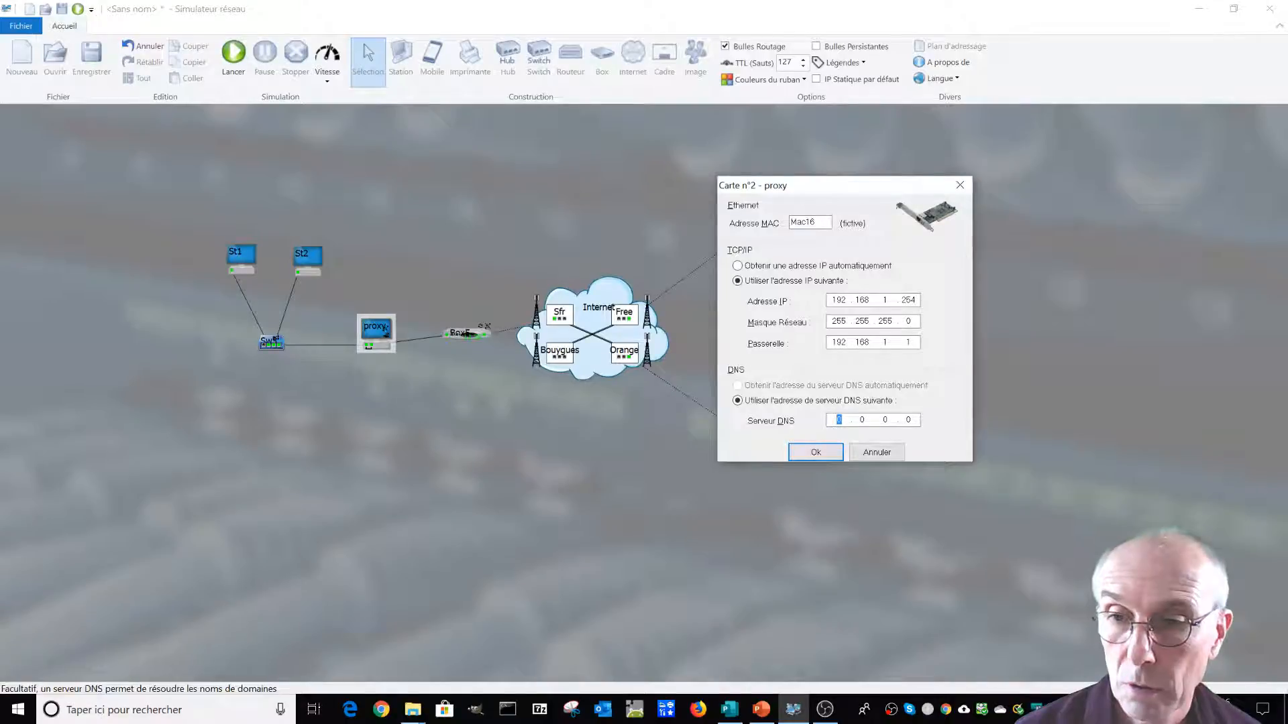
pyautogui.click(554, 322)
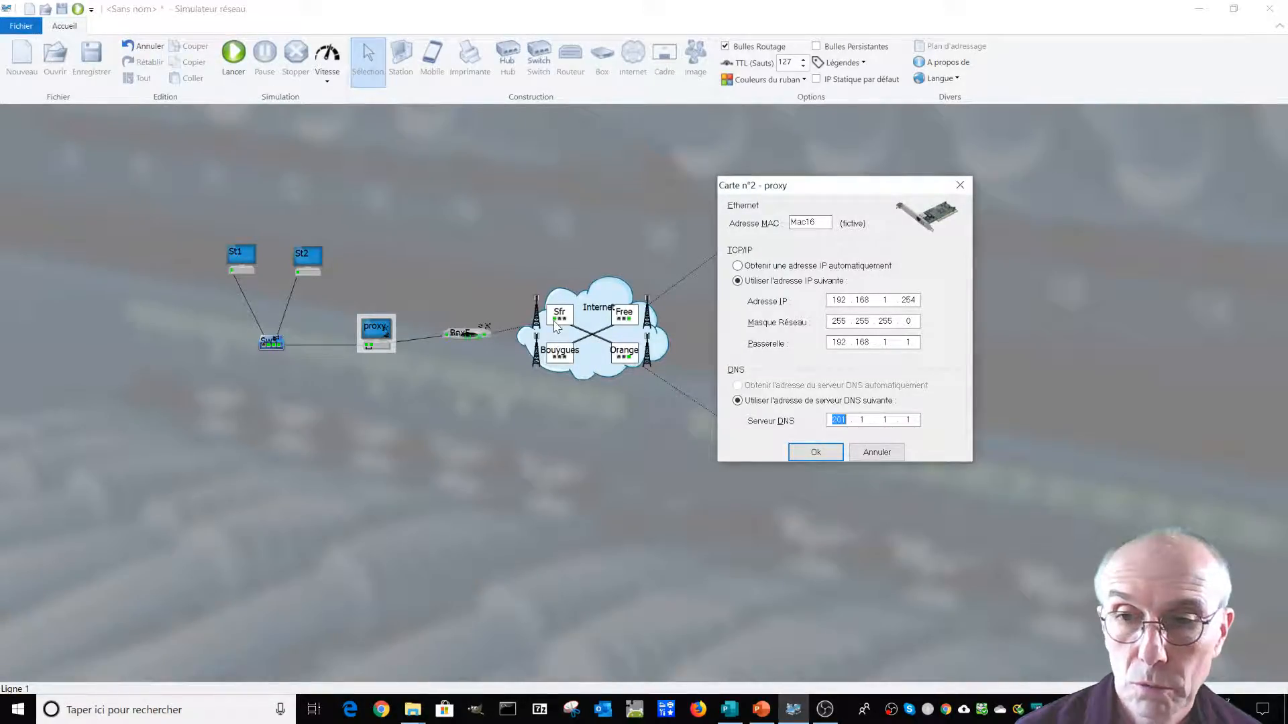
pyautogui.click(815, 452)
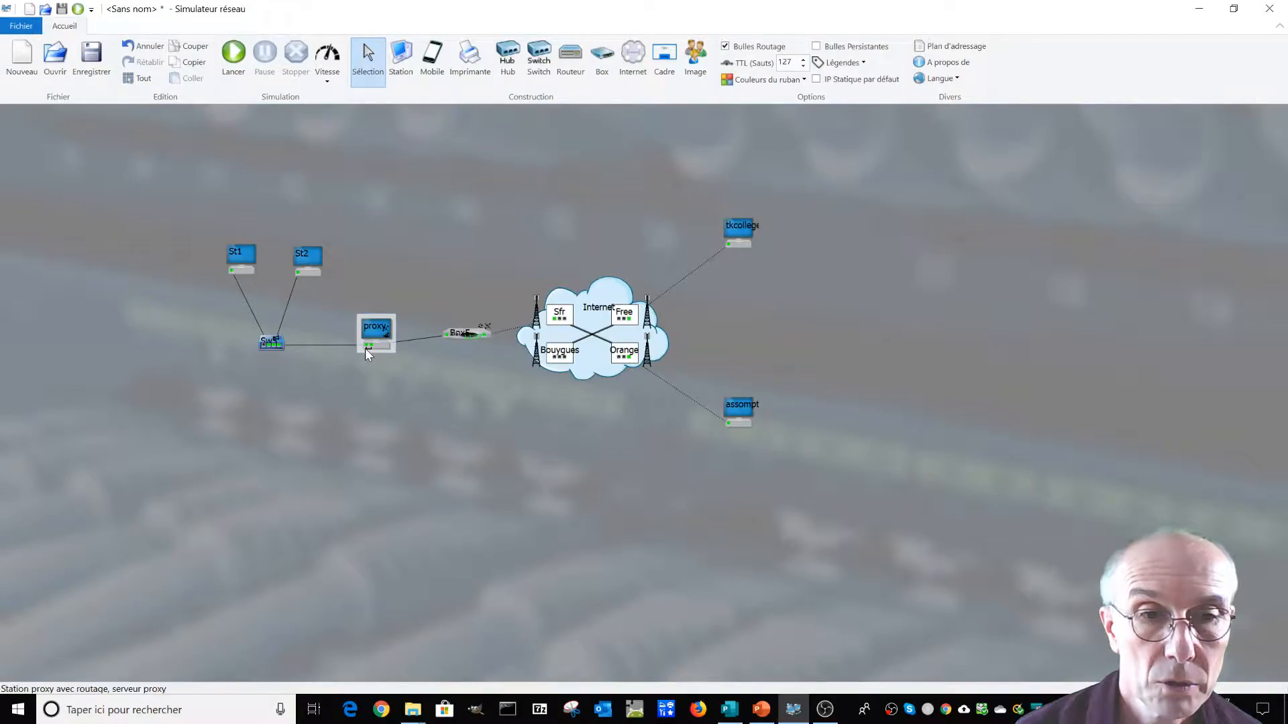
# - Enable the DHCP server role on station St2 and give its network card static IP 192.168.0.1 with mask 255.255.255.0
pyautogui.doubleClick(307, 261)
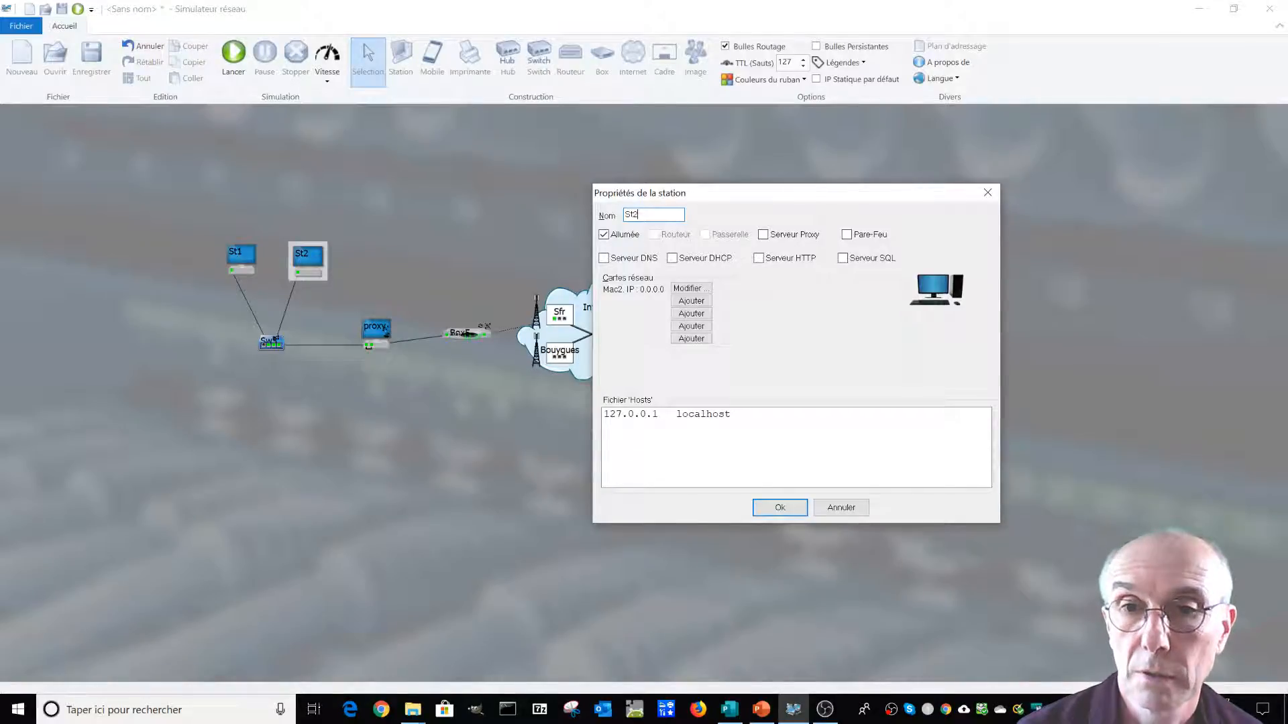
pyautogui.click(671, 258)
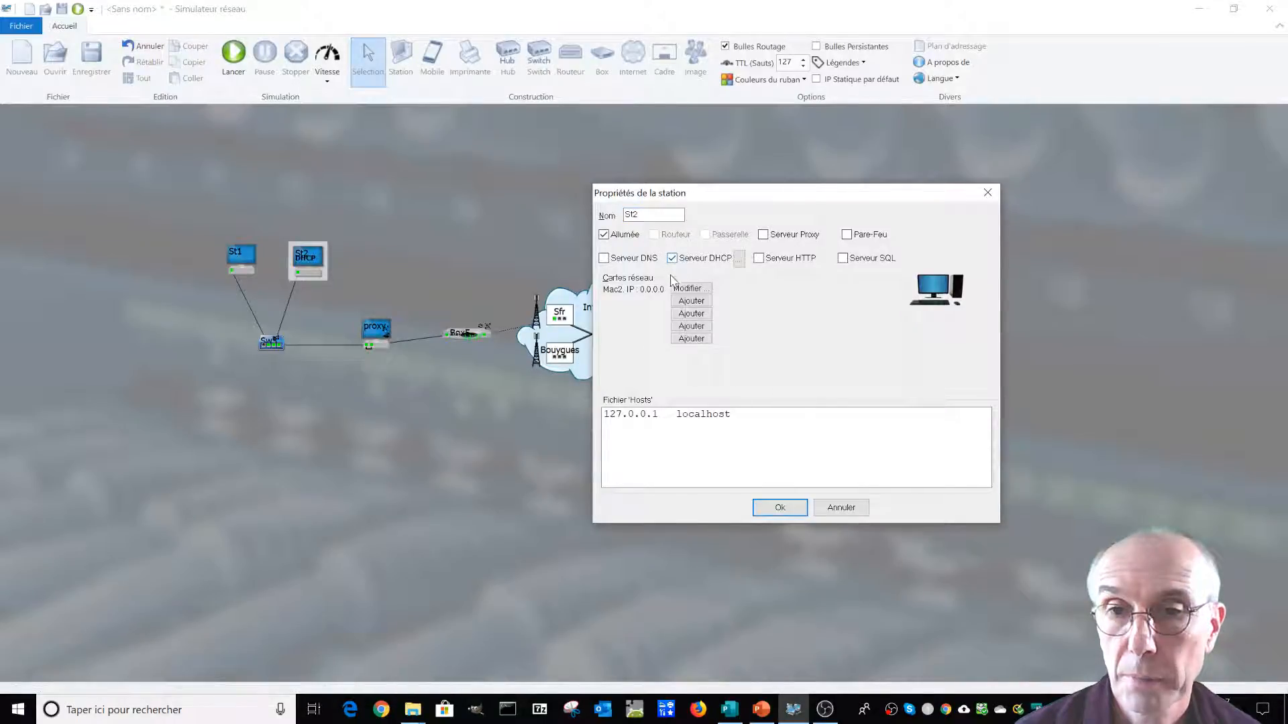
pyautogui.click(684, 290)
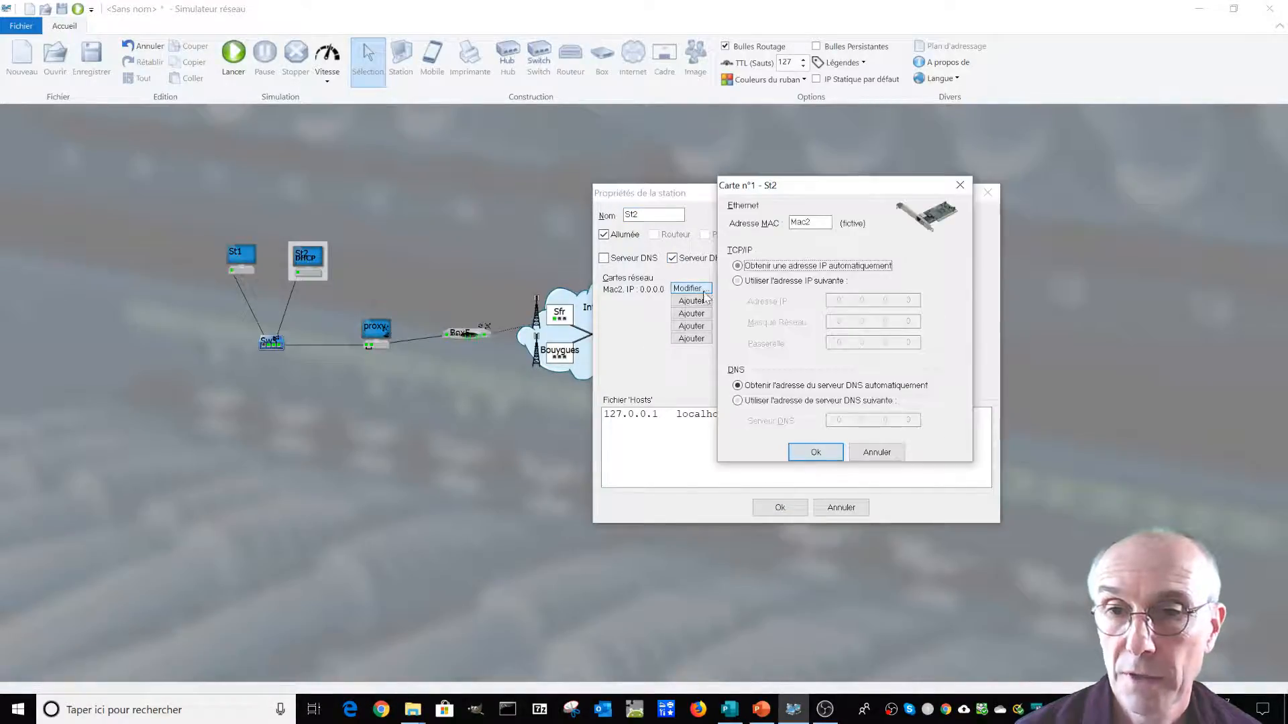
pyautogui.click(738, 281)
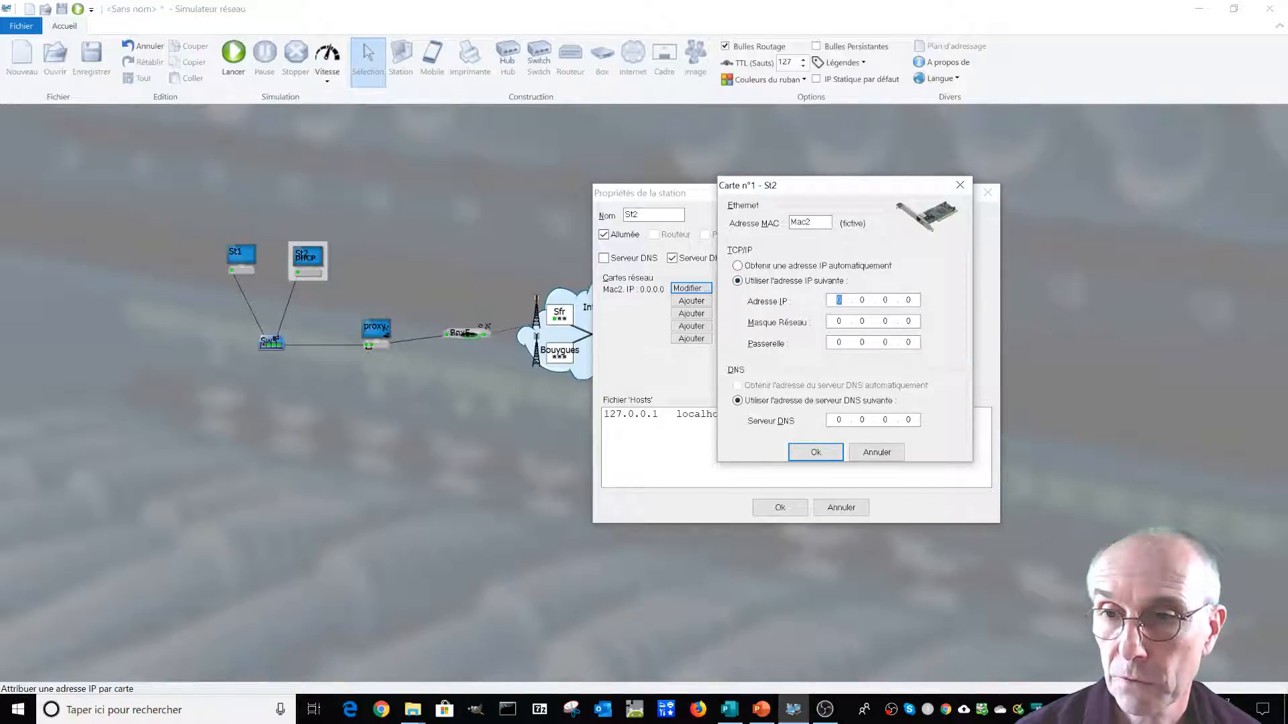
pyautogui.write('192')
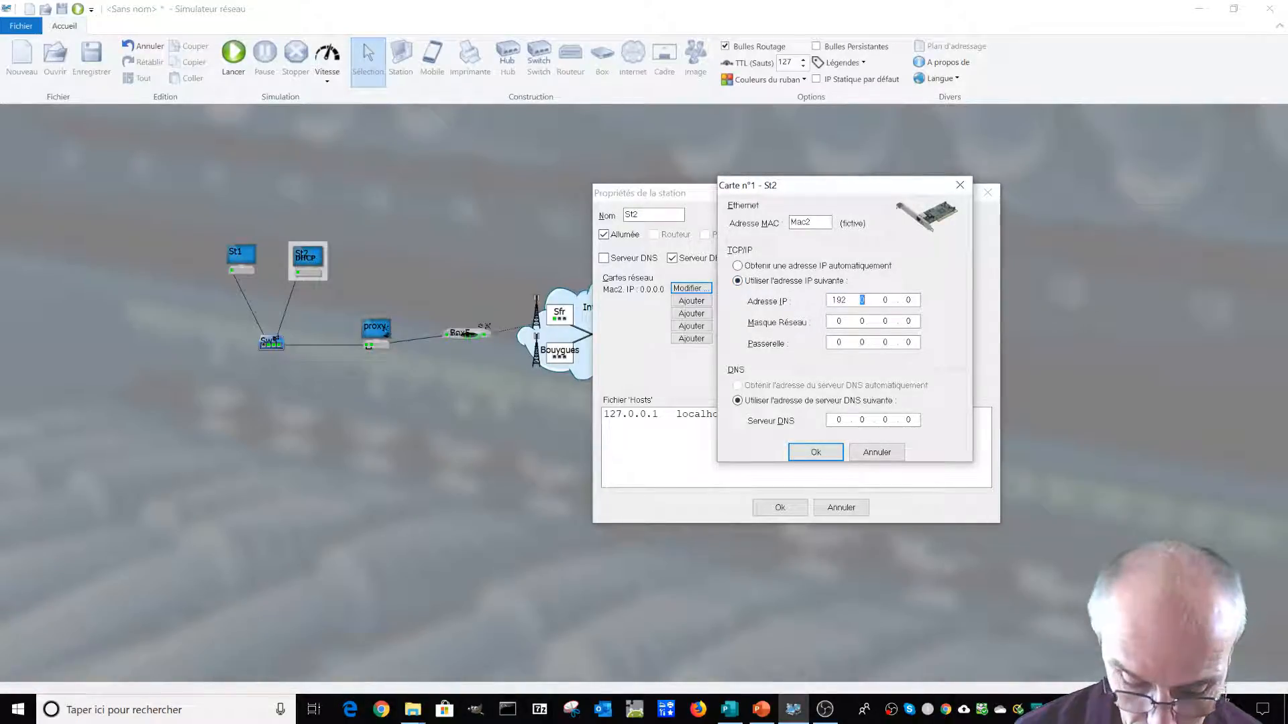
pyautogui.write('.168')
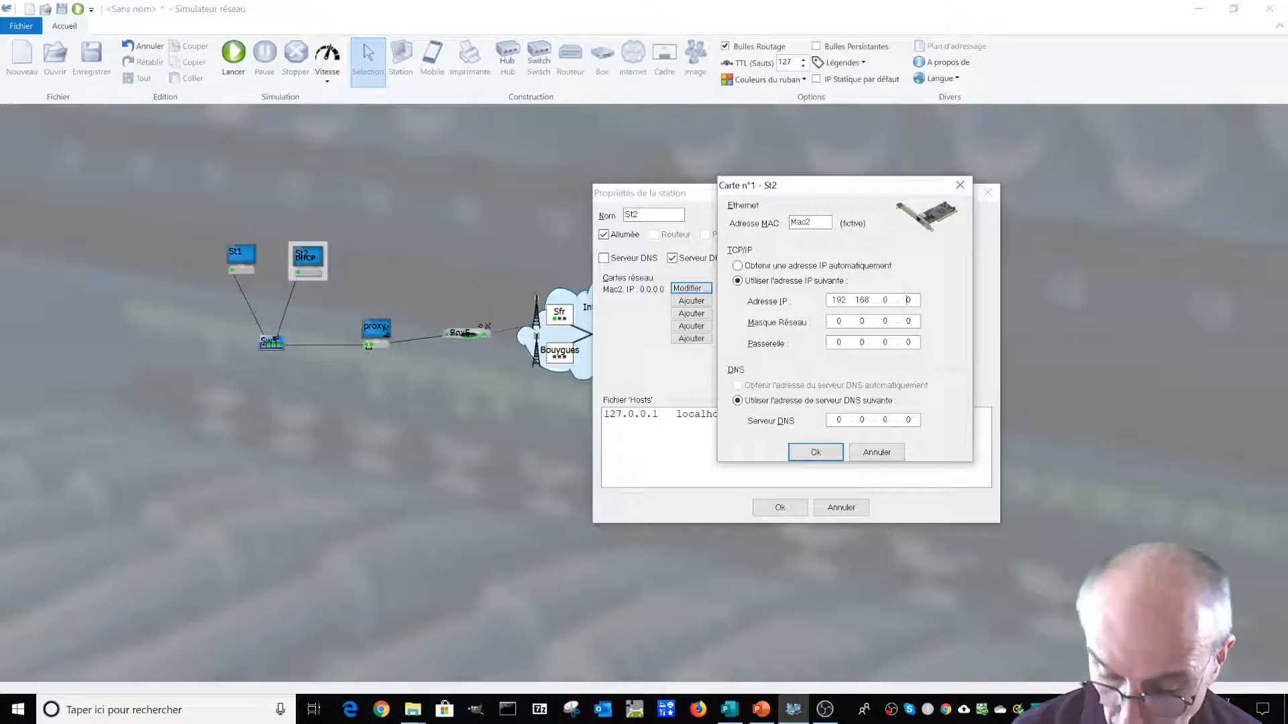
pyautogui.press('Tab')
pyautogui.write('255255255')
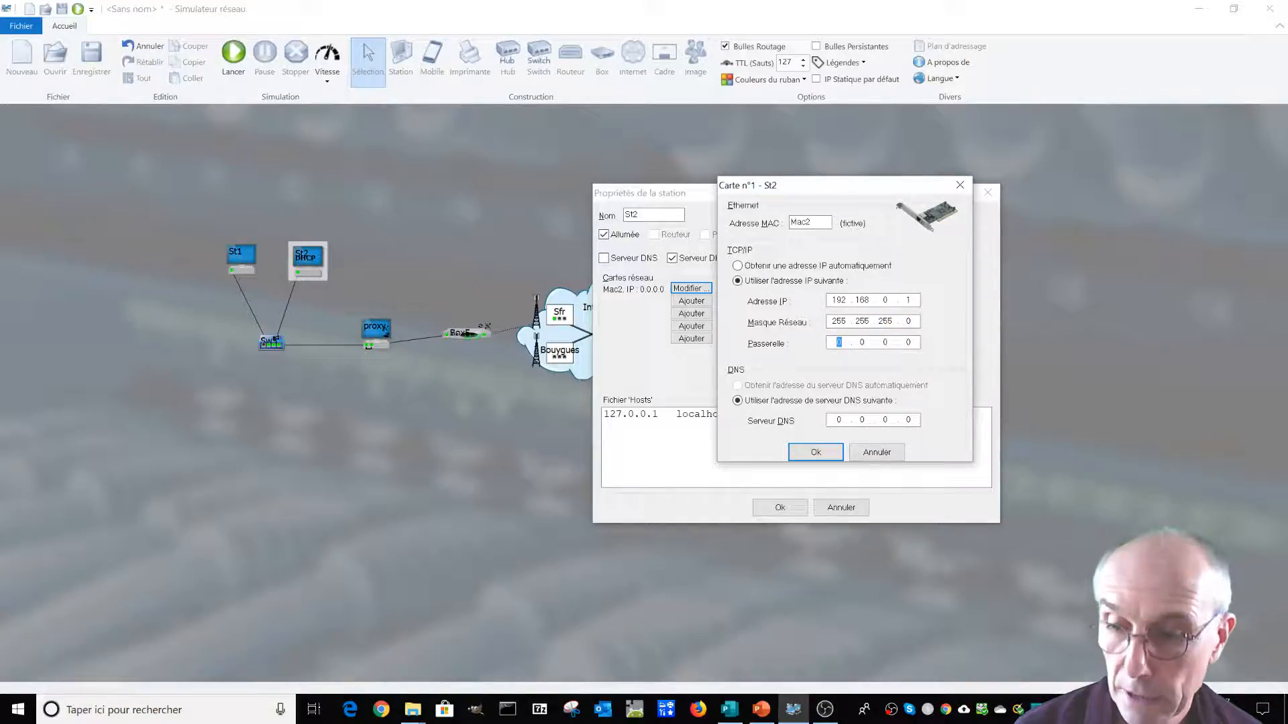
# - Set St2's gateway to 192.168.0.254 and its DNS server to Sfr's address, 201.1.1.1, and validate the card and station properties
pyautogui.write('192')
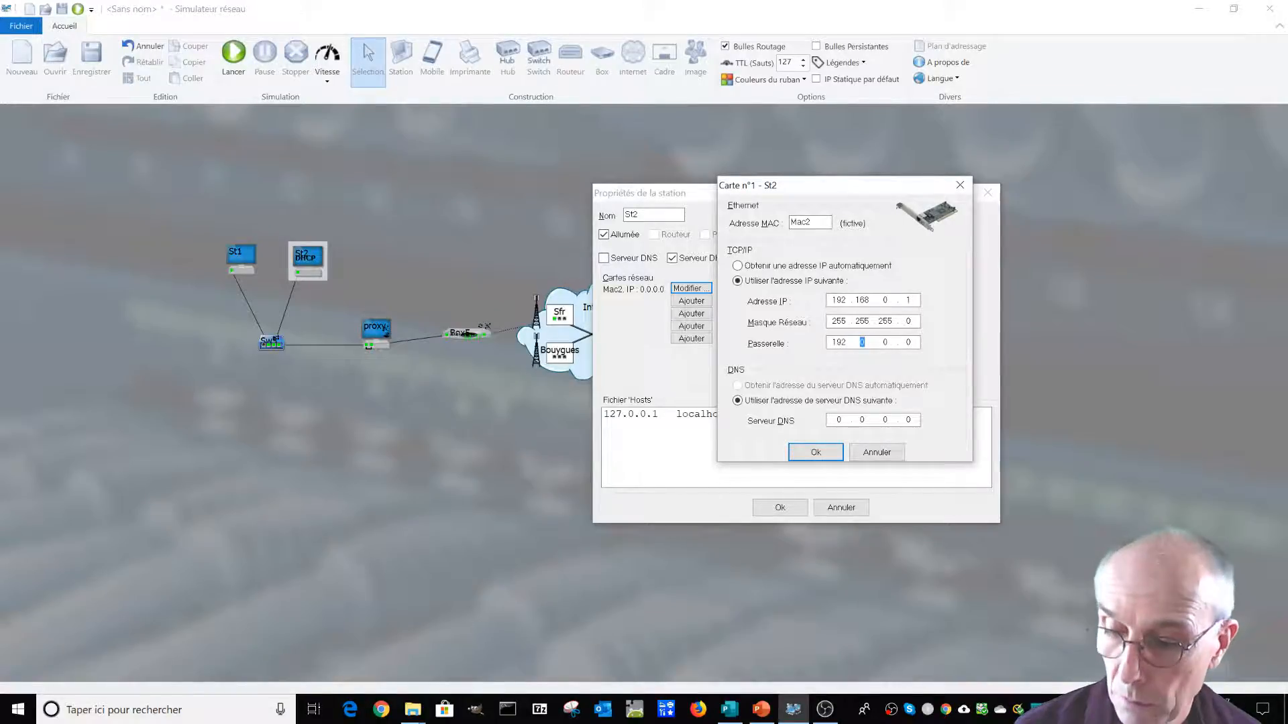
pyautogui.write('168')
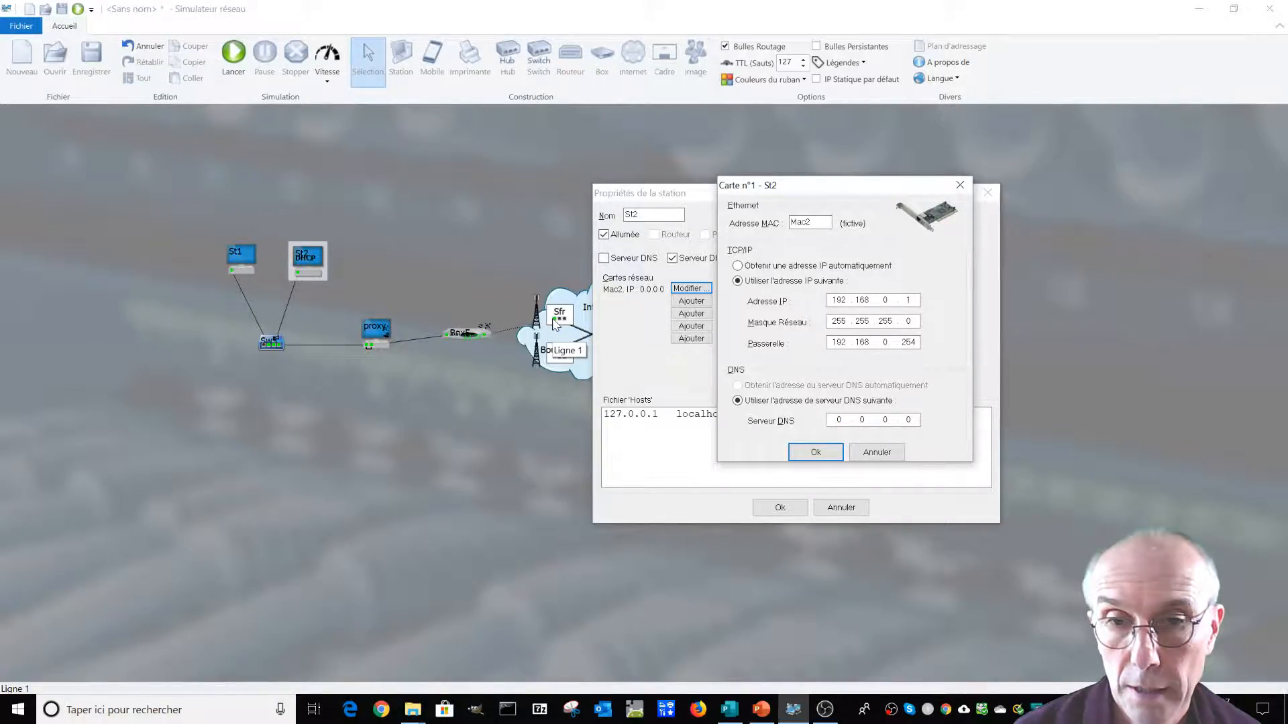
pyautogui.click(554, 321)
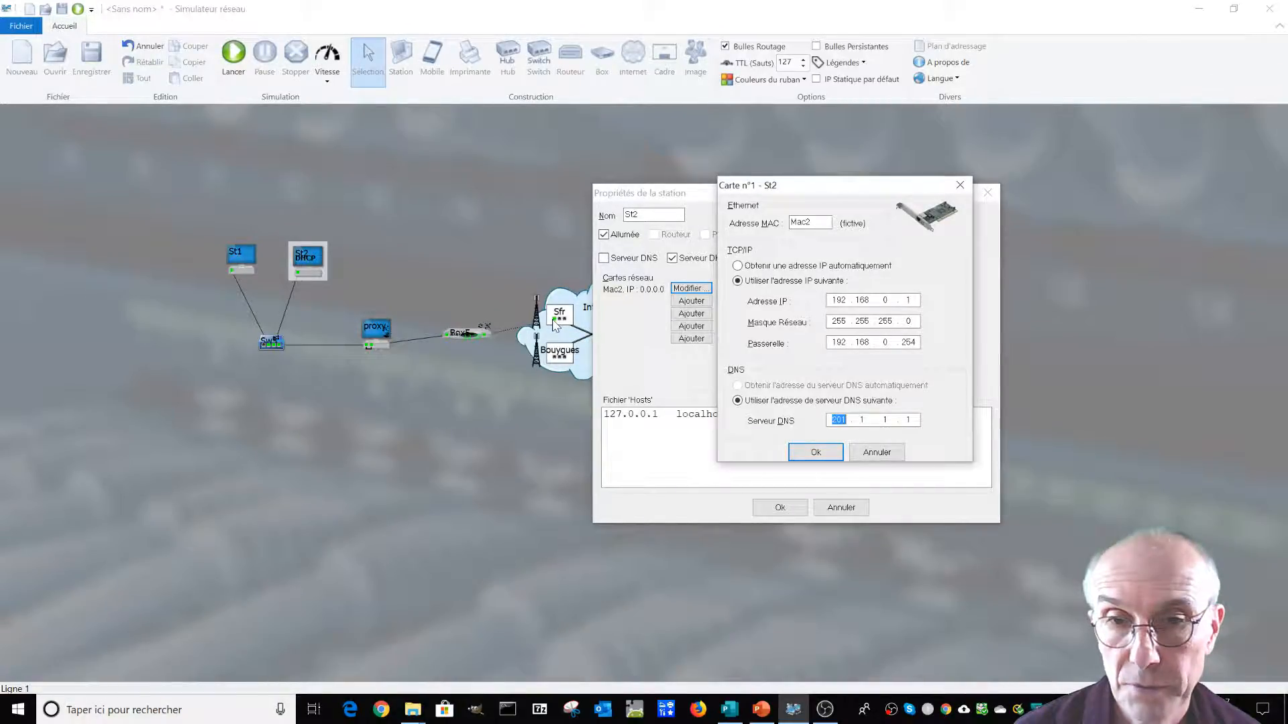
pyautogui.click(816, 452)
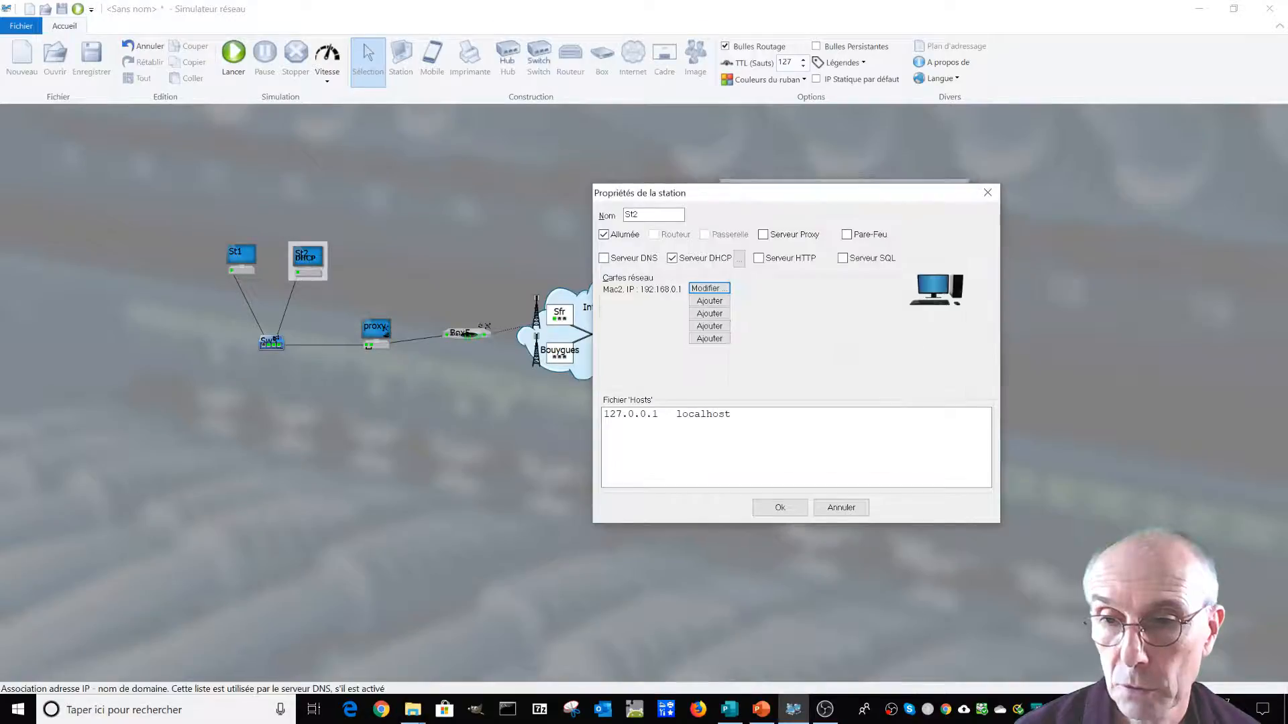
pyautogui.click(793, 511)
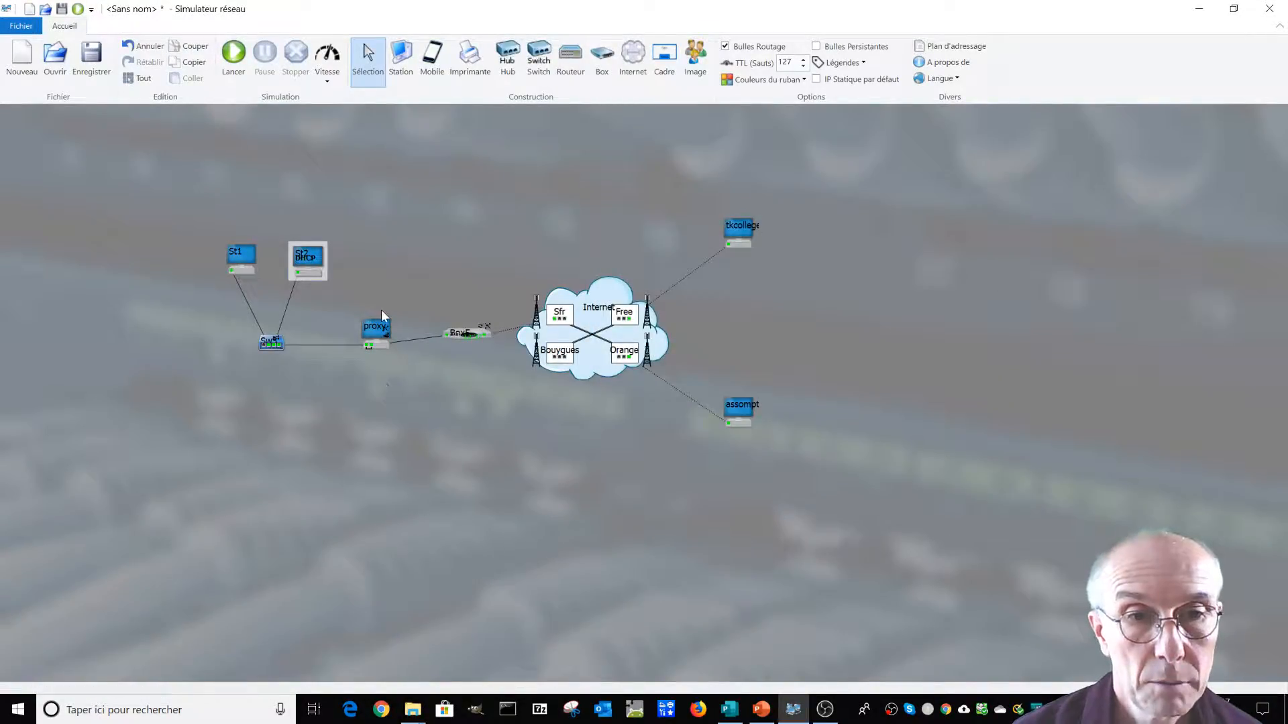
# - Assign the static IP address 192.168.0.254 to network card 1 (Mac3) of station proxy
pyautogui.doubleClick(367, 345)
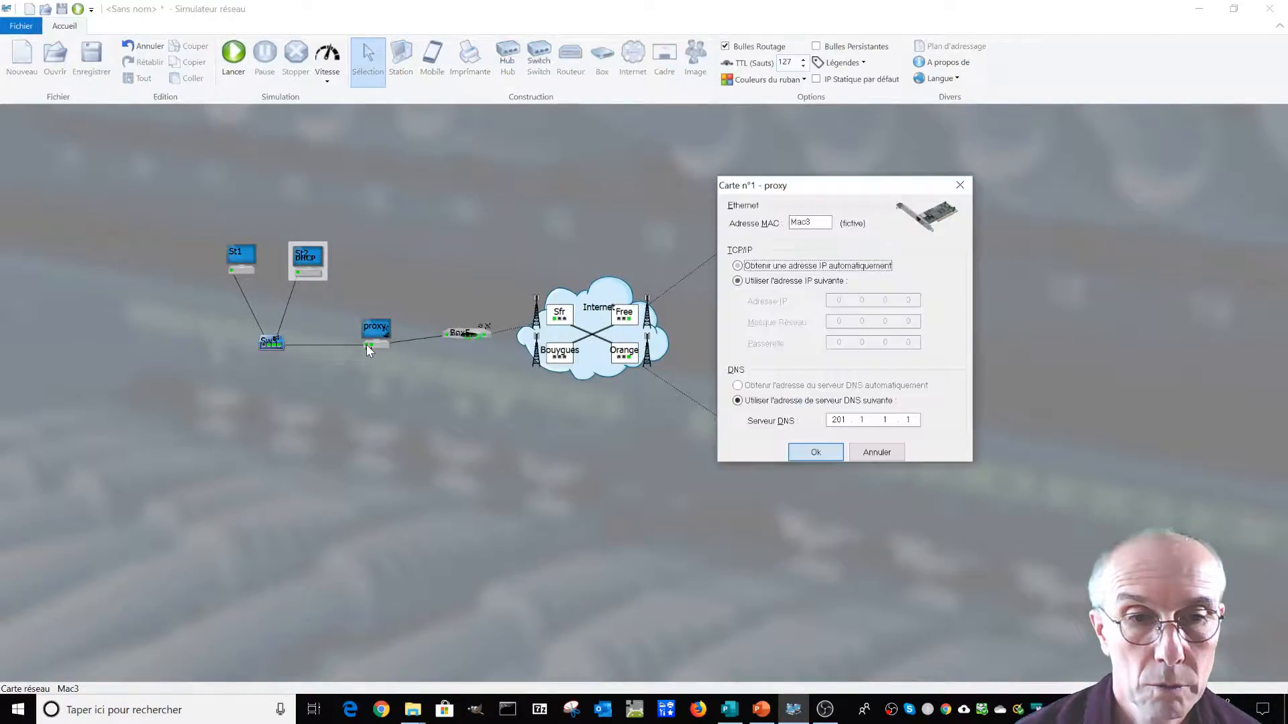
pyautogui.click(737, 282)
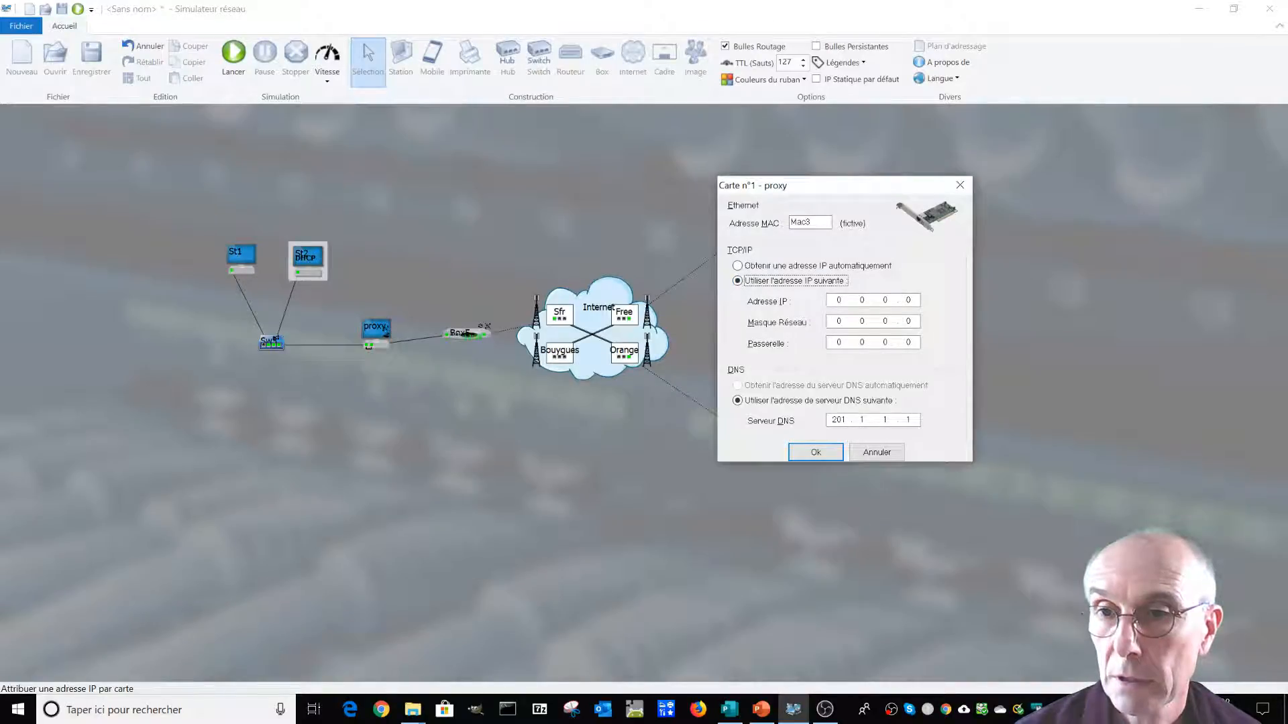
pyautogui.doubleClick(838, 300)
pyautogui.write('192')
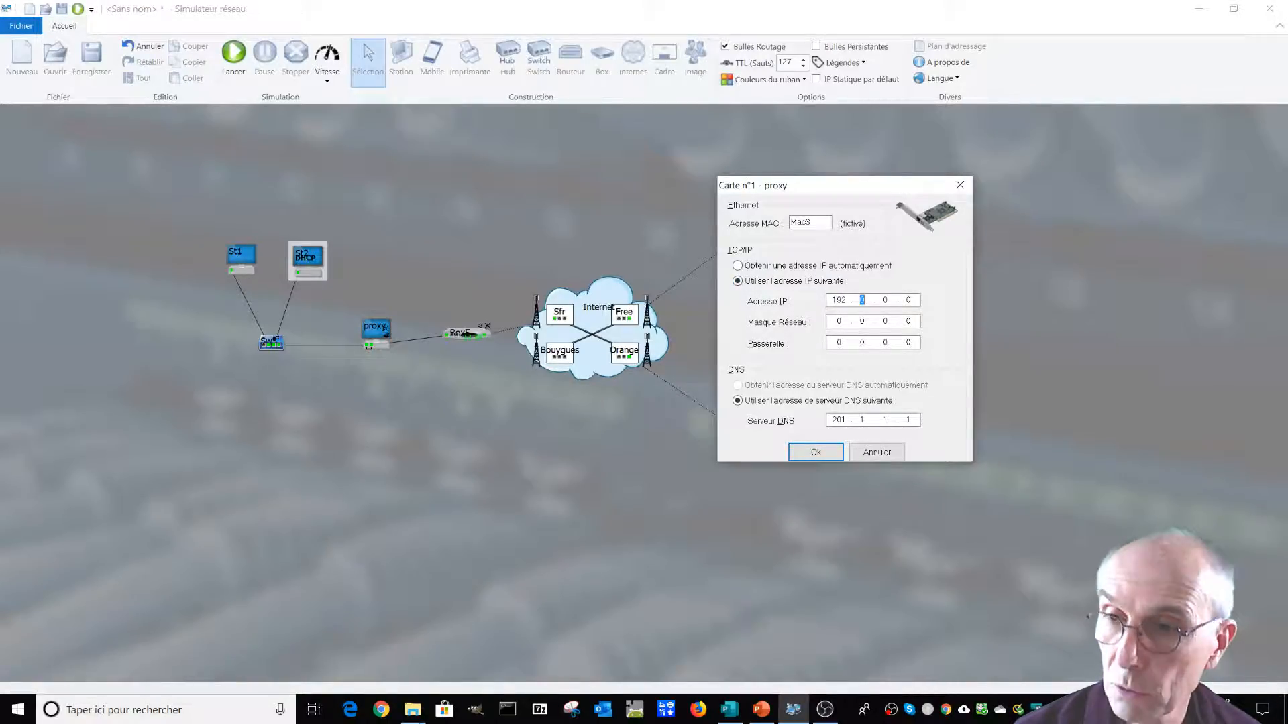
pyautogui.write('168')
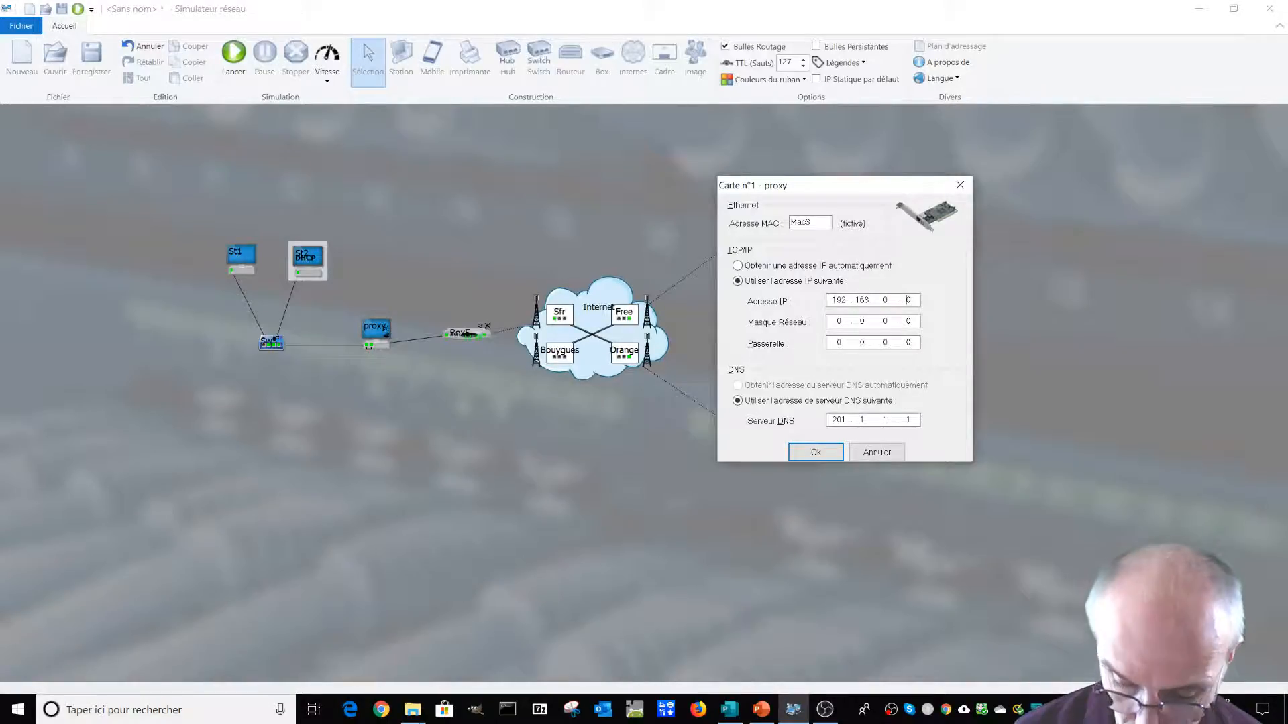
pyautogui.write('25')
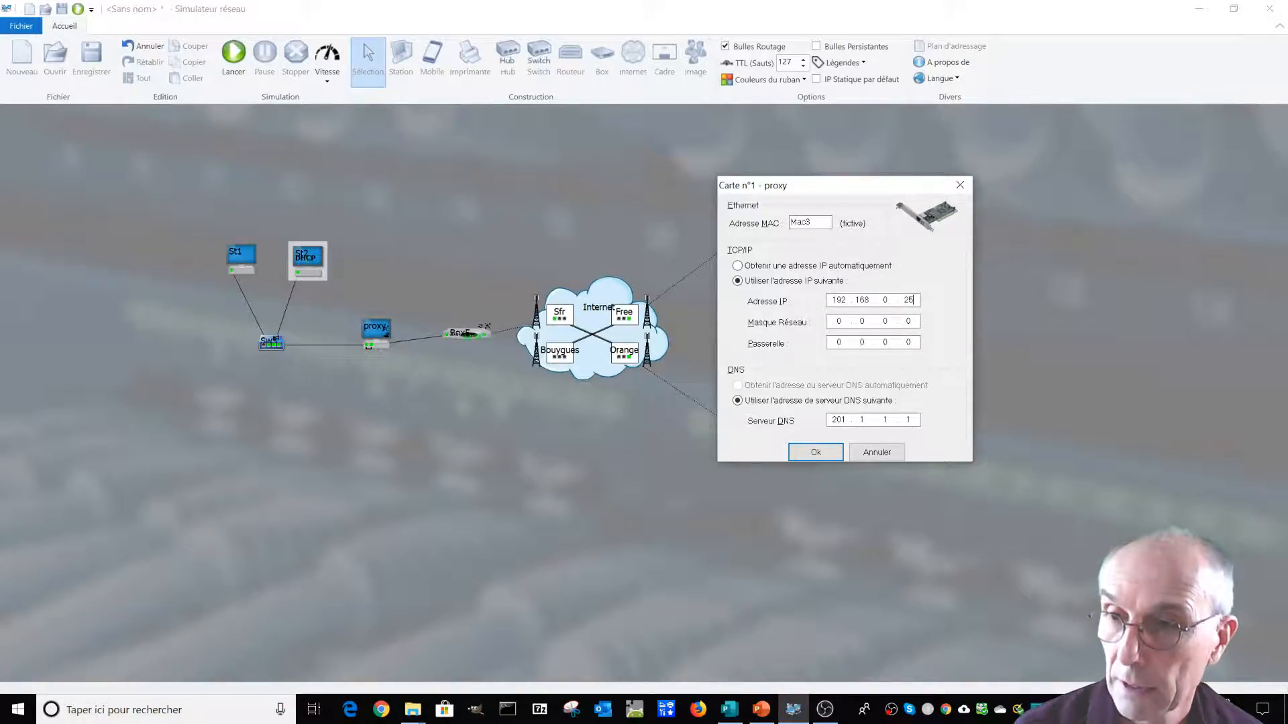
pyautogui.write('4')
# - Give proxy's card 1 the network mask 255.255.255.0, leave its gateway unset, and validate the card settings
pyautogui.press('Tab')
pyautogui.press('Tab')
pyautogui.press('Tab')
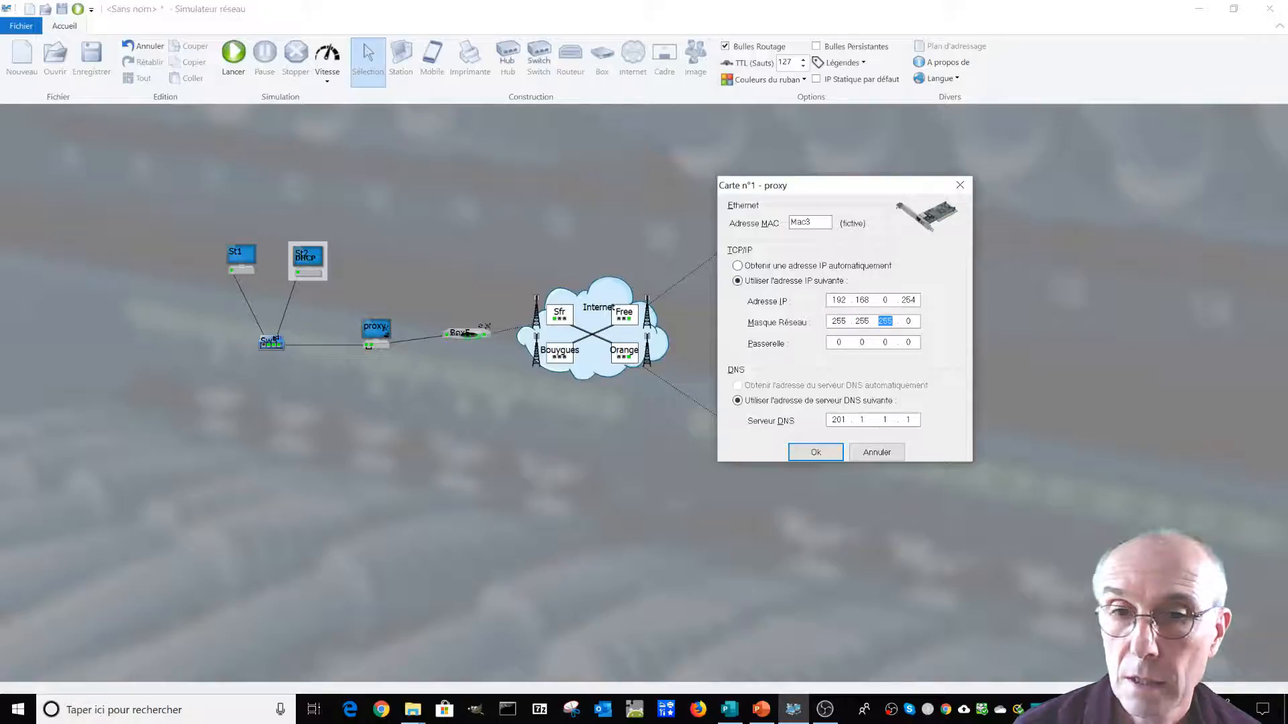
pyautogui.press('Tab')
pyautogui.press('Tab')
pyautogui.press('Tab')
pyautogui.press('Tab')
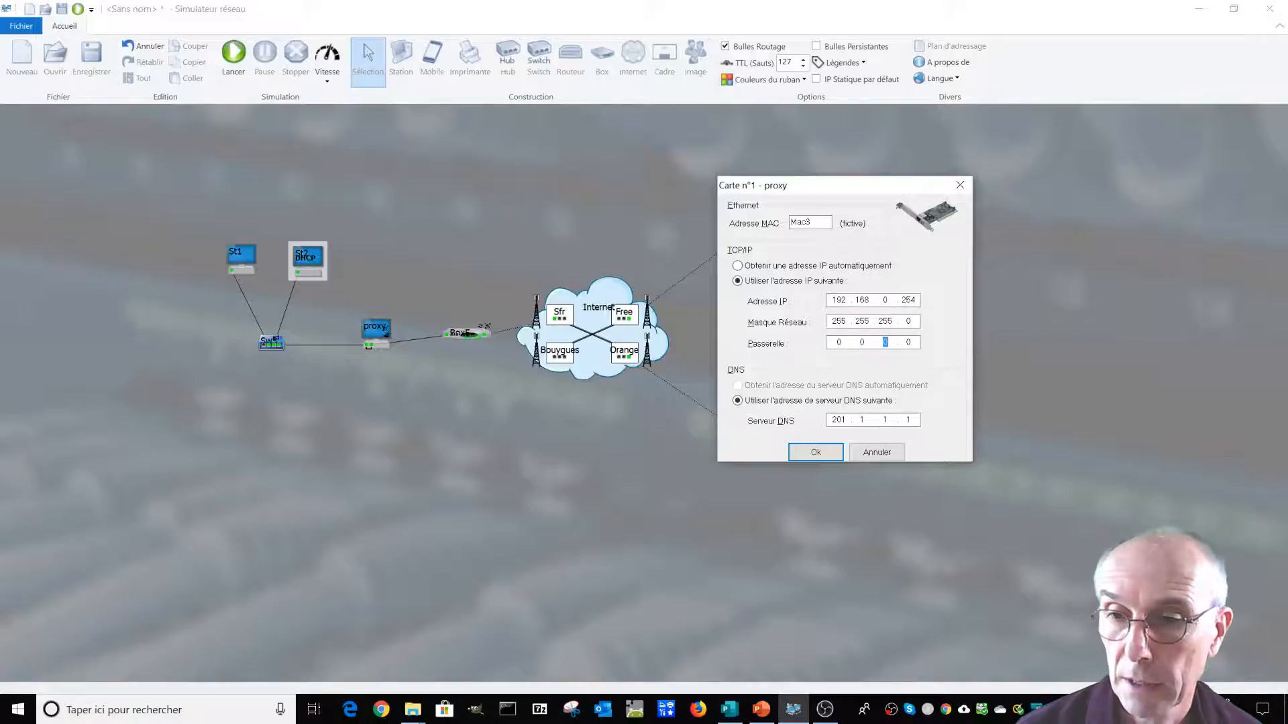
pyautogui.click(825, 455)
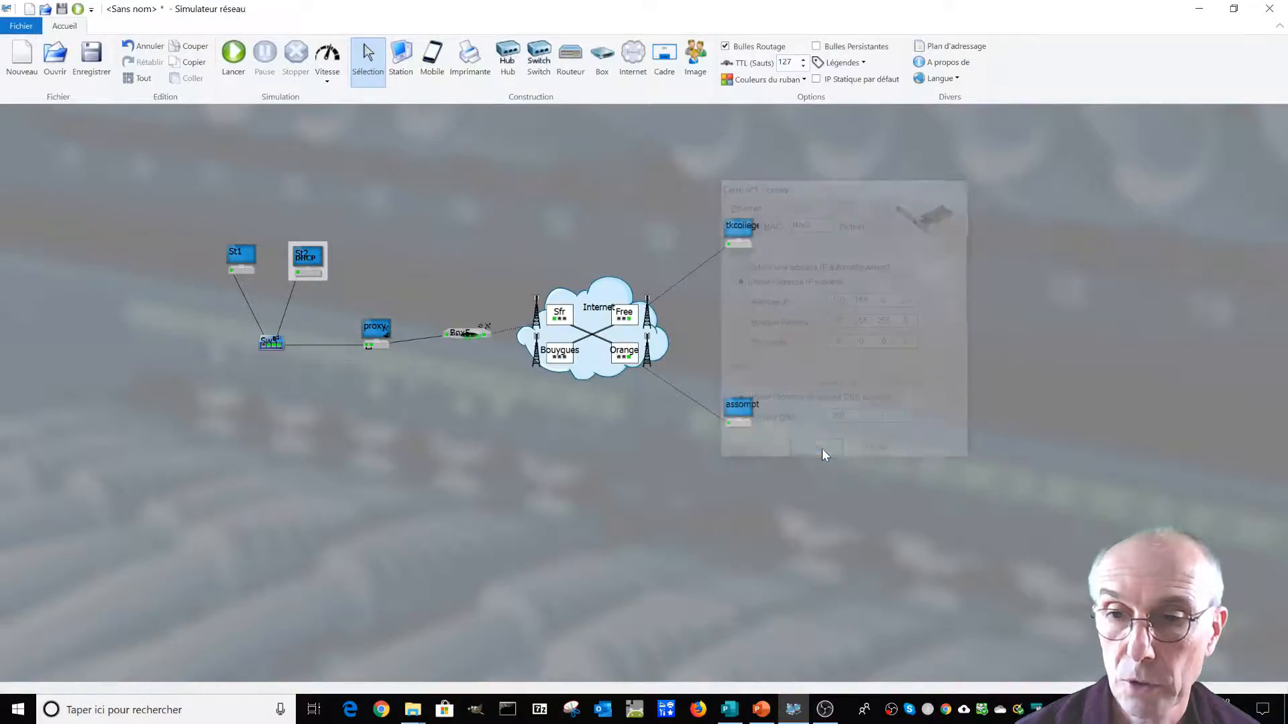
# - Keep automatic IP addressing on St1's network card, set its DNS server to Sfr's address, 201.1.1.1, and validate the card and station properties
pyautogui.doubleClick(248, 258)
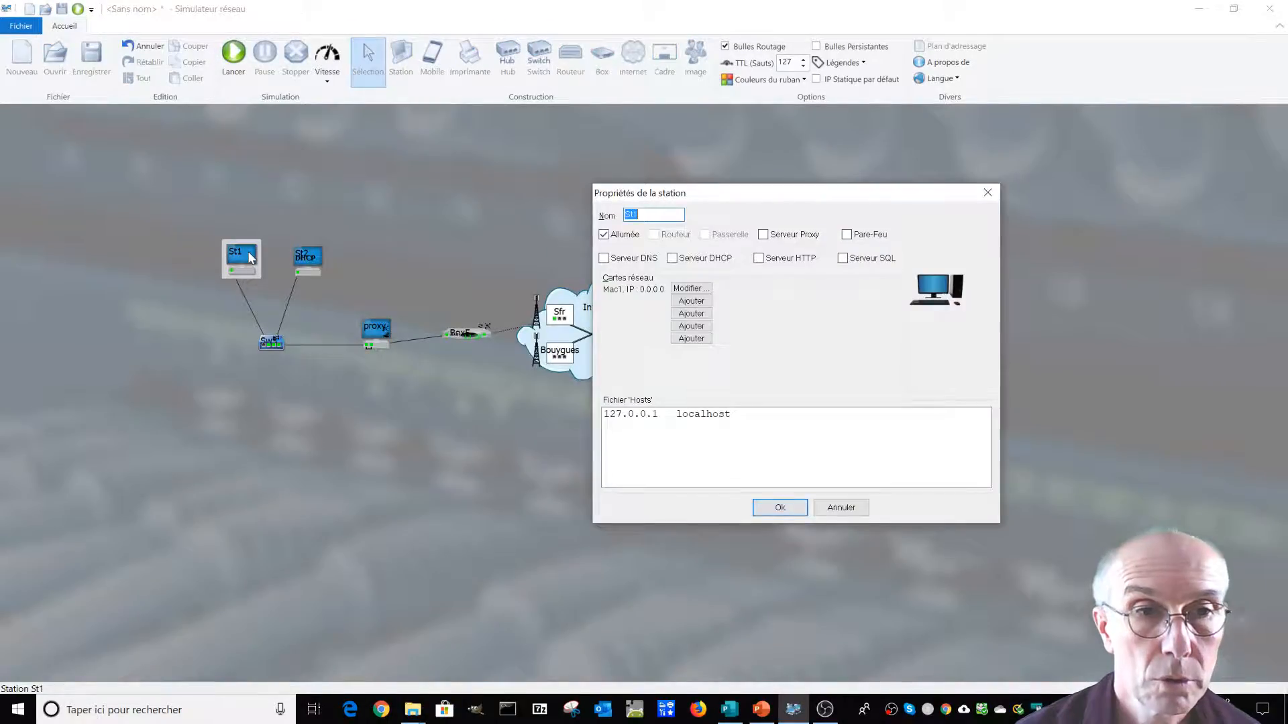
pyautogui.click(689, 288)
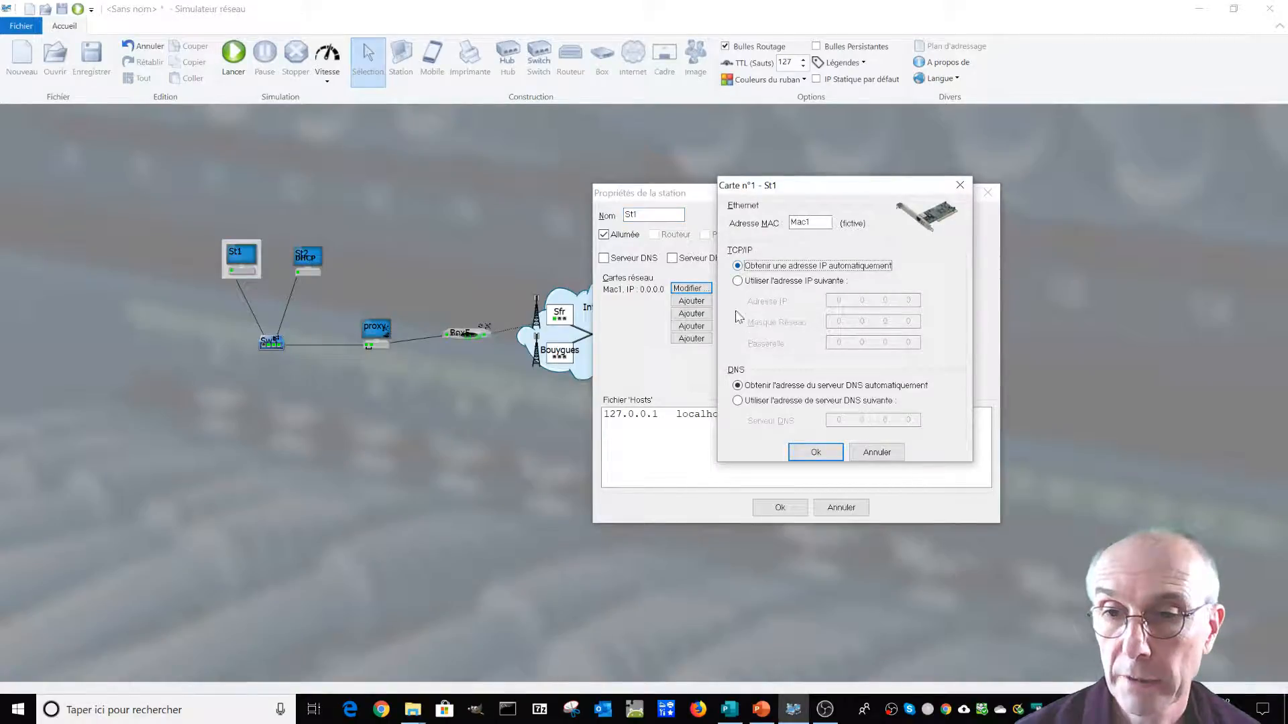
pyautogui.click(737, 400)
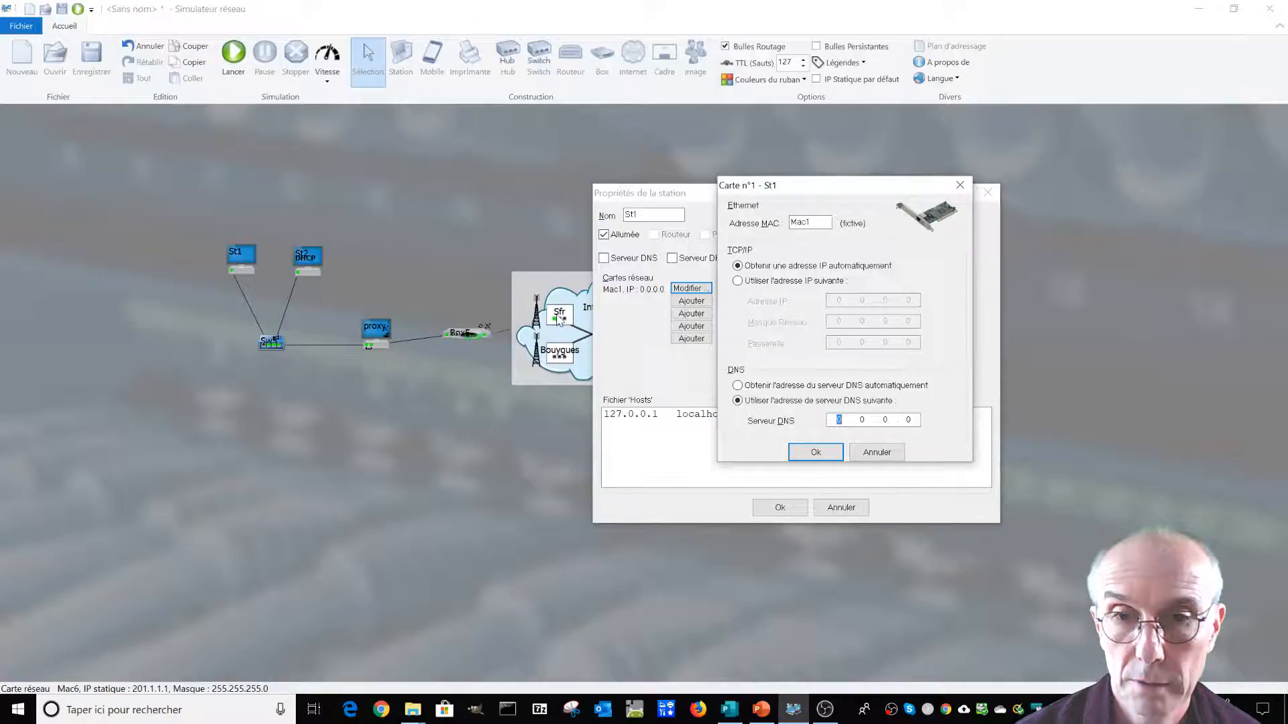
pyautogui.click(556, 320)
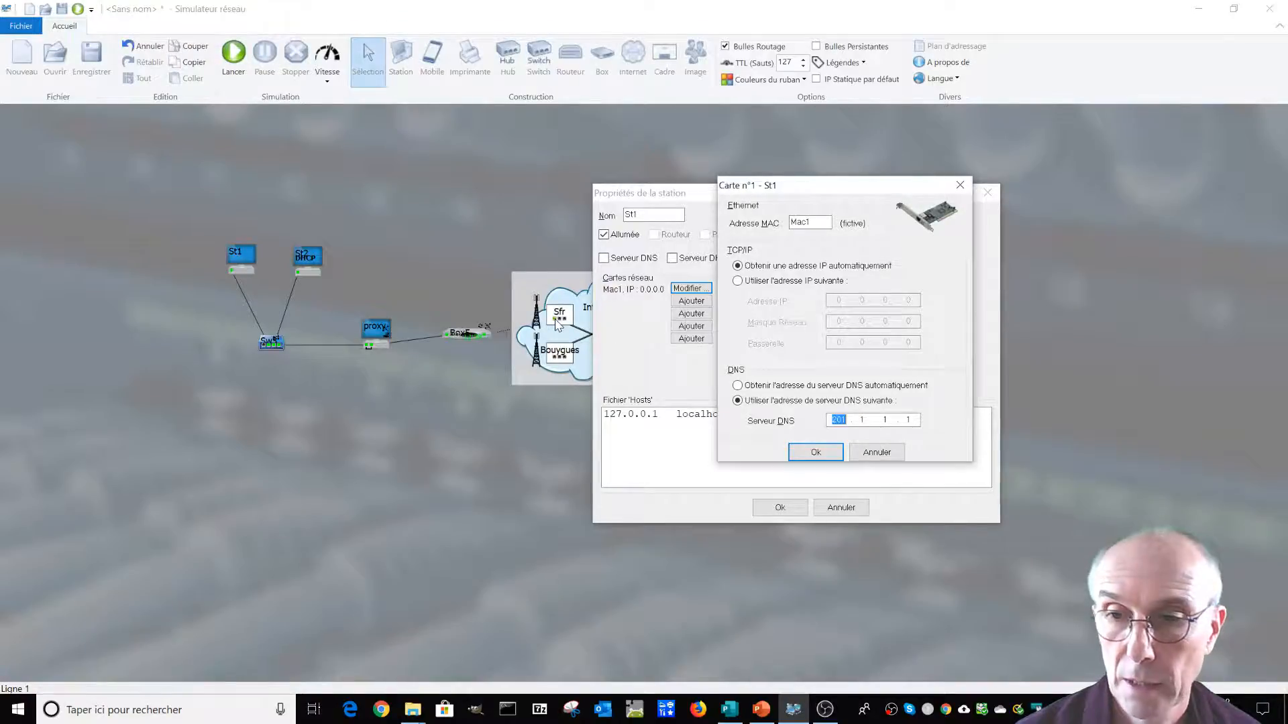
pyautogui.click(815, 451)
pyautogui.click(778, 512)
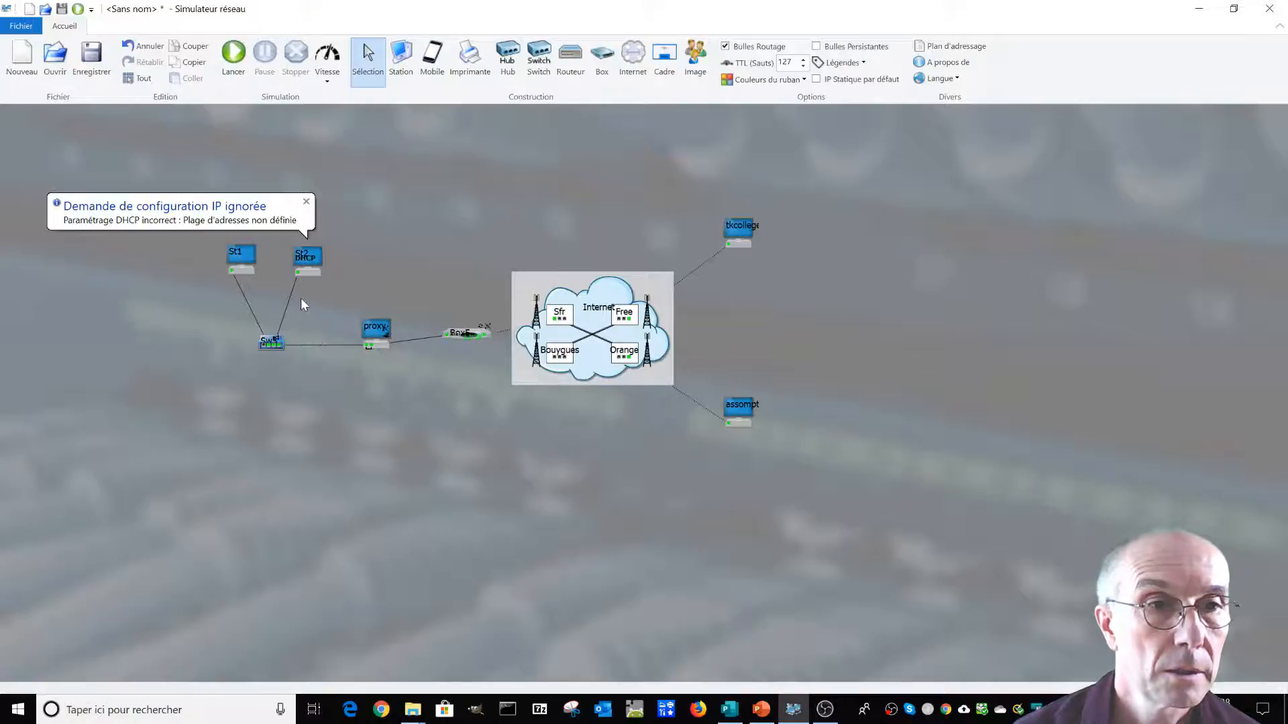
# - Define St2's DHCP address range from 192.168.0.50 to 192.168.0.60 with network mask 255.255.255.0
pyautogui.doubleClick(305, 265)
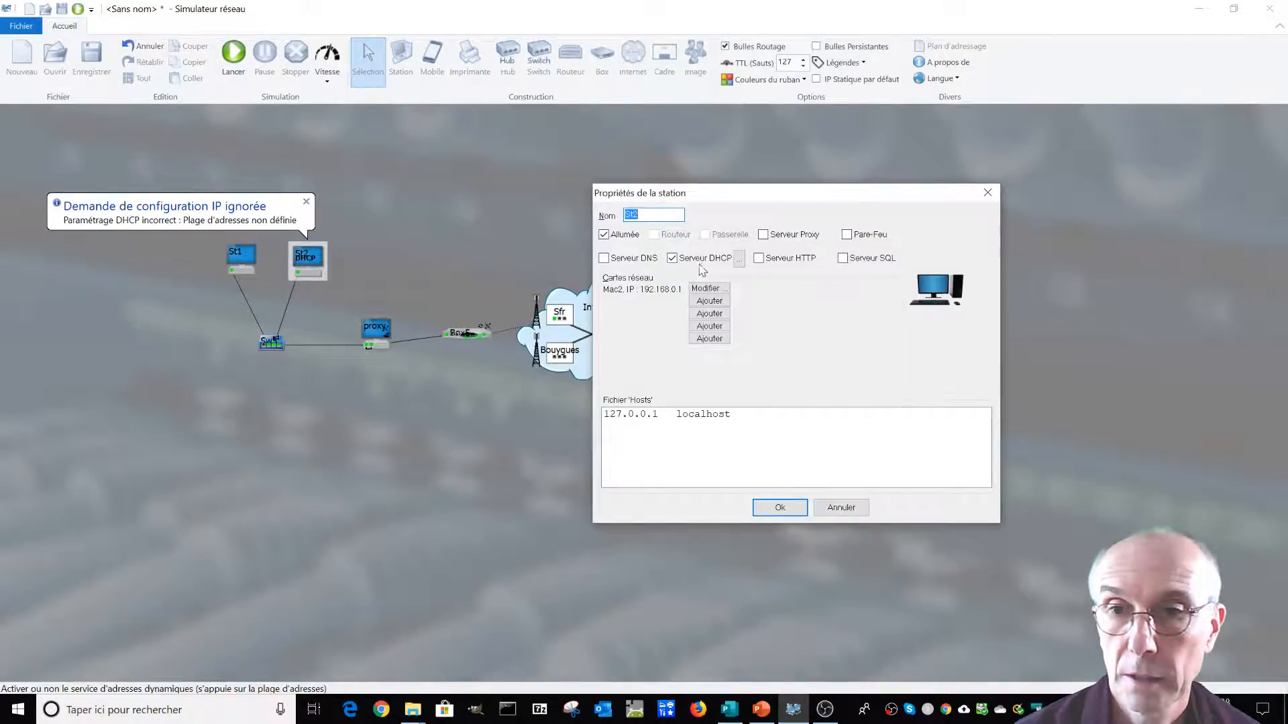
pyautogui.click(738, 258)
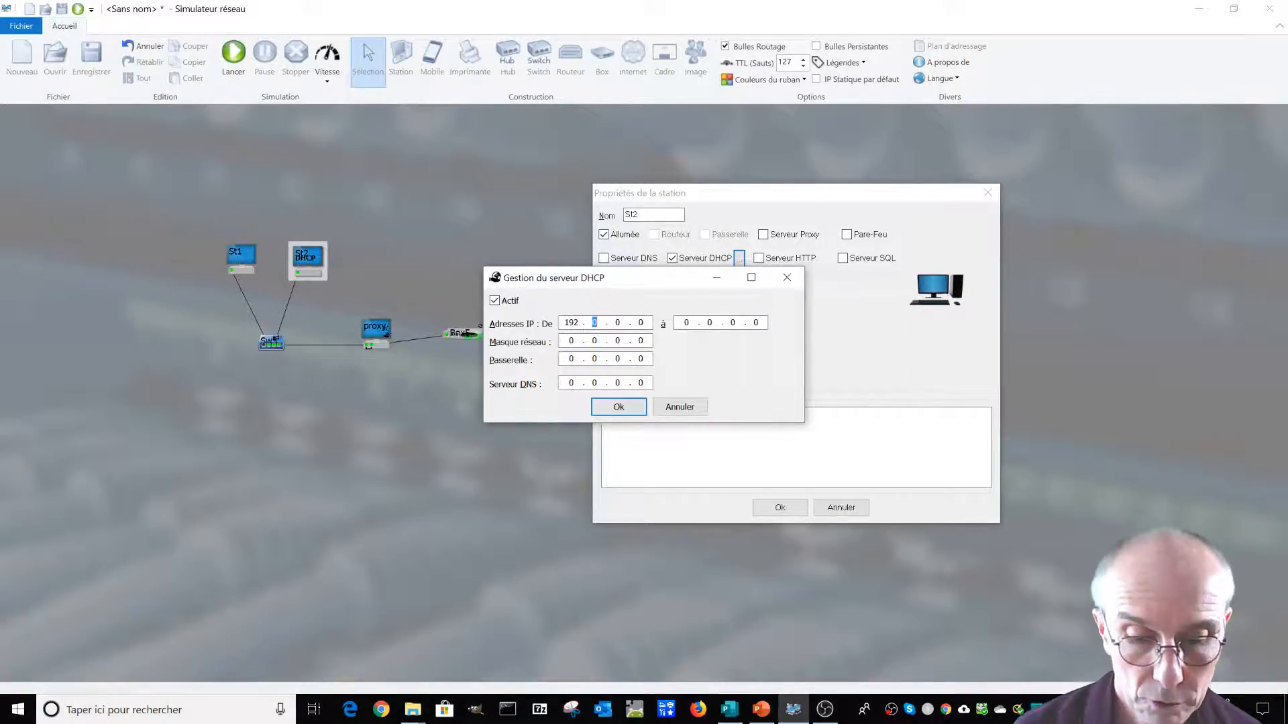
pyautogui.write('192 . 168')
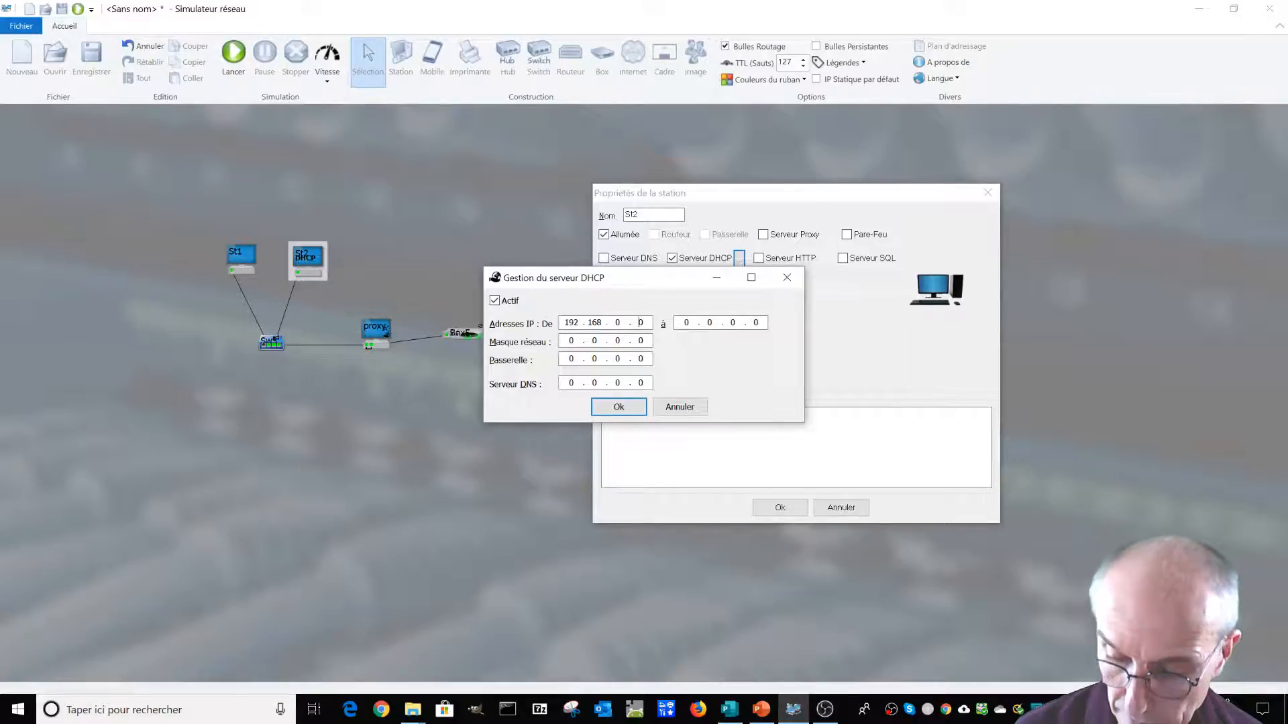
pyautogui.press('Tab')
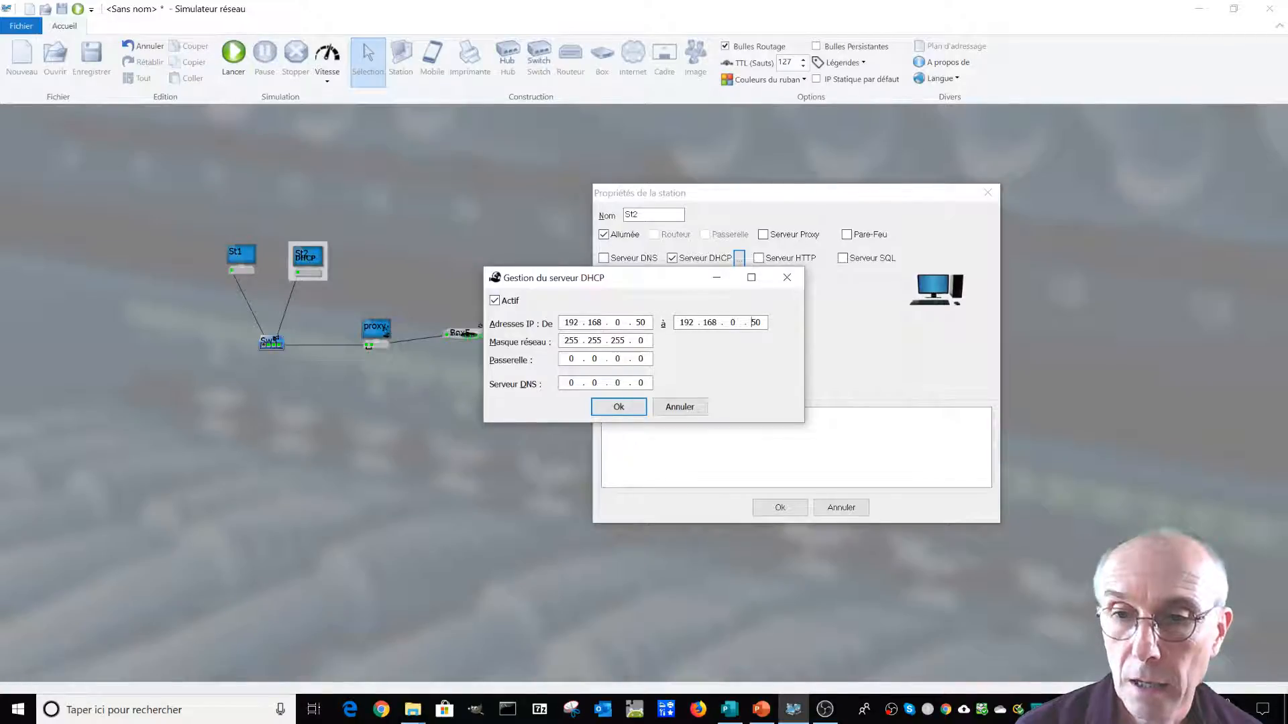
pyautogui.press('Tab')
pyautogui.press('Tab')
pyautogui.press('Tab')
pyautogui.press('Tab')
pyautogui.press('Tab')
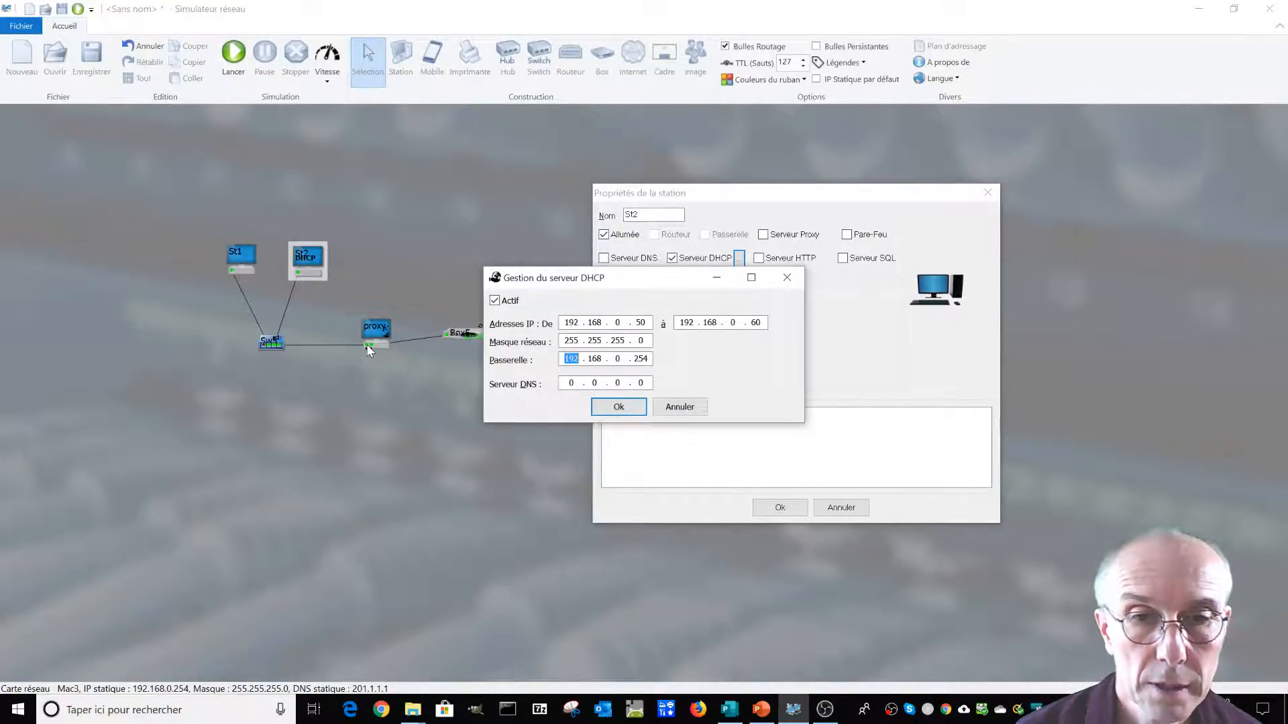
# - Set the DHCP gateway to 192.168.0.254 and its DNS server to Sfr's address, 201.1.1.1, and validate the DHCP settings and St2's properties
pyautogui.write('192.168.0.254')
pyautogui.press('Tab')
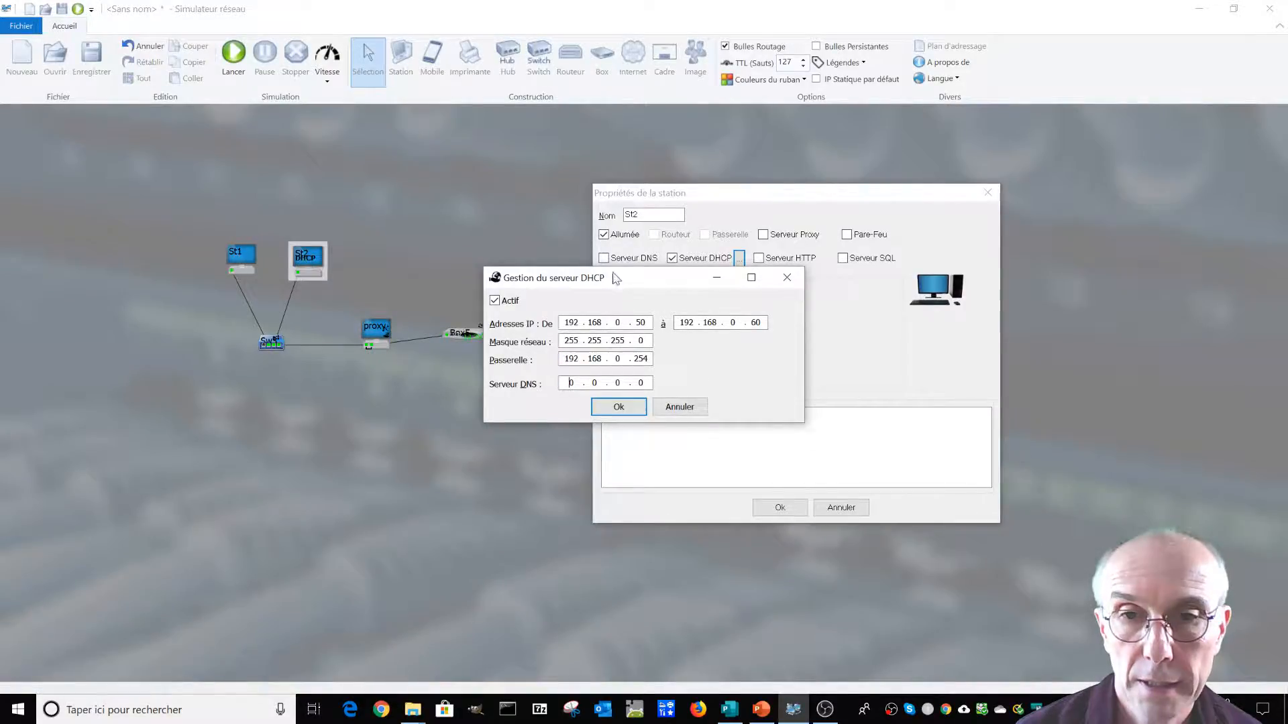
pyautogui.moveTo(621, 287); pyautogui.dragTo(597, 397)
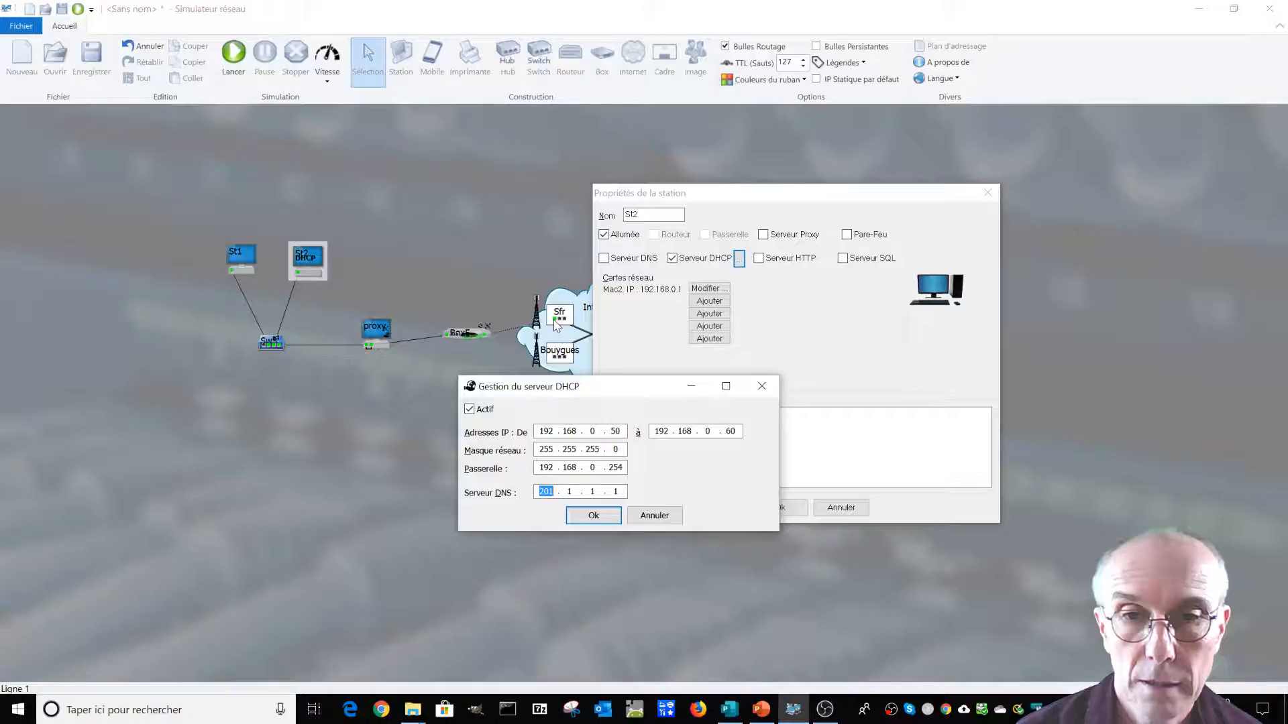
pyautogui.click(592, 516)
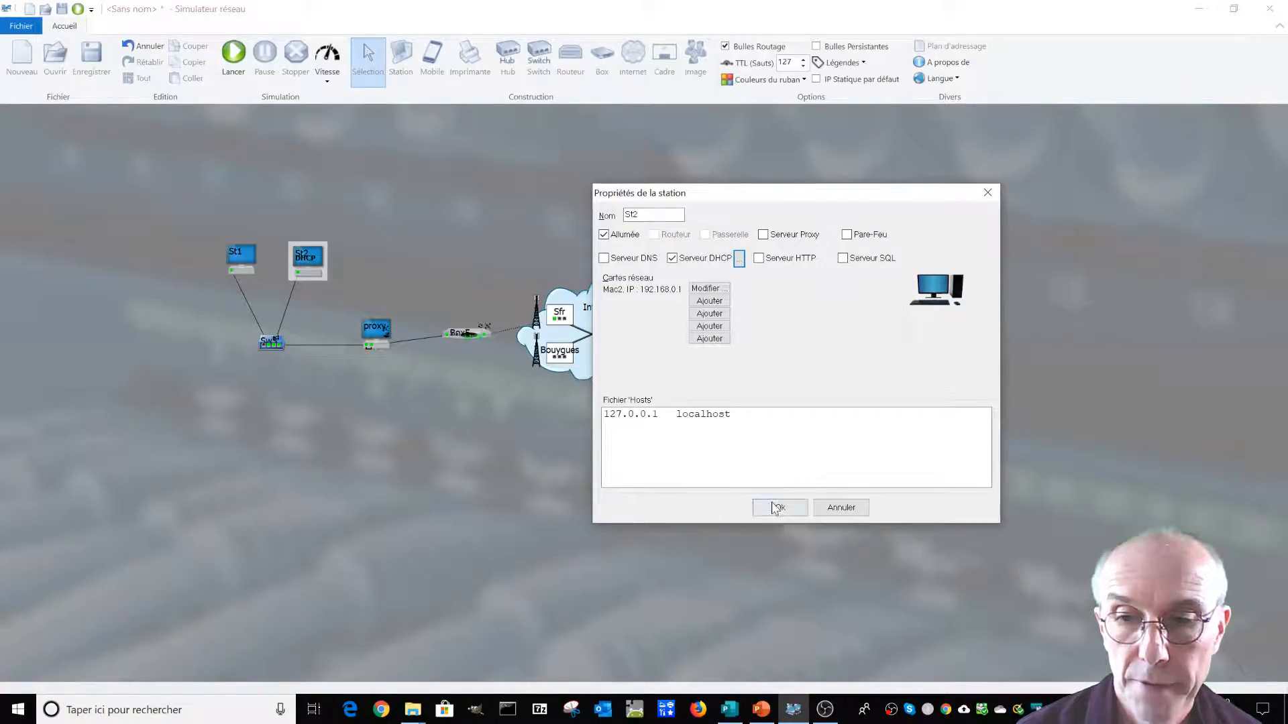
pyautogui.click(778, 508)
# - Request St1's IP configuration from the DHCP server and check the card settings of St1, St2 and proxy
pyautogui.click(243, 260)
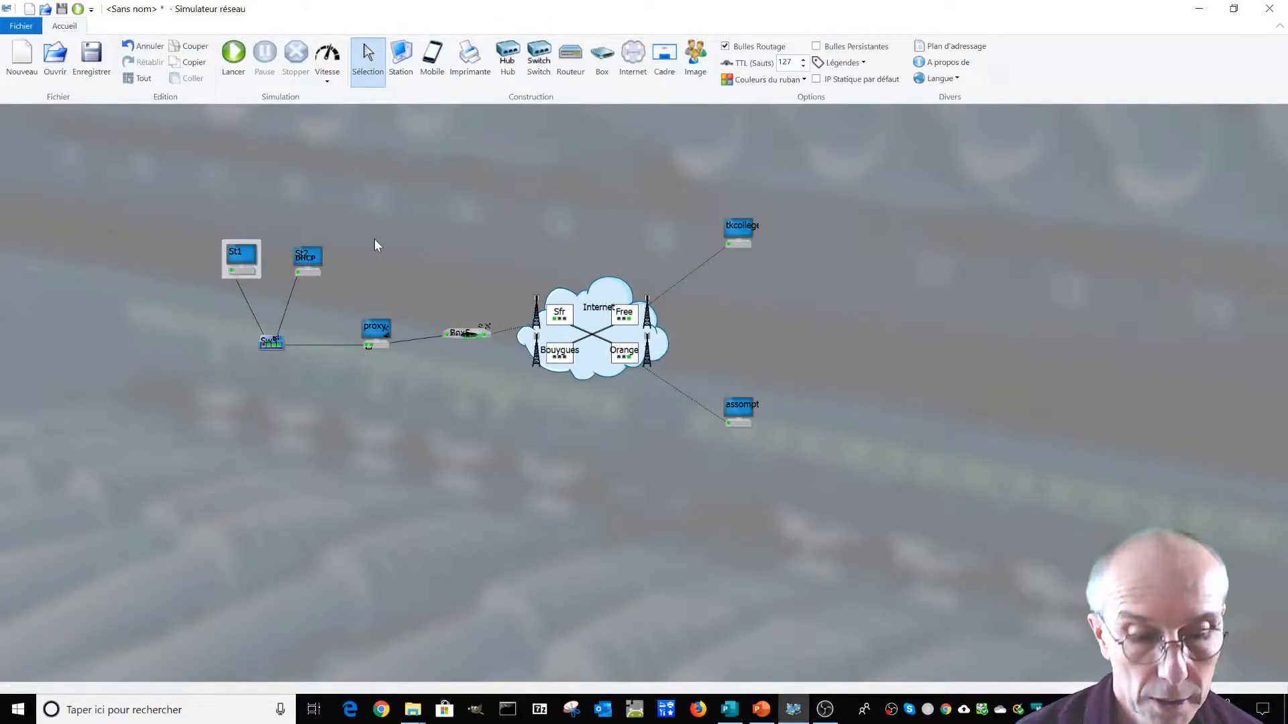
pyautogui.press('F5')
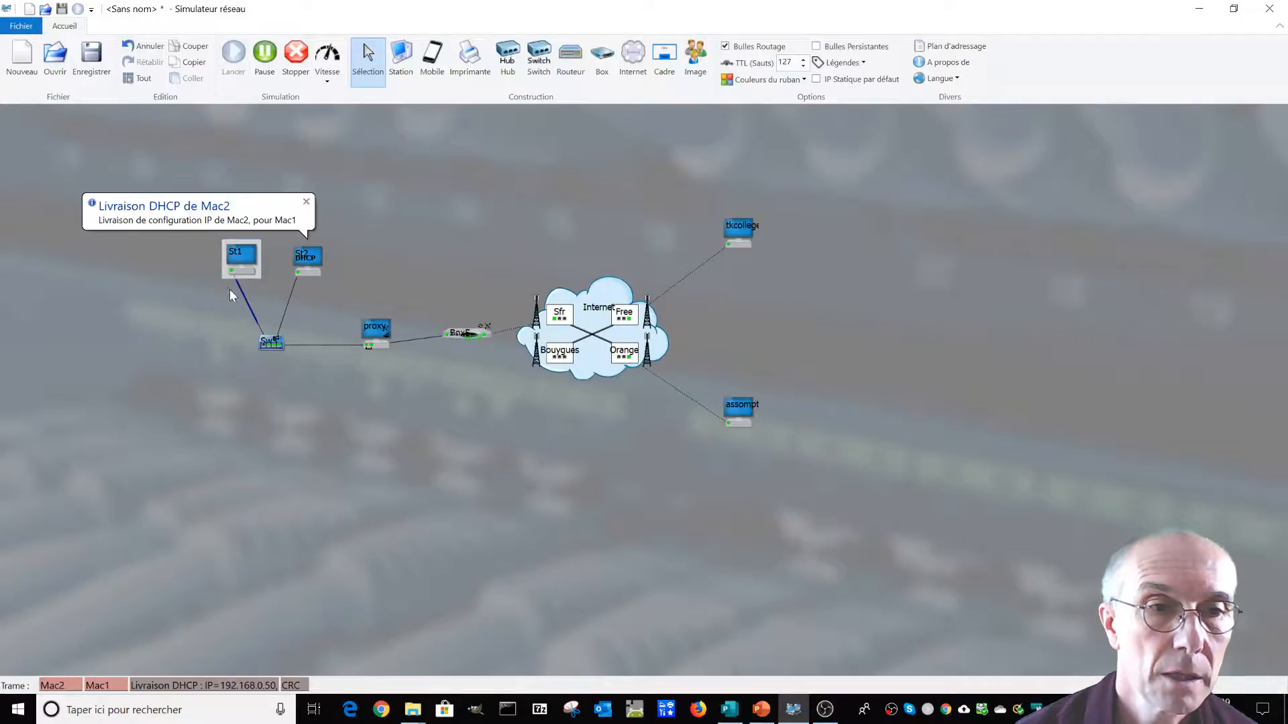
pyautogui.moveTo(231, 269)
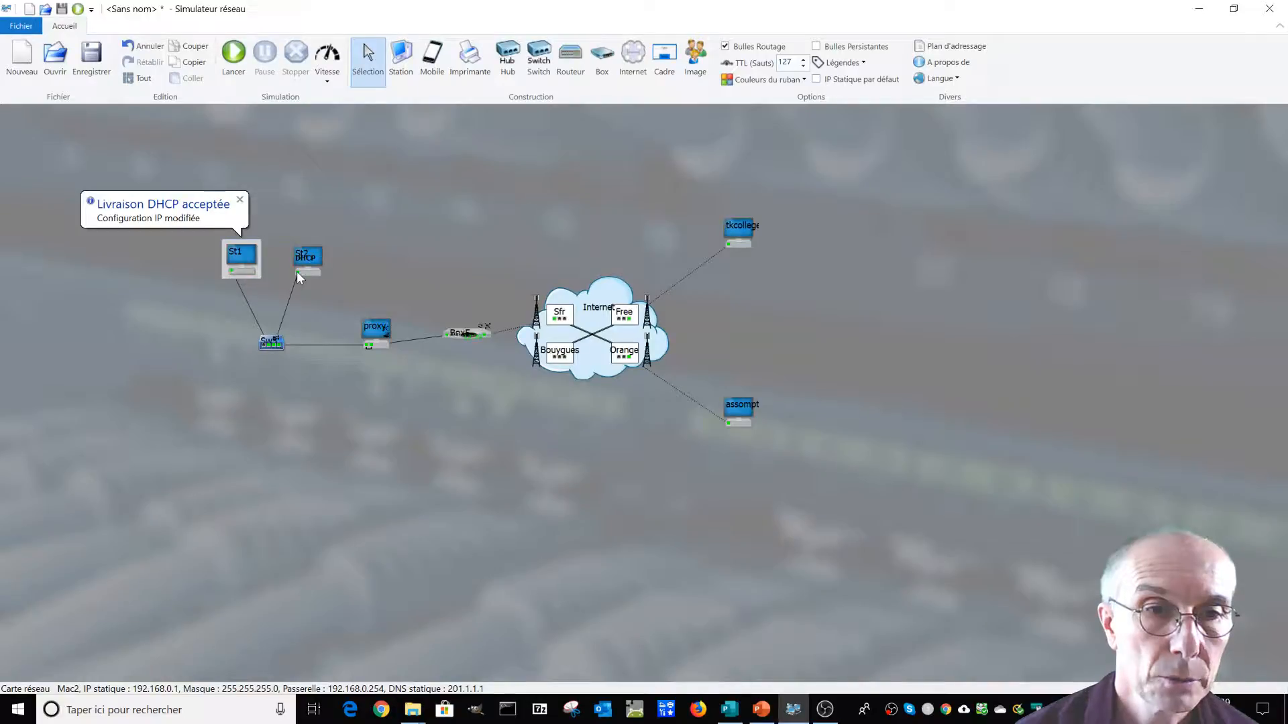
pyautogui.moveTo(297, 272)
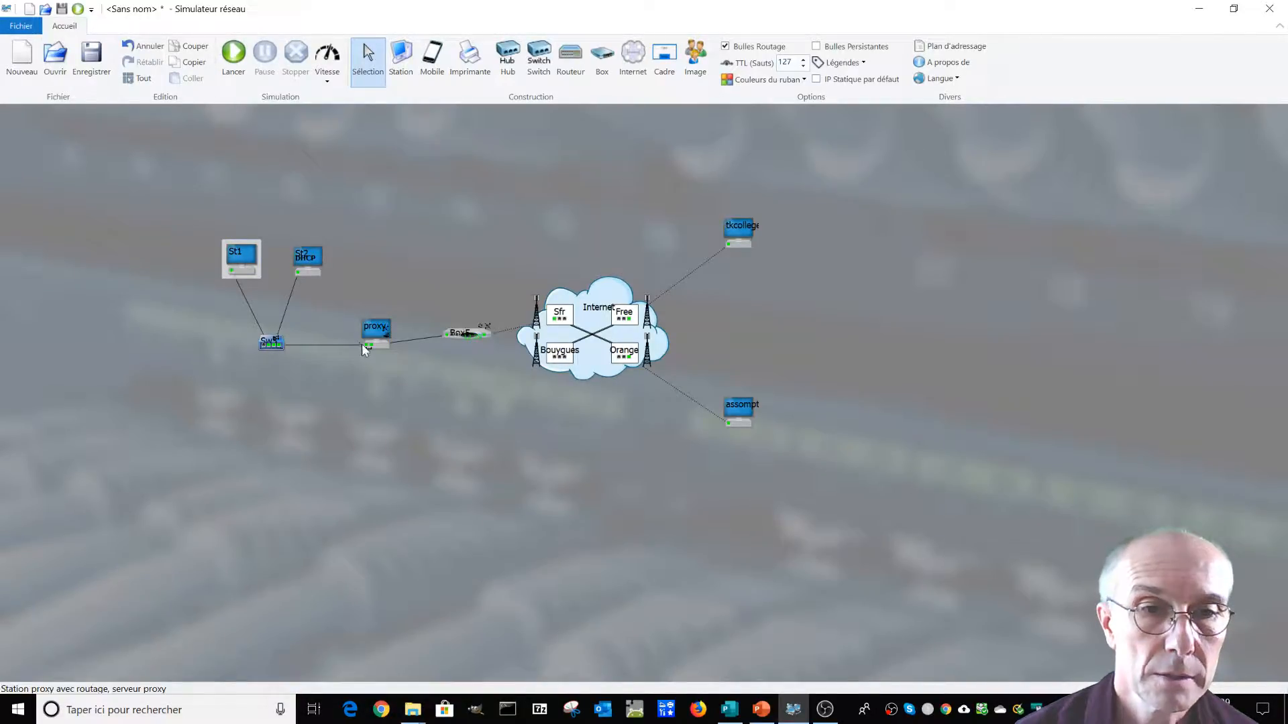
pyautogui.moveTo(368, 347)
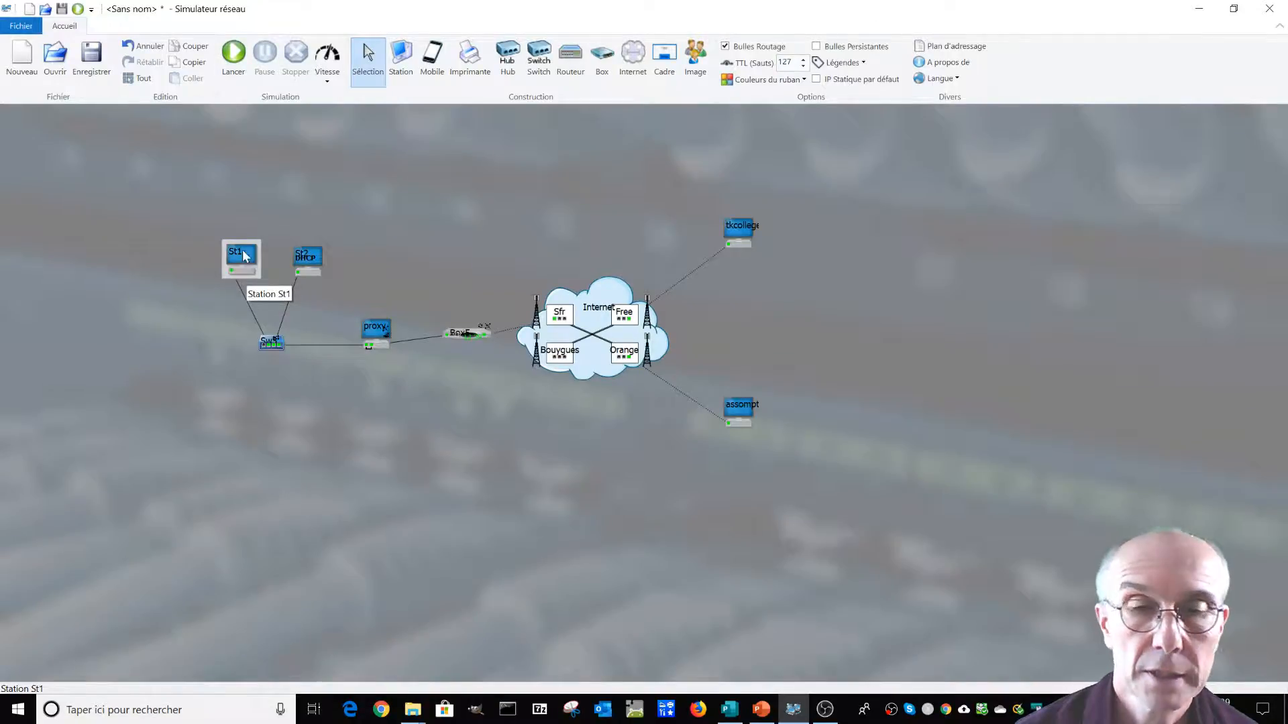
# - Try to register the domain name tkcollege.fr in the Internet's domain names using tkcollege's IP address
pyautogui.doubleClick(587, 322)
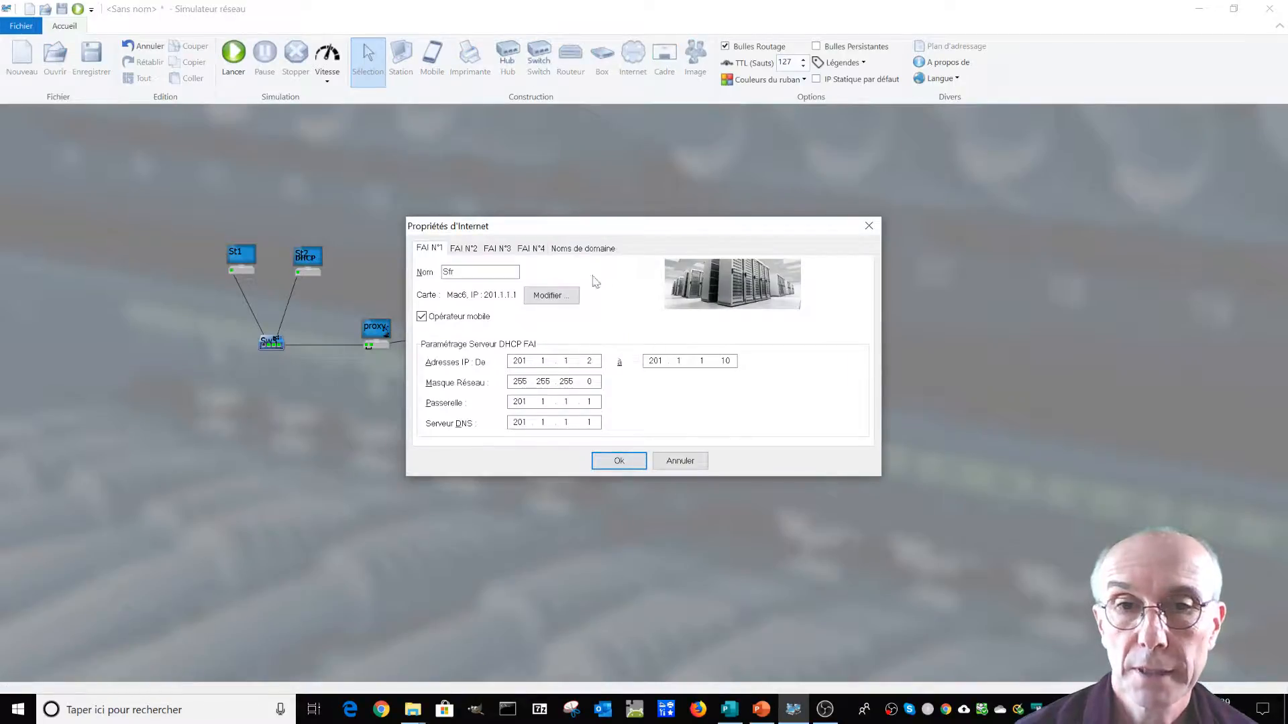
pyautogui.click(583, 249)
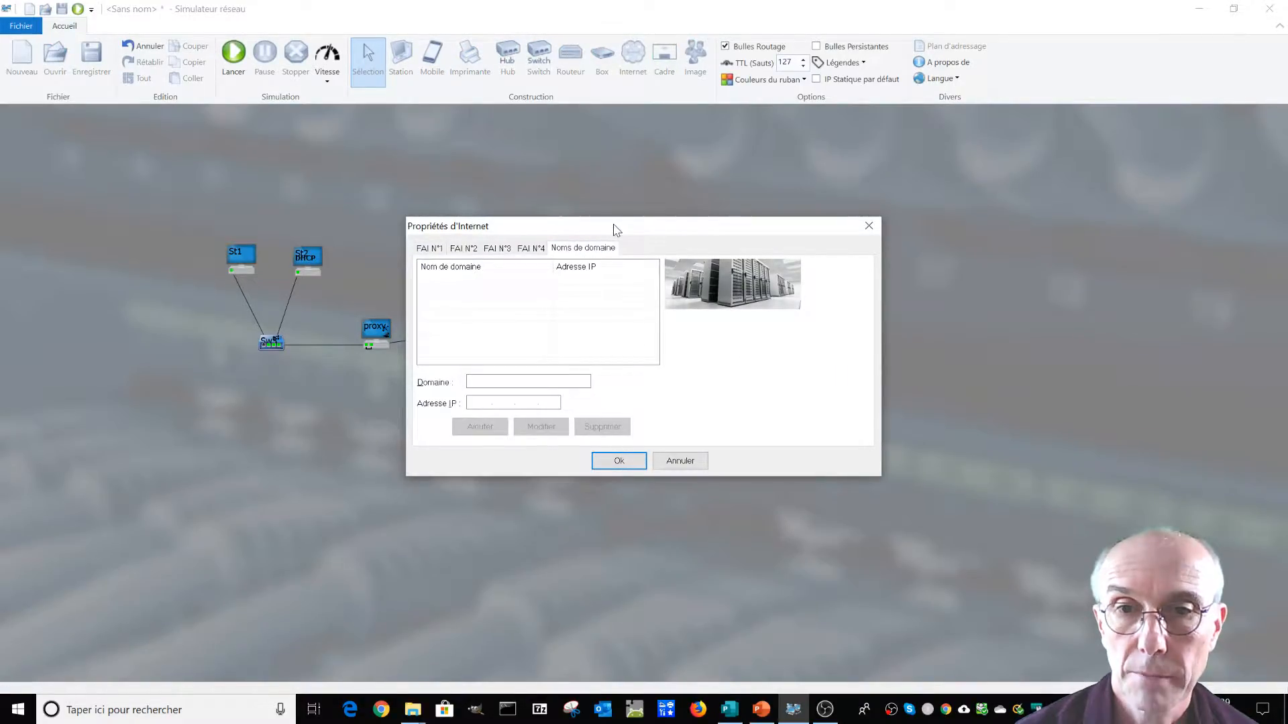
pyautogui.moveTo(612, 227); pyautogui.dragTo(983, 260)
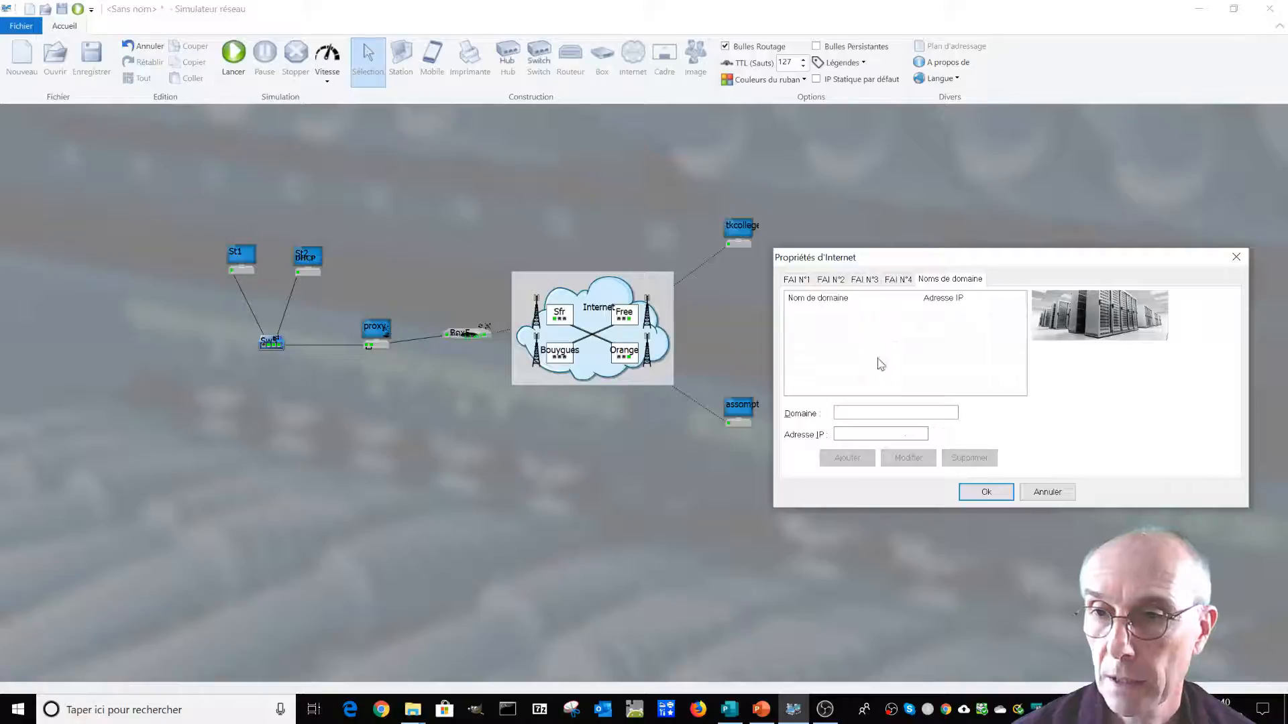
pyautogui.click(847, 414)
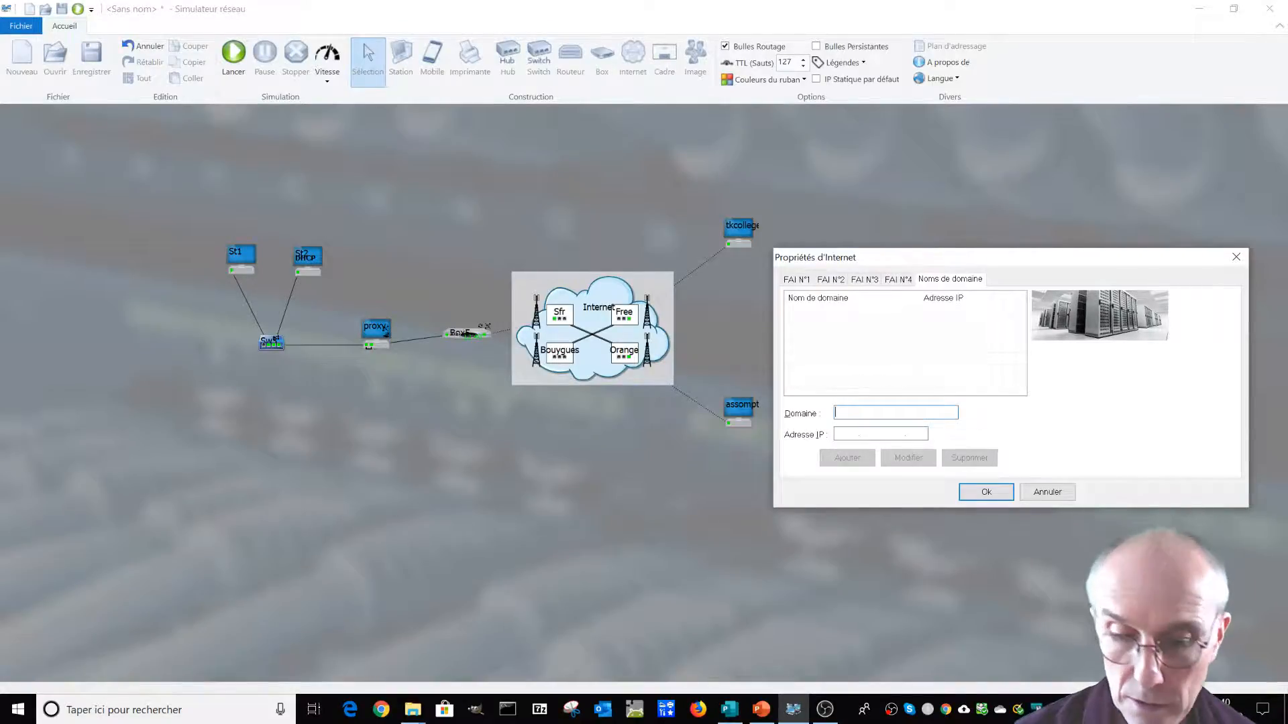
pyautogui.moveTo(945, 260); pyautogui.dragTo(367, 413)
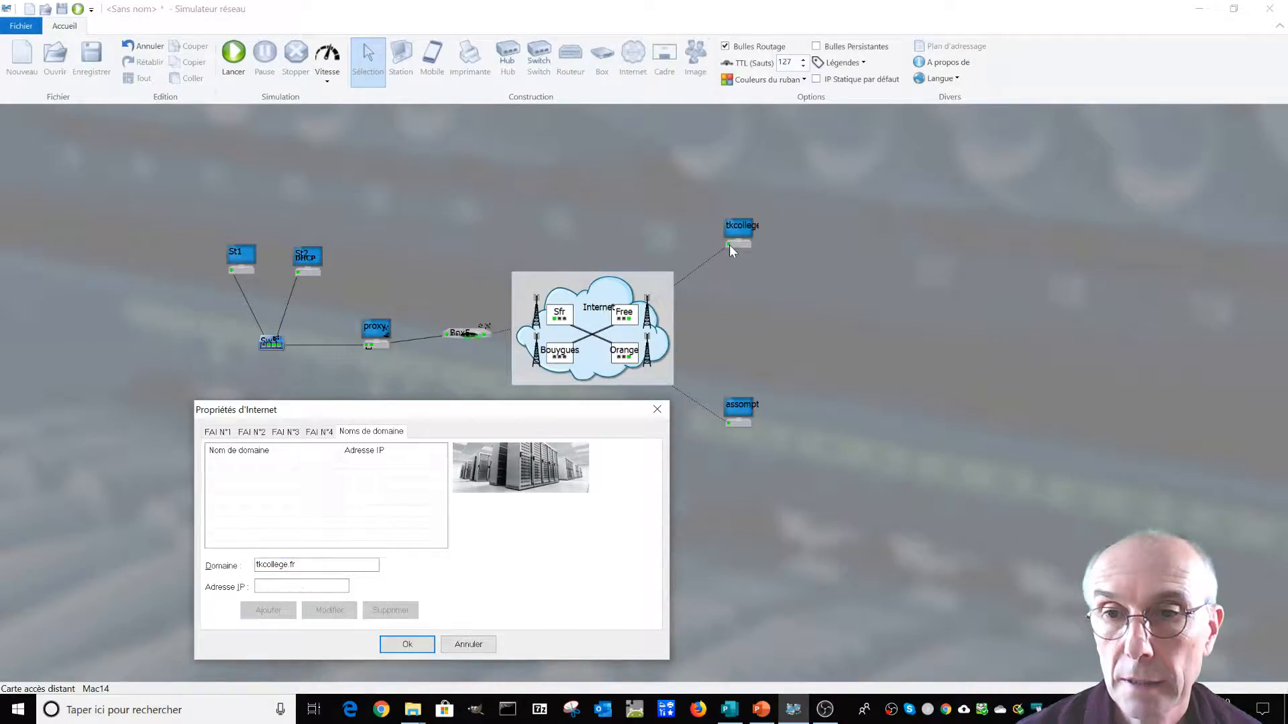
pyautogui.click(262, 584)
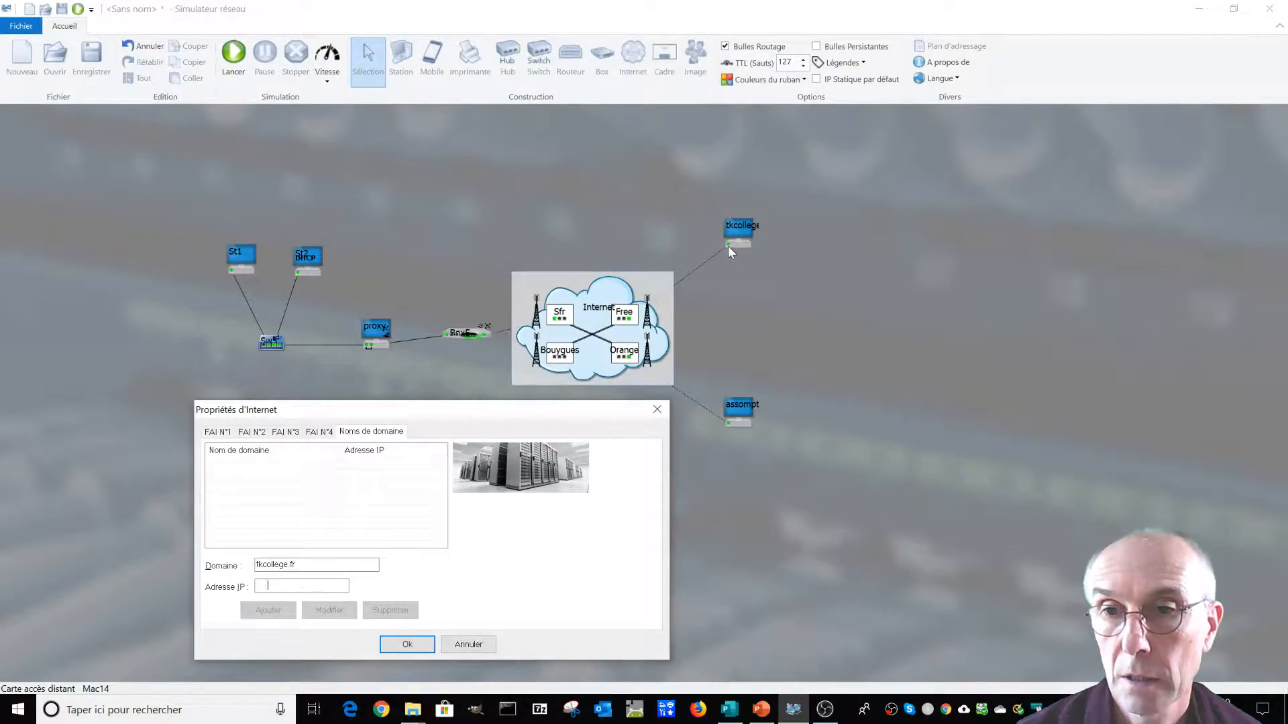
pyautogui.click(394, 645)
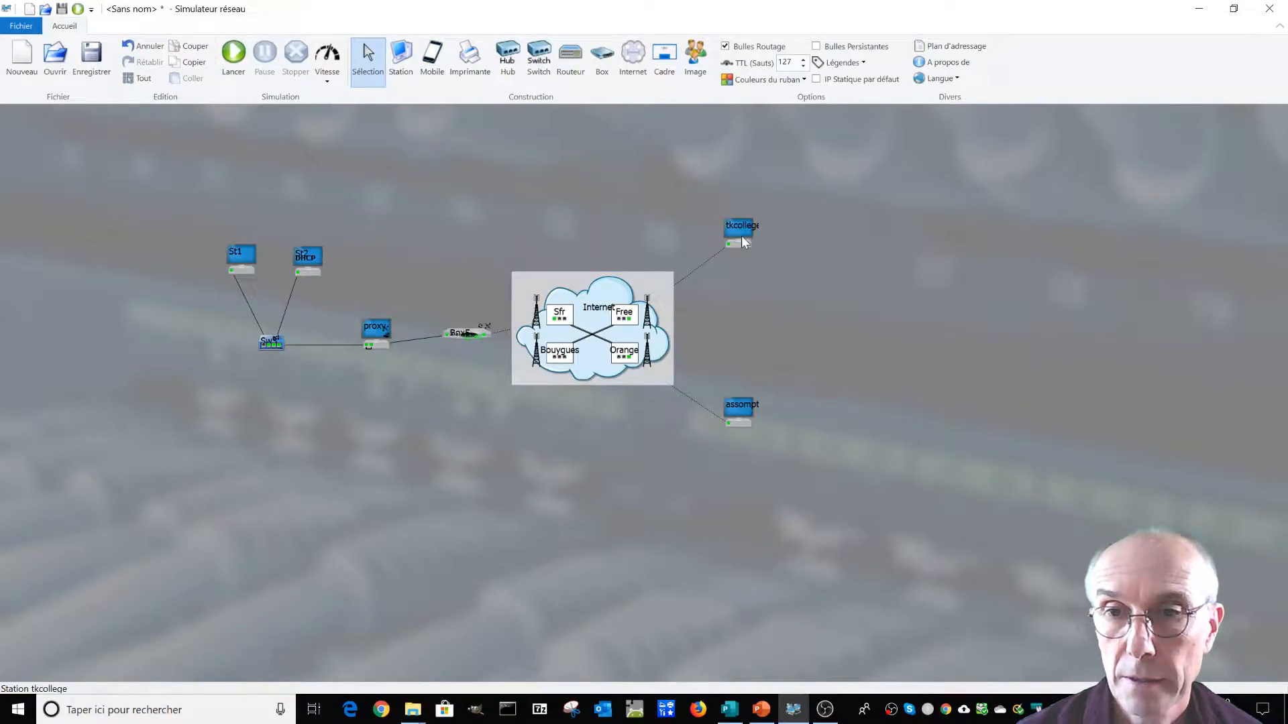
# - Validate station tkcollege's properties, request its automatic IP configuration from its provider, and check the address of its network card
pyautogui.doubleClick(741, 238)
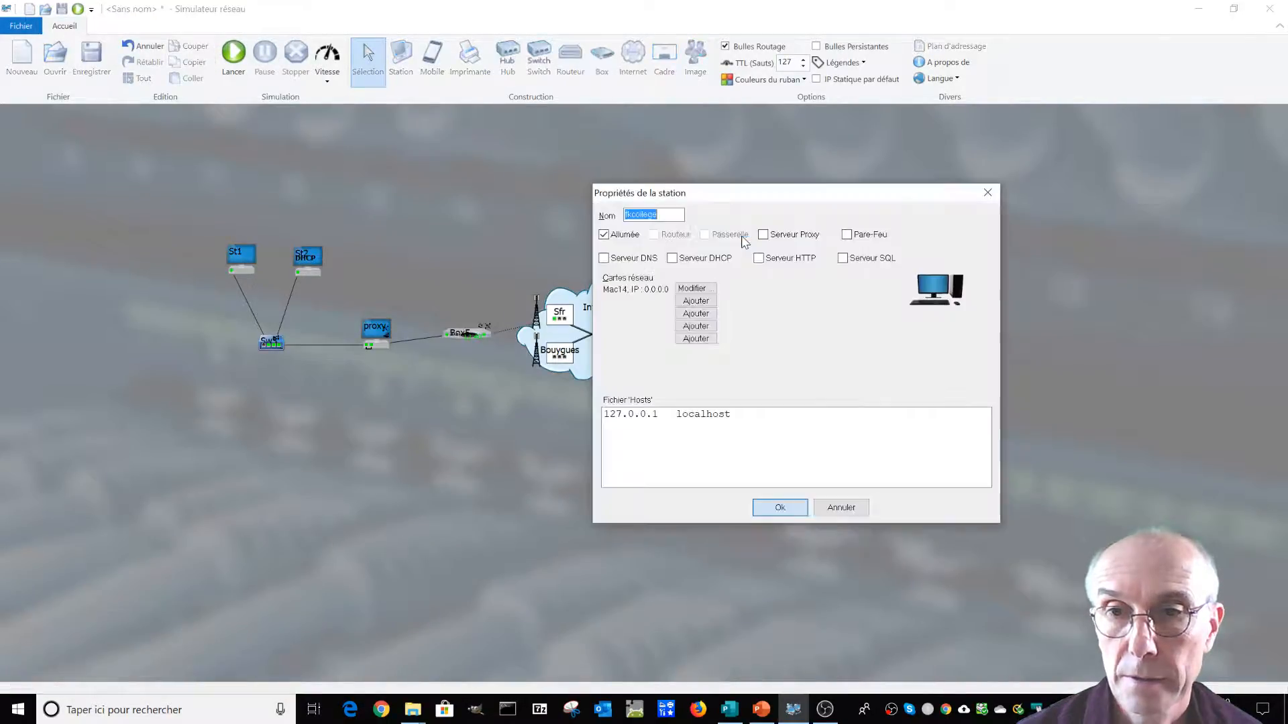
pyautogui.click(779, 508)
pyautogui.click(725, 249)
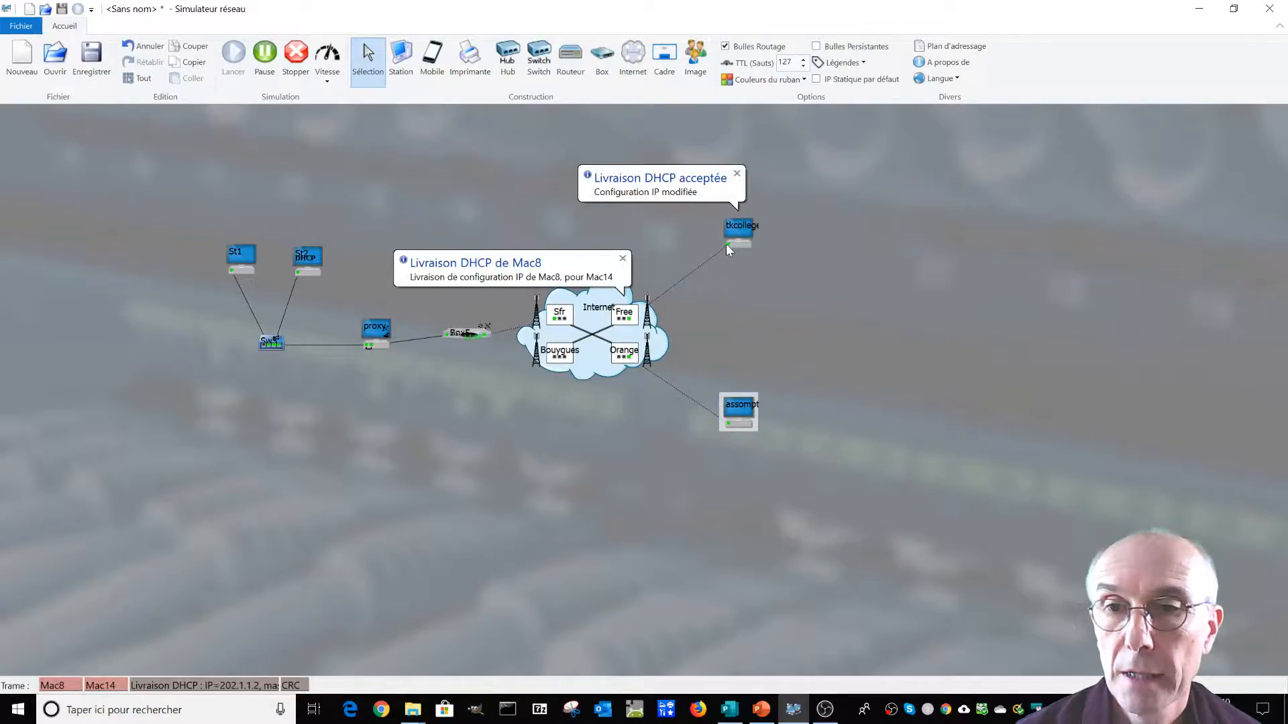
# - Add the domain name tkcollege.fr with IP address 202.1.1.2 to the Internet's domain names
pyautogui.moveTo(730, 243)
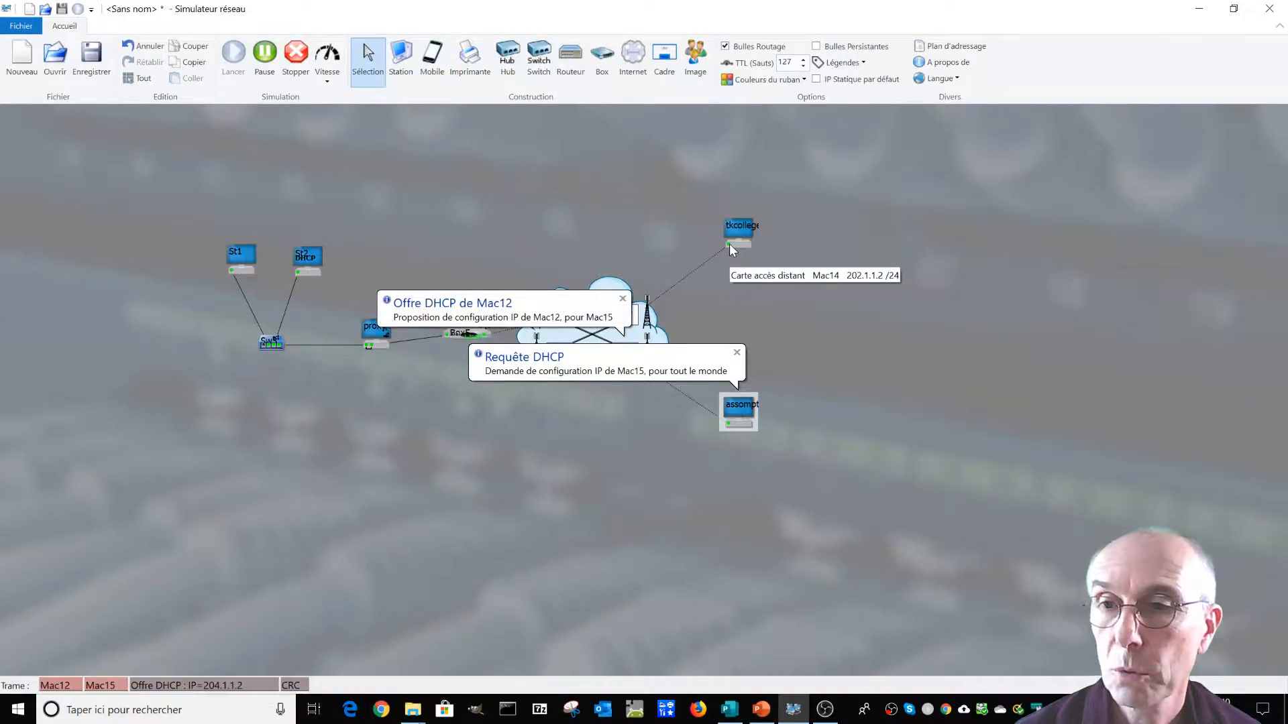
pyautogui.doubleClick(590, 332)
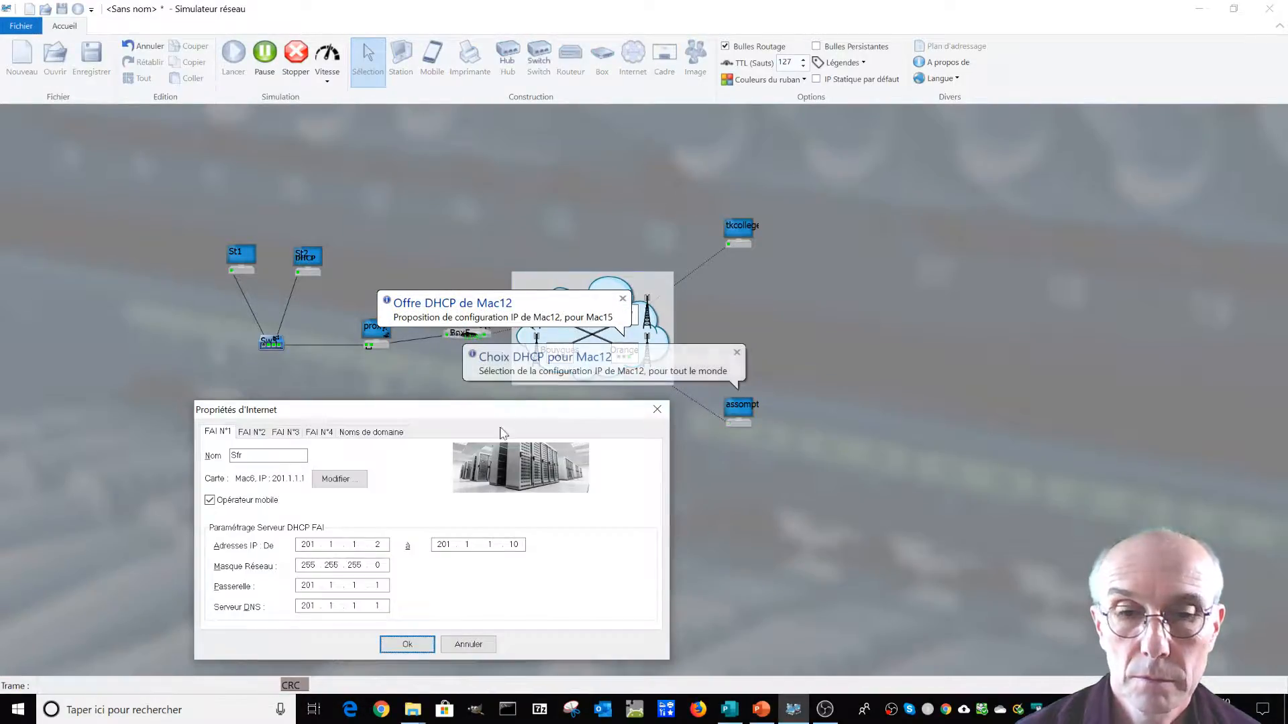
pyautogui.click(384, 434)
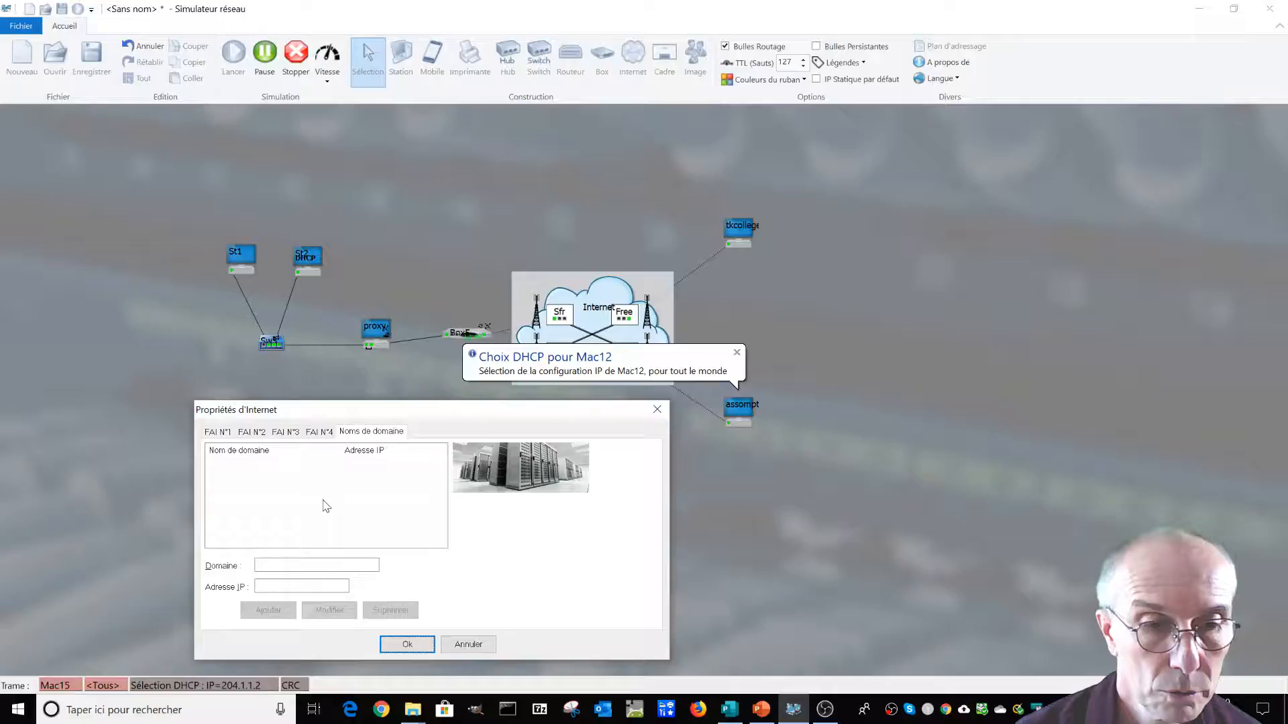
pyautogui.click(290, 586)
pyautogui.write('202.')
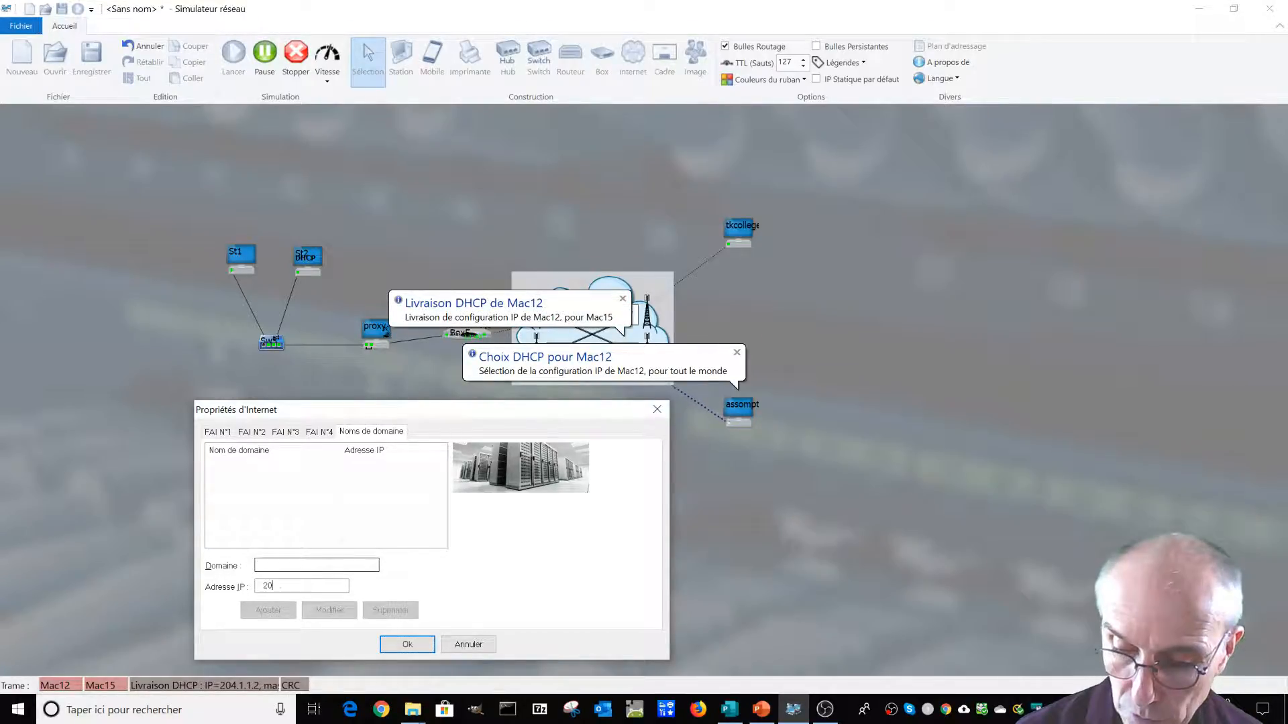
pyautogui.write('1.1')
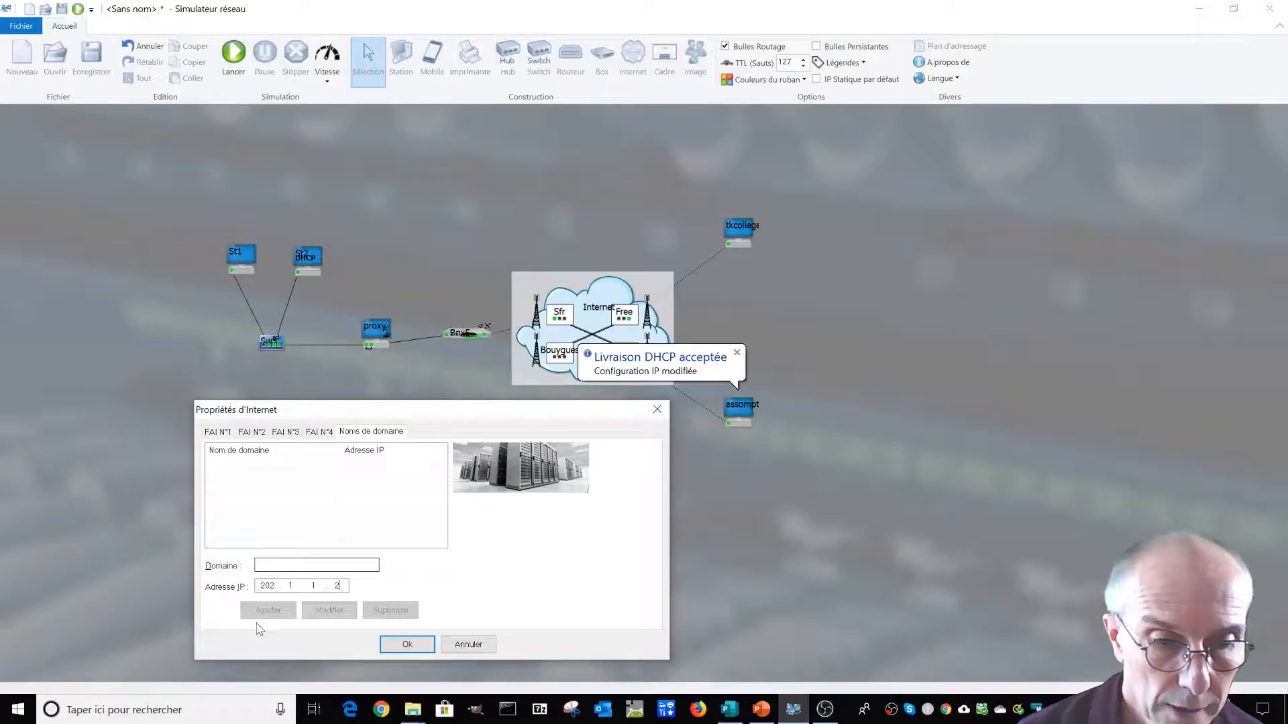
pyautogui.click(306, 565)
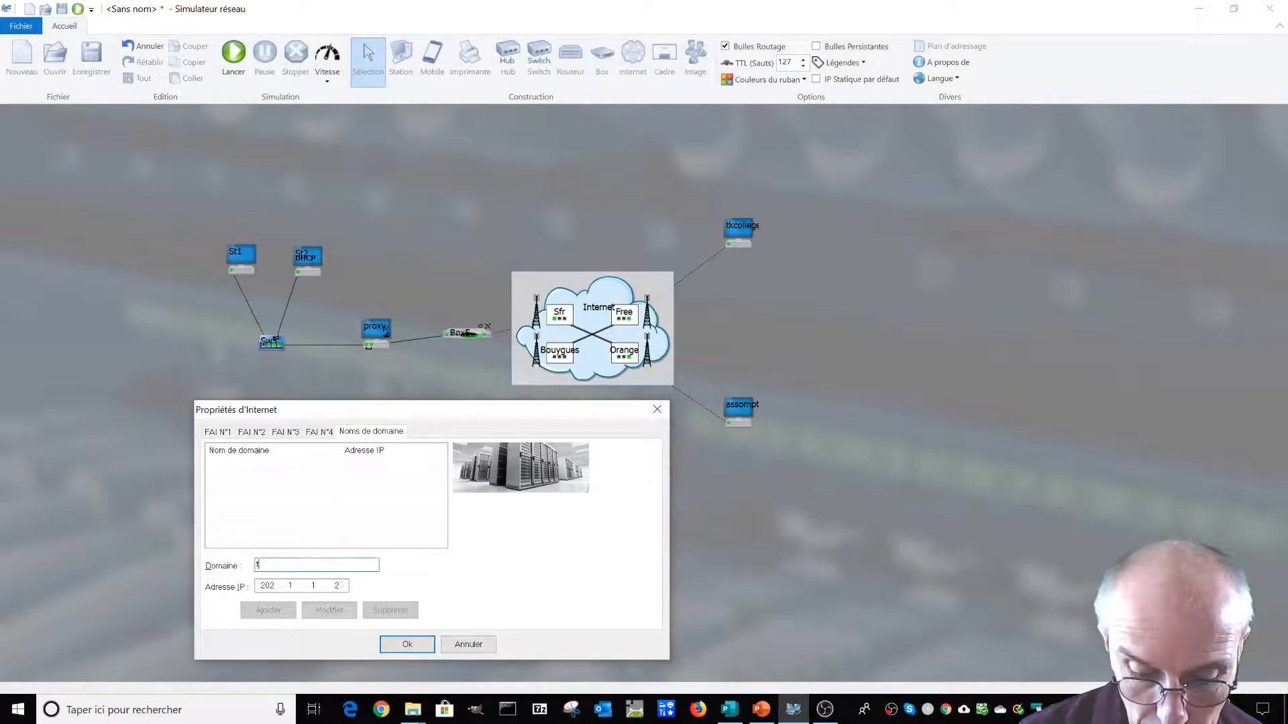
pyautogui.write('tkcollege')
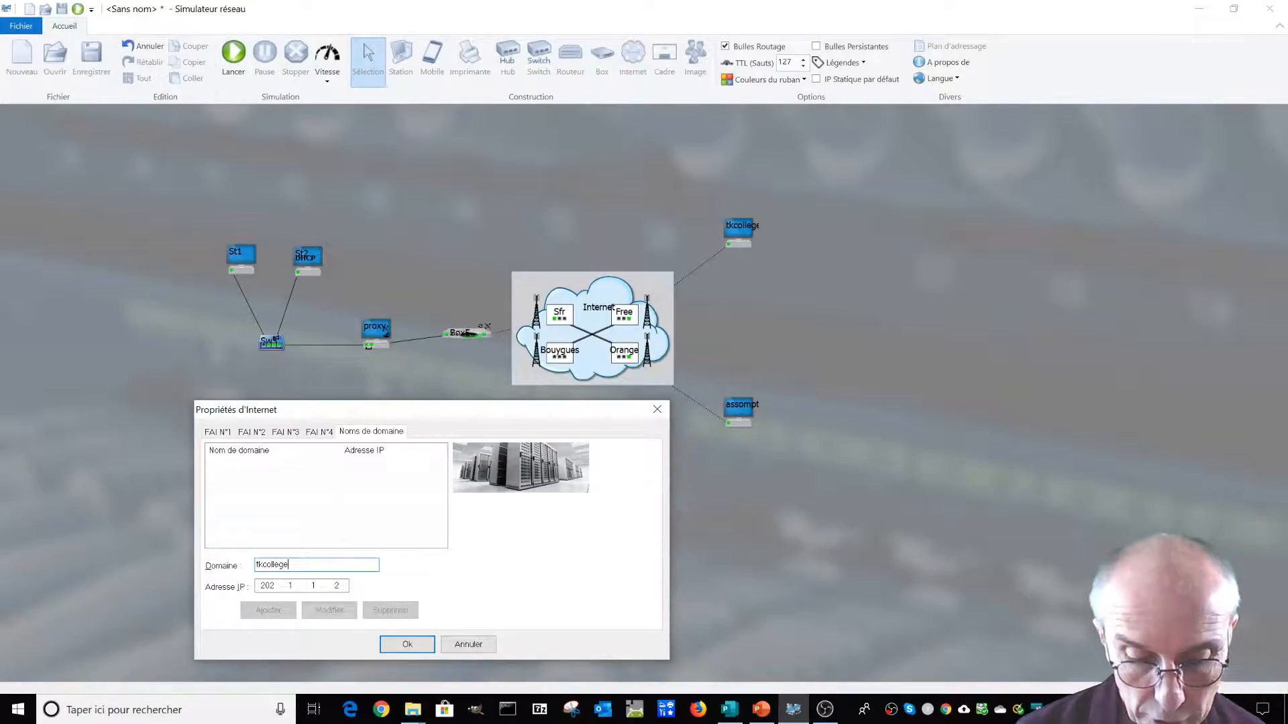
pyautogui.write('.fr')
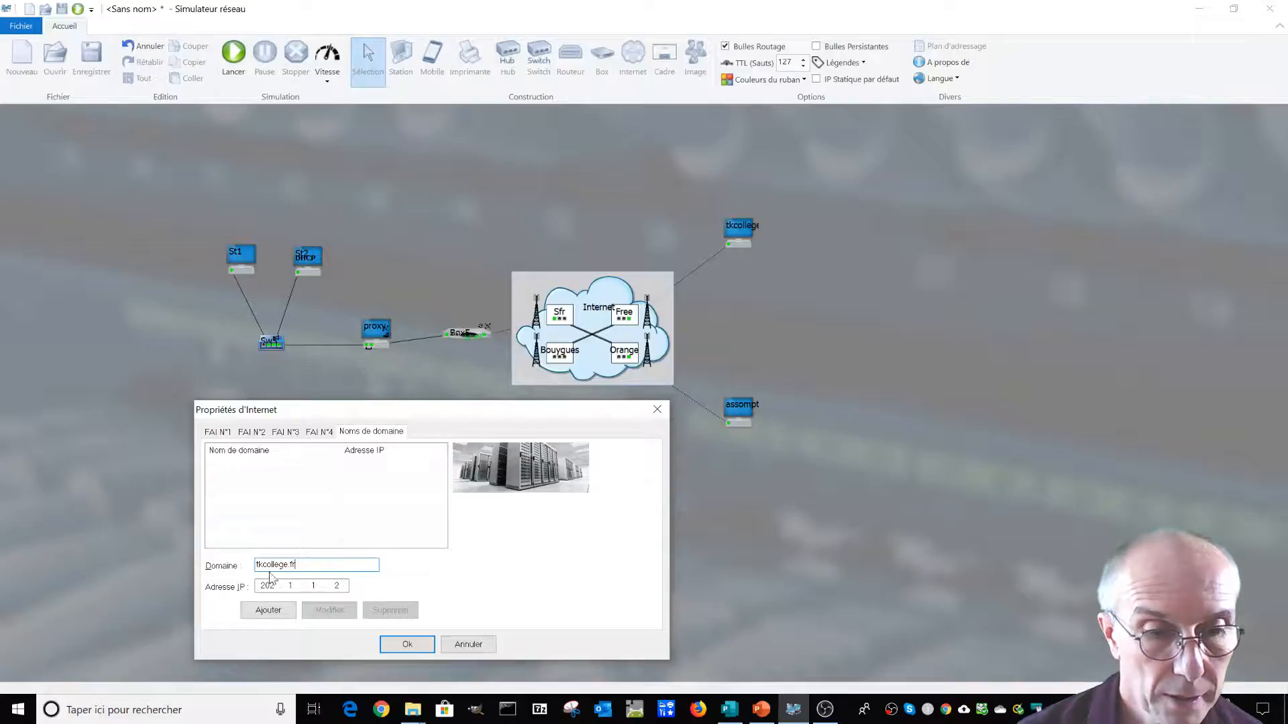
pyautogui.click(268, 611)
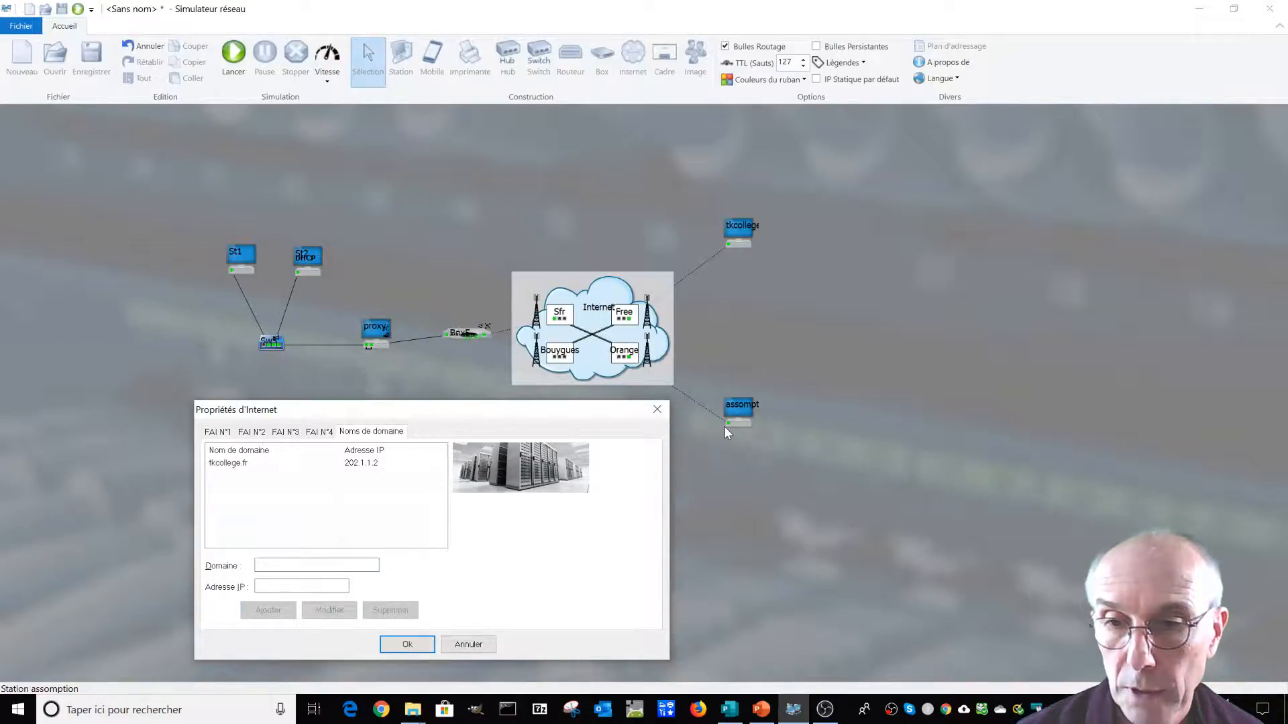
# - Add the domain name assomption.fr with station assomption's IP address, 204.1.1.2, and validate the Internet's properties
pyautogui.moveTo(728, 424)
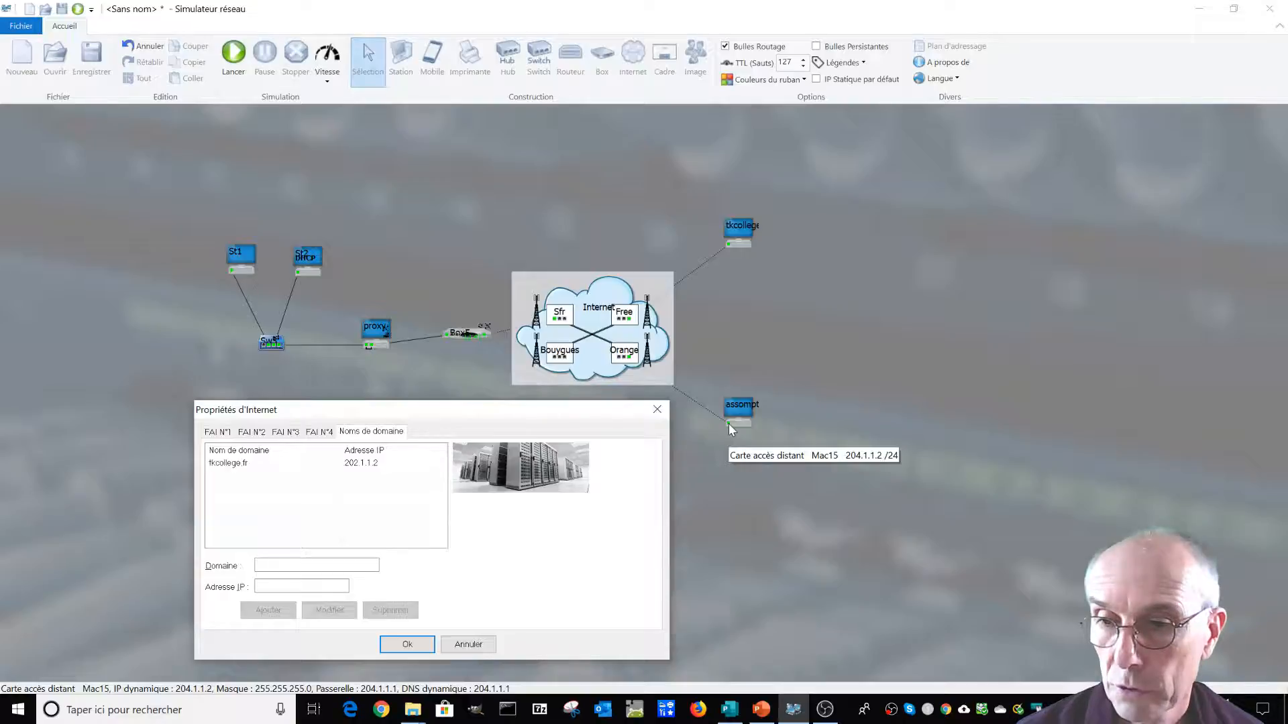
pyautogui.click(279, 587)
pyautogui.write('204.1.1.2')
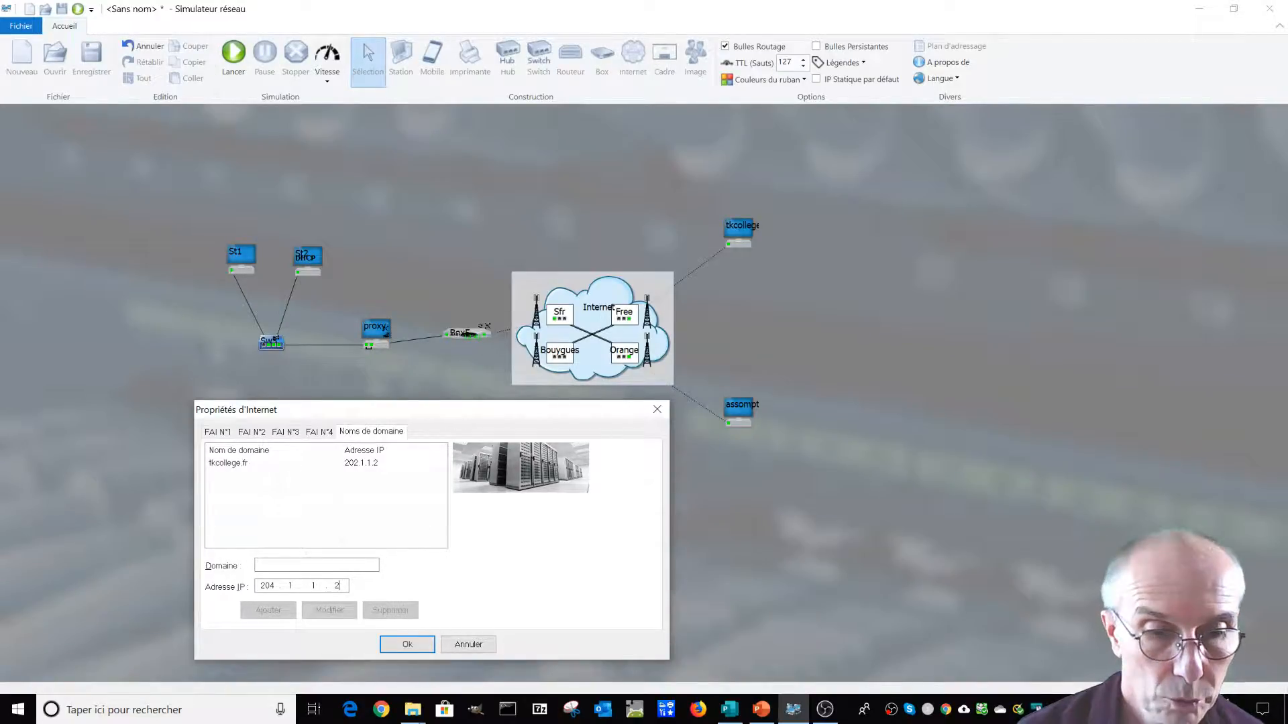
pyautogui.click(299, 565)
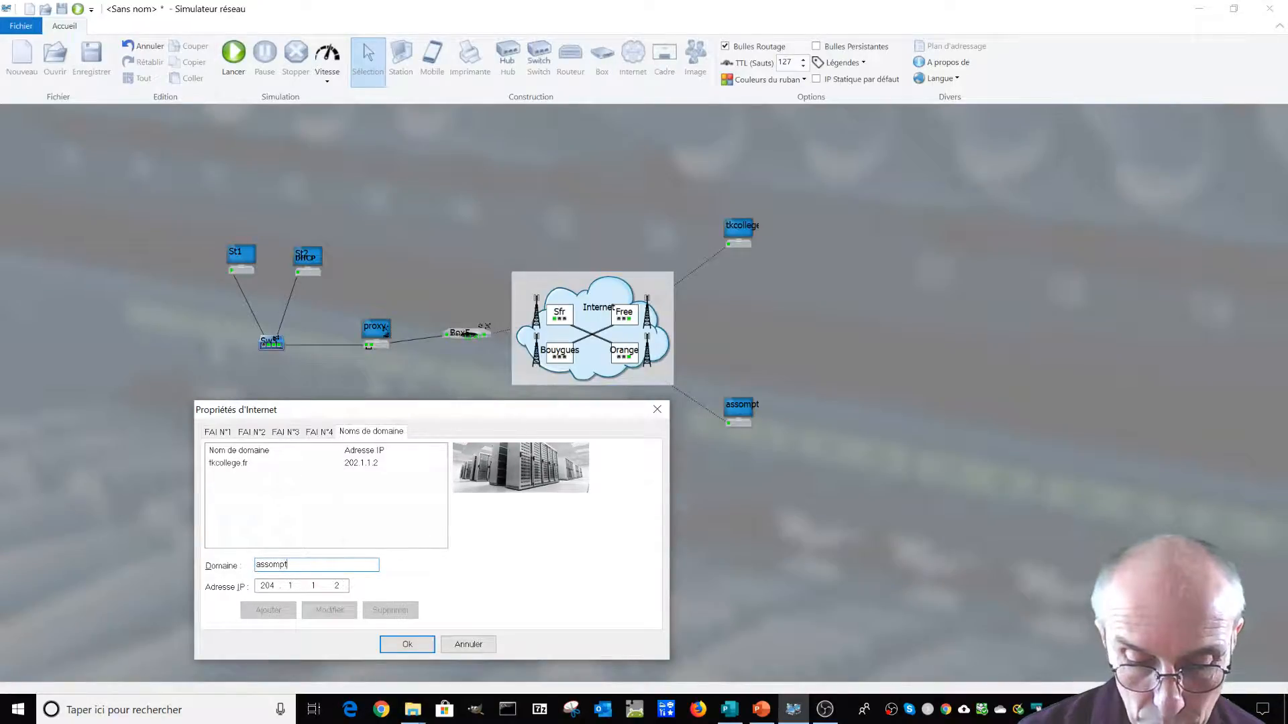
pyautogui.write('assomption.fr')
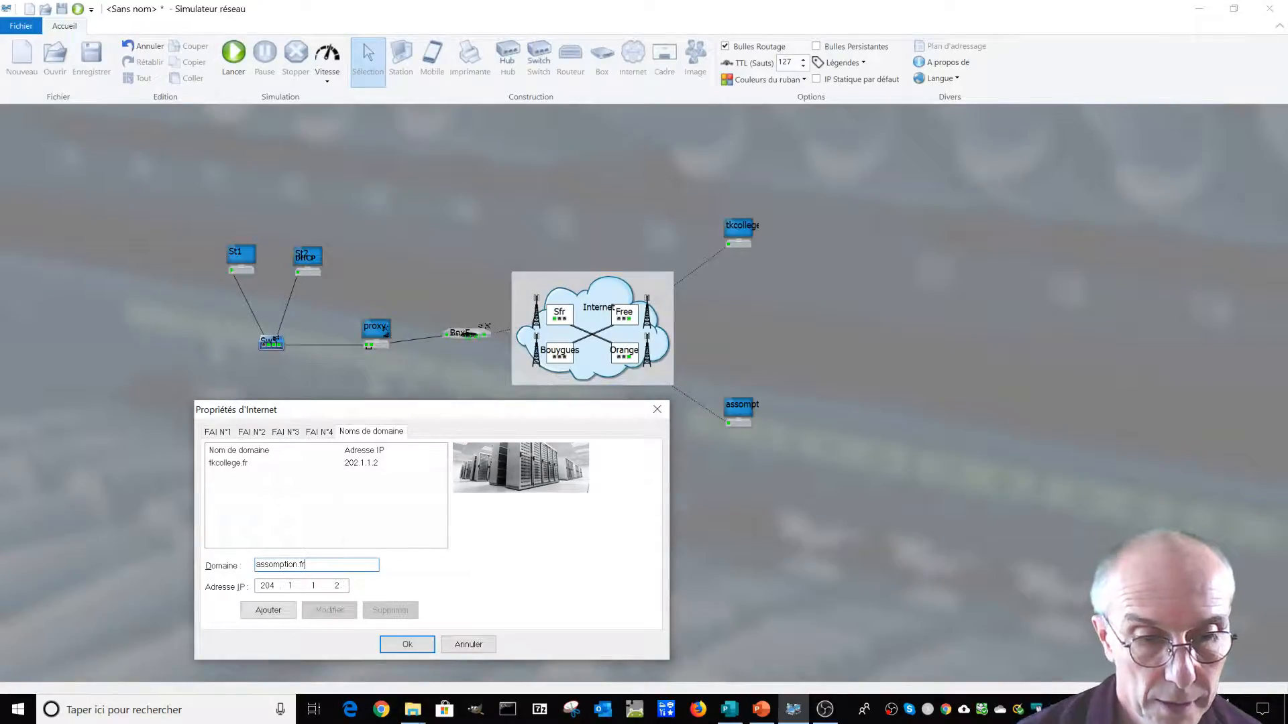
pyautogui.click(268, 610)
pyautogui.click(406, 644)
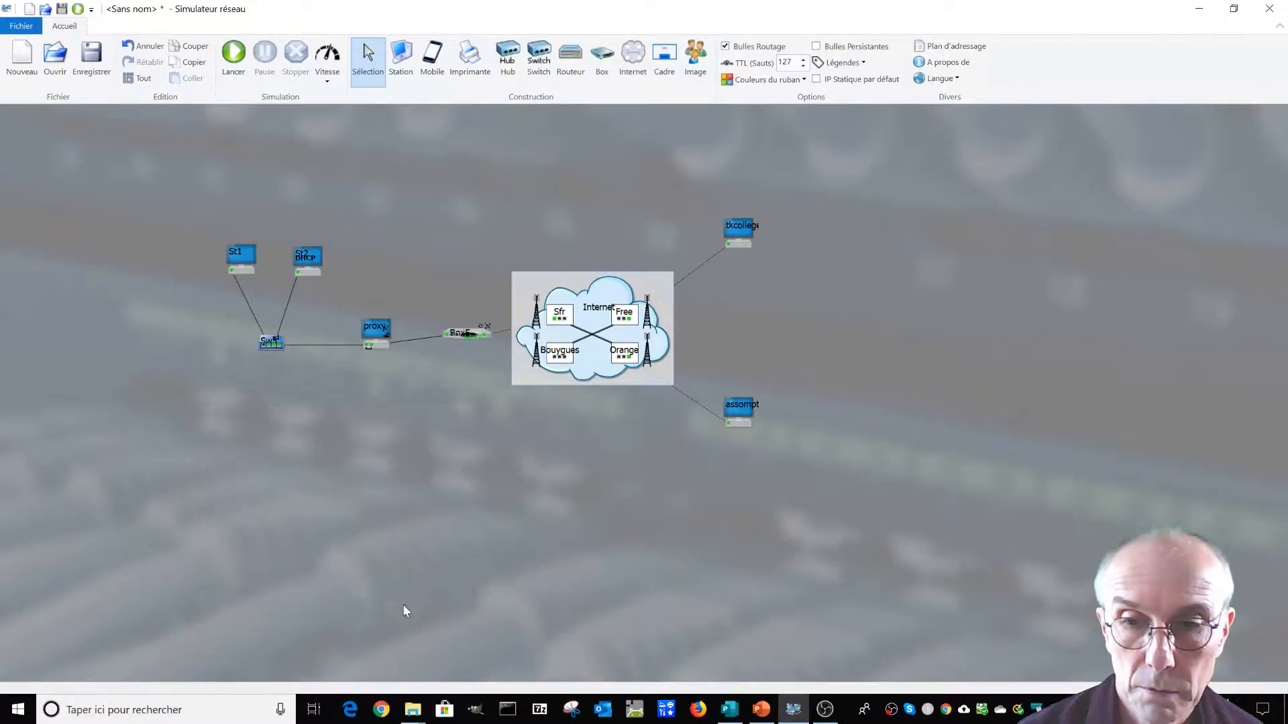
# - Open St1's web browser and configure it manually to use the proxy's local address, 192.168.0.254, as proxy server
pyautogui.click(251, 262)
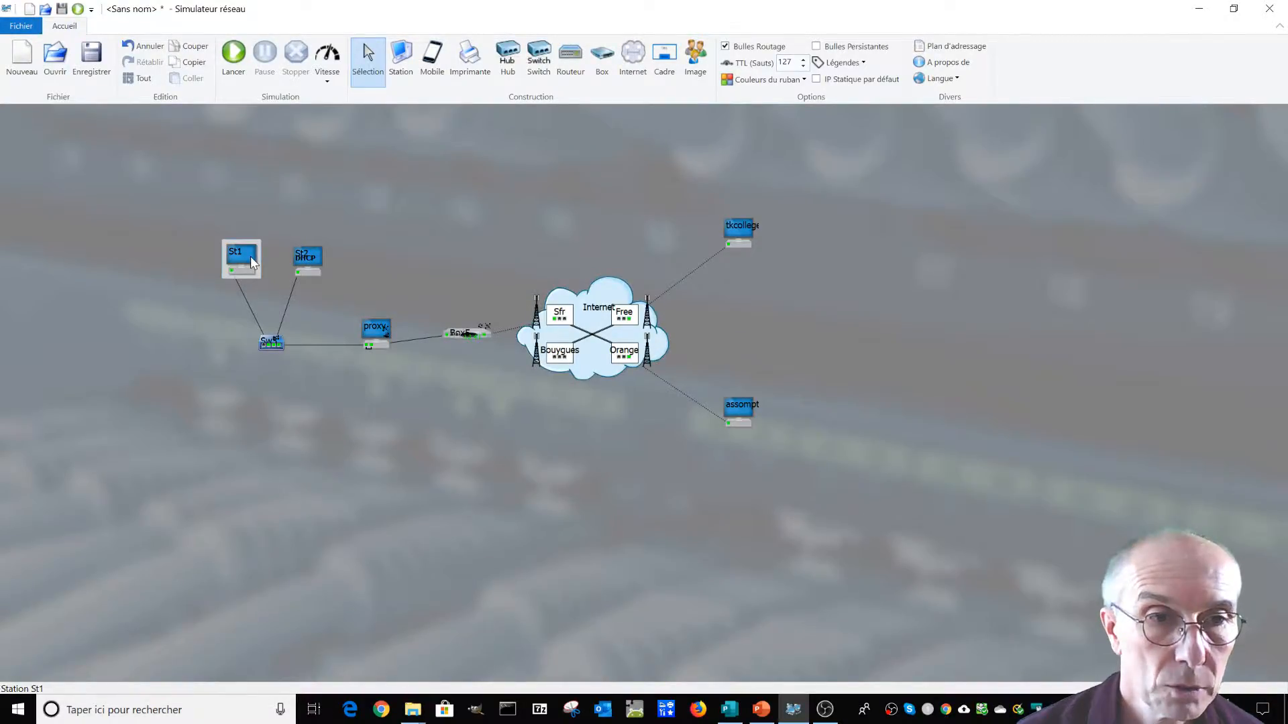
pyautogui.rightClick(251, 261)
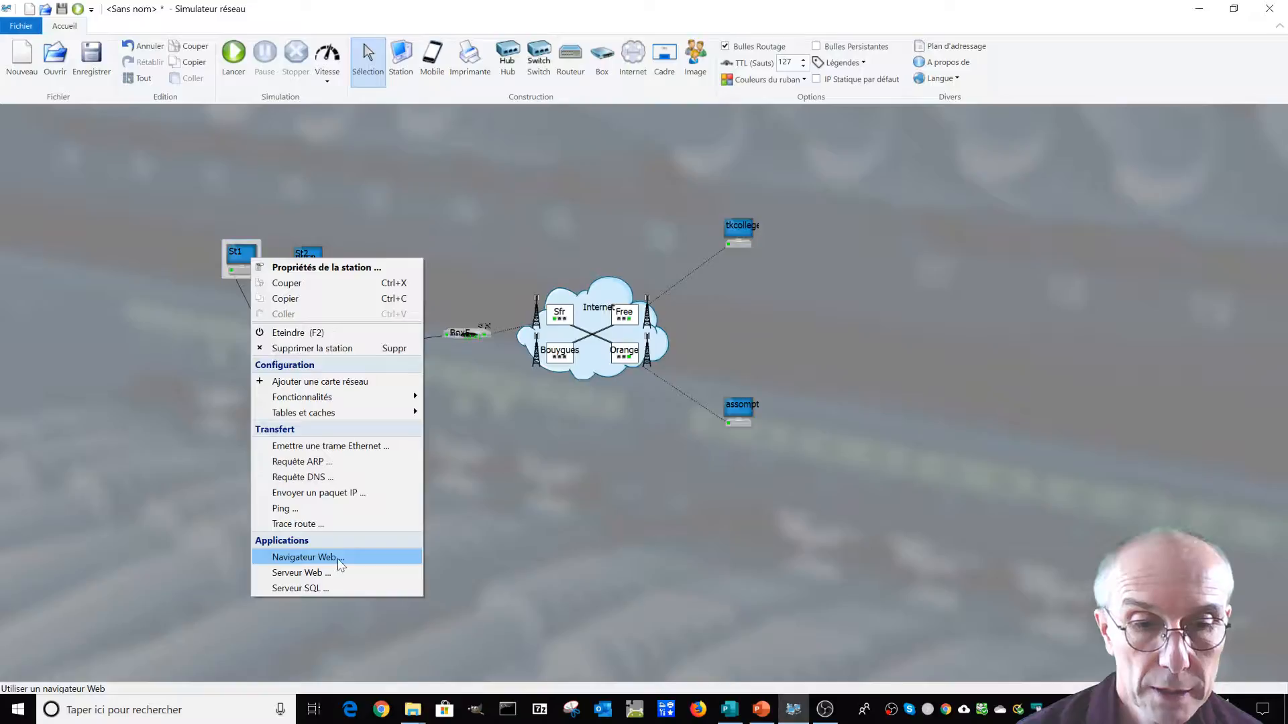
pyautogui.click(304, 557)
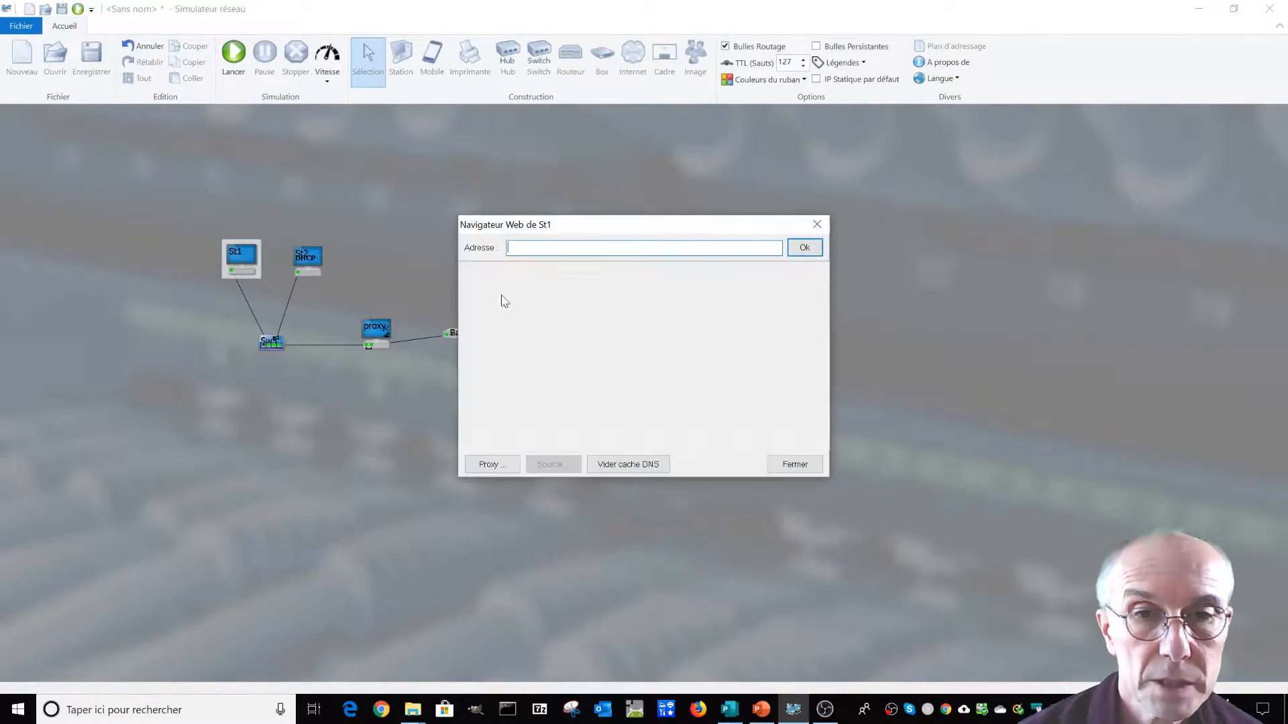
pyautogui.moveTo(584, 234); pyautogui.dragTo(387, 415)
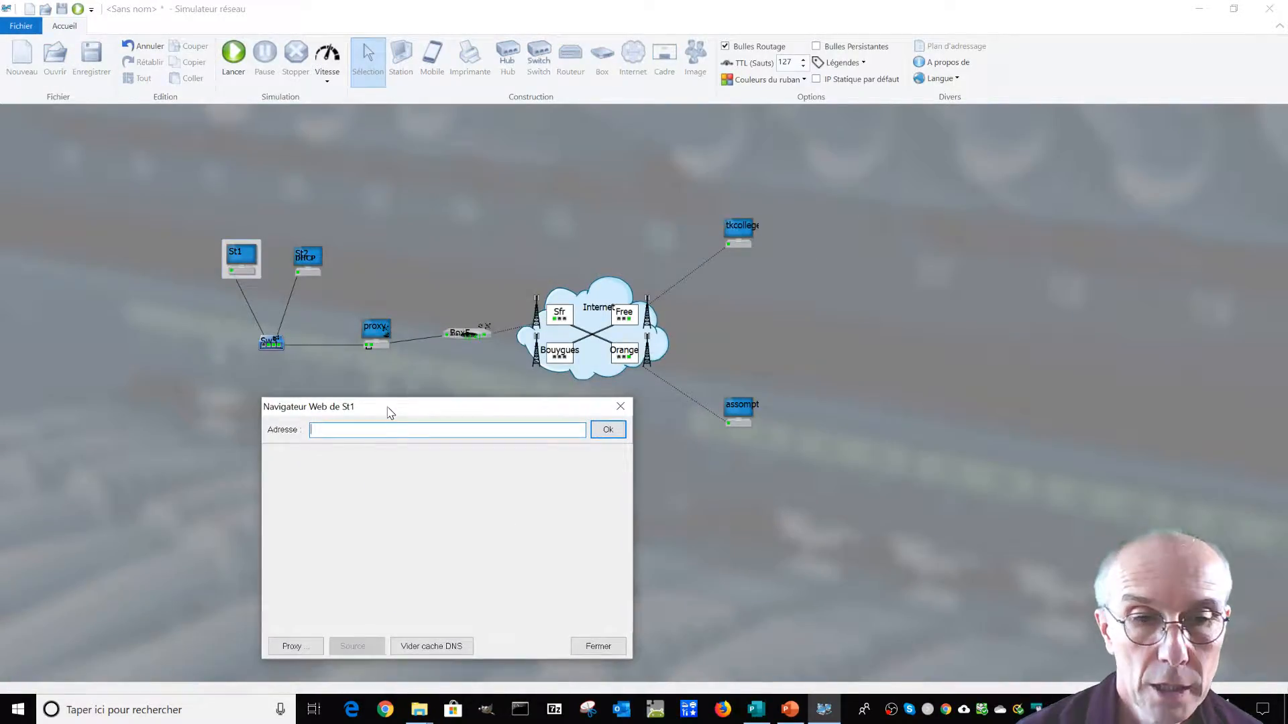
pyautogui.click(295, 648)
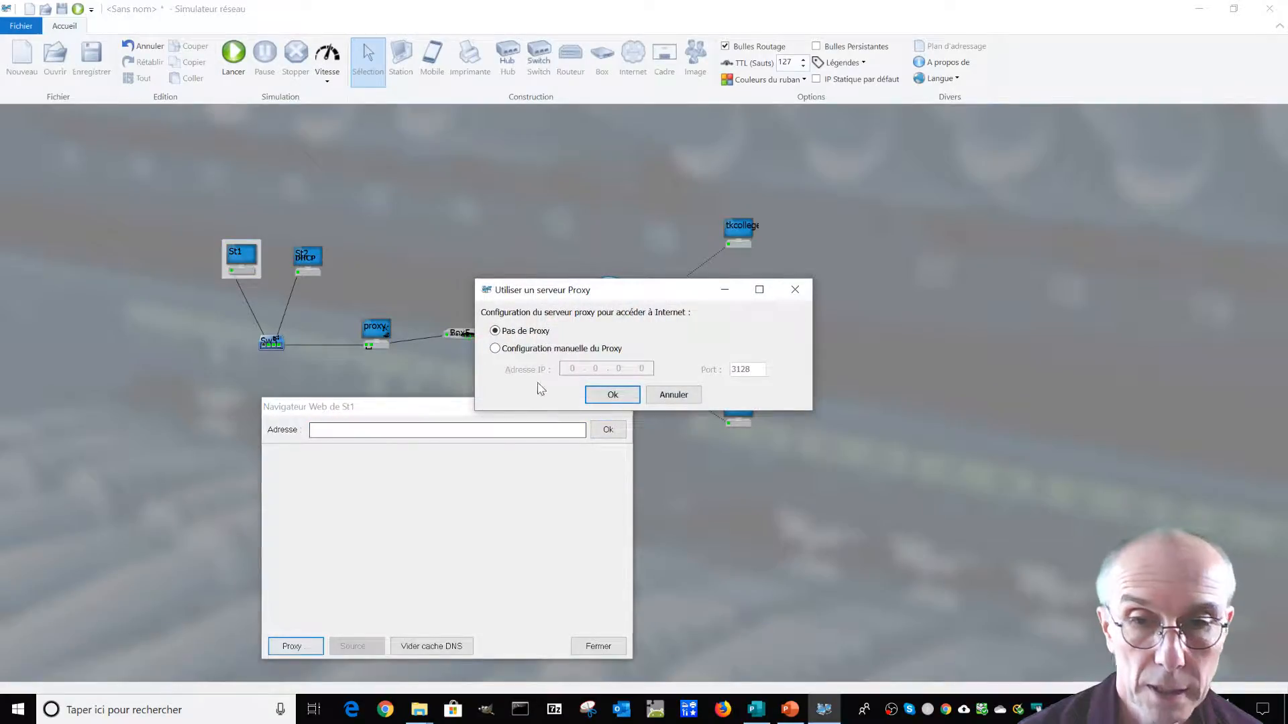
pyautogui.click(496, 349)
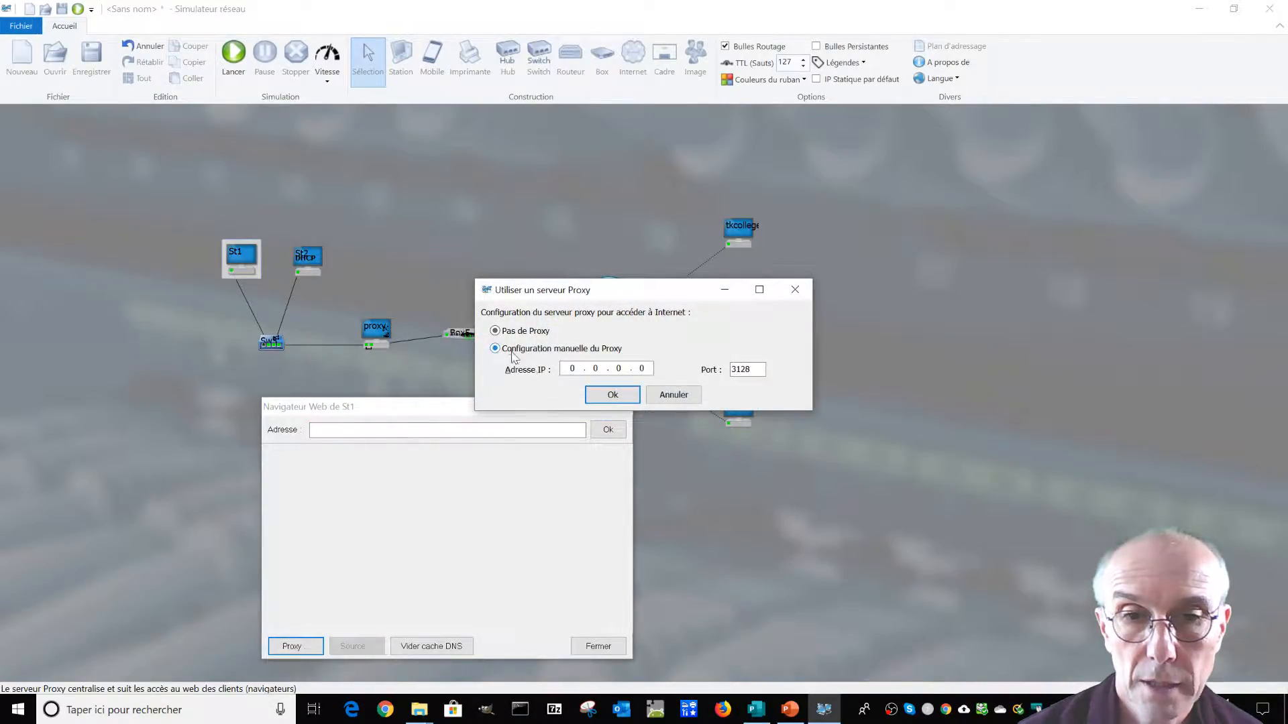
pyautogui.click(365, 345)
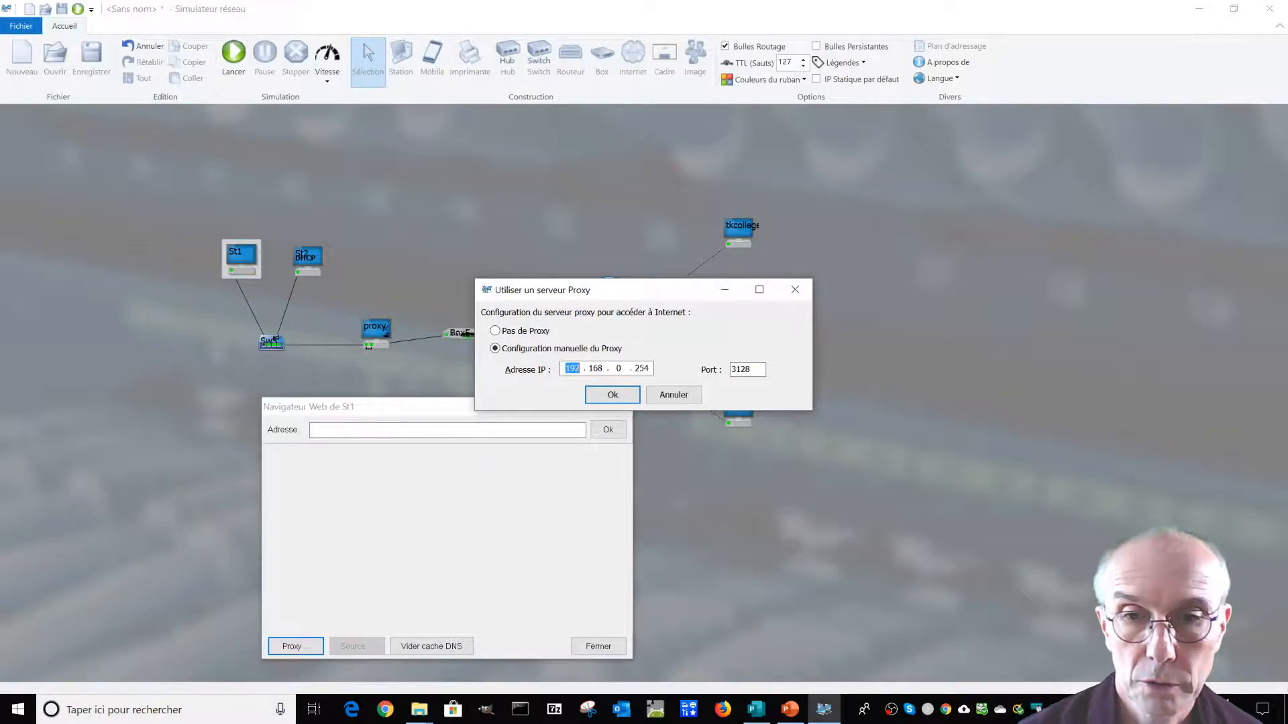
pyautogui.click(611, 397)
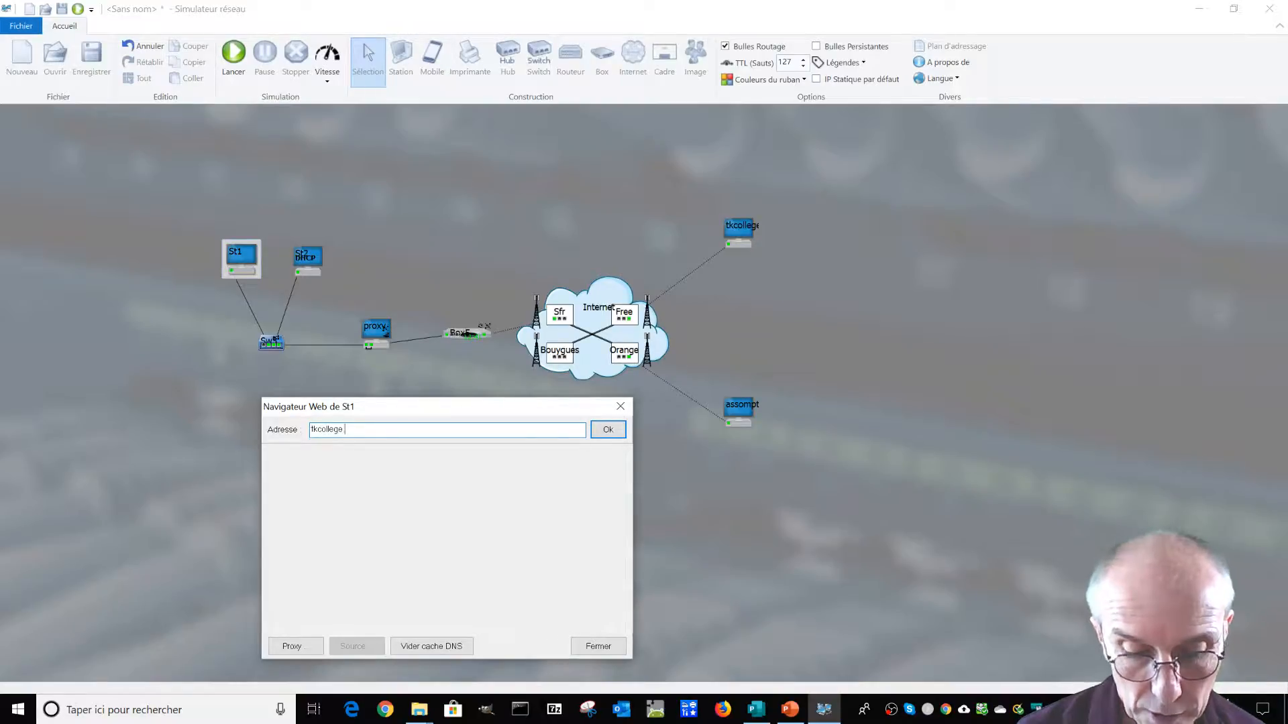
# - Request the site tkcollege.fr from St1's web browser, and close the browser
pyautogui.press('Return')
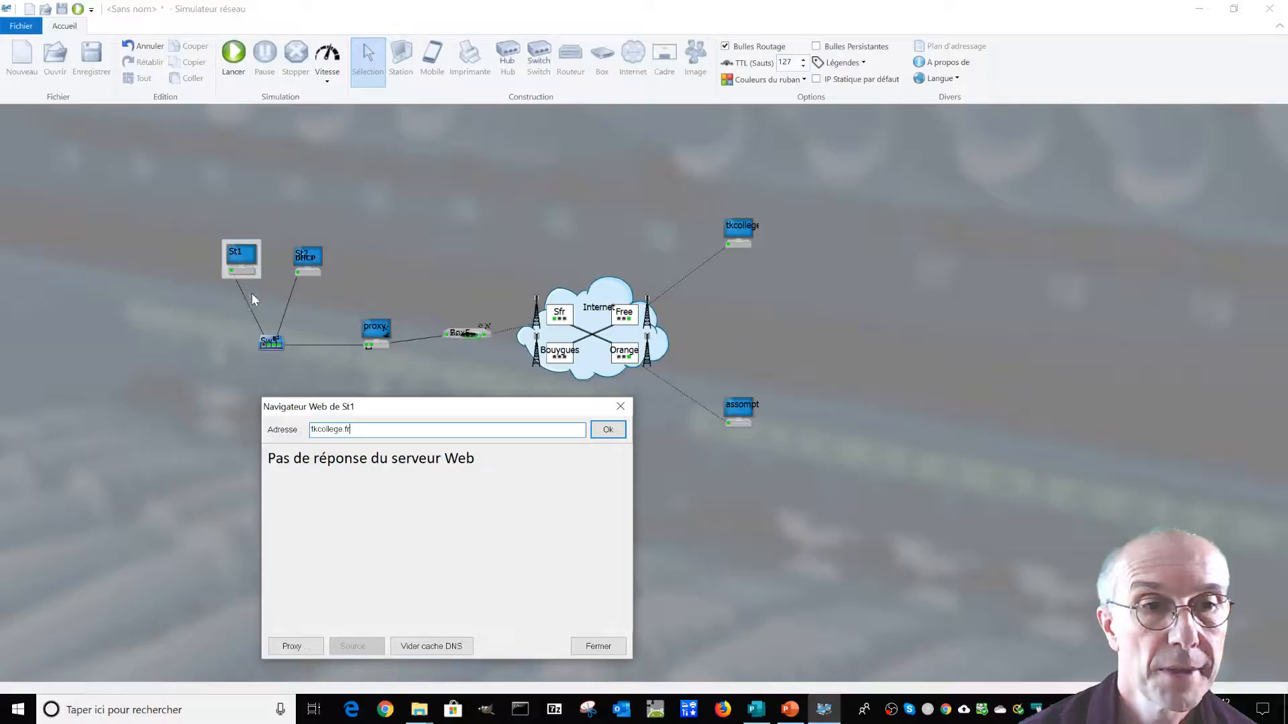
pyautogui.click(249, 276)
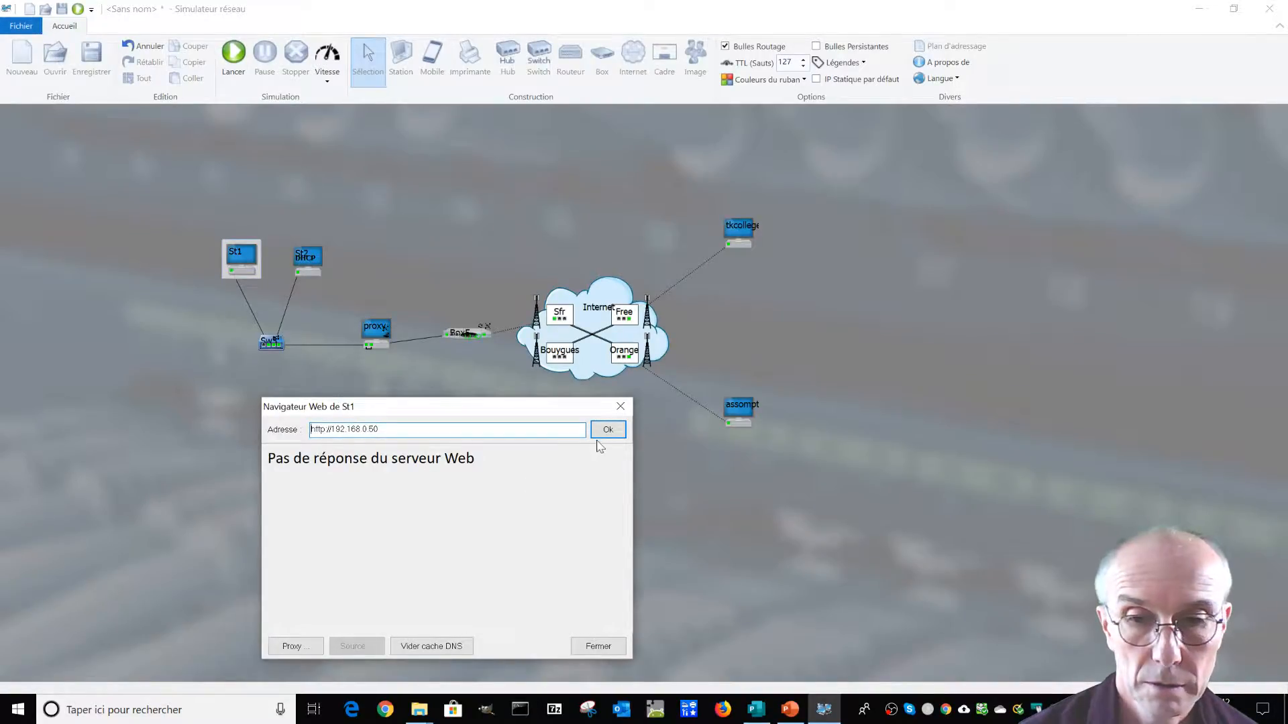
pyautogui.click(598, 647)
# - Check the IP and DNS settings of St1's network card and the settings of St2's DHCP server
pyautogui.doubleClick(249, 269)
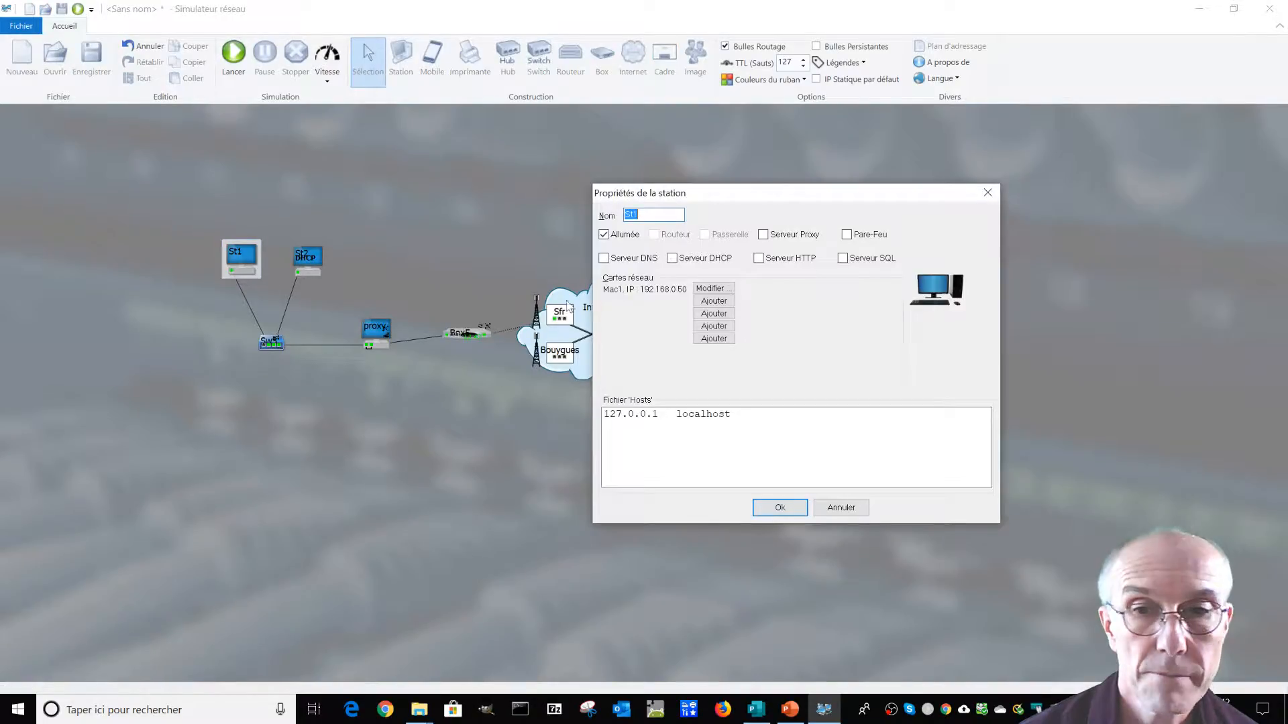
pyautogui.click(714, 289)
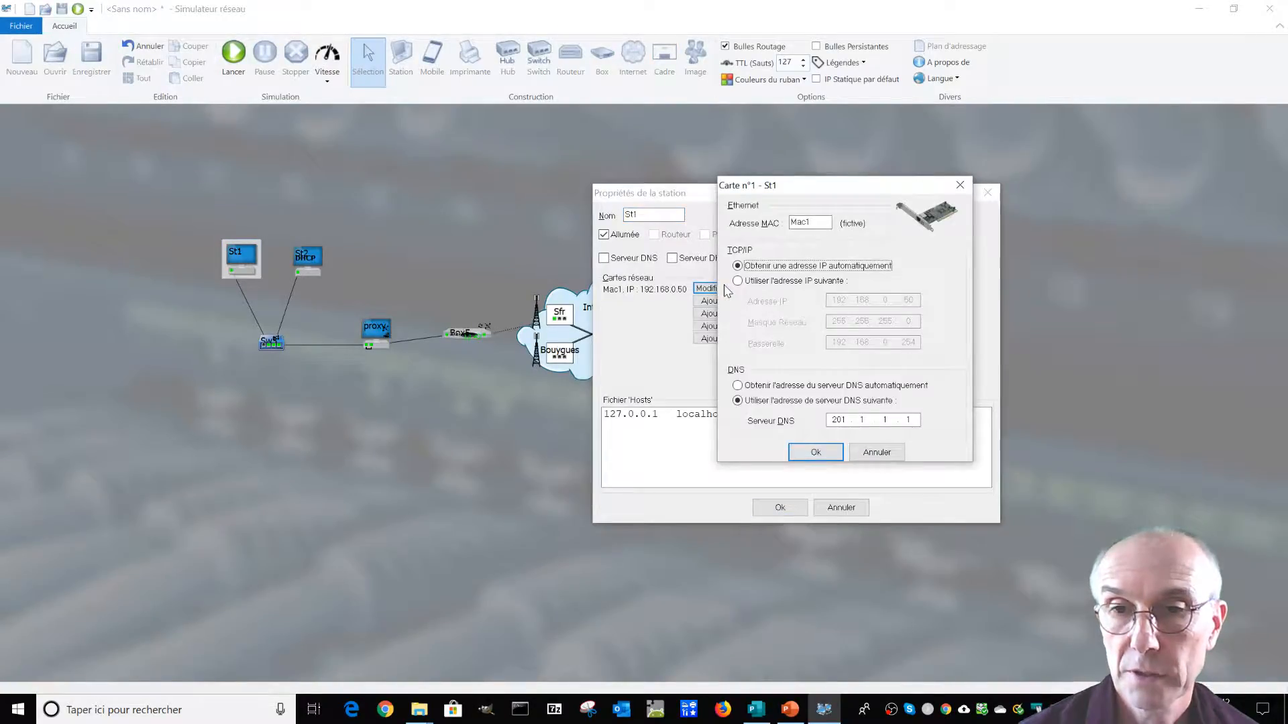
pyautogui.click(832, 456)
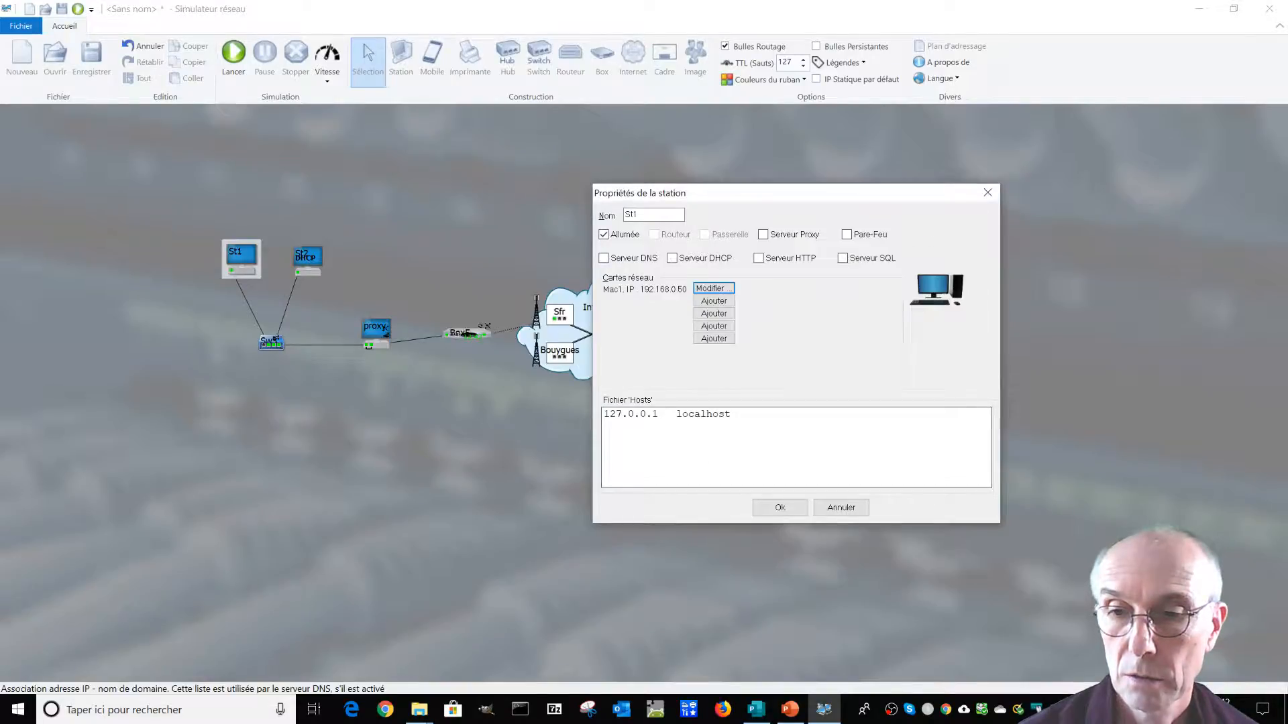
pyautogui.click(776, 508)
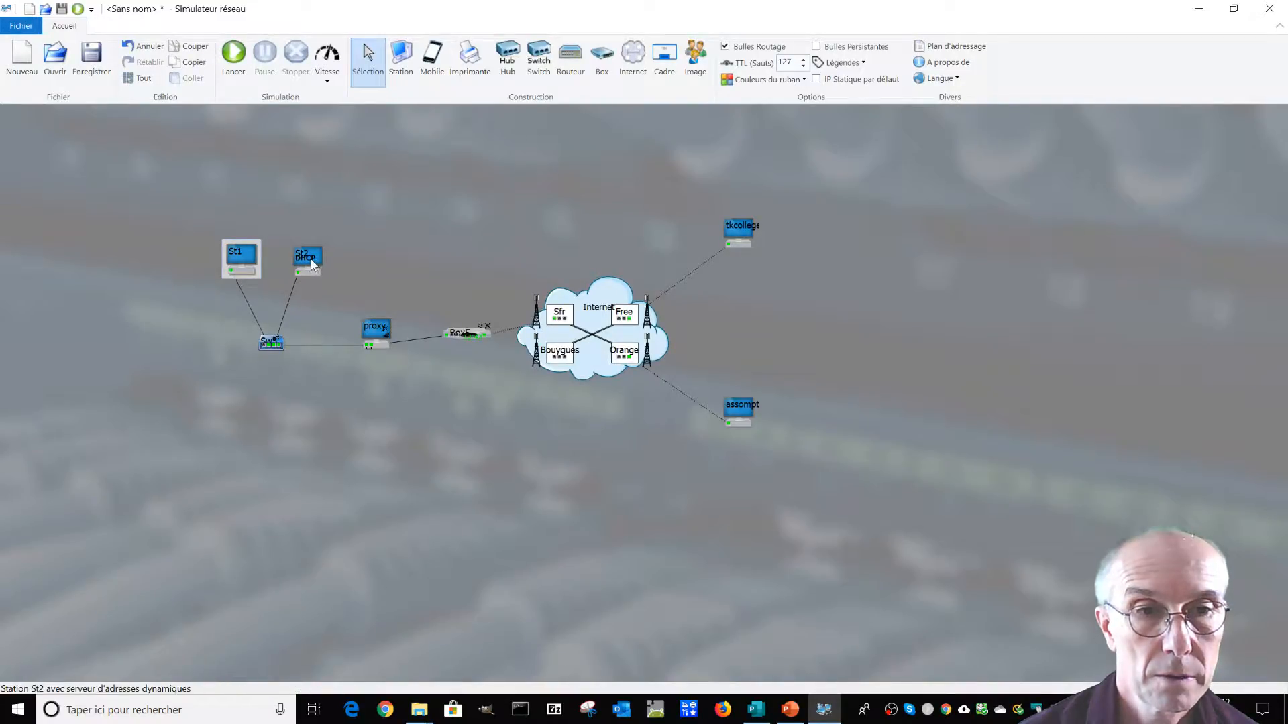
pyautogui.doubleClick(312, 263)
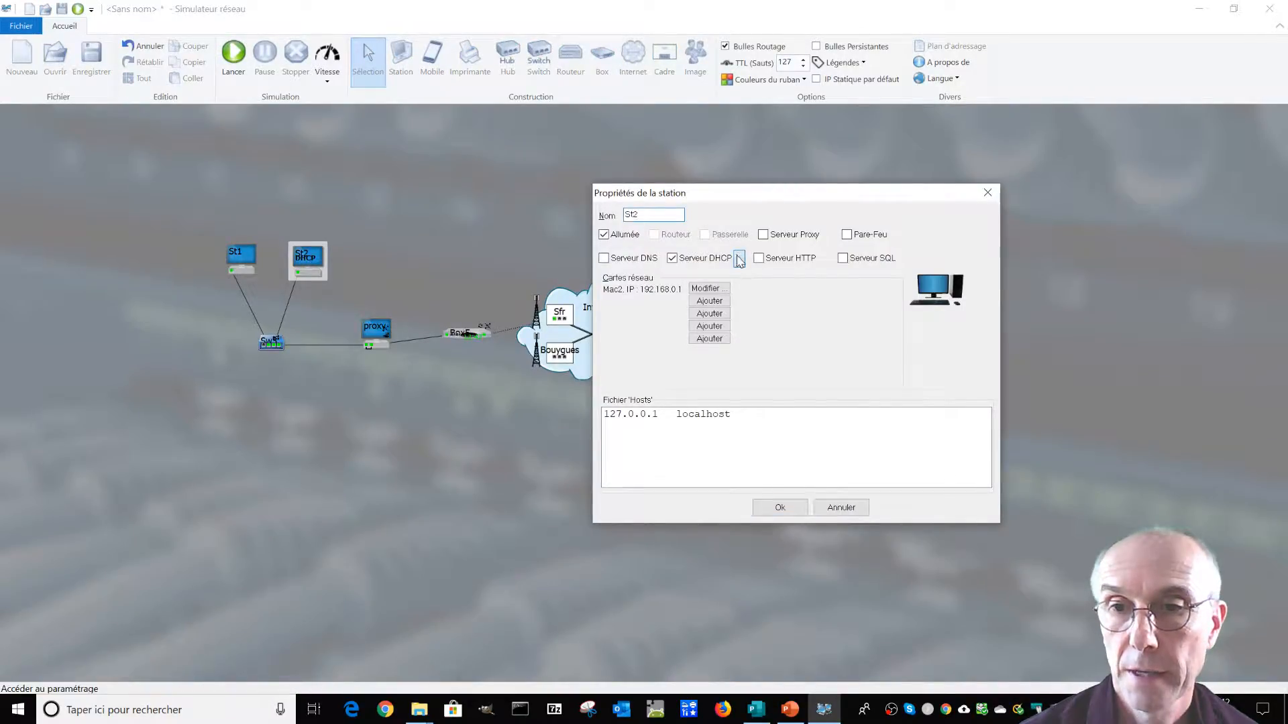
pyautogui.click(739, 259)
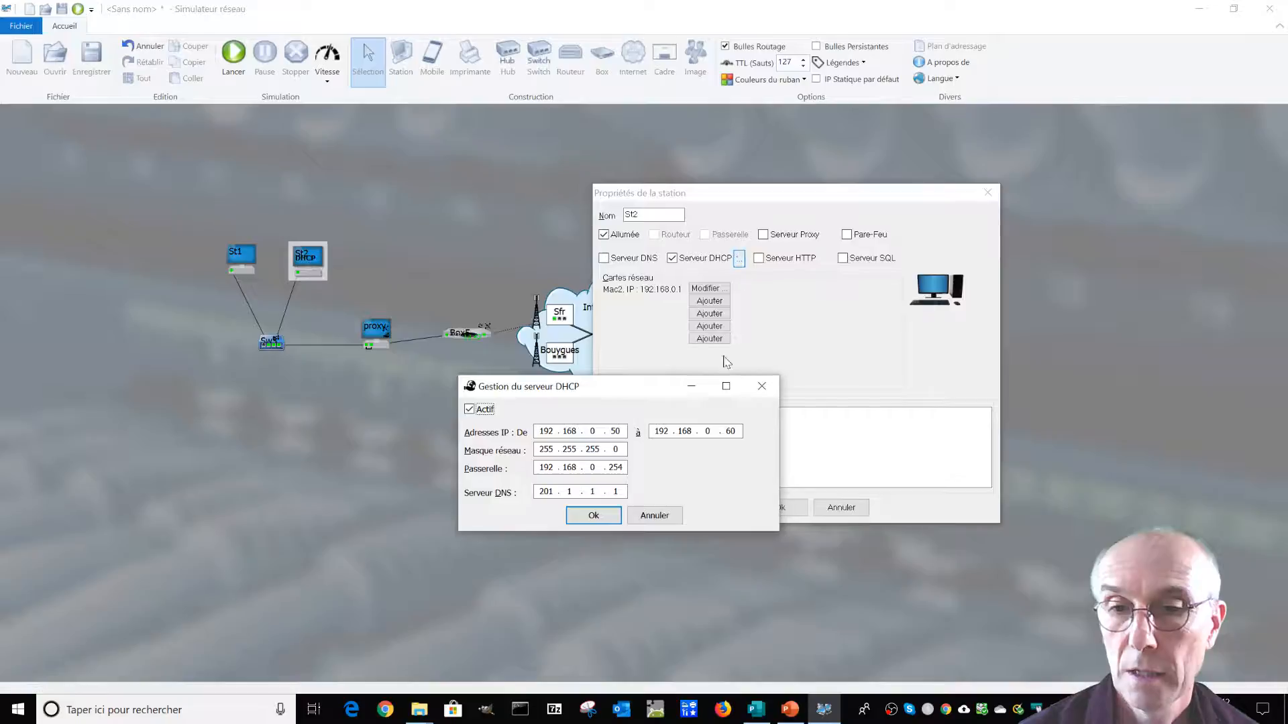
pyautogui.click(594, 516)
pyautogui.click(841, 508)
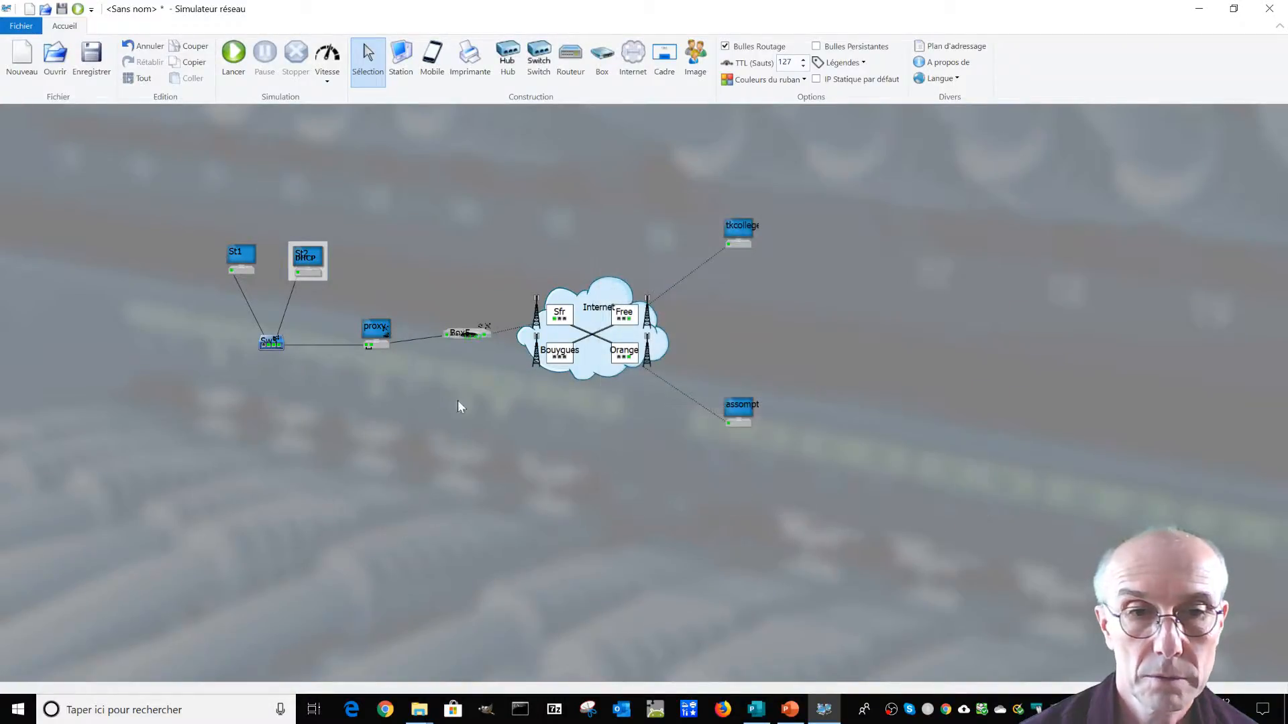
# - Check the IP address, gateway and DNS settings of both network cards of the proxy station
pyautogui.doubleClick(375, 342)
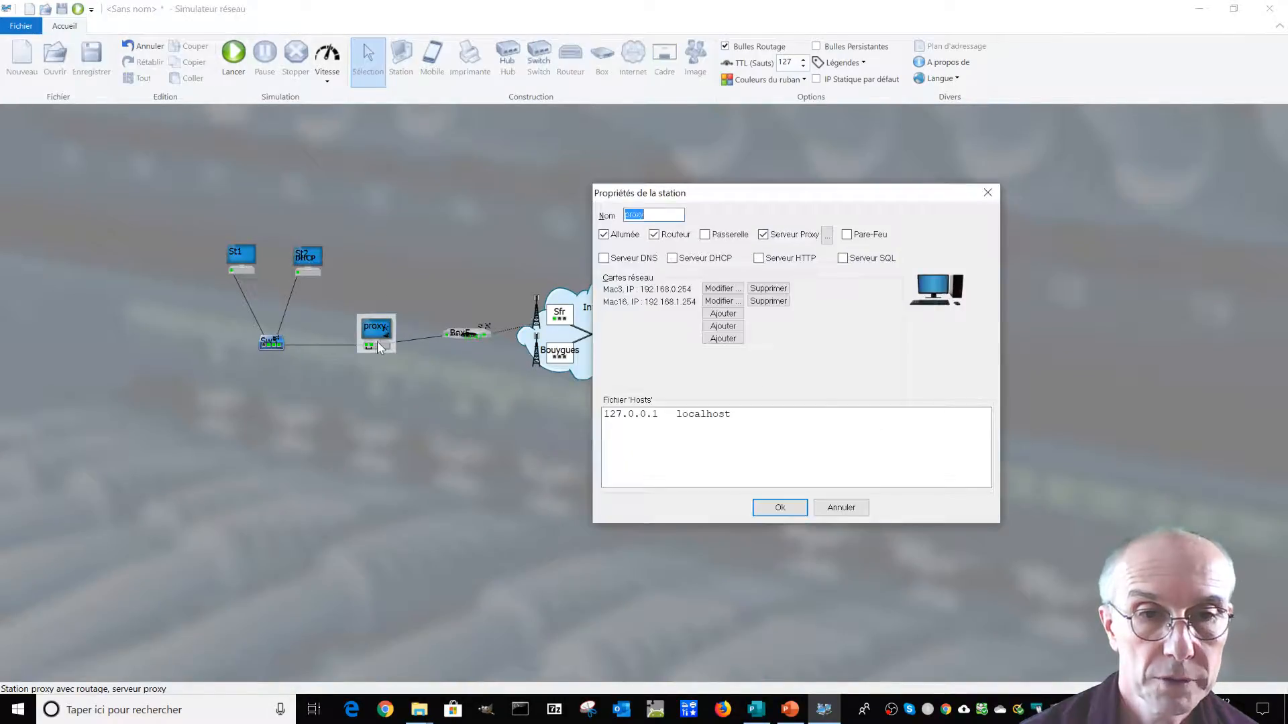
pyautogui.click(721, 288)
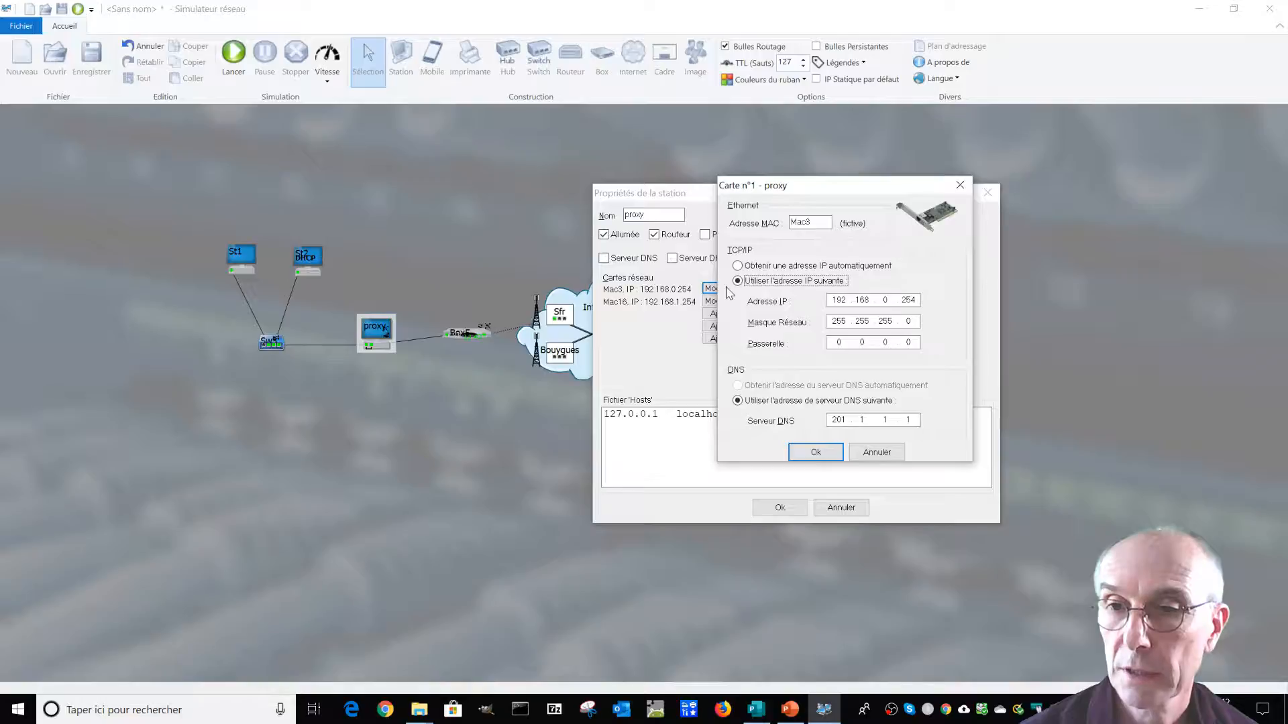
pyautogui.click(814, 451)
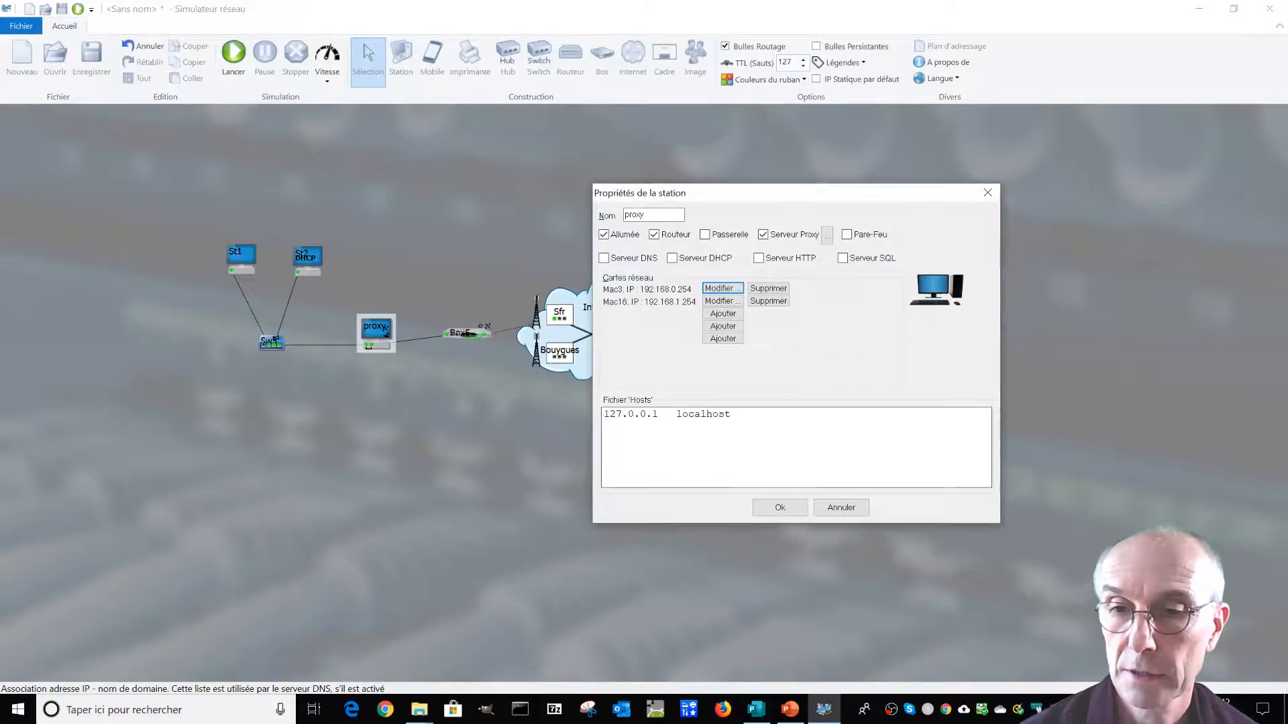
pyautogui.click(722, 301)
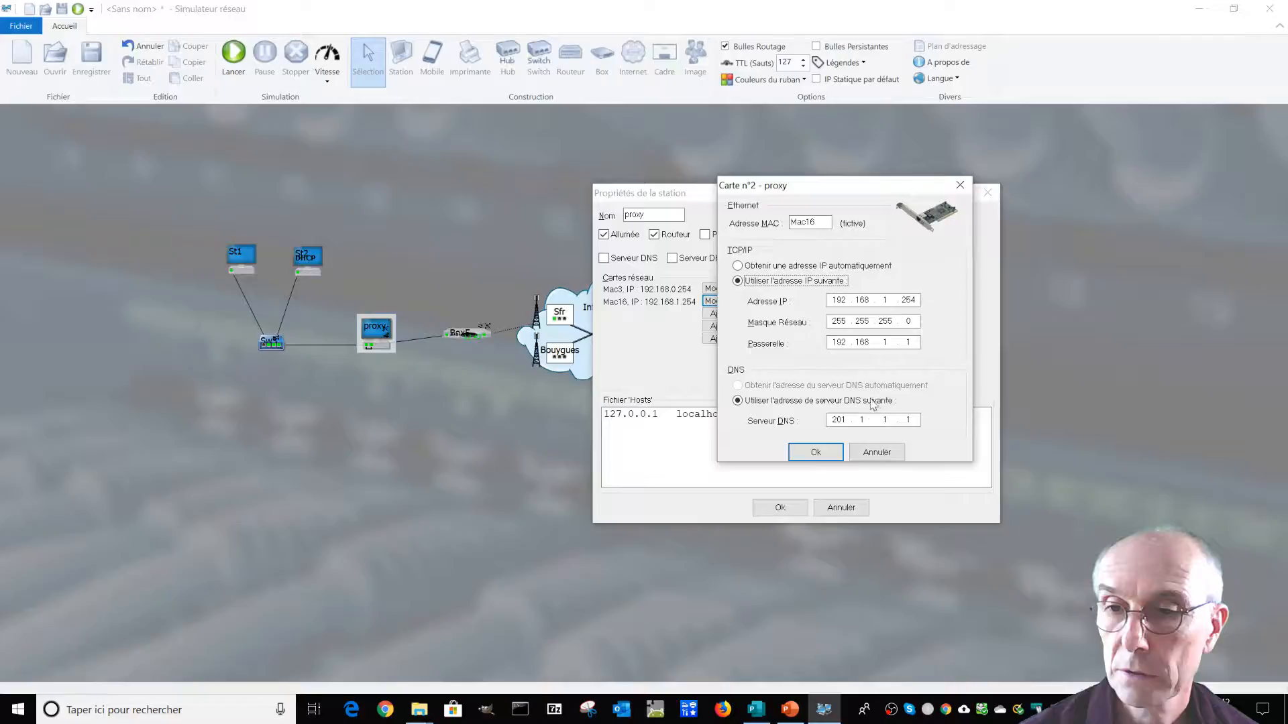
pyautogui.click(820, 455)
pyautogui.click(778, 508)
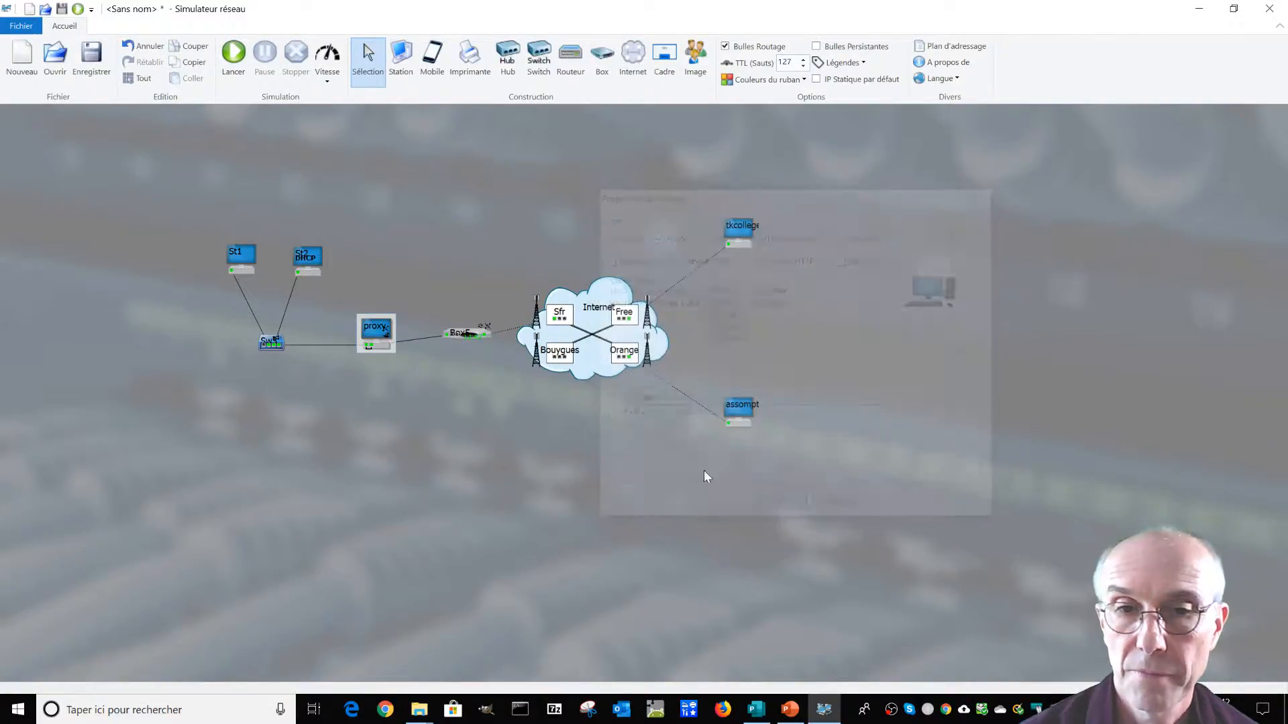
# - Check the IP and DNS settings of the ADSL box's remote access card and internal network card
pyautogui.click(466, 332)
pyautogui.doubleClick(466, 332)
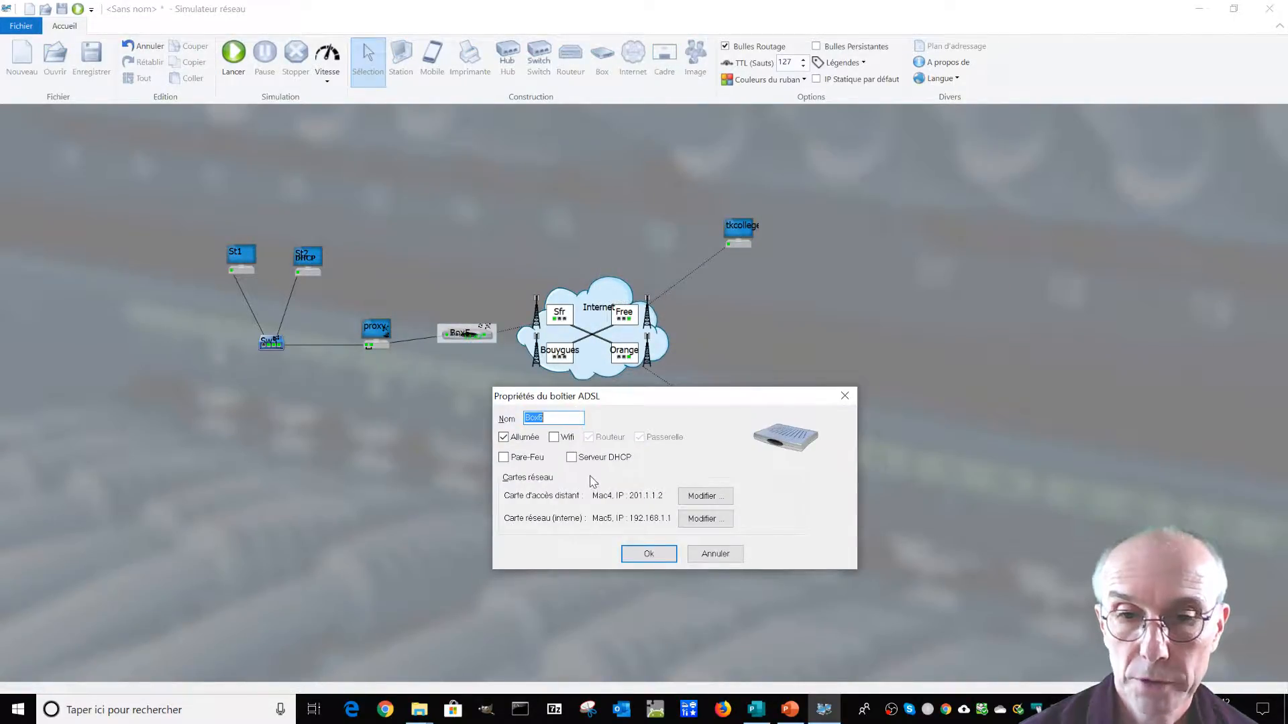
pyautogui.click(703, 498)
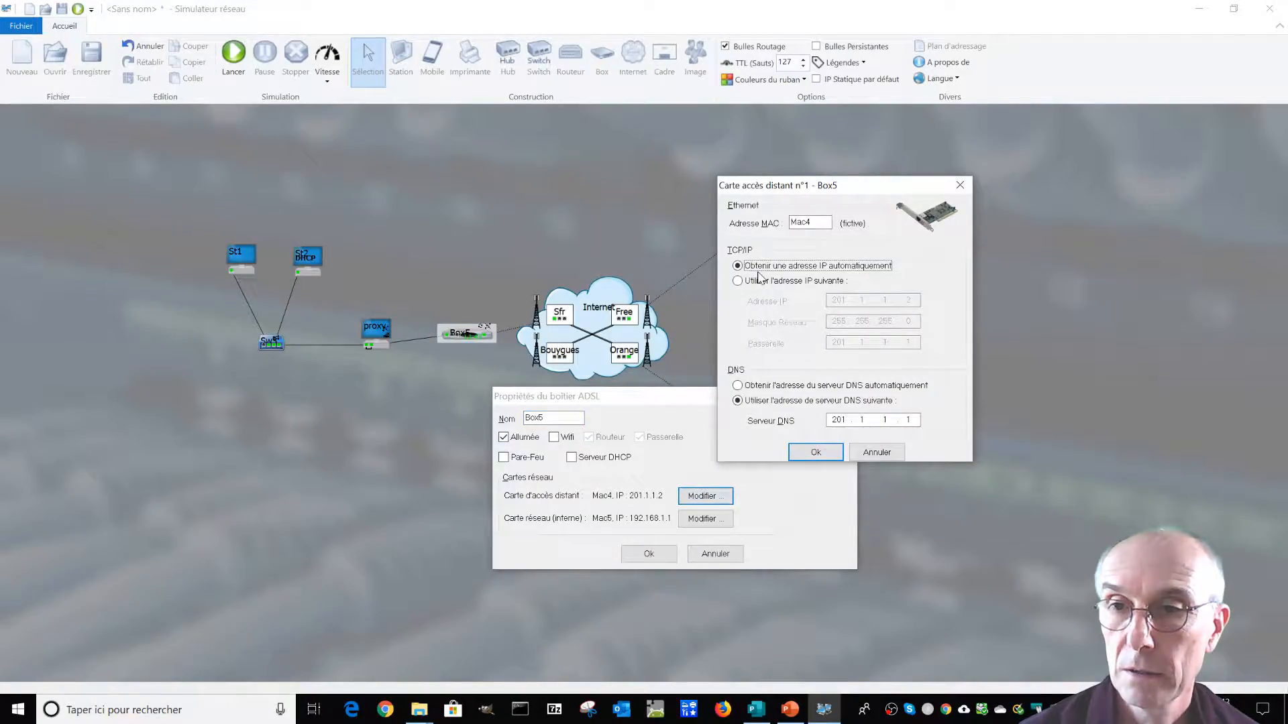
pyautogui.click(815, 454)
pyautogui.click(703, 519)
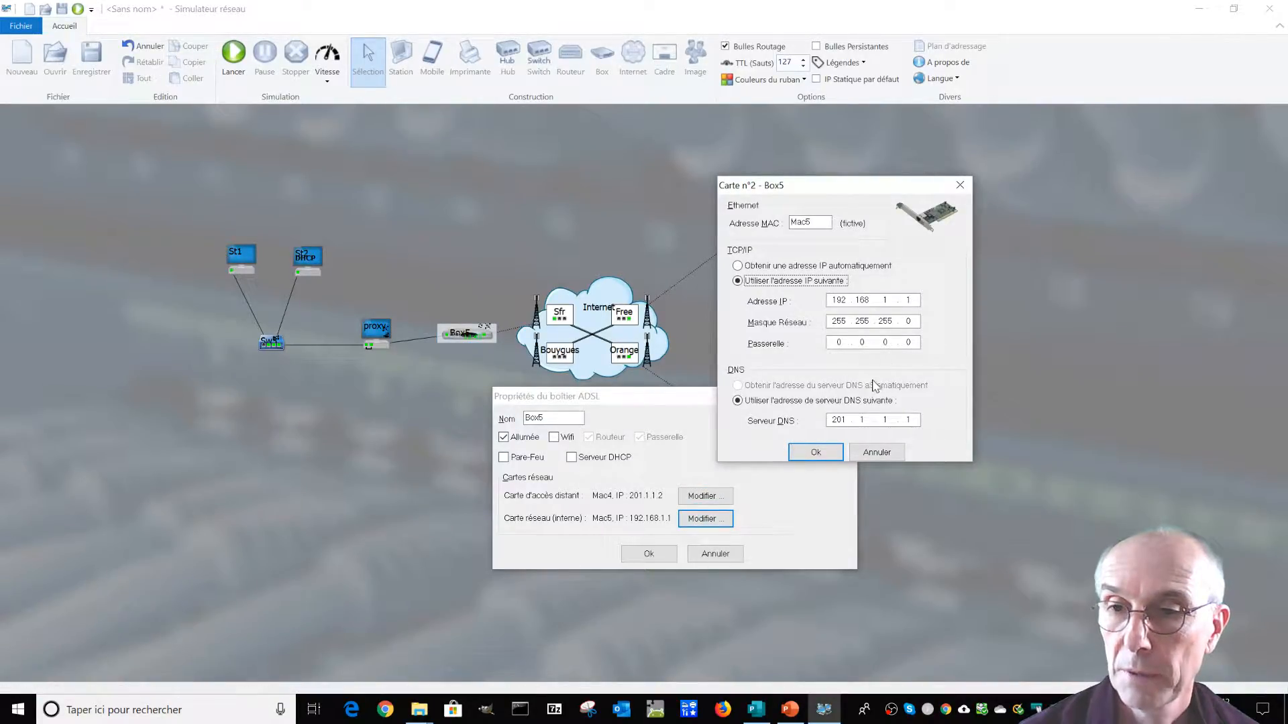
pyautogui.click(815, 452)
pyautogui.click(649, 553)
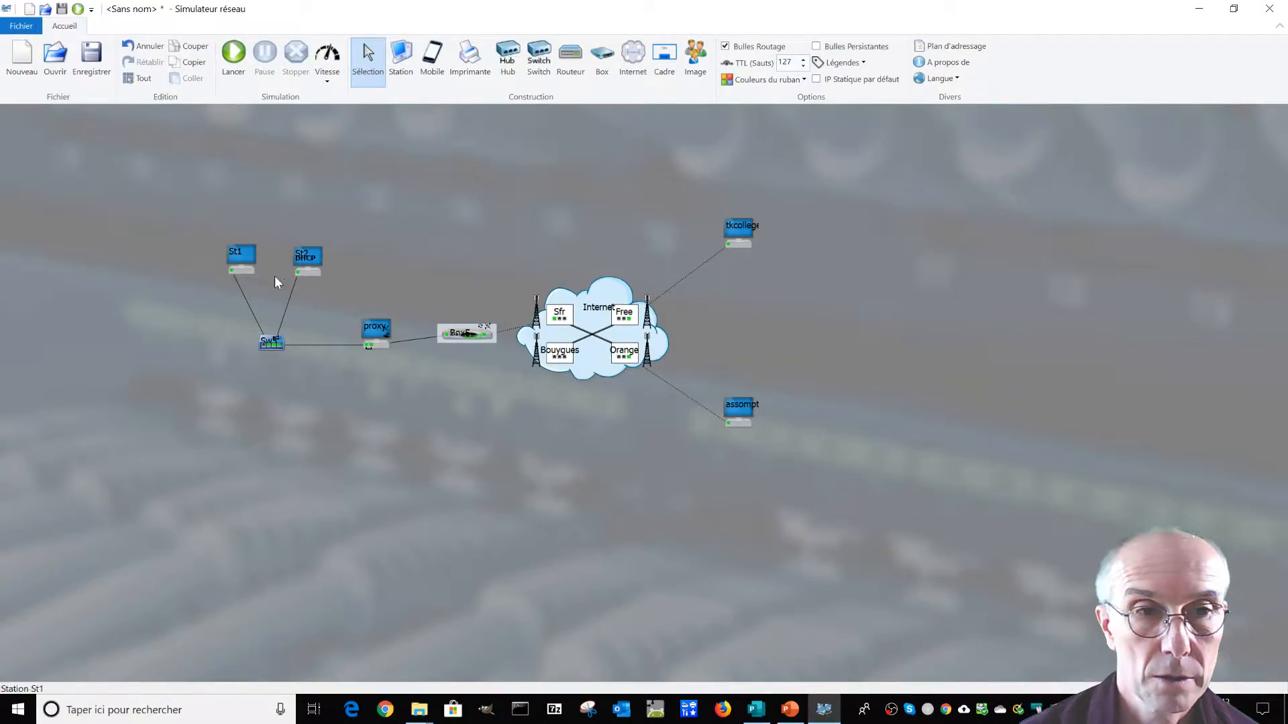
# - Review the Internet's domain name list and compare it with the IP address of station tkcollege
pyautogui.doubleClick(590, 352)
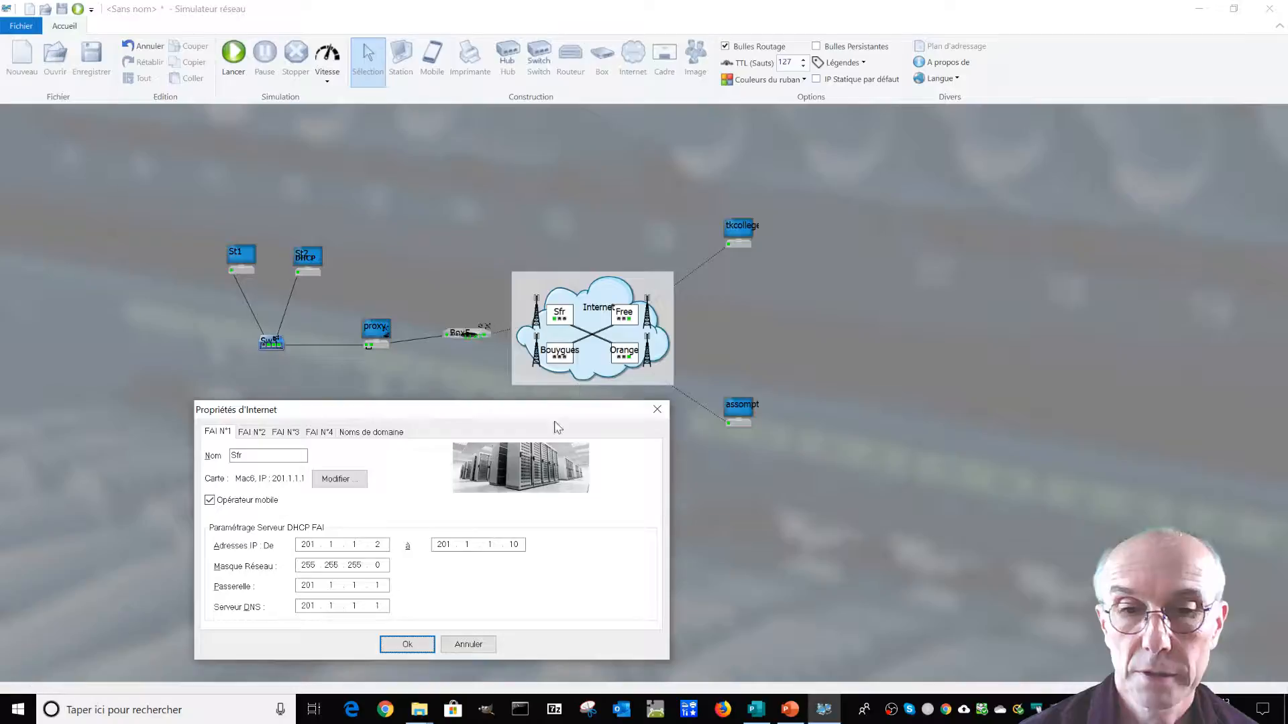
pyautogui.click(360, 434)
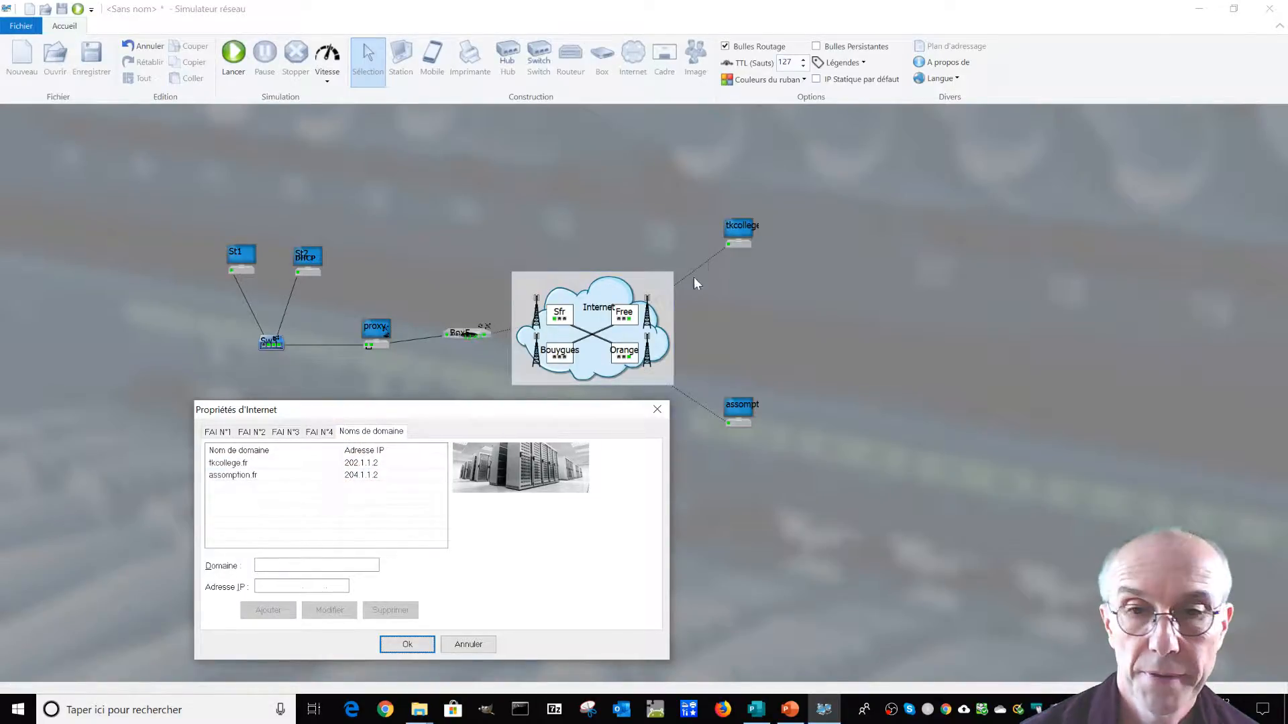
pyautogui.moveTo(726, 244)
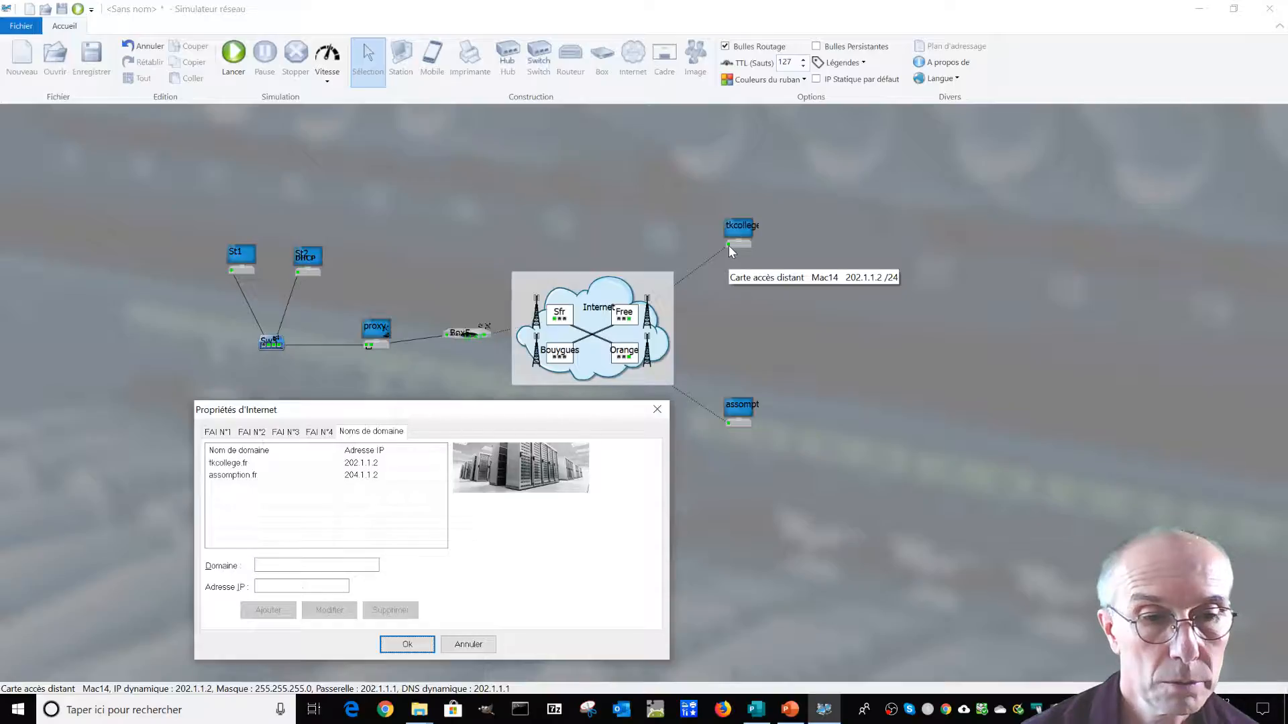
pyautogui.click(407, 644)
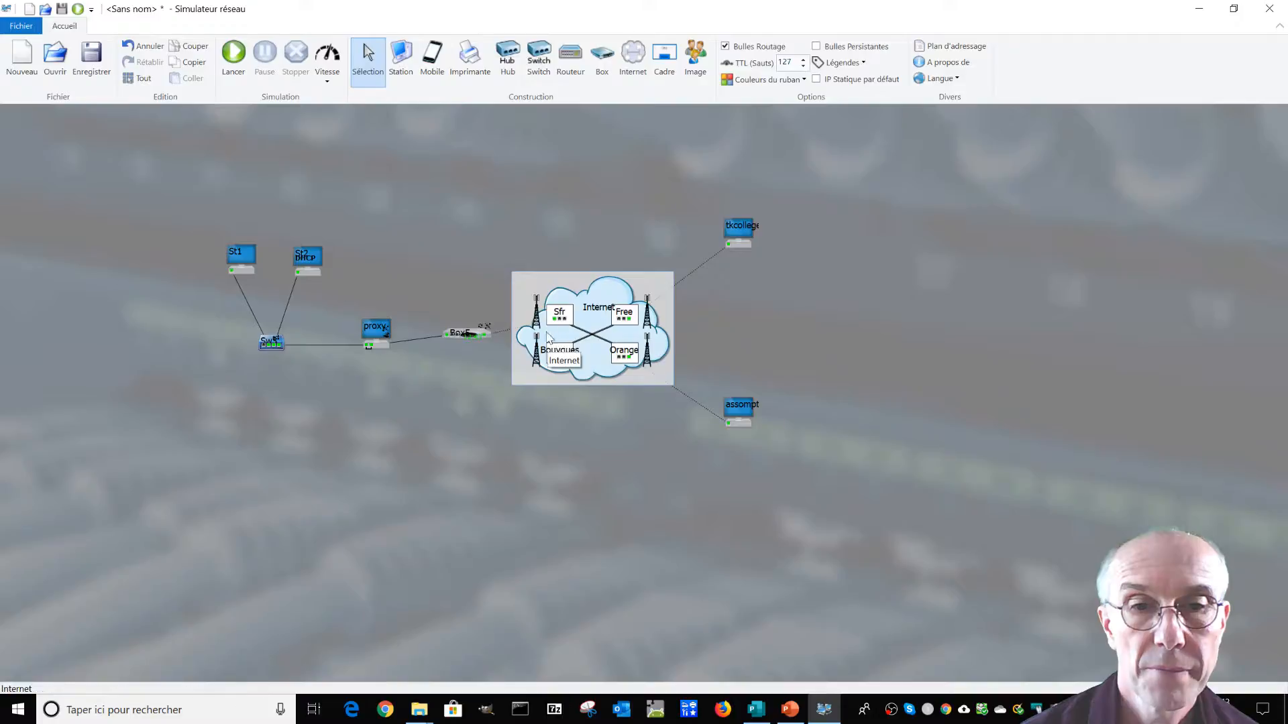
# - Check that the proxy station has its proxy server enabled and that St2 has its DHCP server enabled
pyautogui.doubleClick(376, 329)
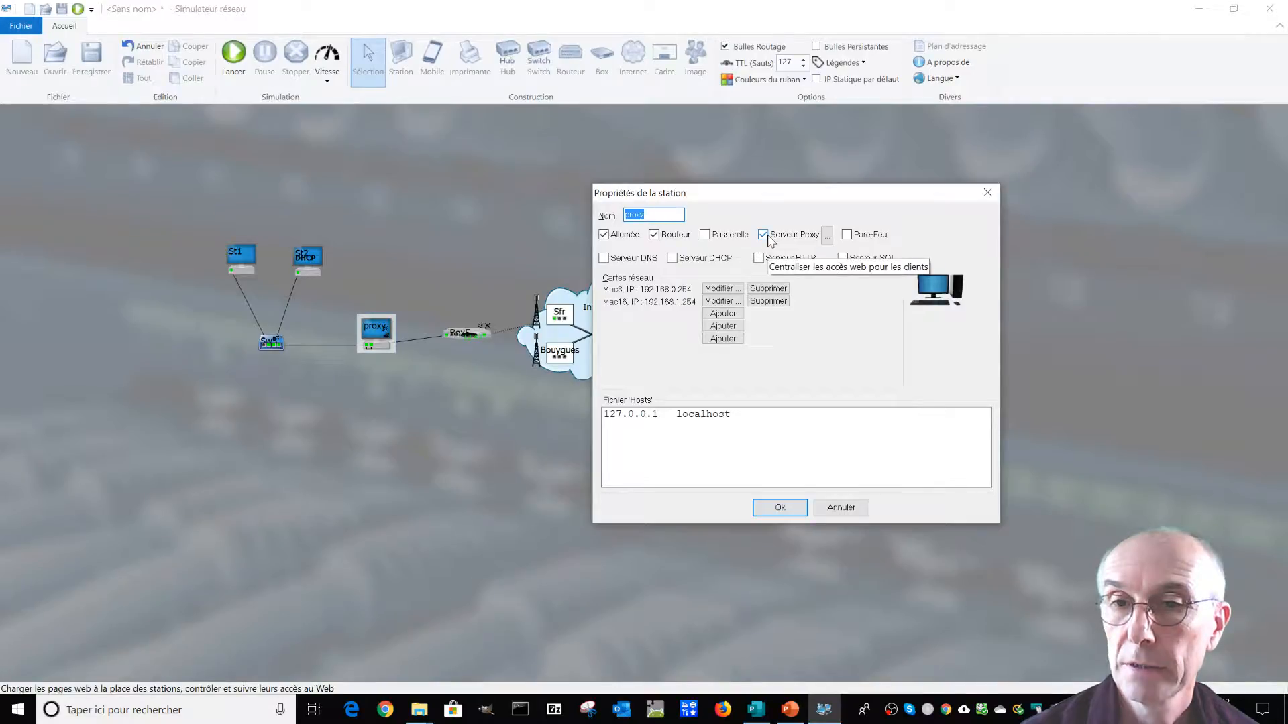
pyautogui.click(763, 514)
pyautogui.click(239, 270)
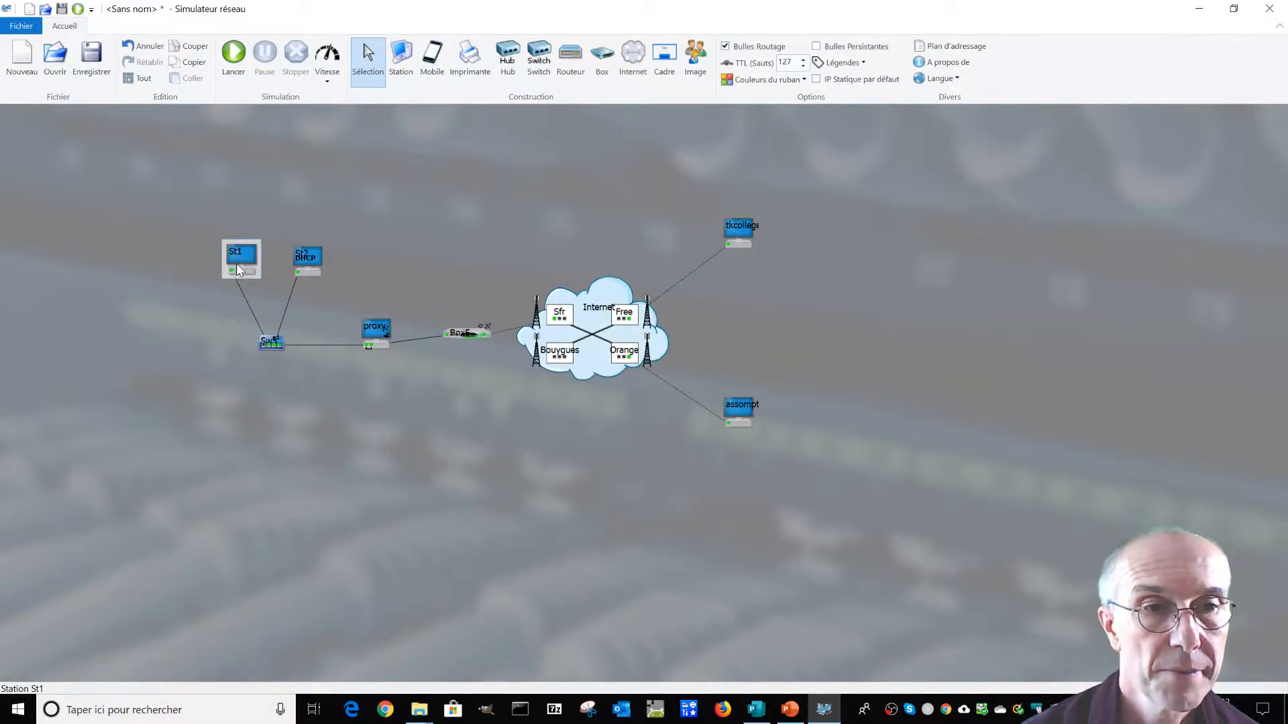
pyautogui.doubleClick(308, 260)
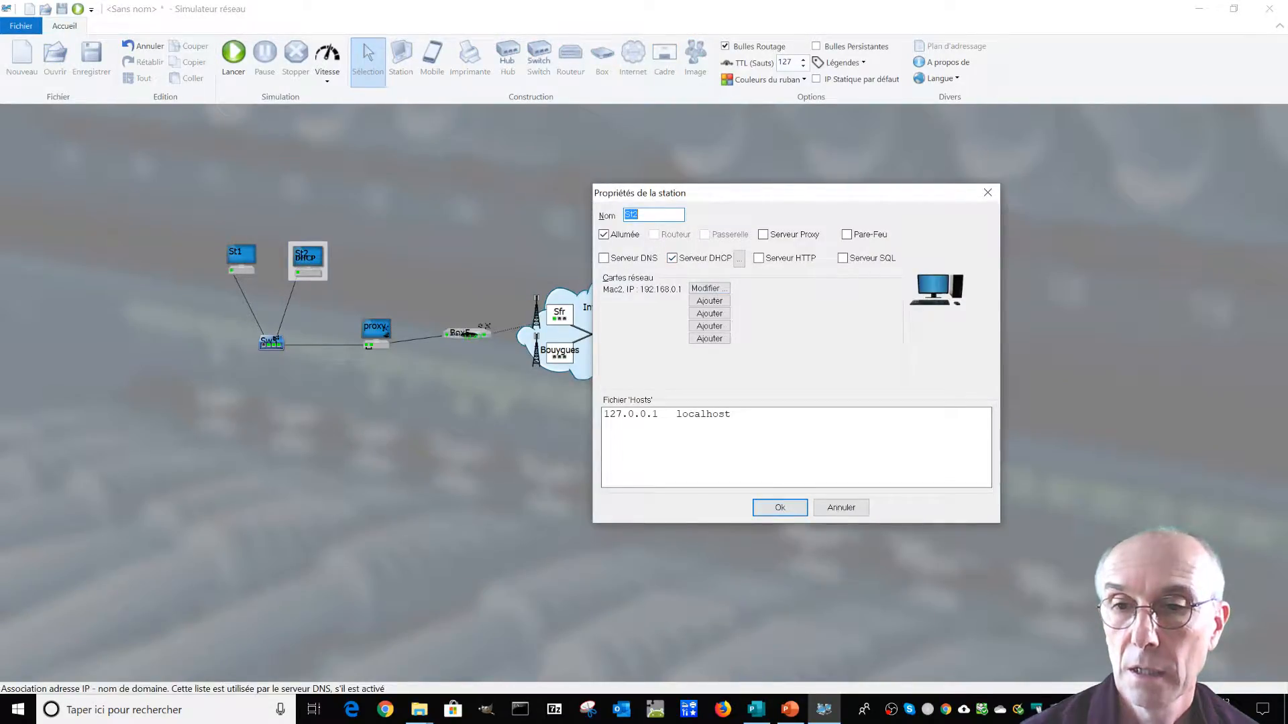
pyautogui.click(779, 508)
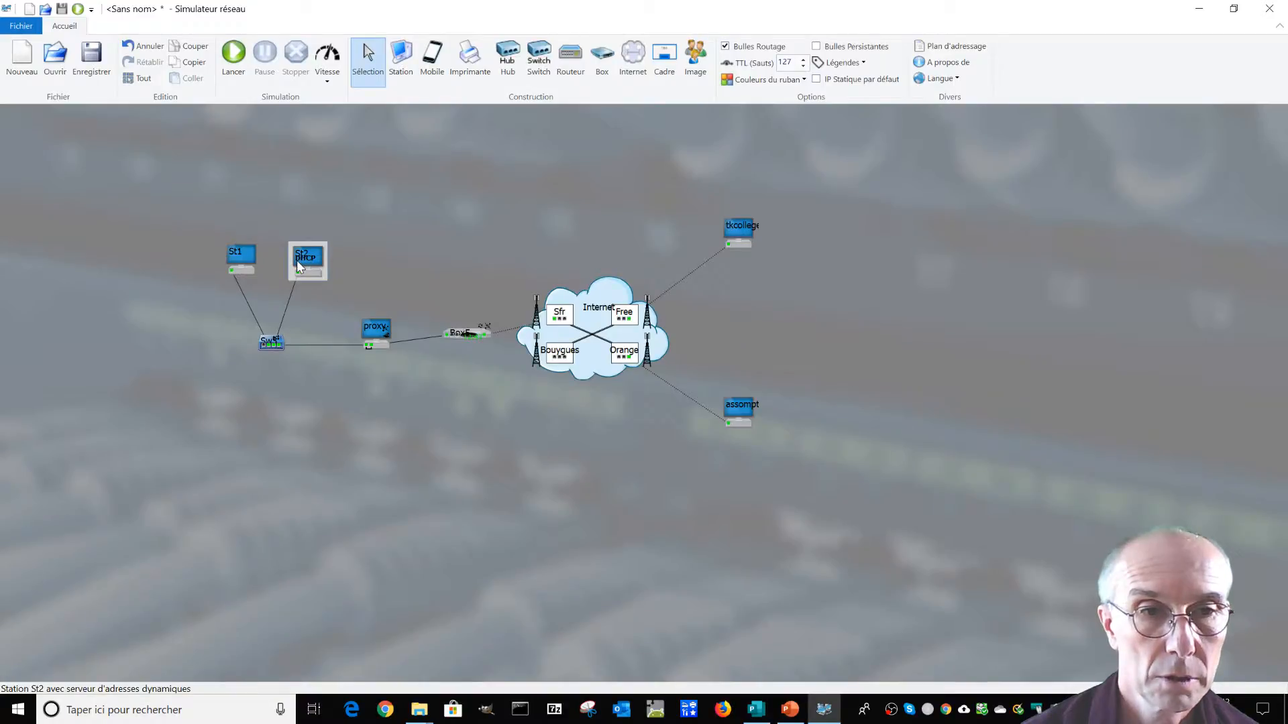
# - Open St2's web browser and configure it manually to use the proxy station's local address on port 3128 as proxy server
pyautogui.rightClick(300, 267)
pyautogui.click(383, 560)
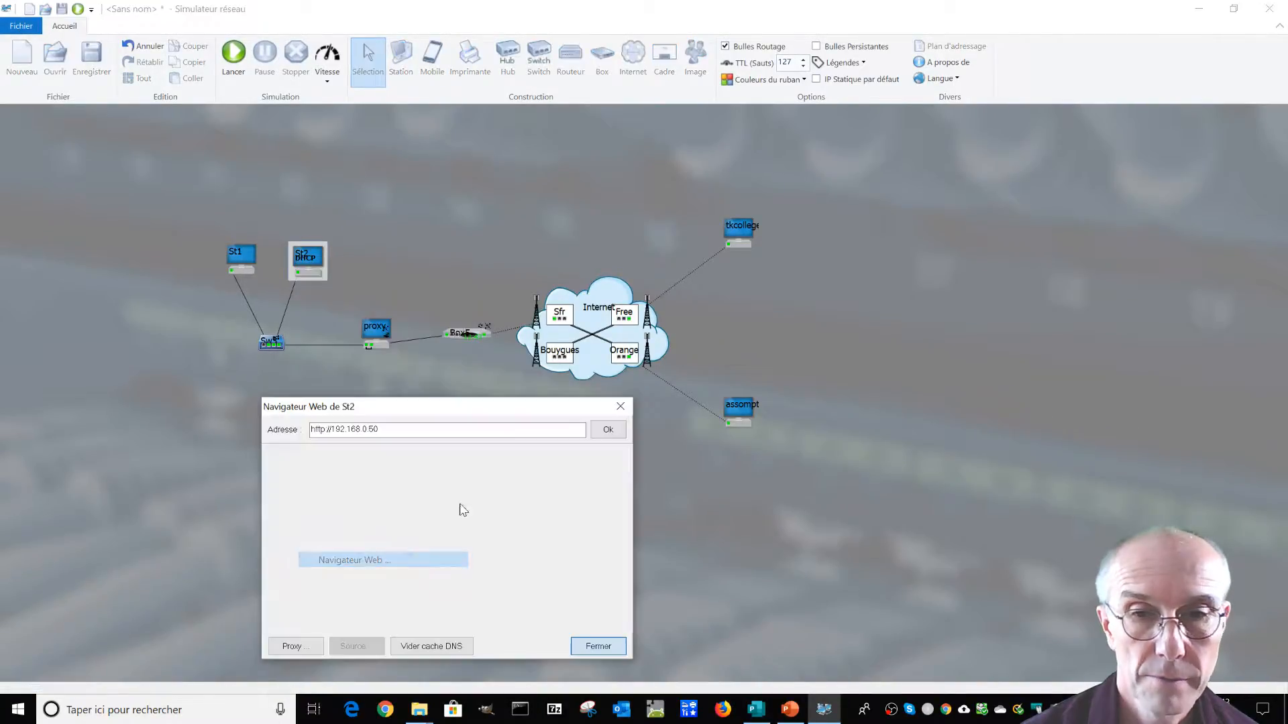
pyautogui.click(302, 648)
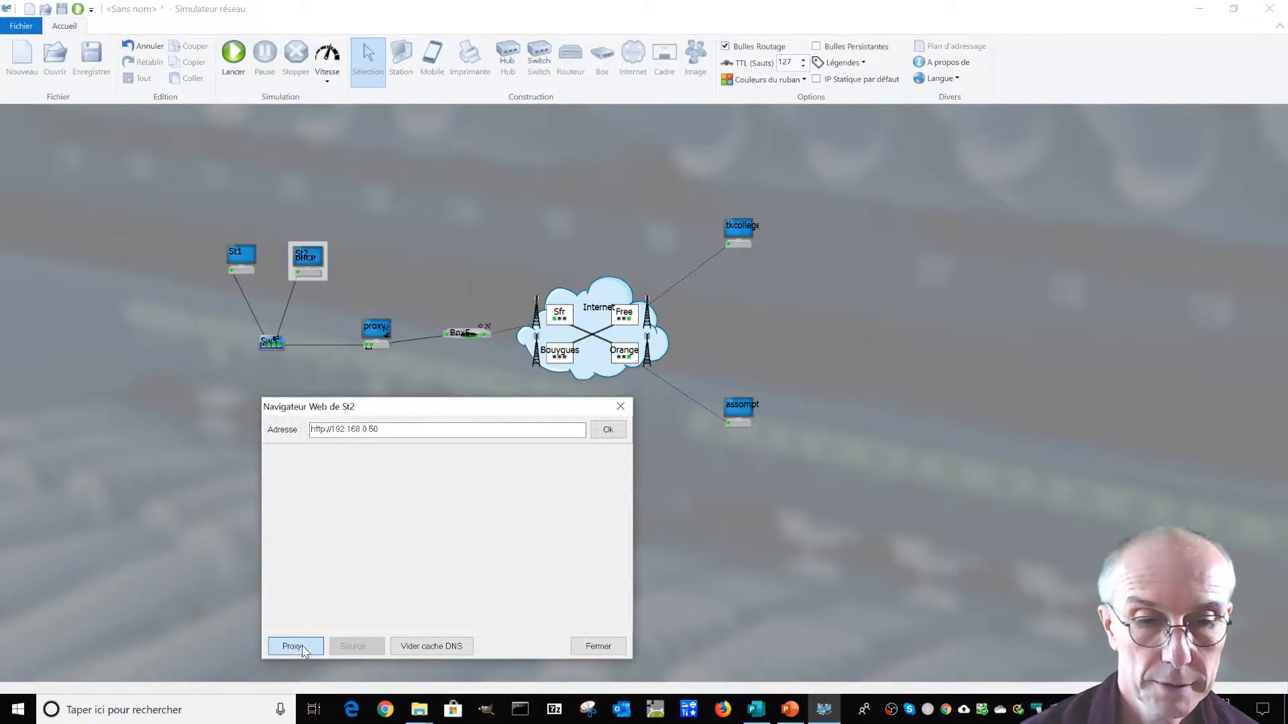
pyautogui.click(496, 349)
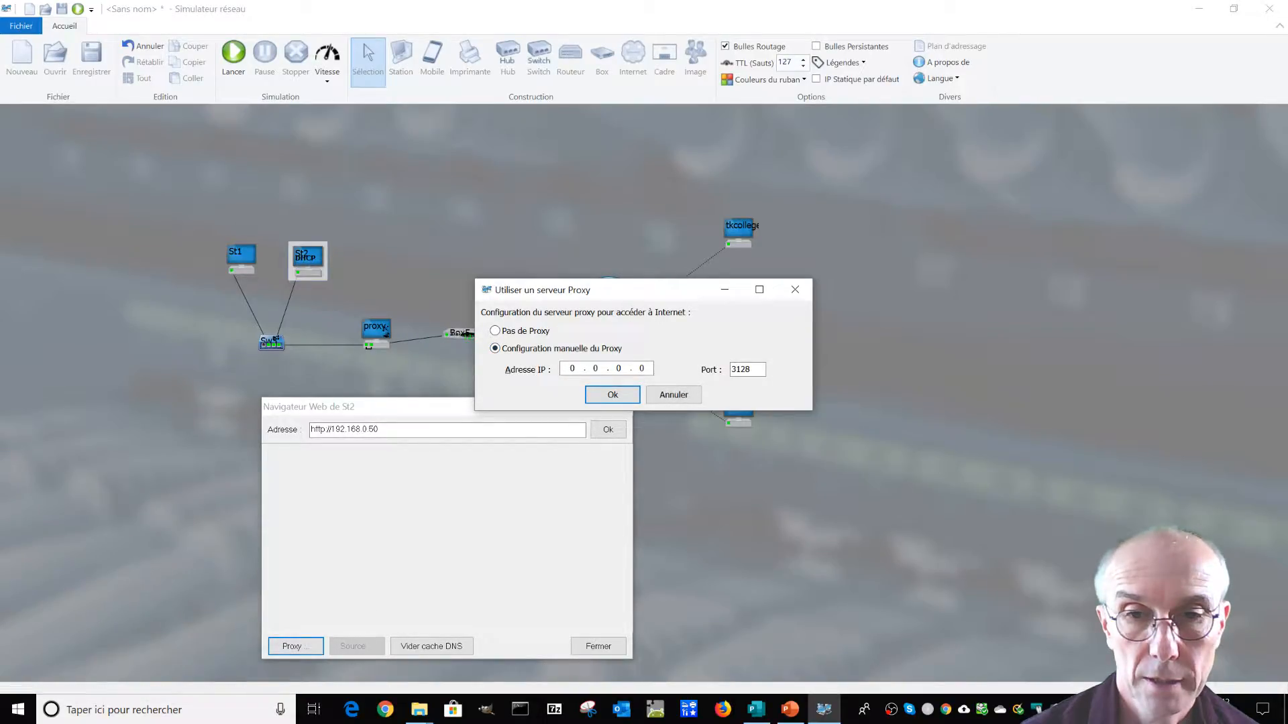
pyautogui.click(366, 344)
pyautogui.click(602, 397)
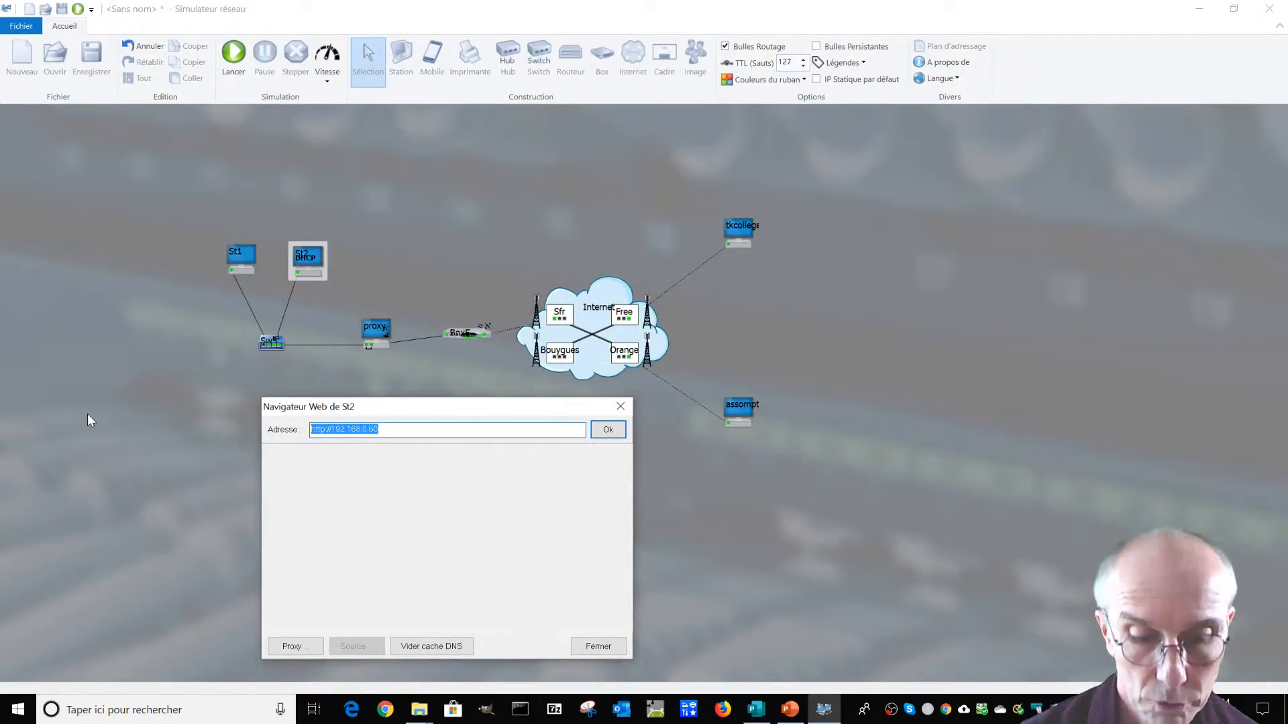
# - Request the site tkcollege.fr from St2's web browser, and close the browser
pyautogui.write('tkcollege.fr')
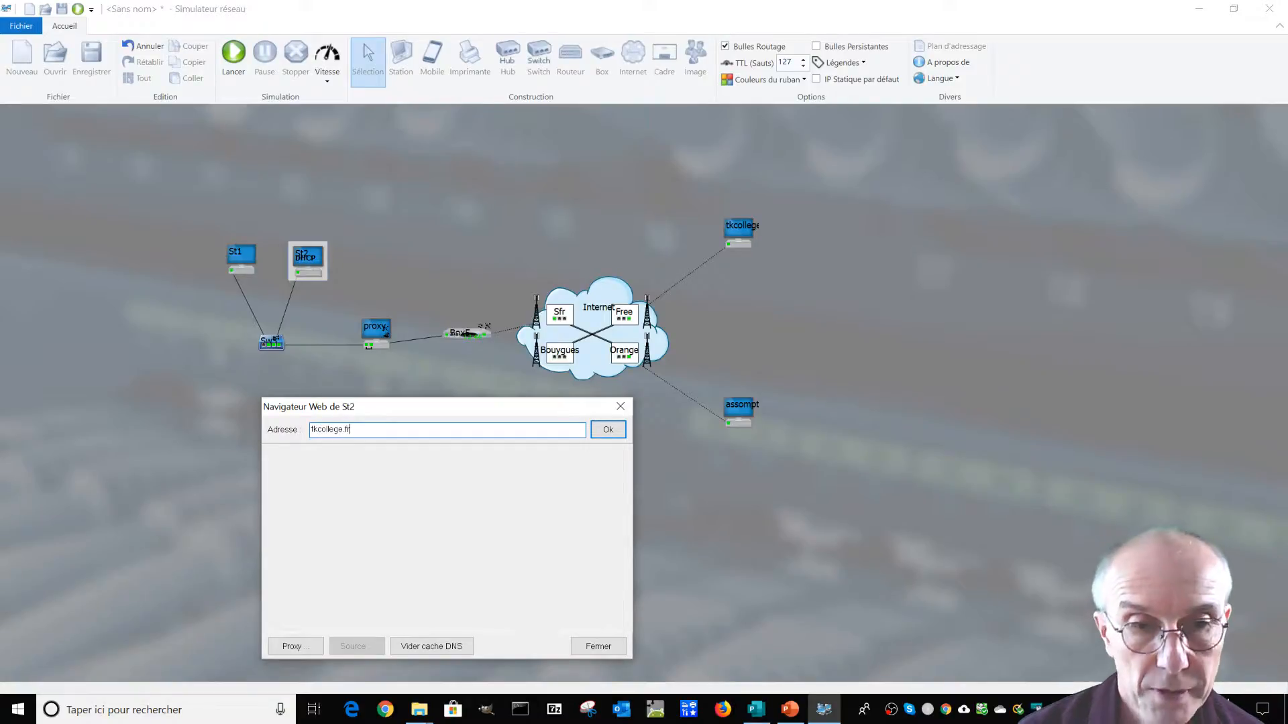
pyautogui.press('Return')
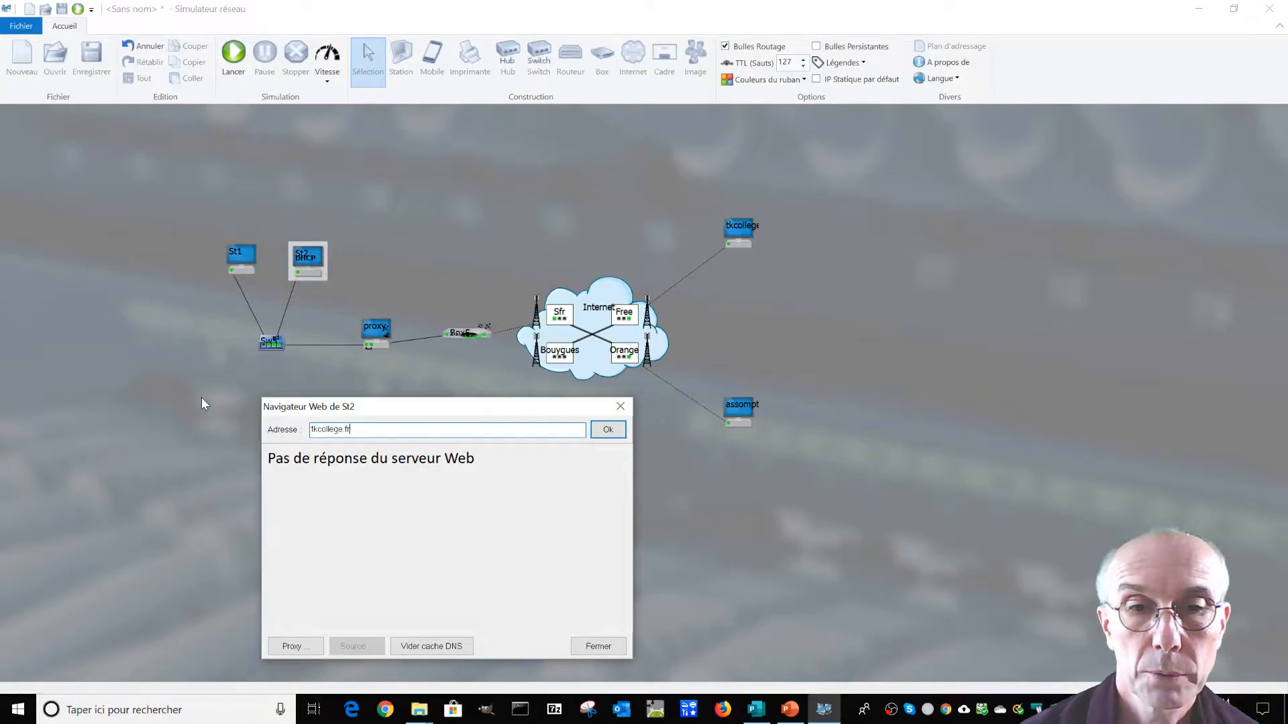
pyautogui.click(597, 646)
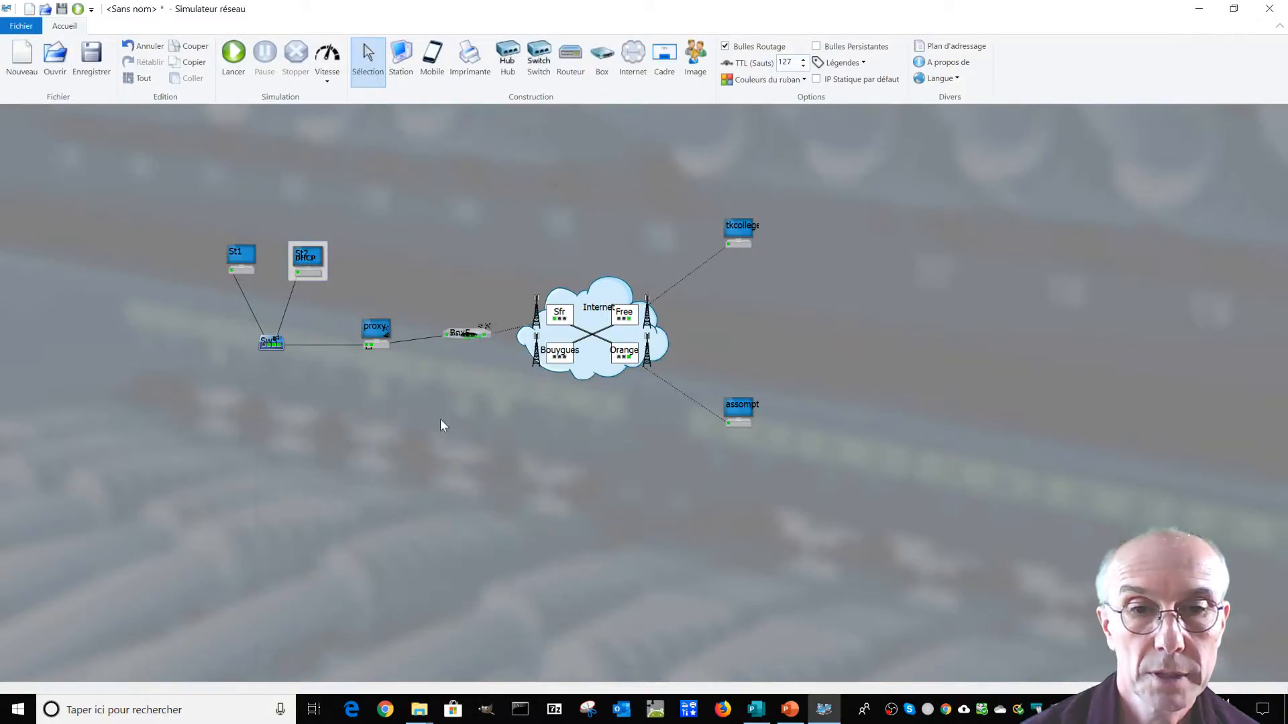
# - Check the station properties of St1, including its network card and enabled services
pyautogui.click(385, 341)
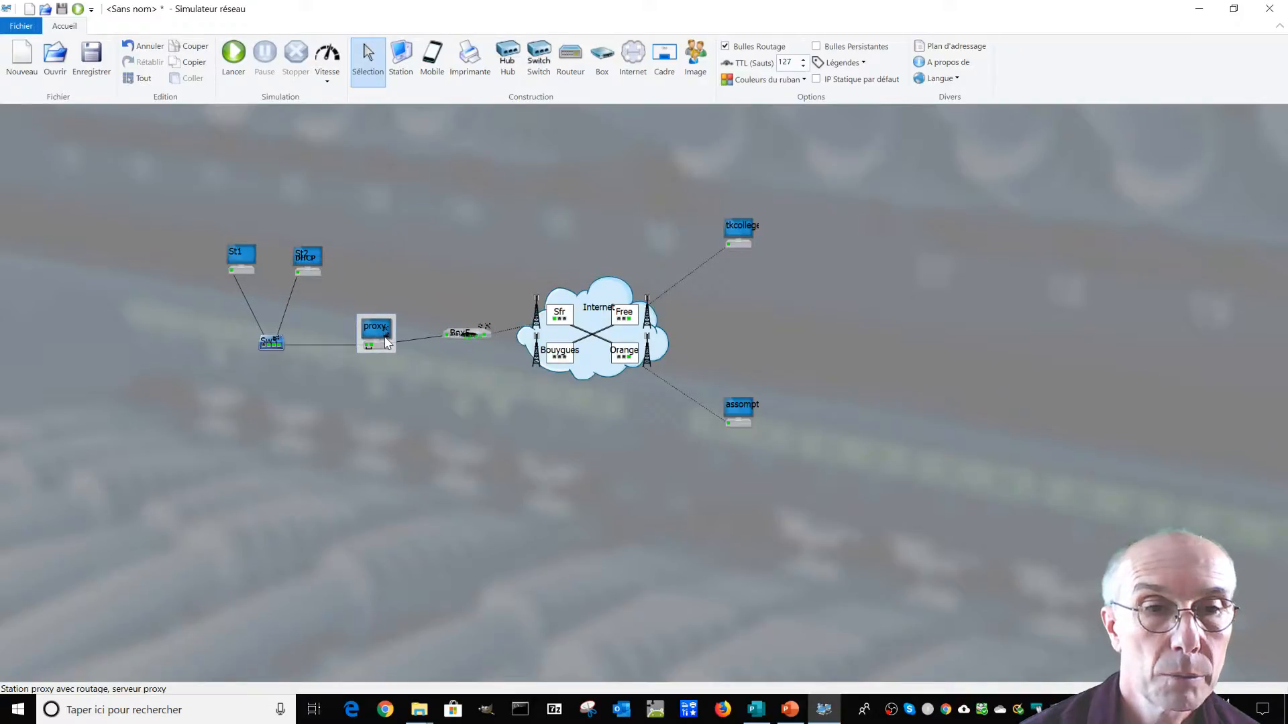
pyautogui.doubleClick(252, 265)
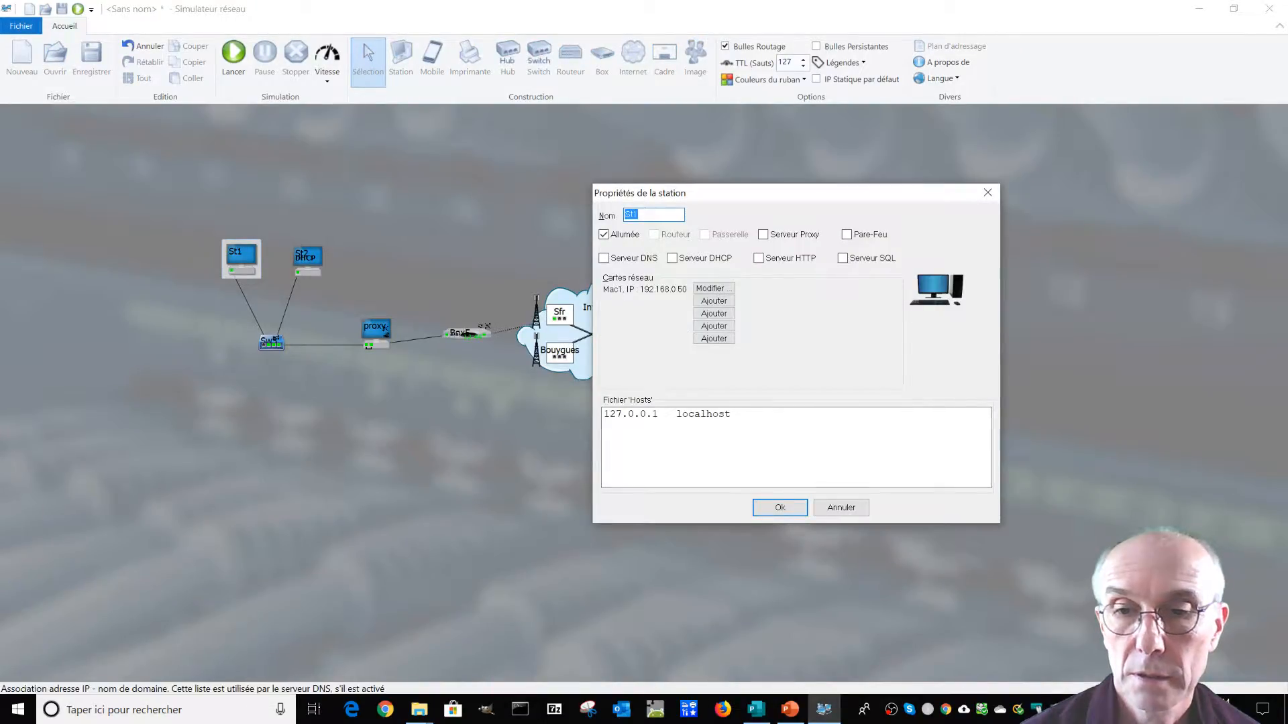
pyautogui.click(779, 507)
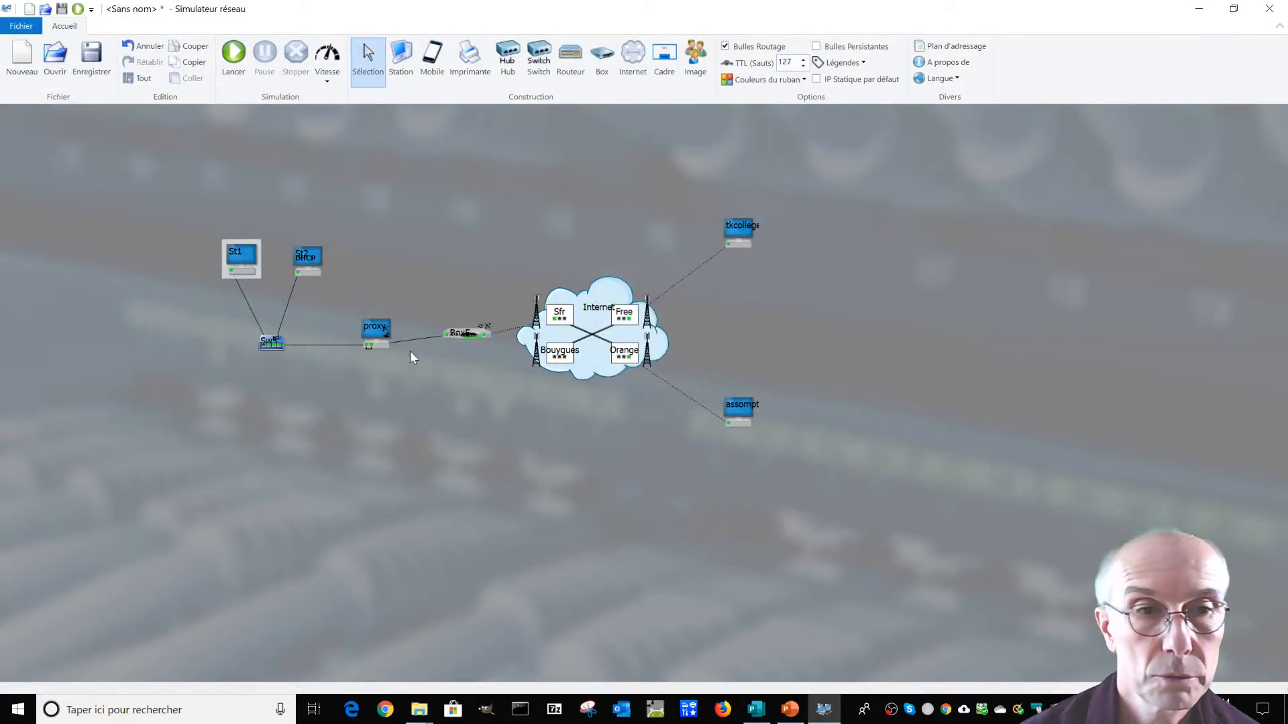
pyautogui.rightClick(251, 267)
pyautogui.click(361, 568)
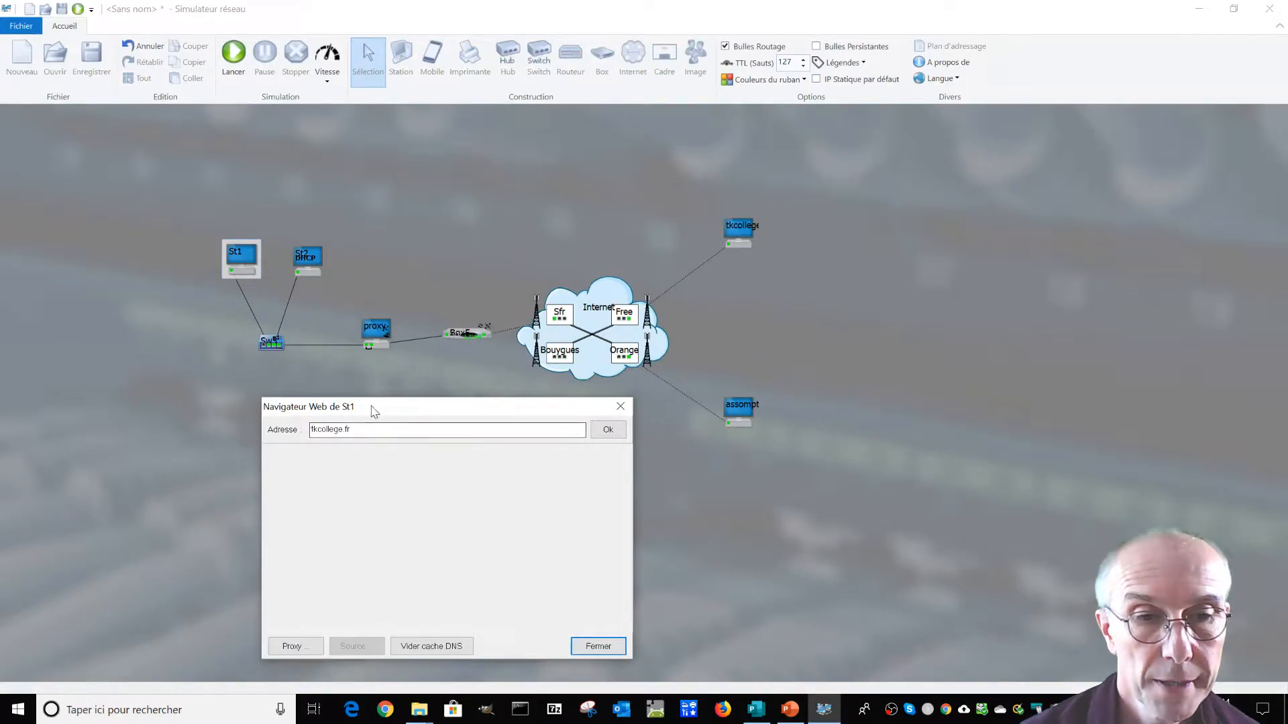
pyautogui.write('www.')
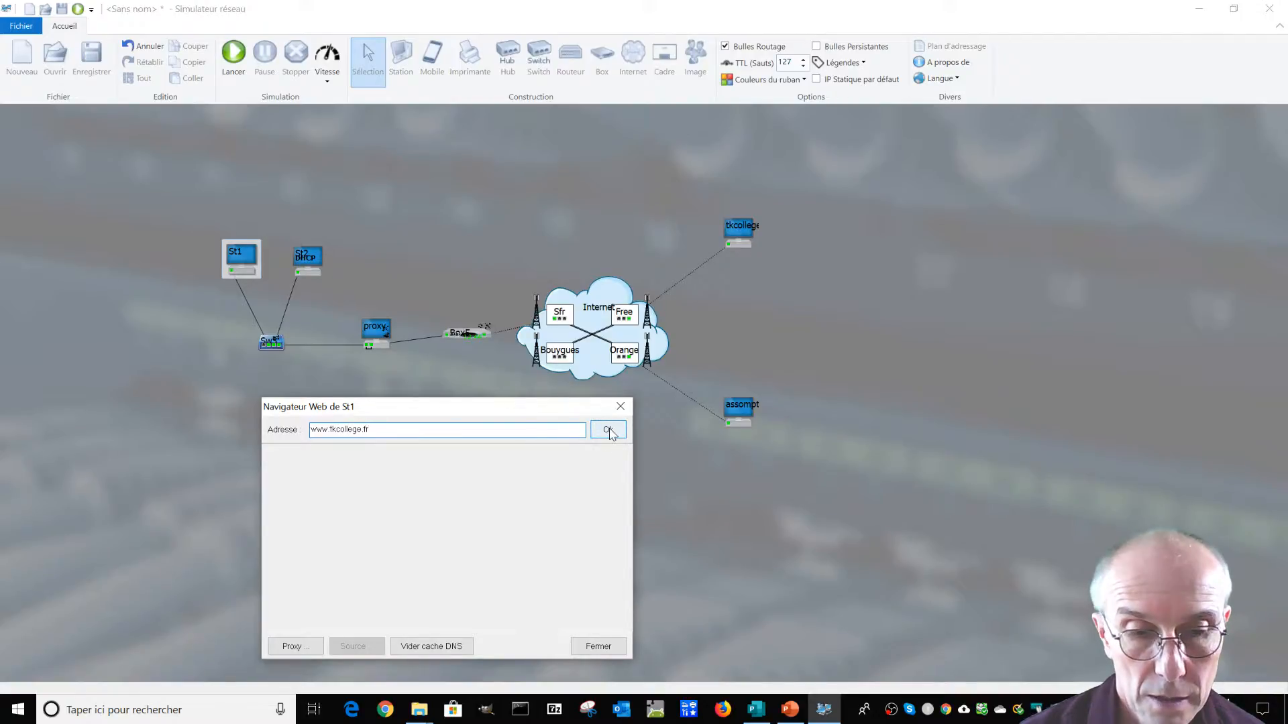
pyautogui.click(301, 650)
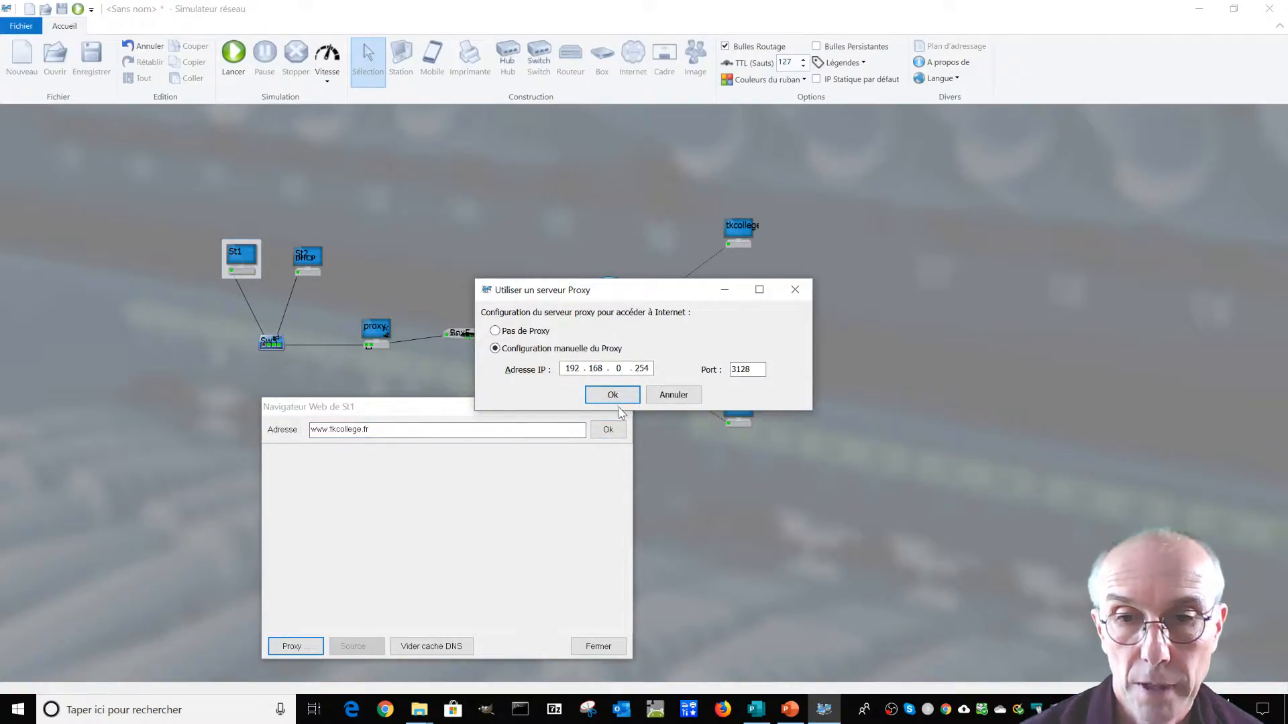
pyautogui.click(602, 394)
pyautogui.click(605, 431)
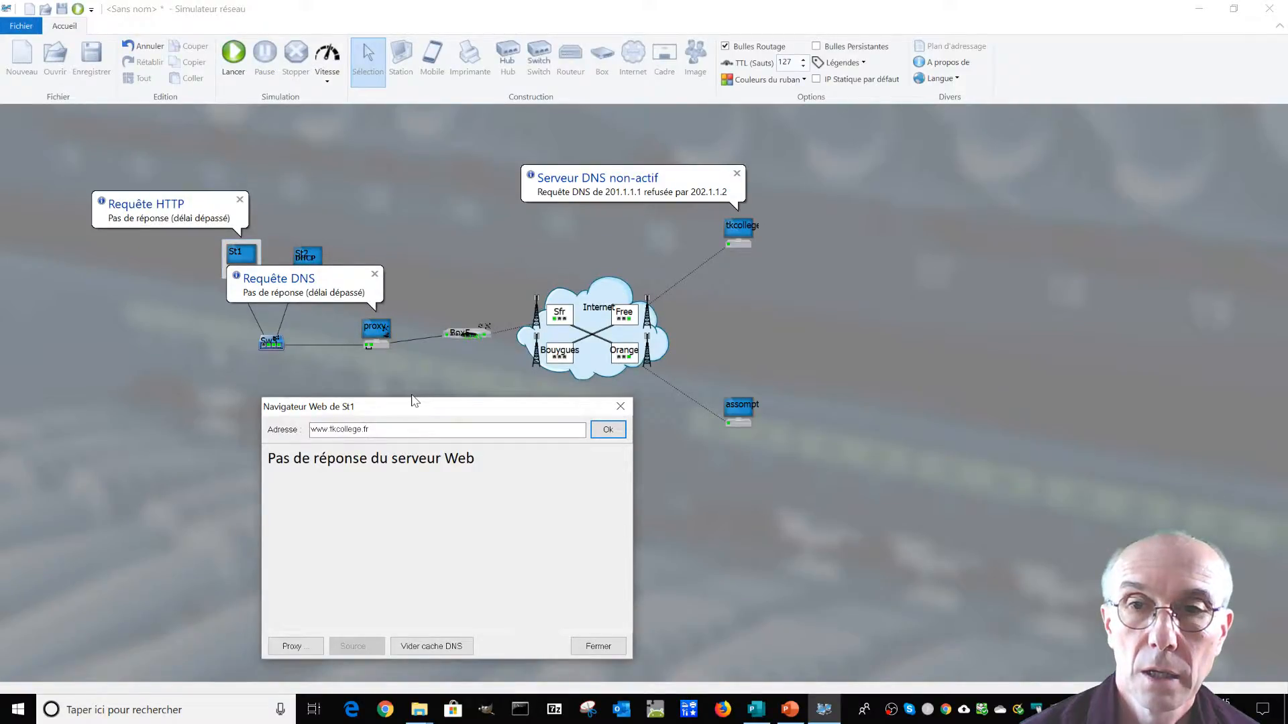
pyautogui.click(751, 236)
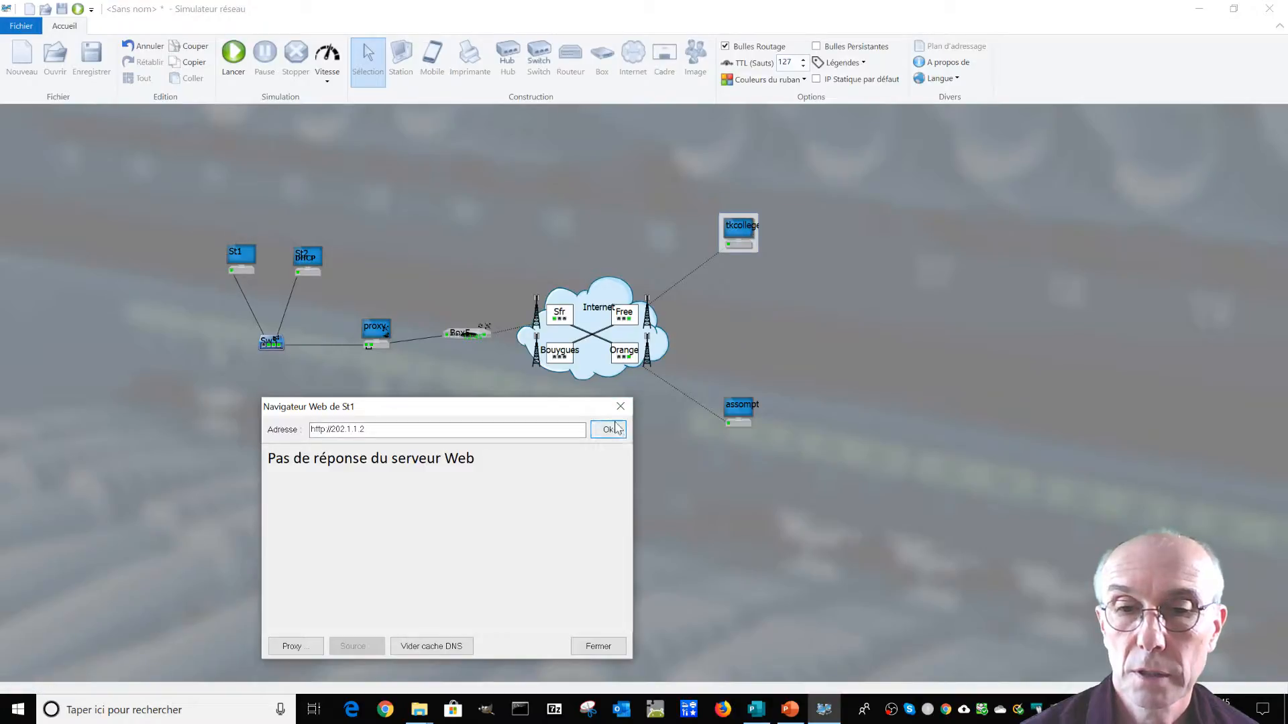
pyautogui.click(620, 409)
# - Enable the HTTP server and the SQL server on station tkcollege and validate its properties
pyautogui.doubleClick(731, 240)
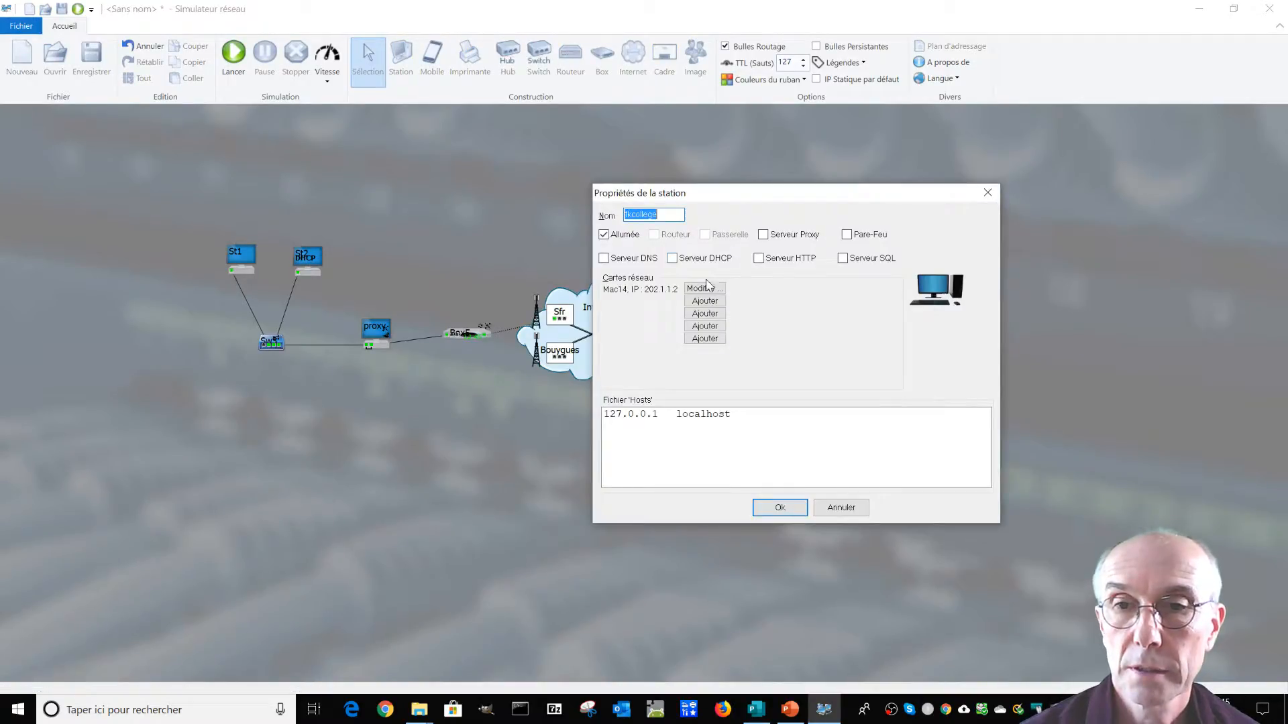
pyautogui.click(759, 260)
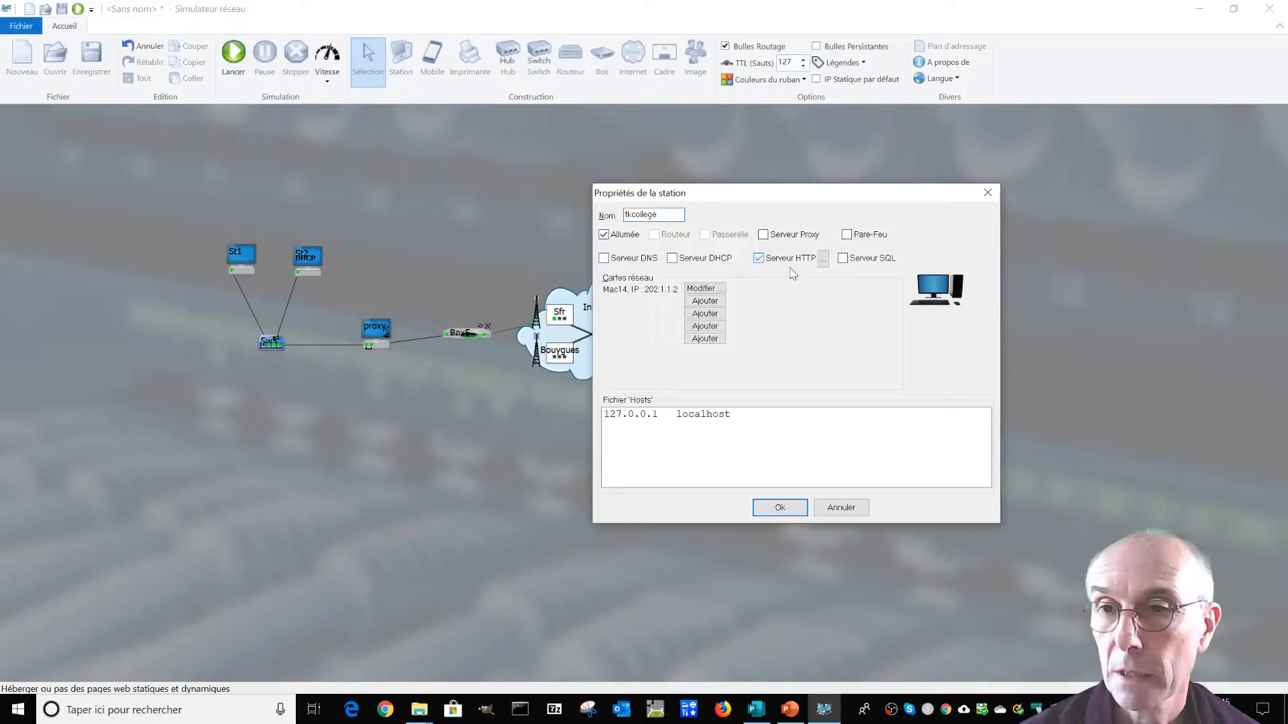
pyautogui.click(844, 260)
pyautogui.click(781, 510)
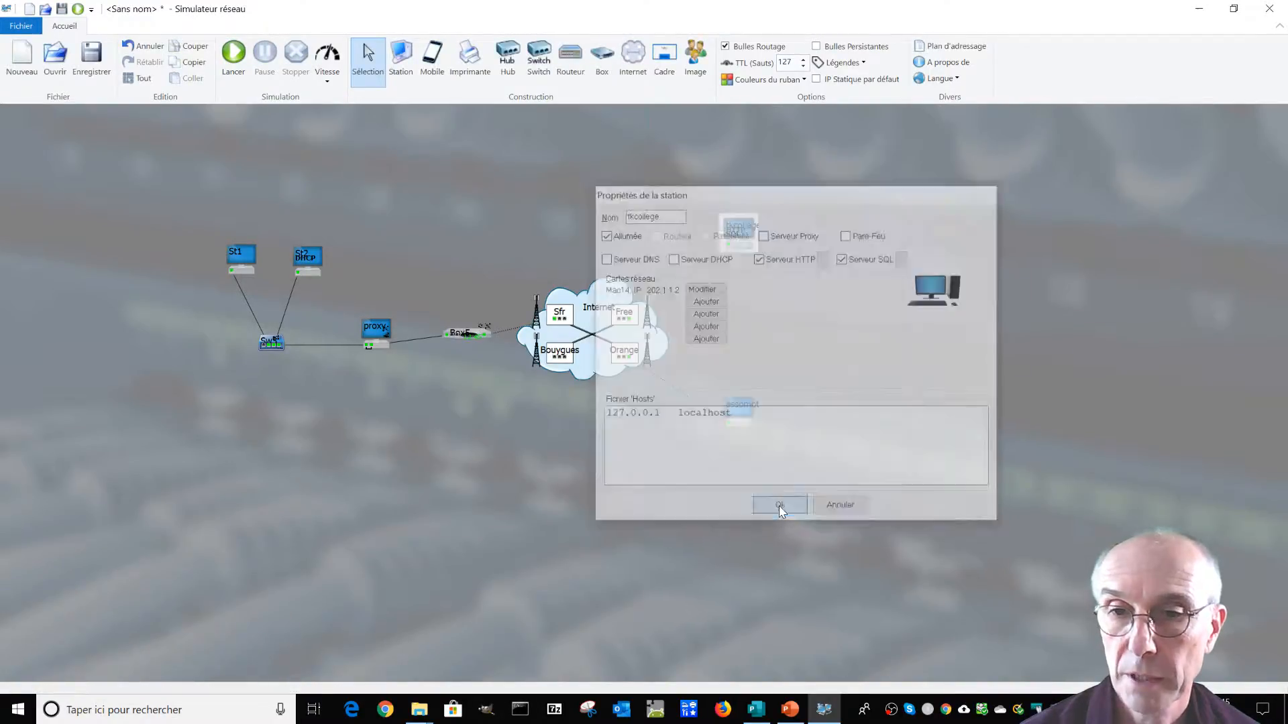
# - Enable the HTTP server and the SQL server on station assomption and validate its properties
pyautogui.doubleClick(738, 411)
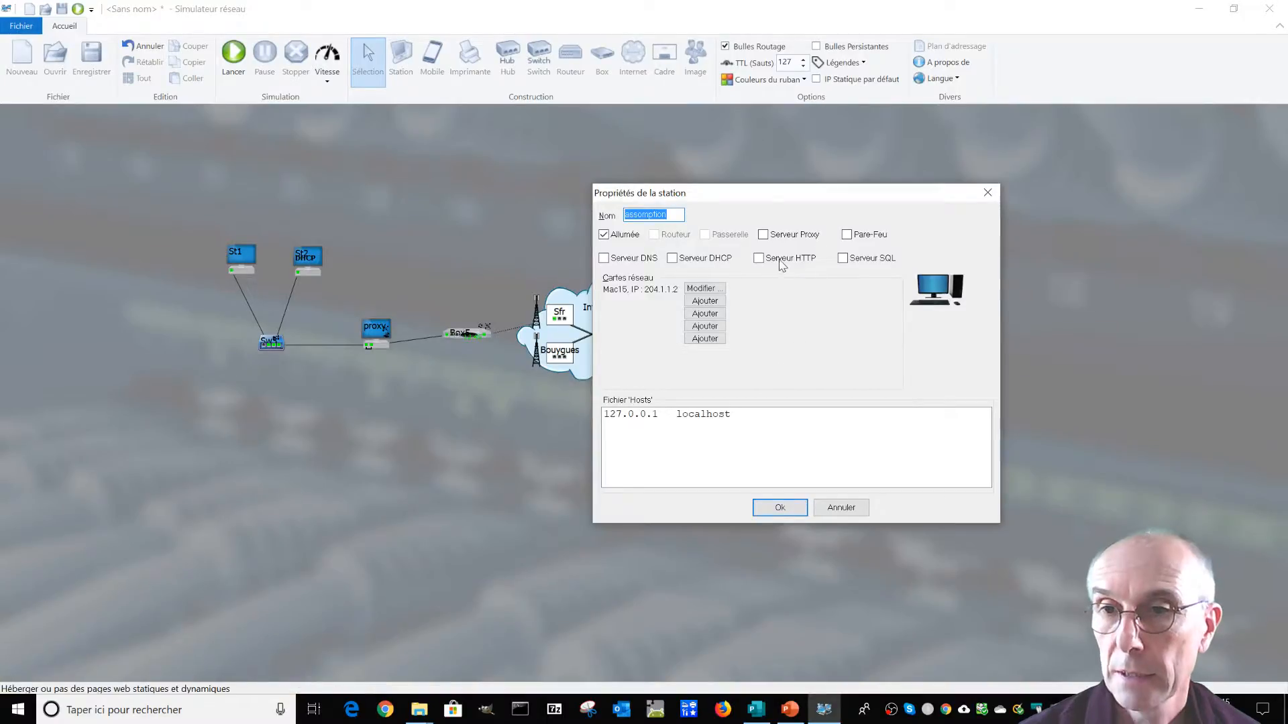
pyautogui.click(759, 259)
pyautogui.click(843, 259)
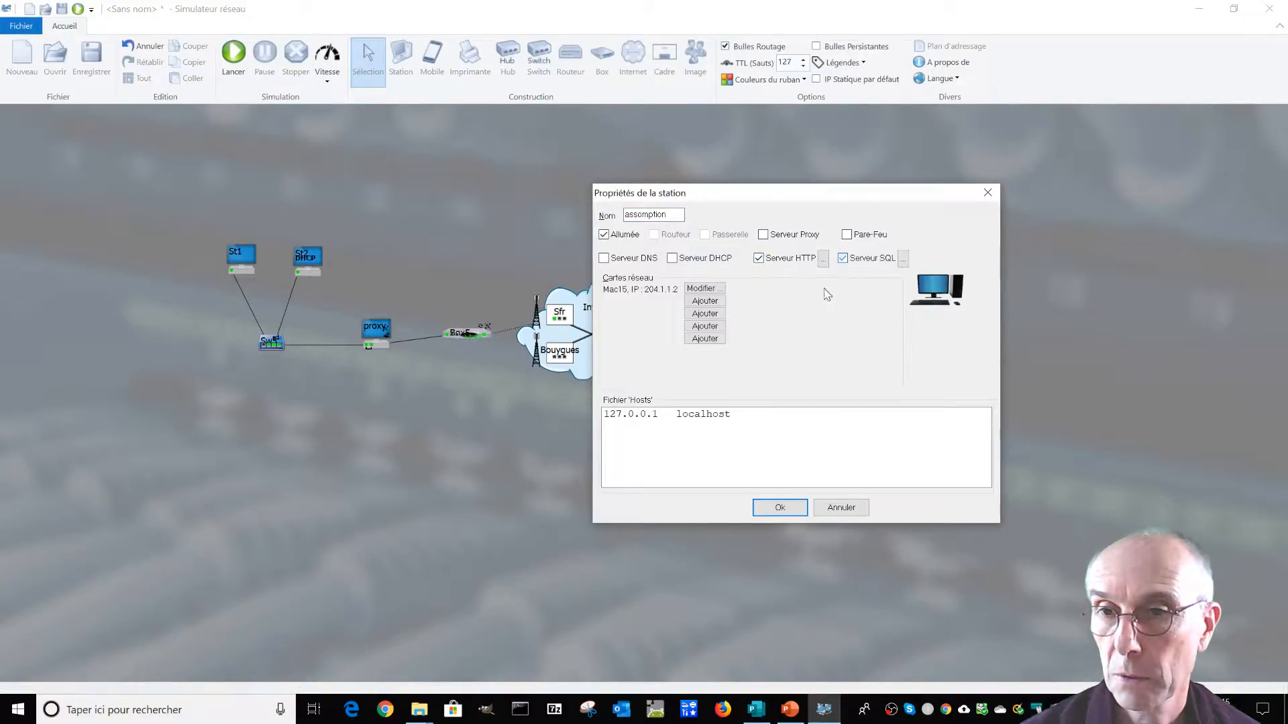
pyautogui.click(778, 507)
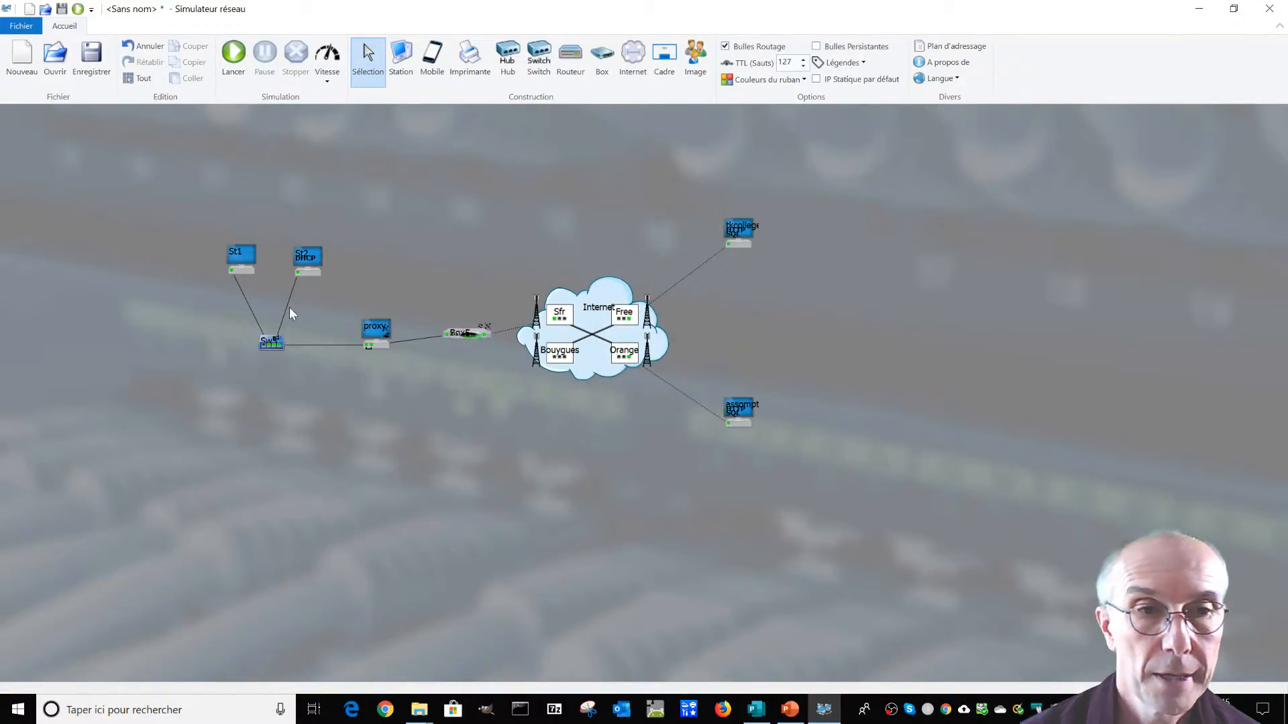
# - Request tkcollege.fr from St1's web browser and close the browser once the home page has loaded
pyautogui.doubleClick(241, 258)
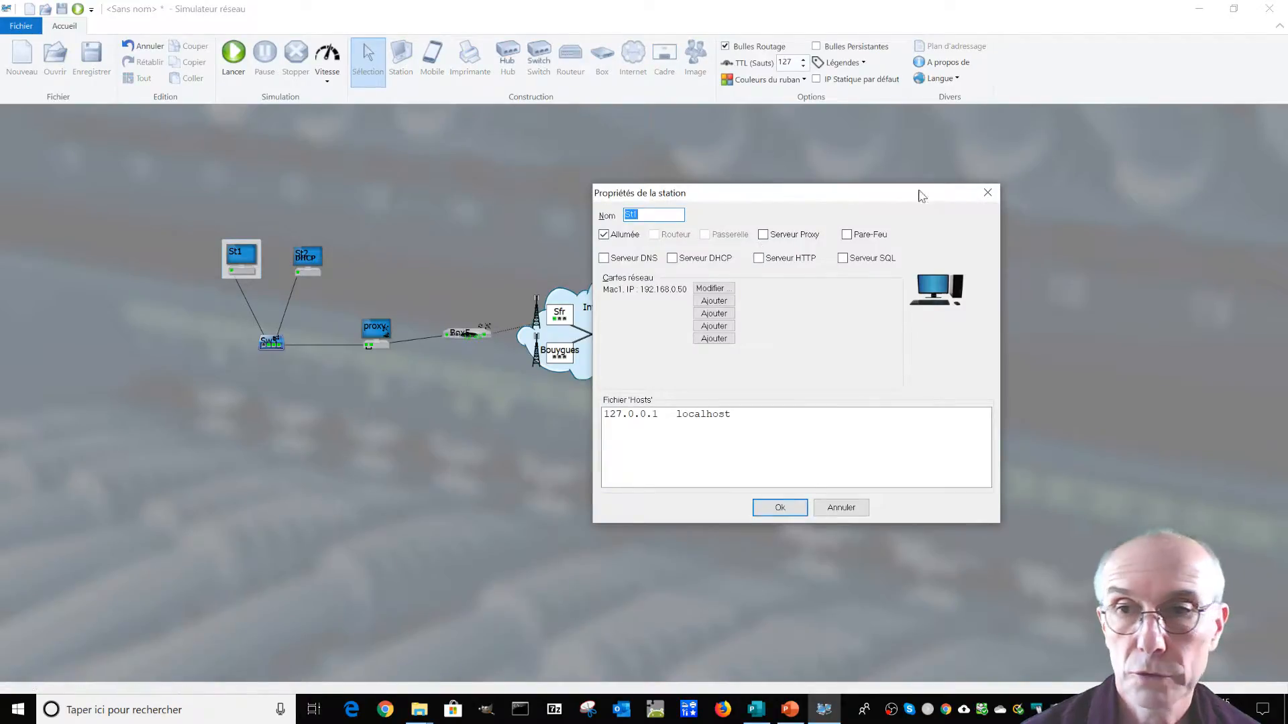
pyautogui.click(986, 193)
pyautogui.rightClick(246, 265)
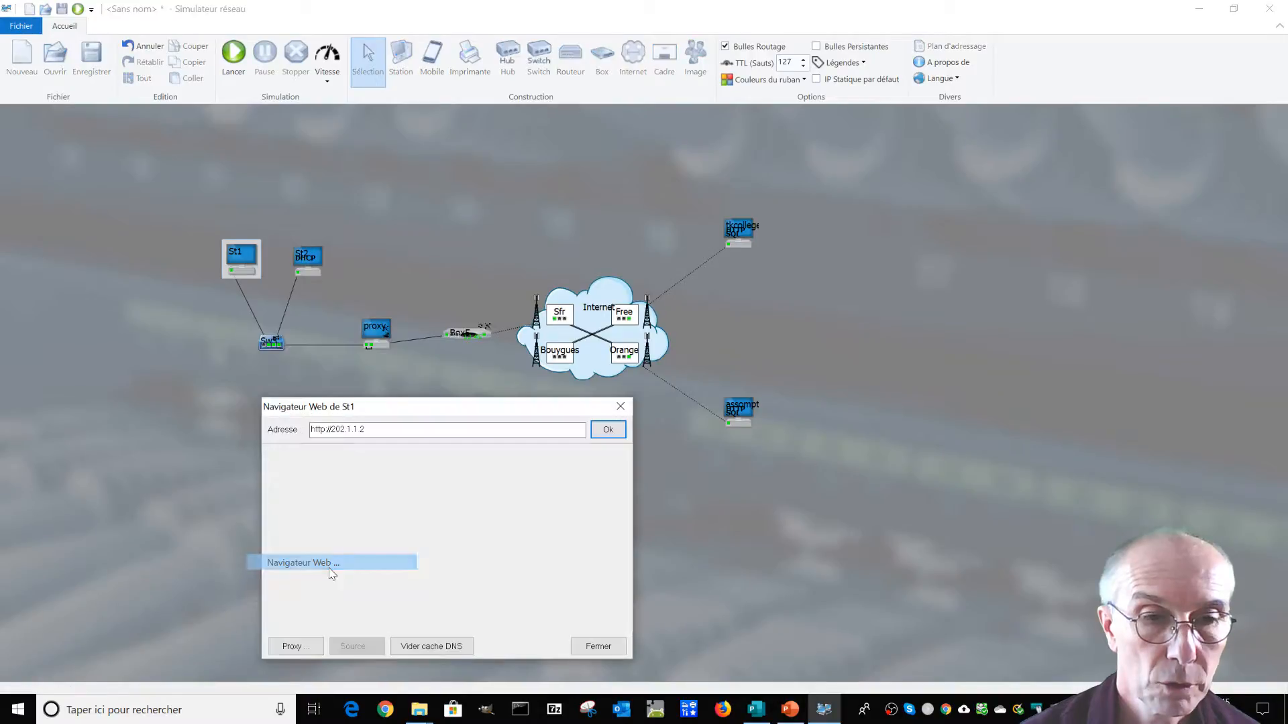
pyautogui.click(325, 565)
pyautogui.moveTo(367, 429); pyautogui.dragTo(190, 424)
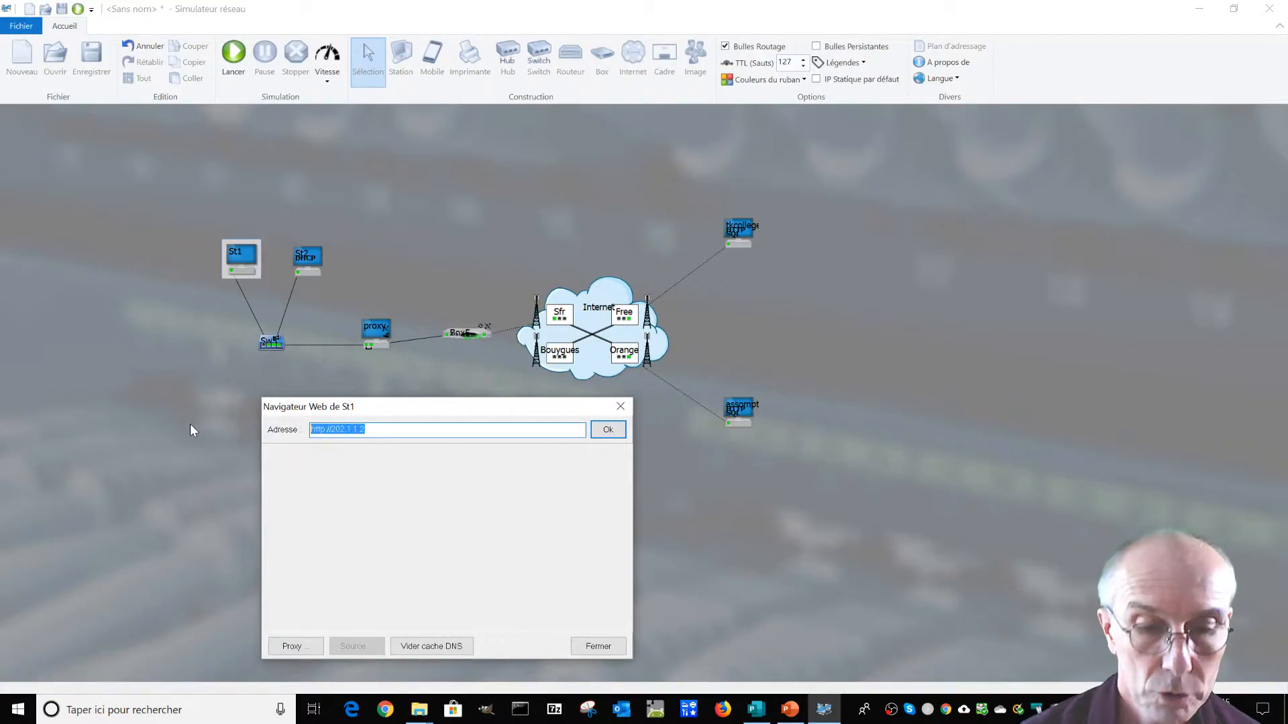
pyautogui.write('tkcollege.fr')
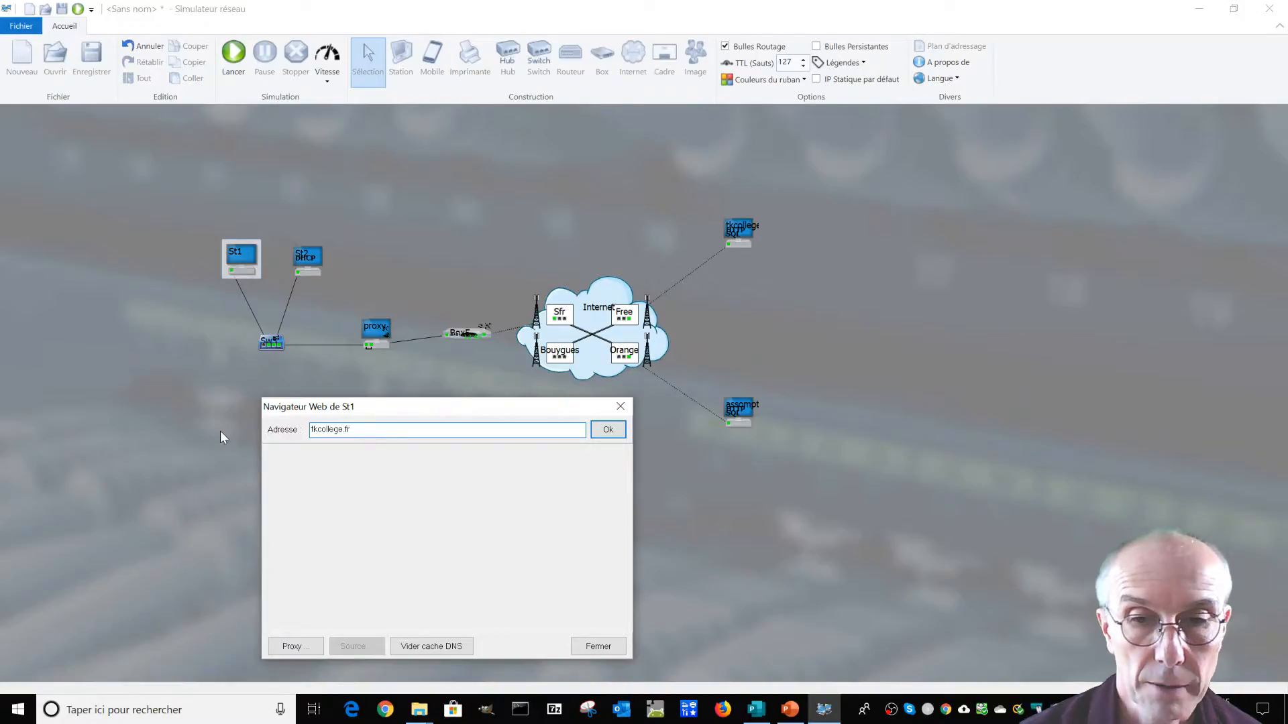
pyautogui.click(606, 429)
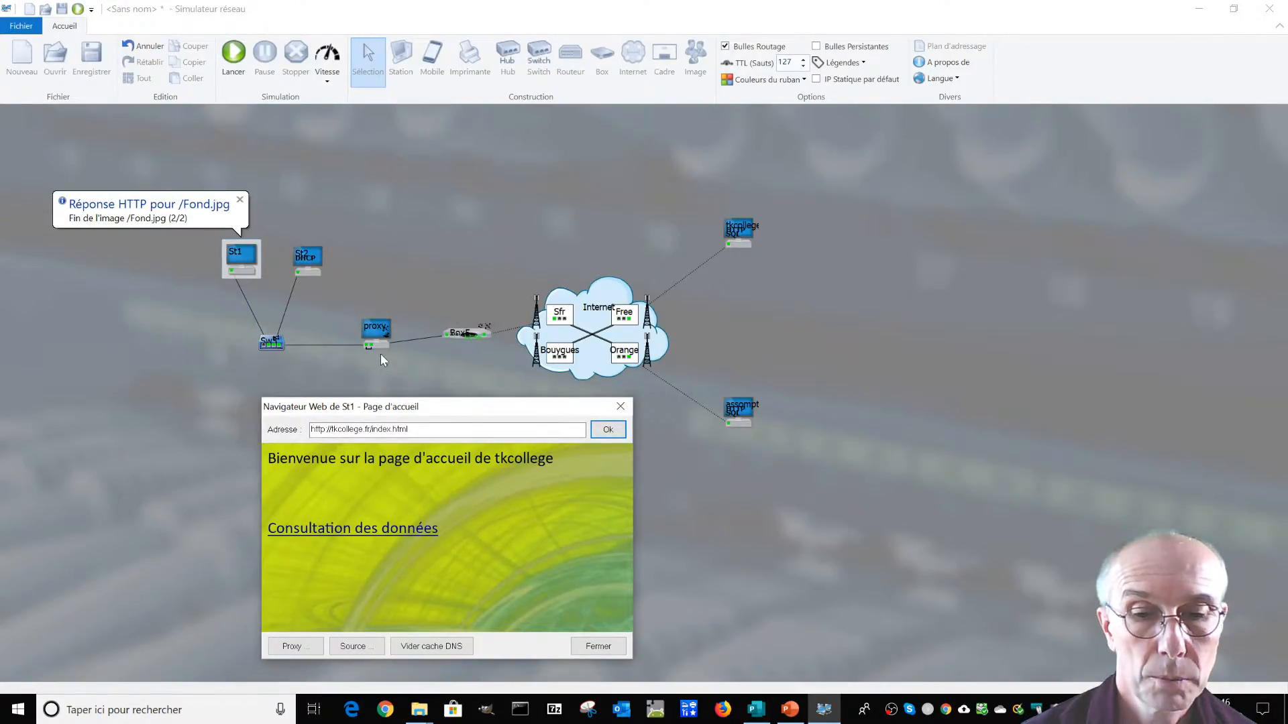
pyautogui.click(603, 647)
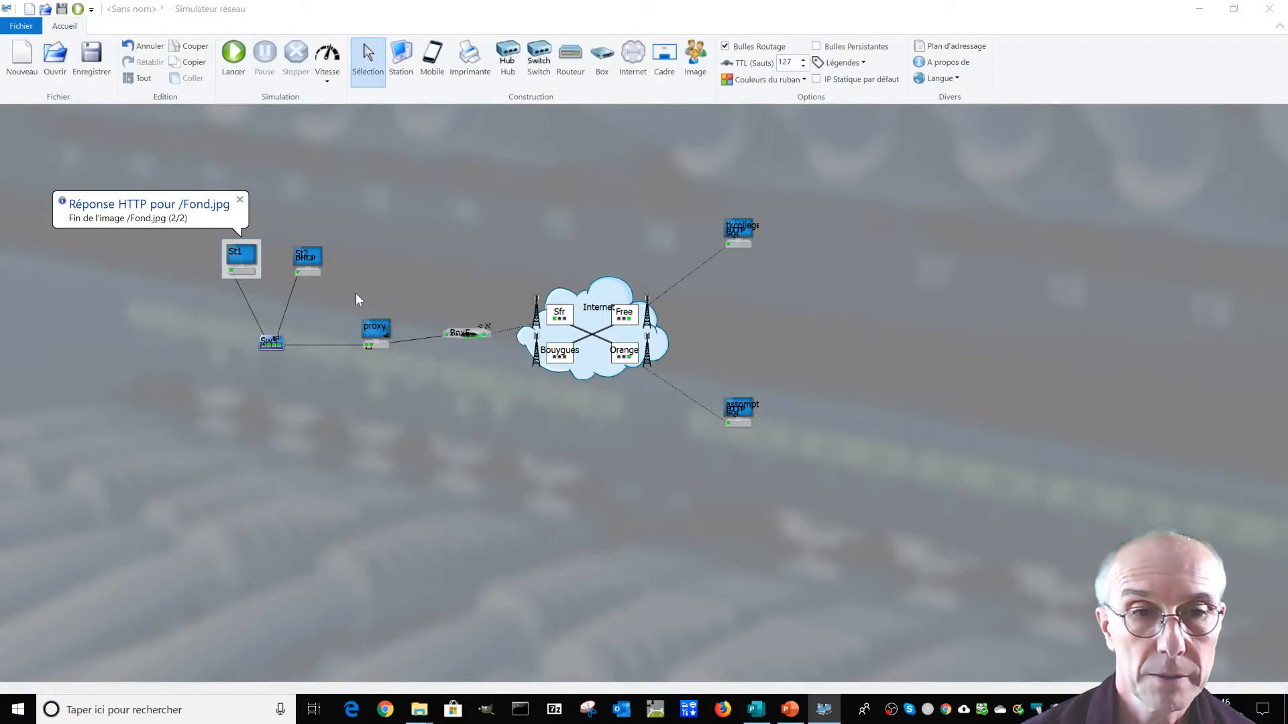
# - Examine the cached URLs and their remaining durations in the proxy station's proxy server cache
pyautogui.doubleClick(376, 332)
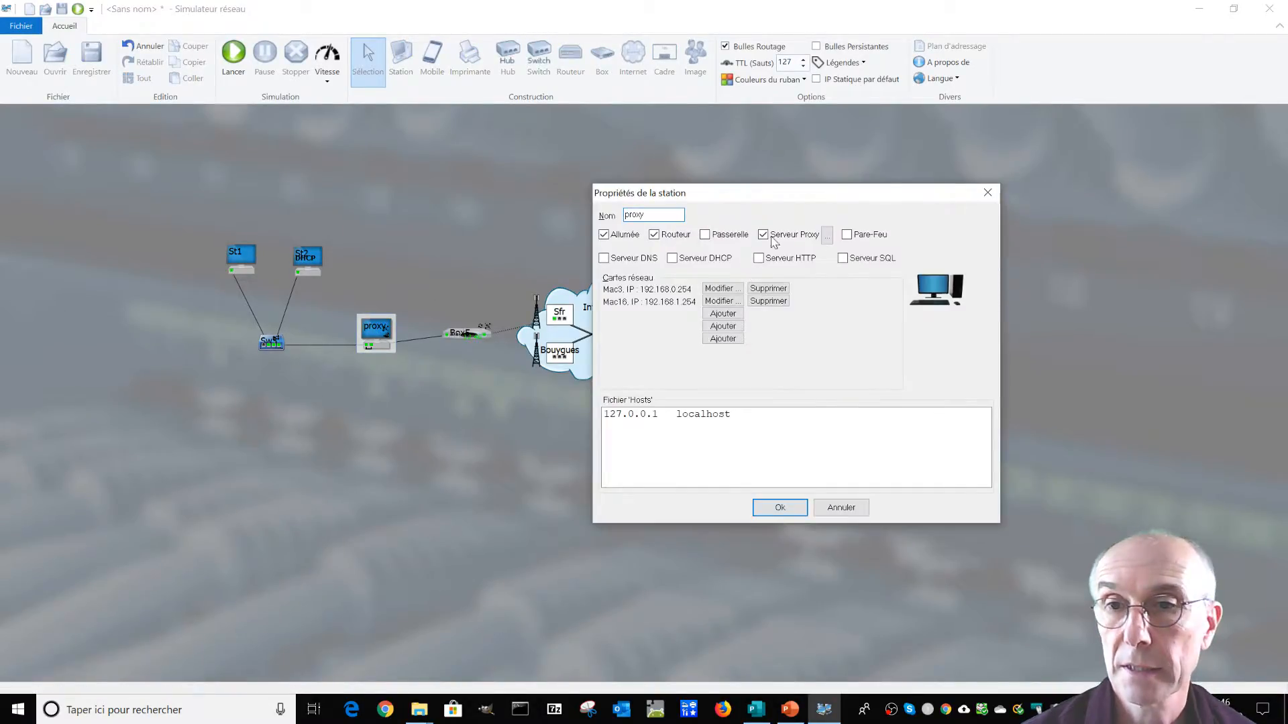
pyautogui.click(827, 236)
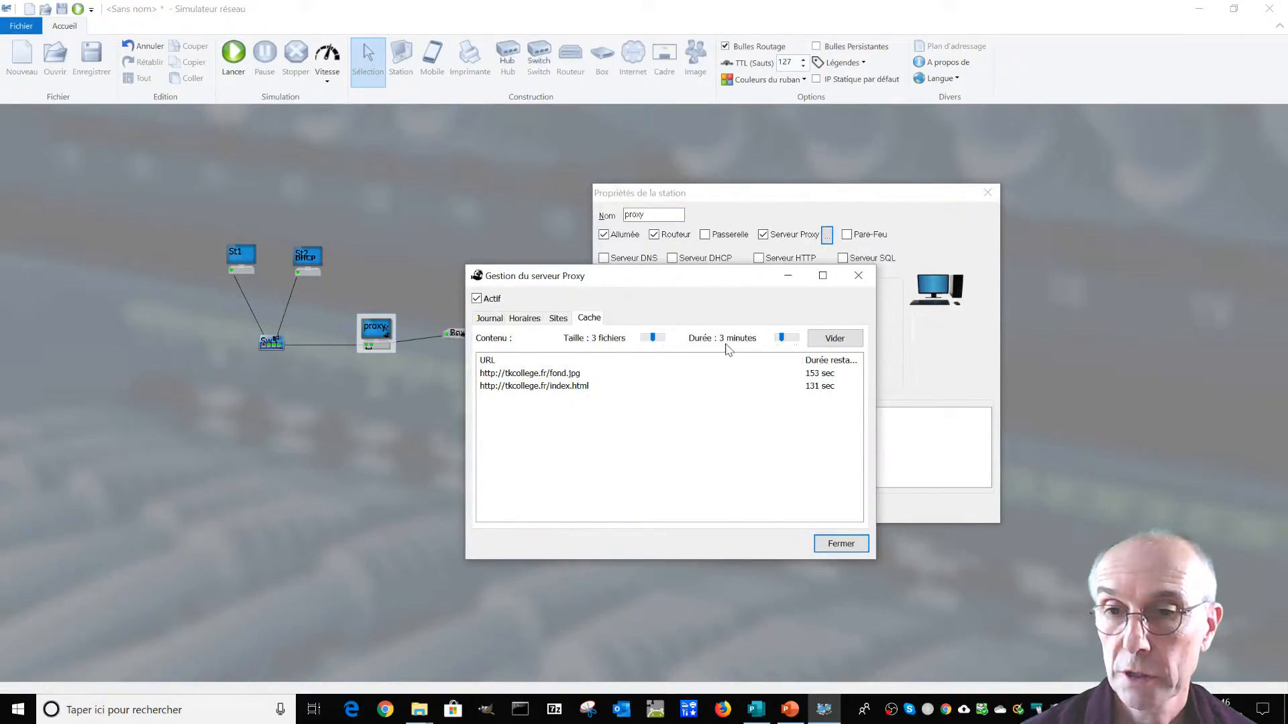
pyautogui.click(842, 545)
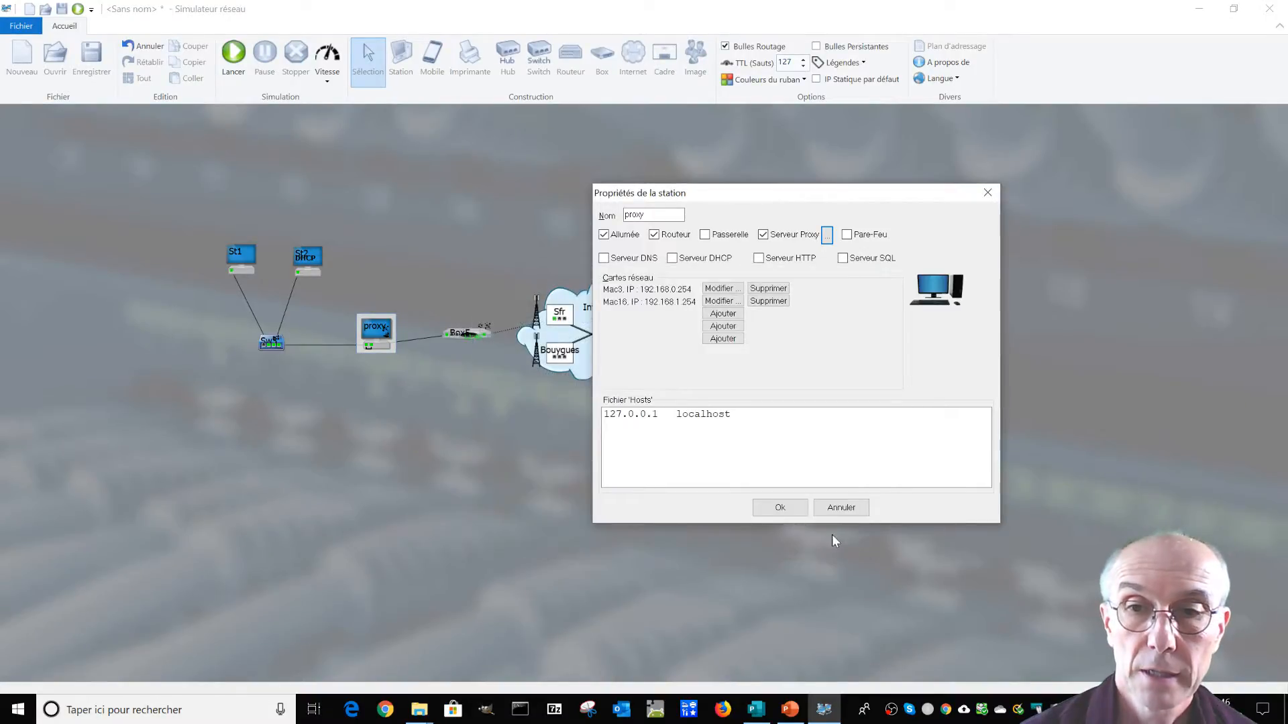
pyautogui.click(797, 513)
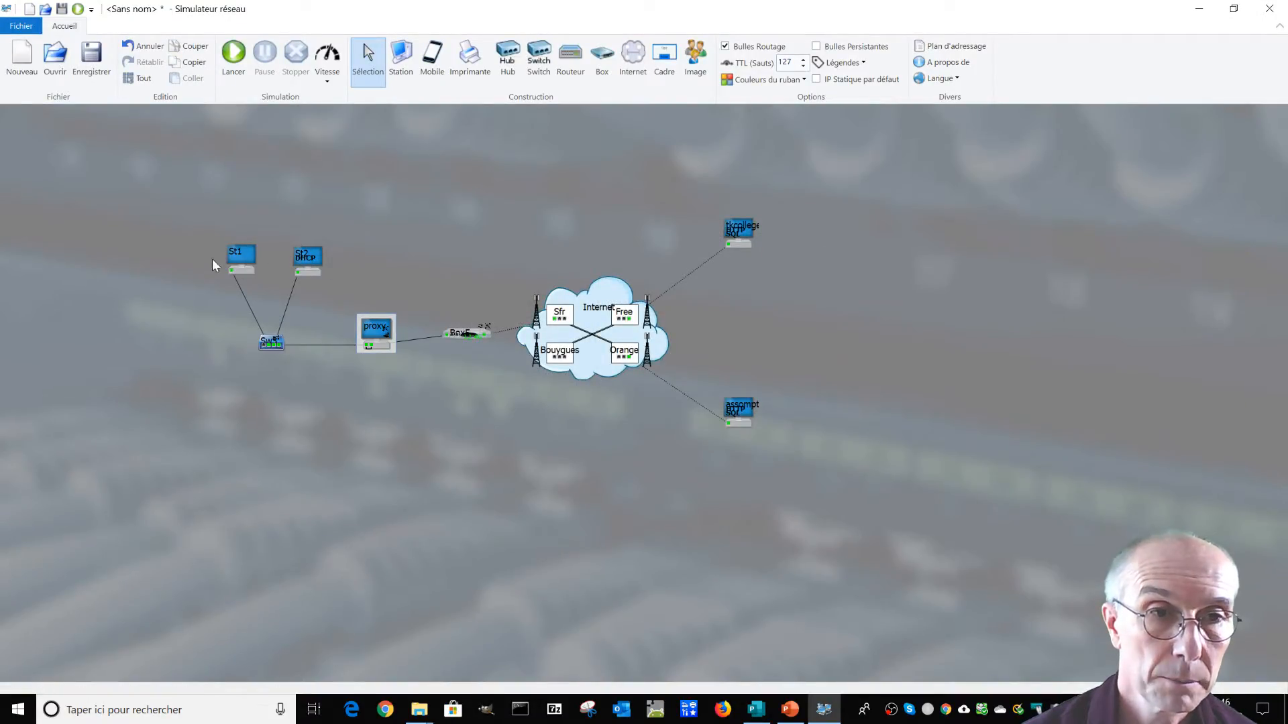
# - Request tkcollege.fr from St2's web browser and close the browser once the home page has loaded
pyautogui.rightClick(297, 265)
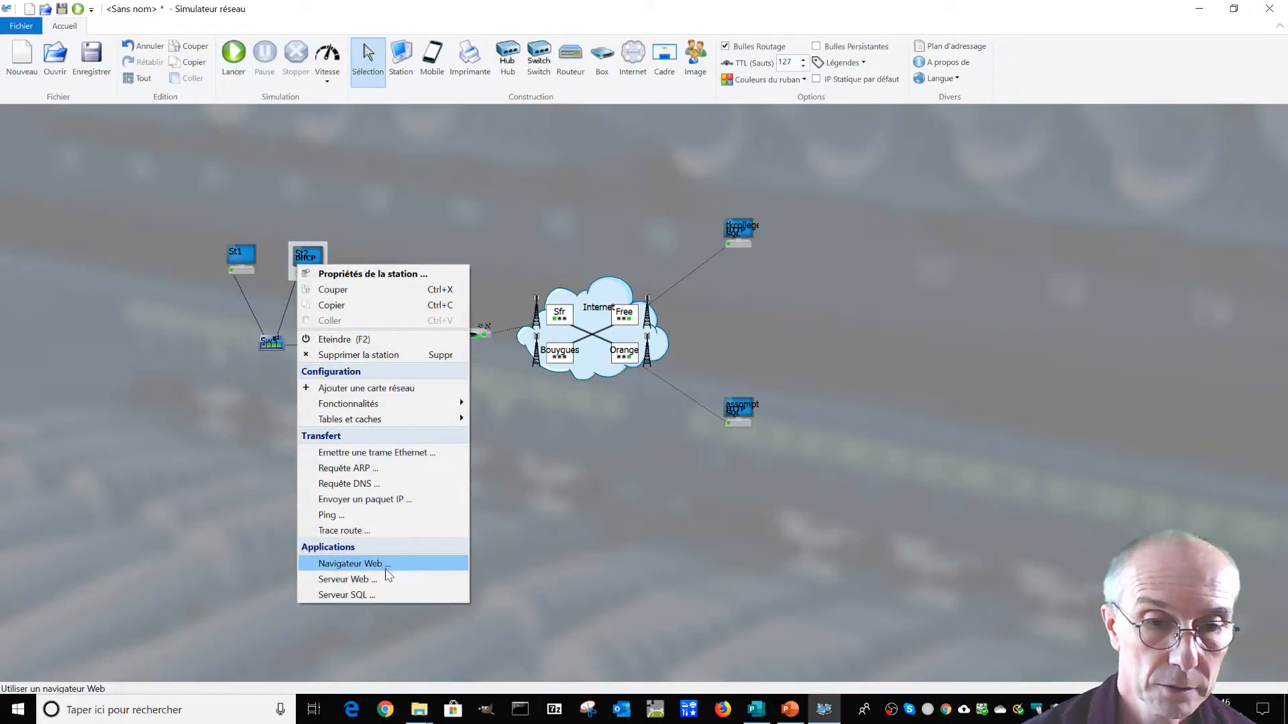
pyautogui.click(386, 567)
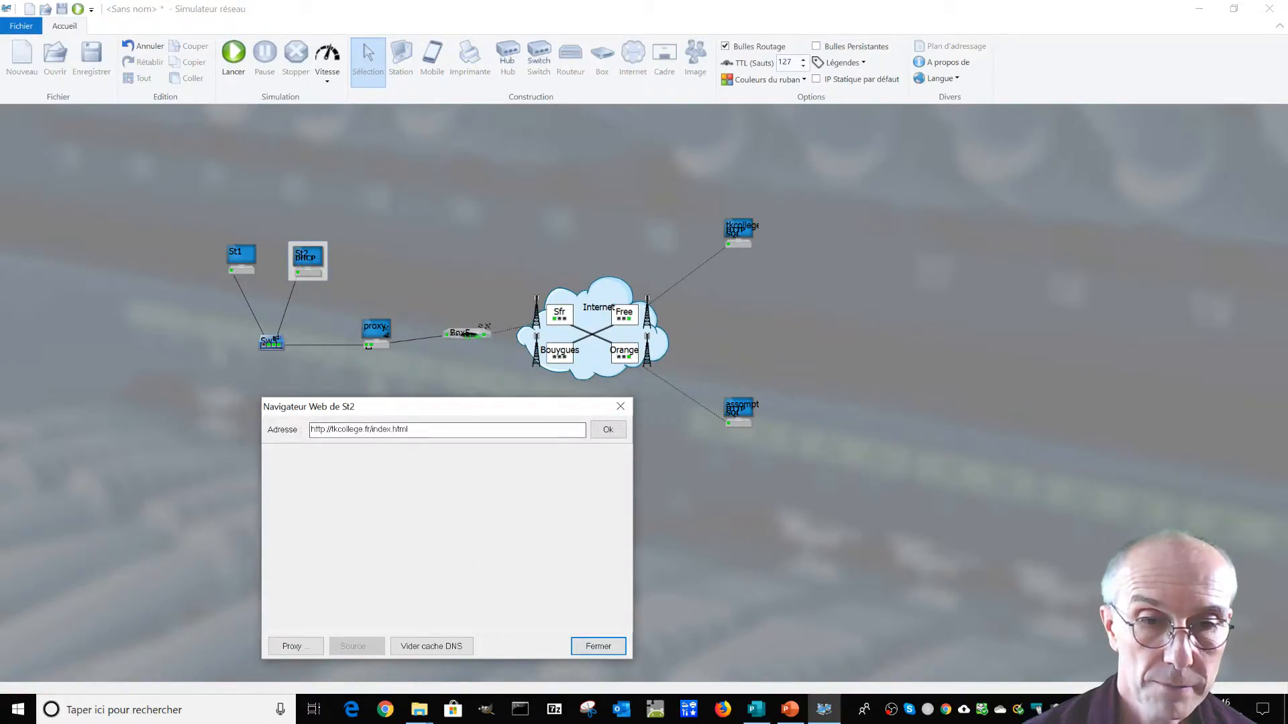
pyautogui.doubleClick(356, 431)
pyautogui.write('tkcollege.fr')
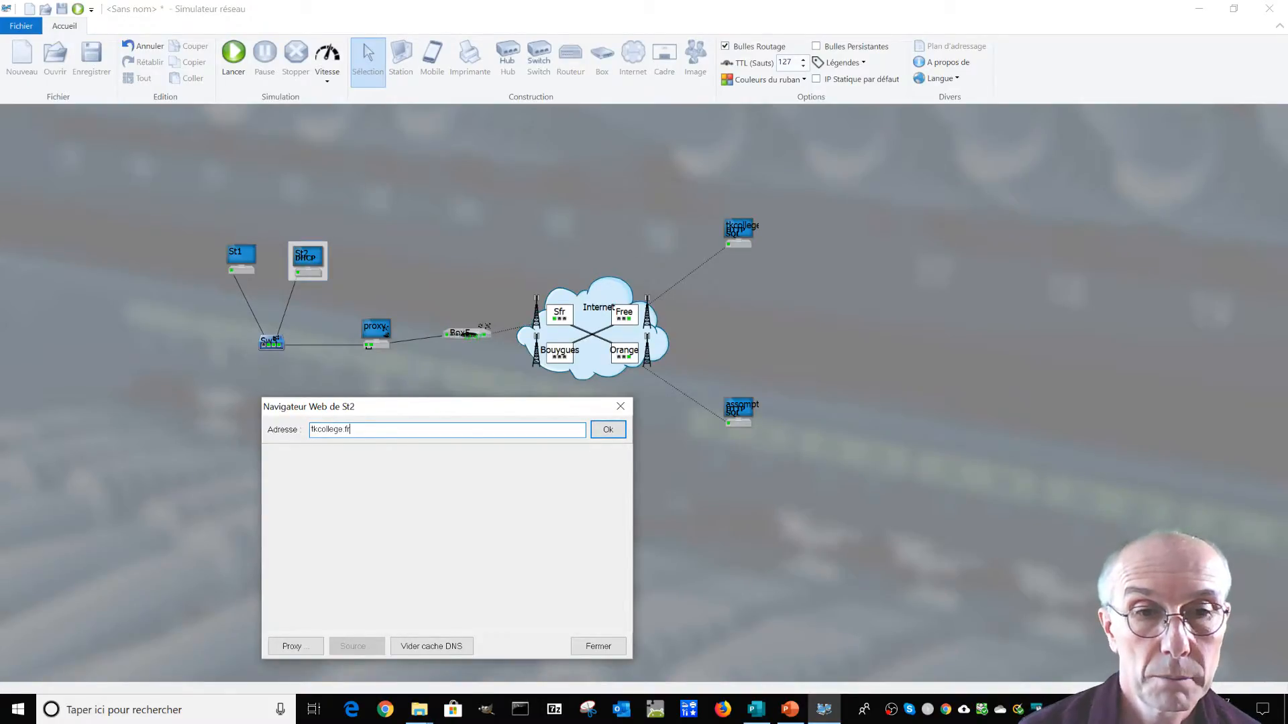
pyautogui.press('Return')
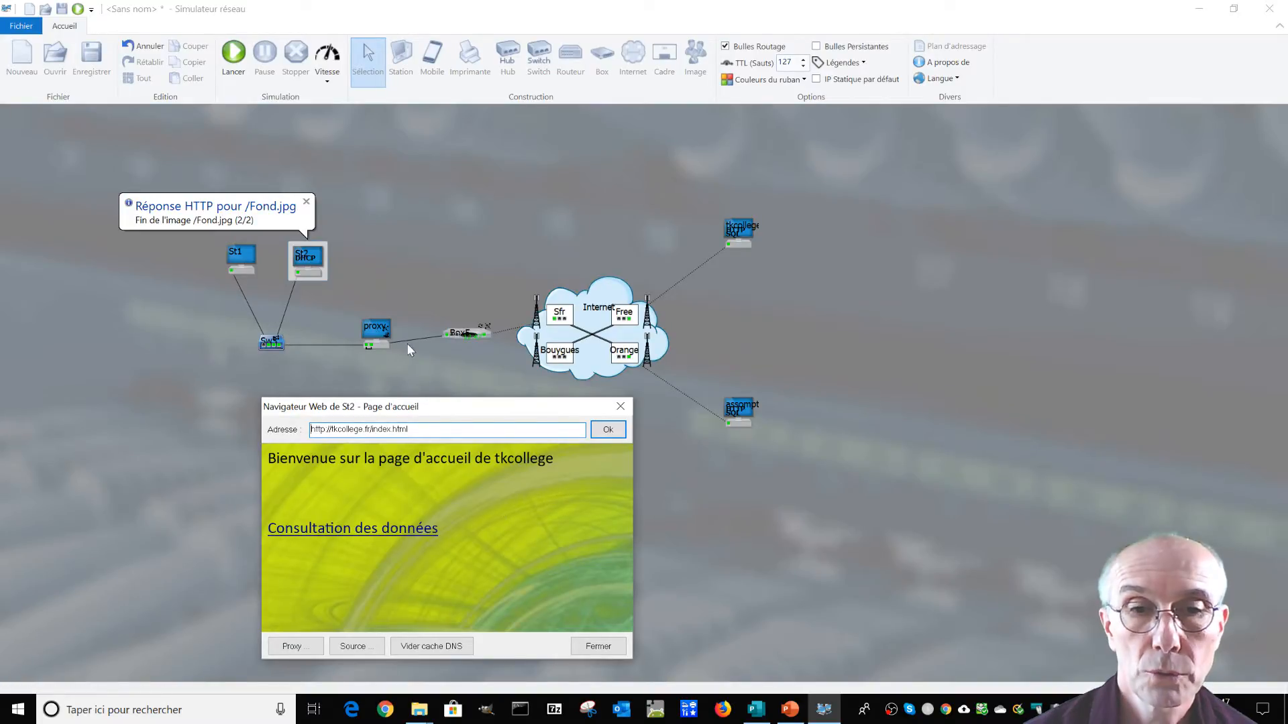
pyautogui.click(598, 646)
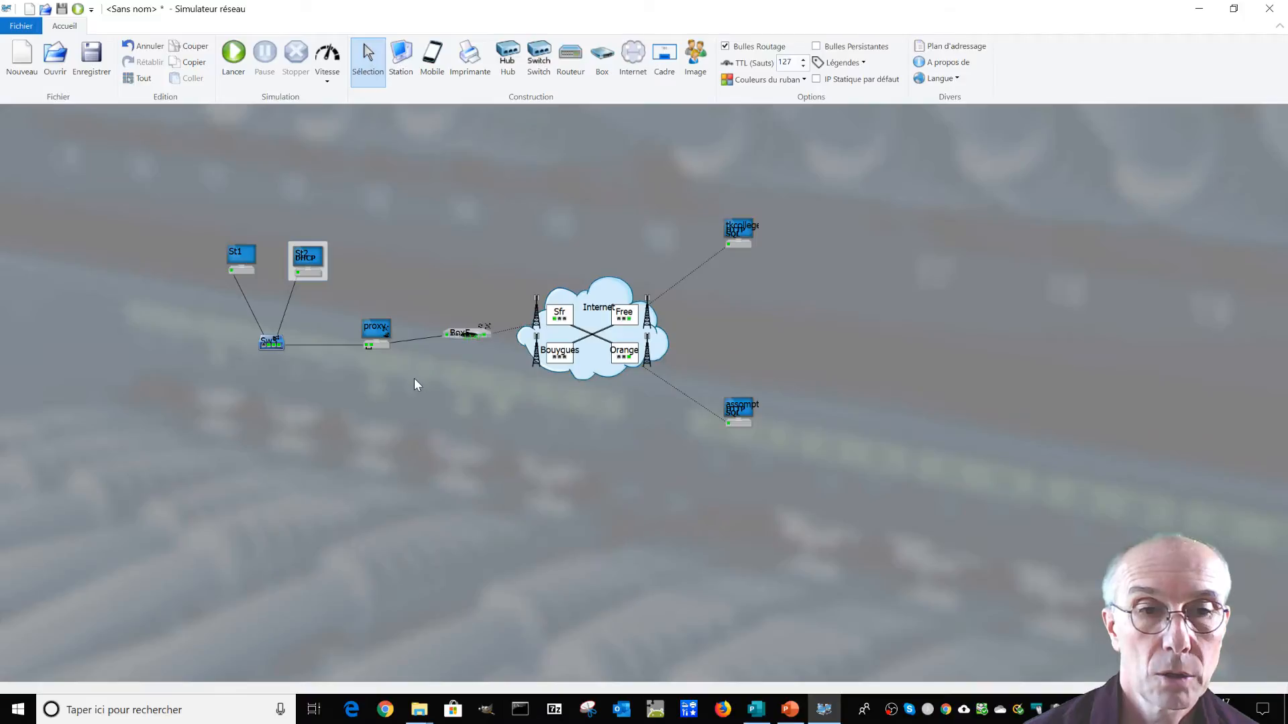
# - Check the proxy server's cache, journal and sites list, set the cache duration to 7 minutes, and validate the station properties
pyautogui.doubleClick(371, 331)
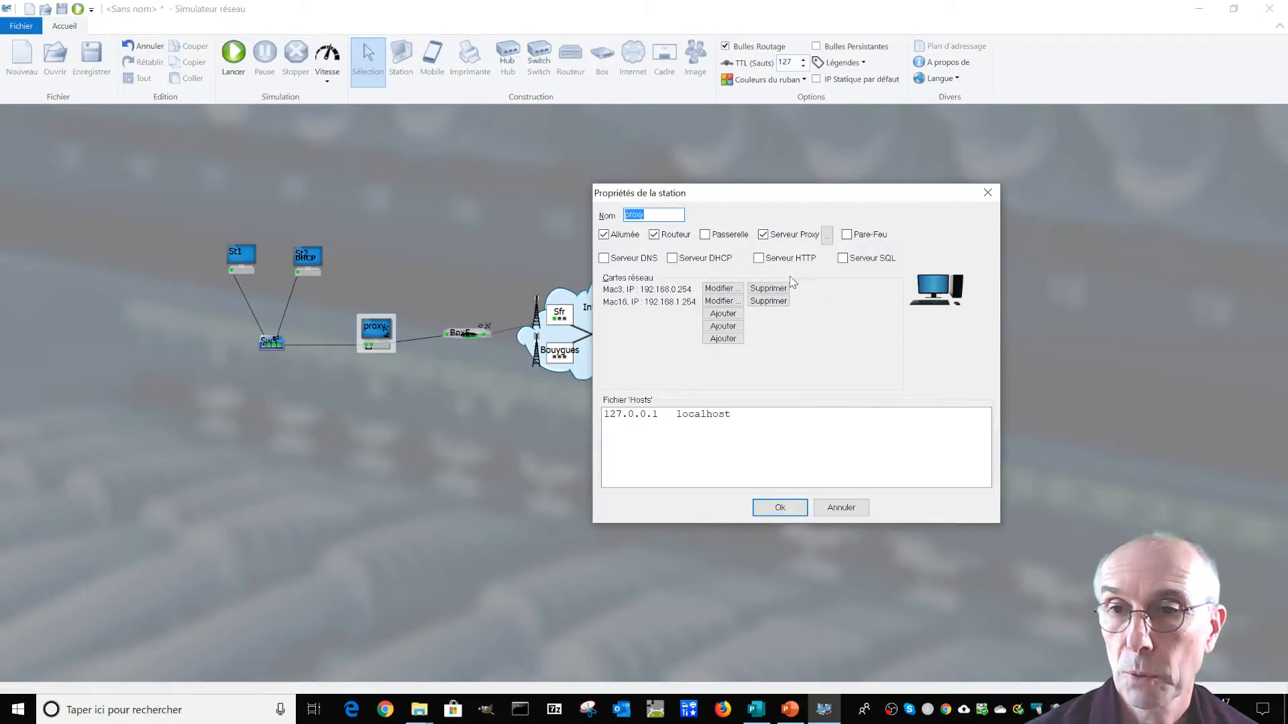
pyautogui.click(827, 235)
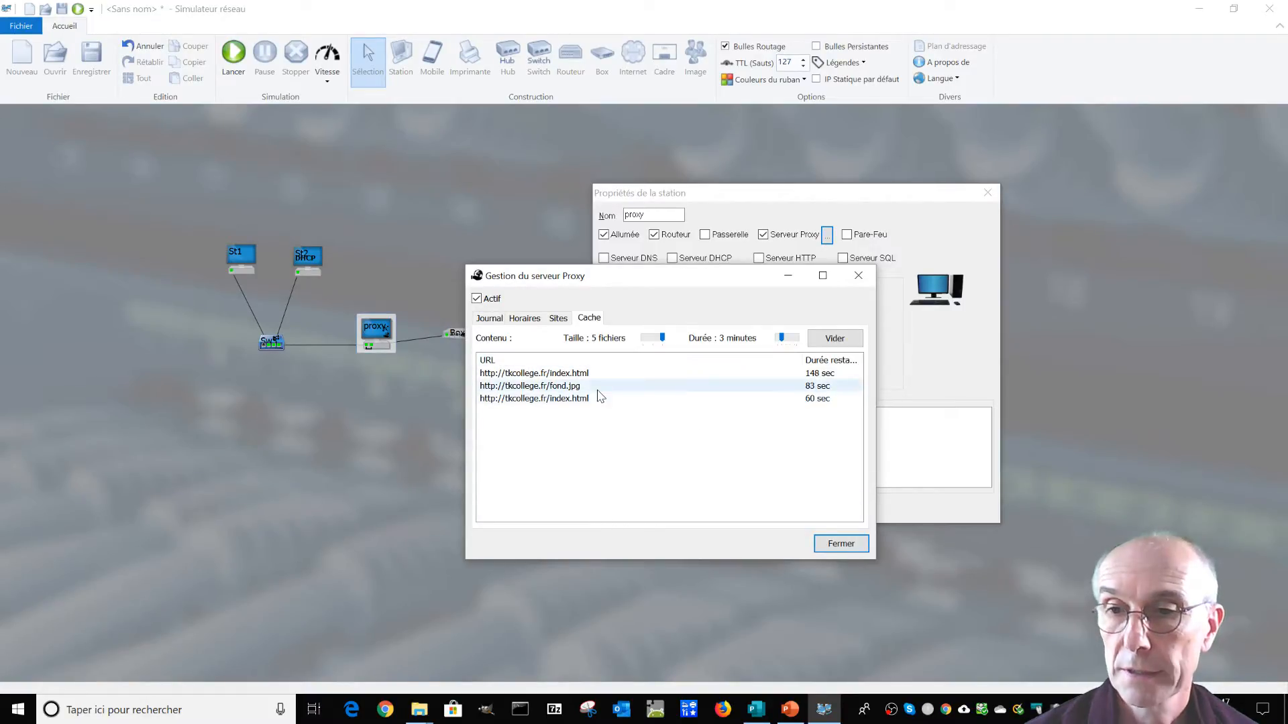
pyautogui.click(490, 319)
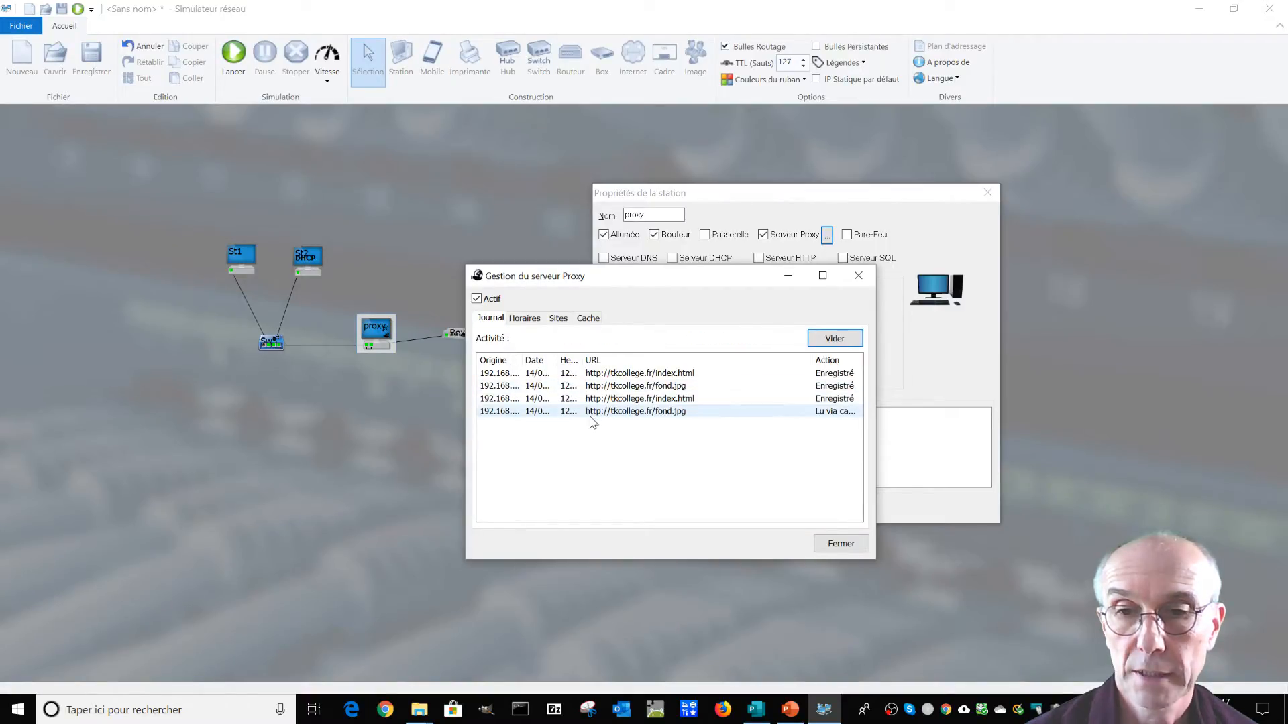
pyautogui.click(557, 322)
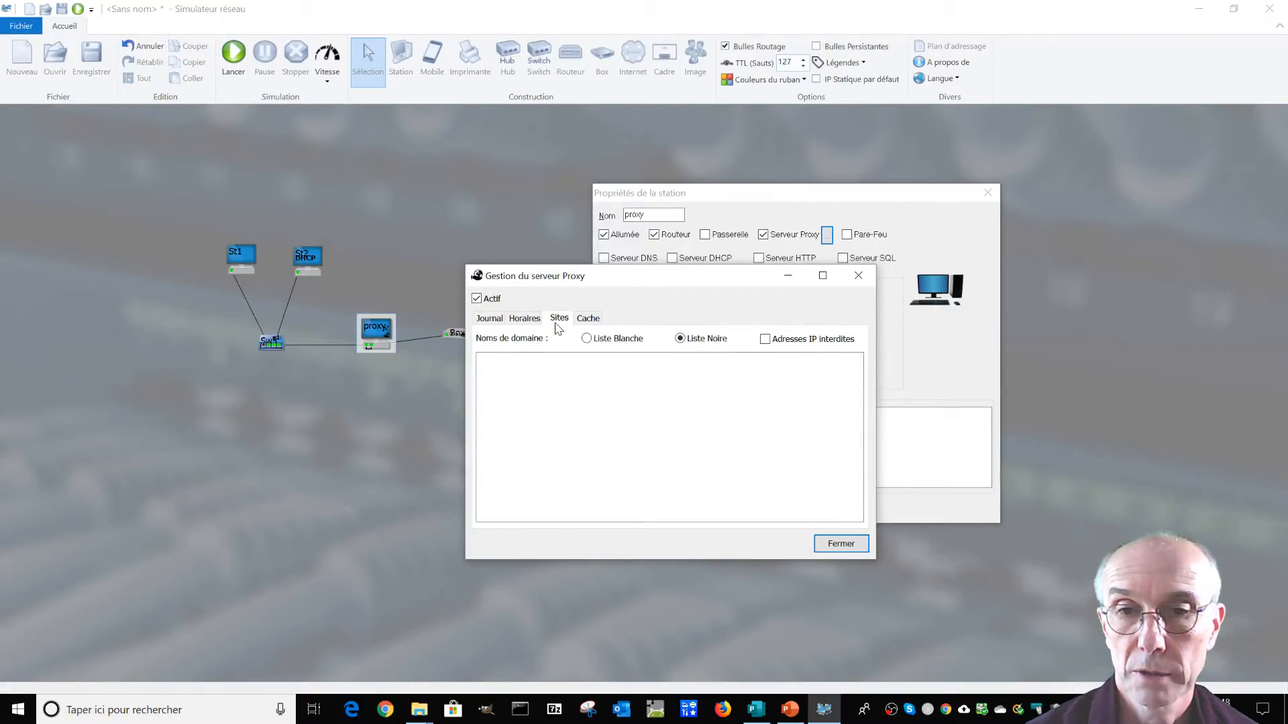
pyautogui.click(603, 324)
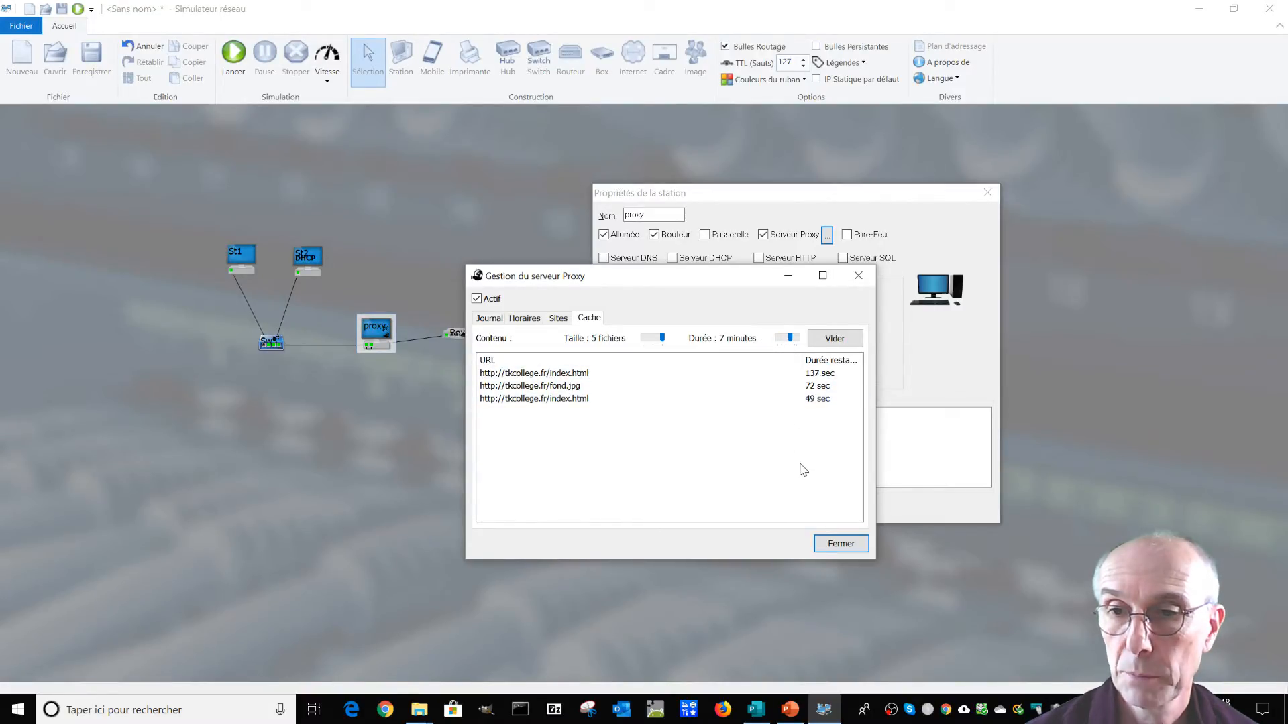
pyautogui.click(856, 550)
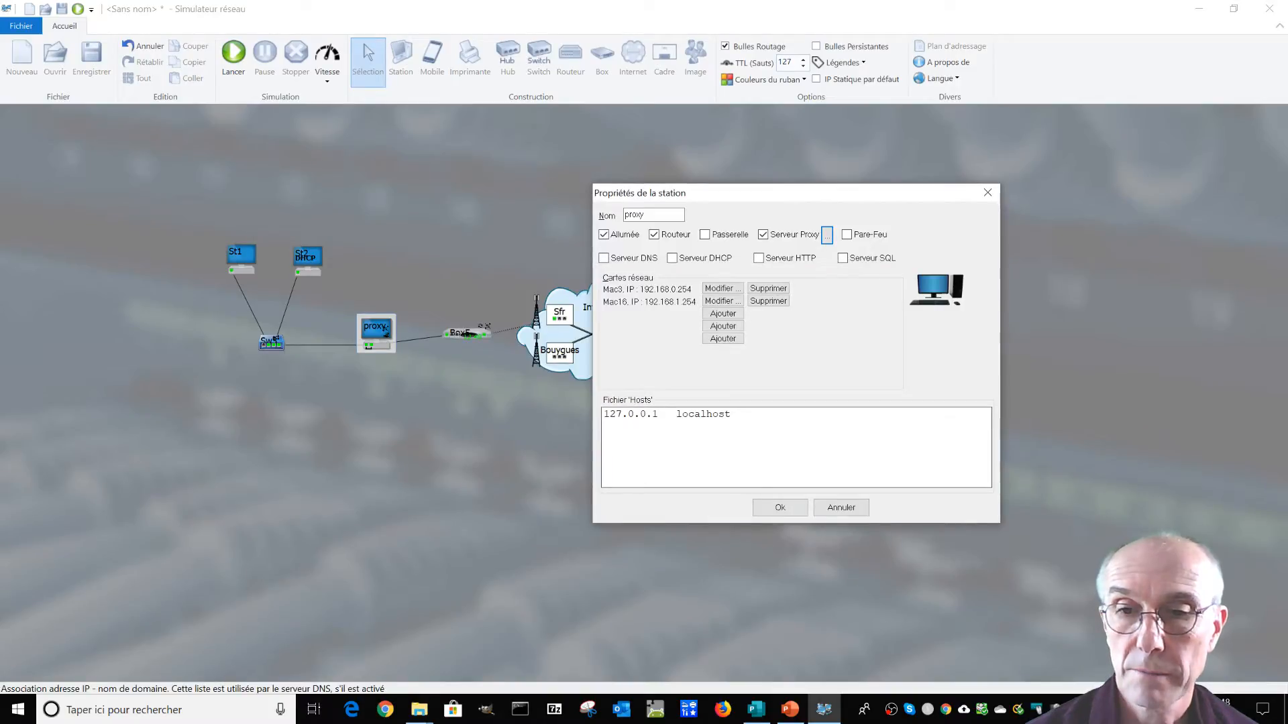
pyautogui.click(779, 504)
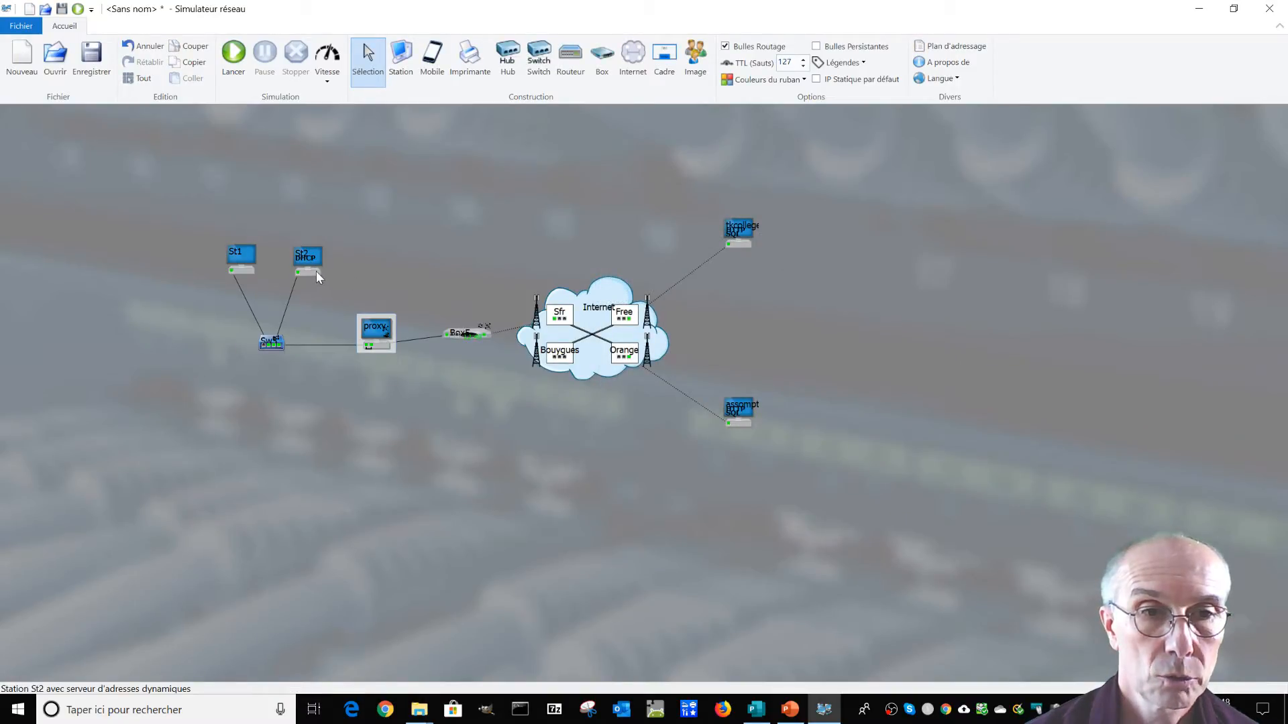
pyautogui.click(313, 269)
pyautogui.rightClick(317, 271)
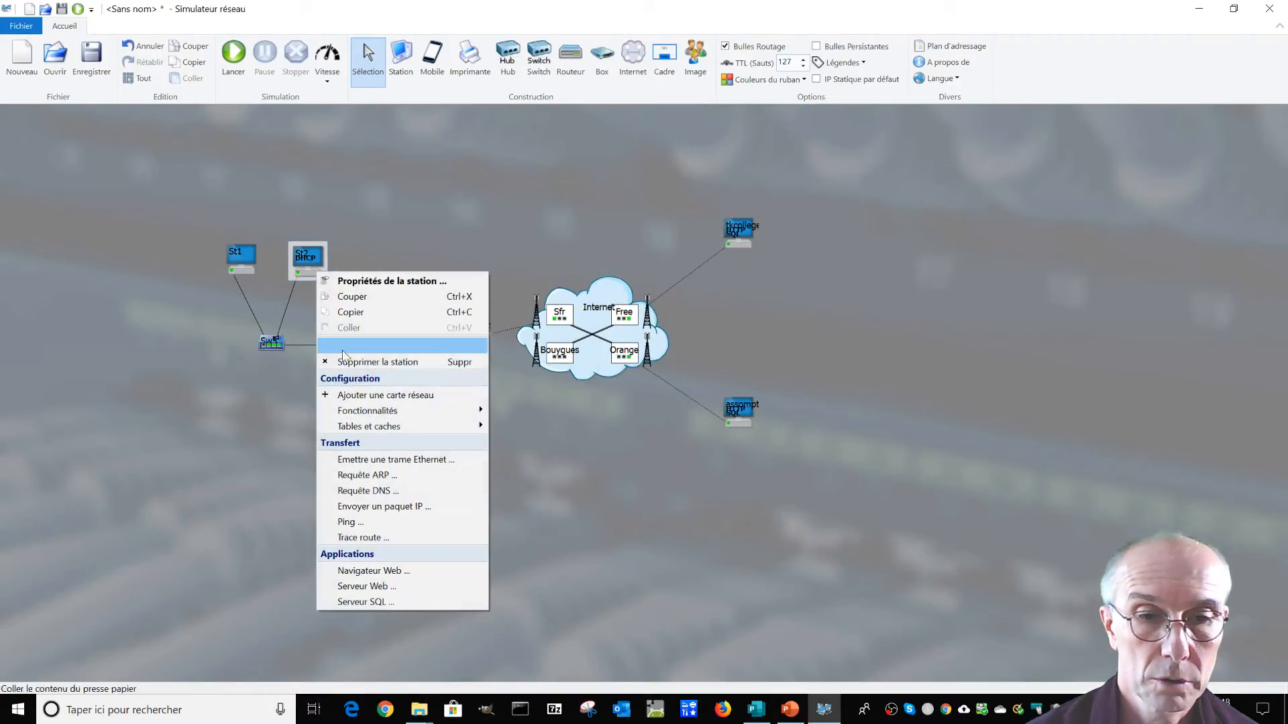
pyautogui.click(373, 576)
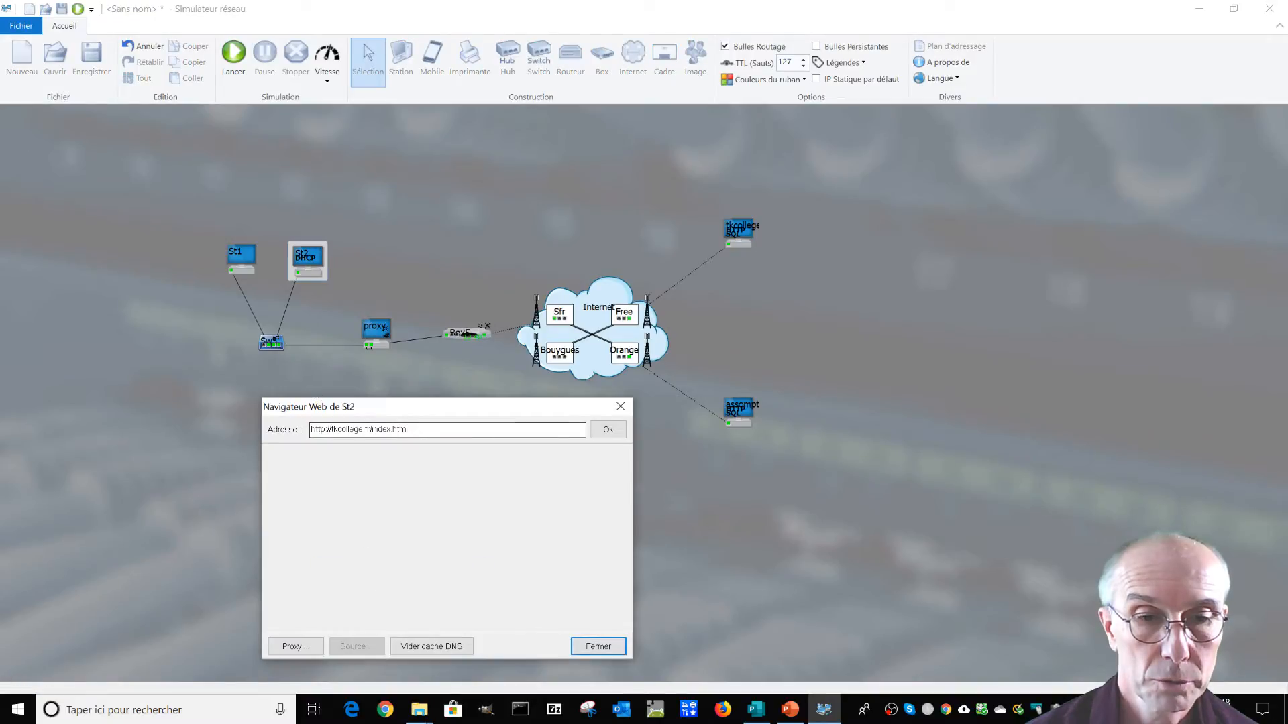
pyautogui.click(600, 432)
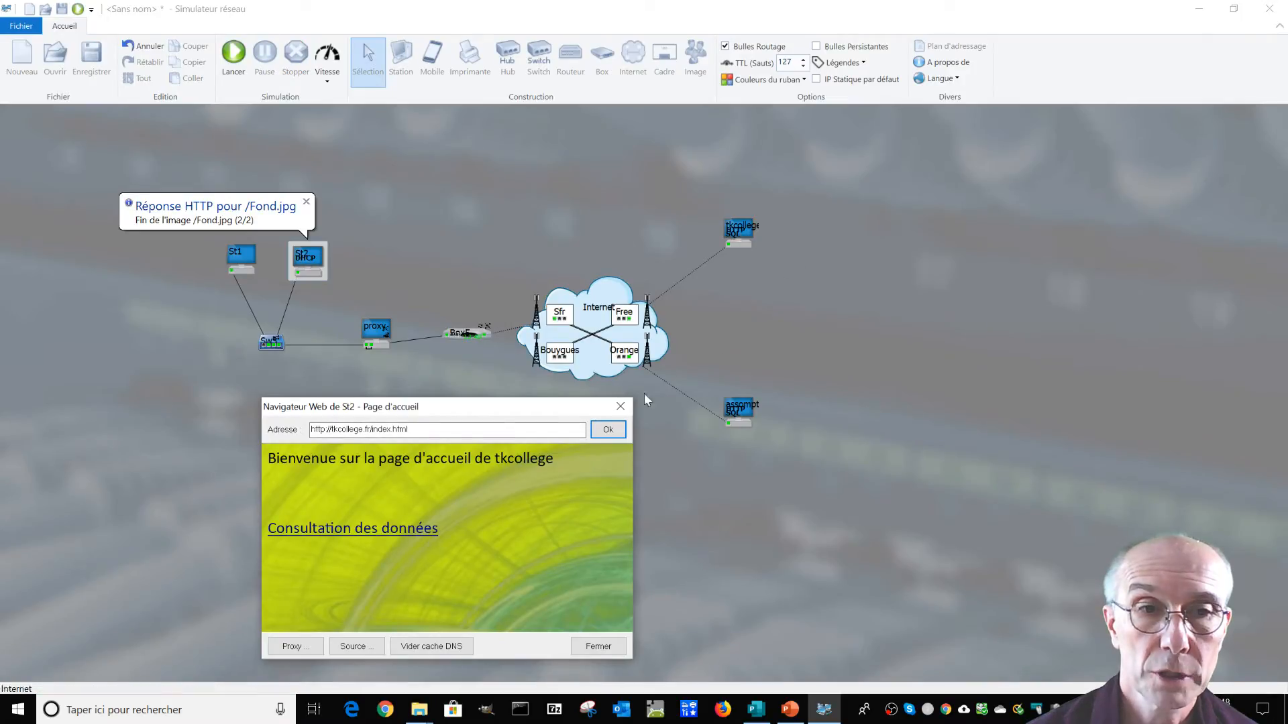
pyautogui.click(598, 647)
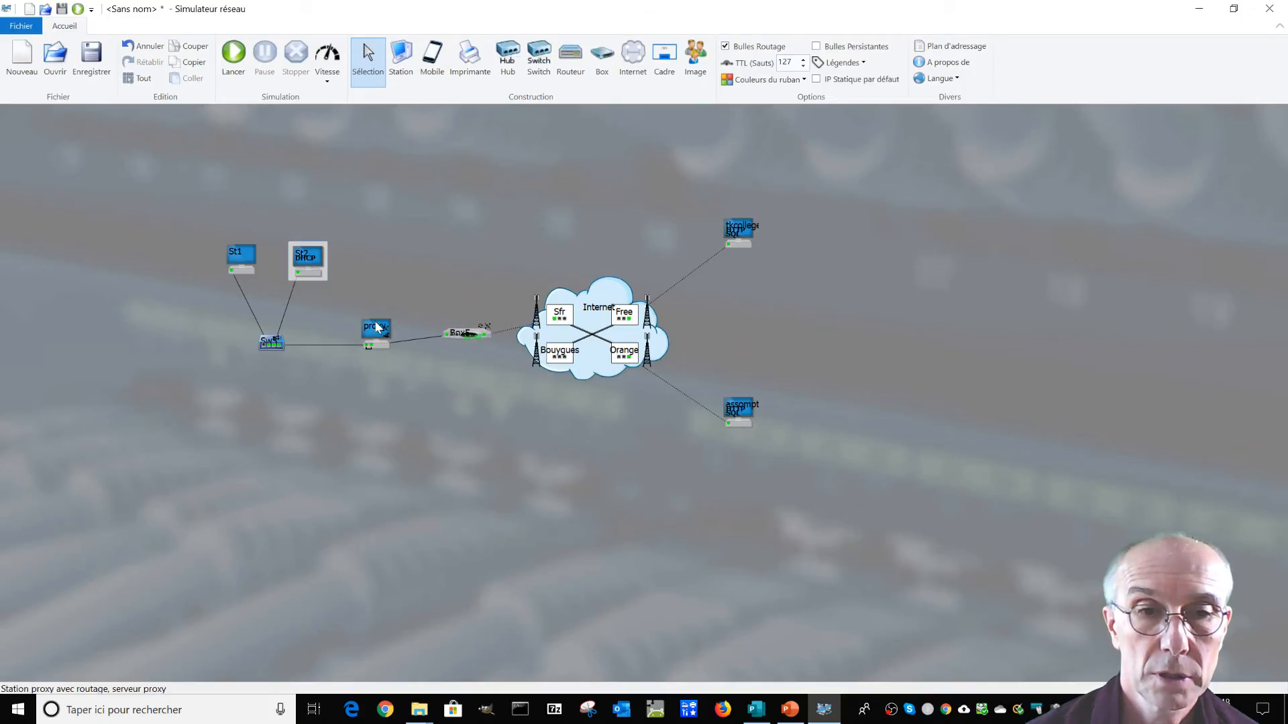
# - Add tkcollege.fr to the proxy server's domain name blacklist (Liste Noire), and reopen the proxy management to check the entry
pyautogui.doubleClick(378, 333)
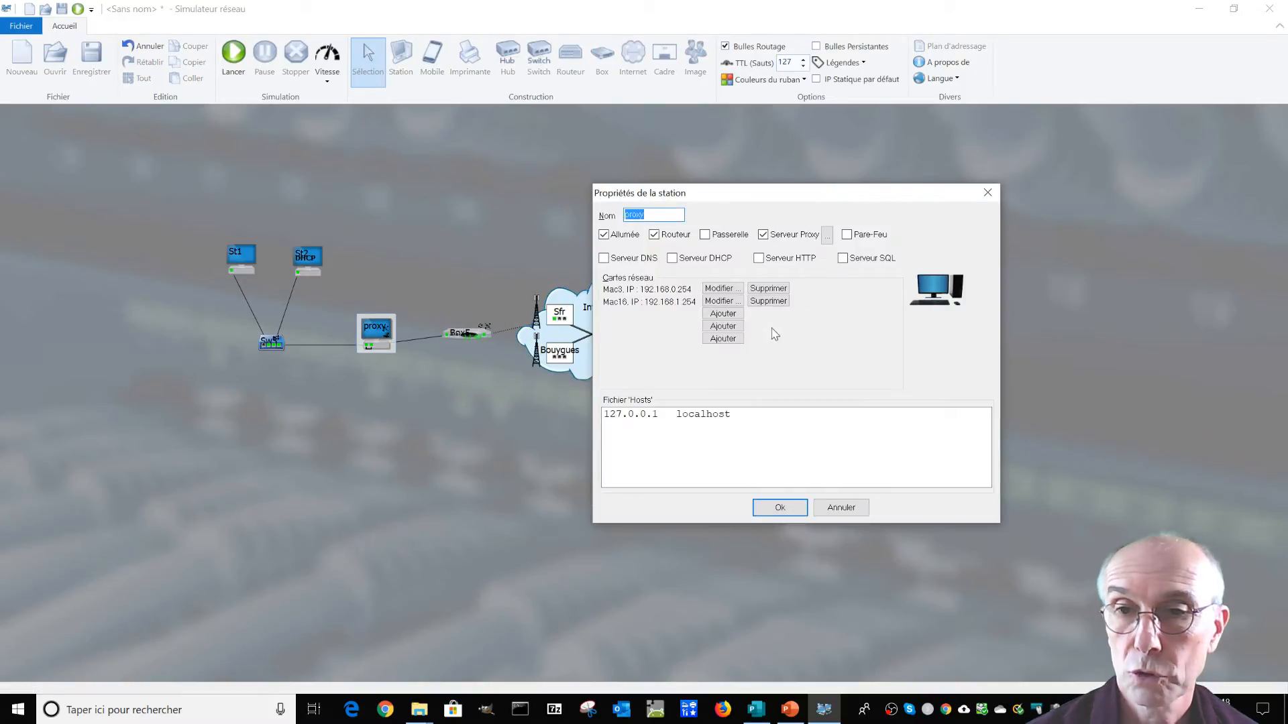
pyautogui.click(827, 235)
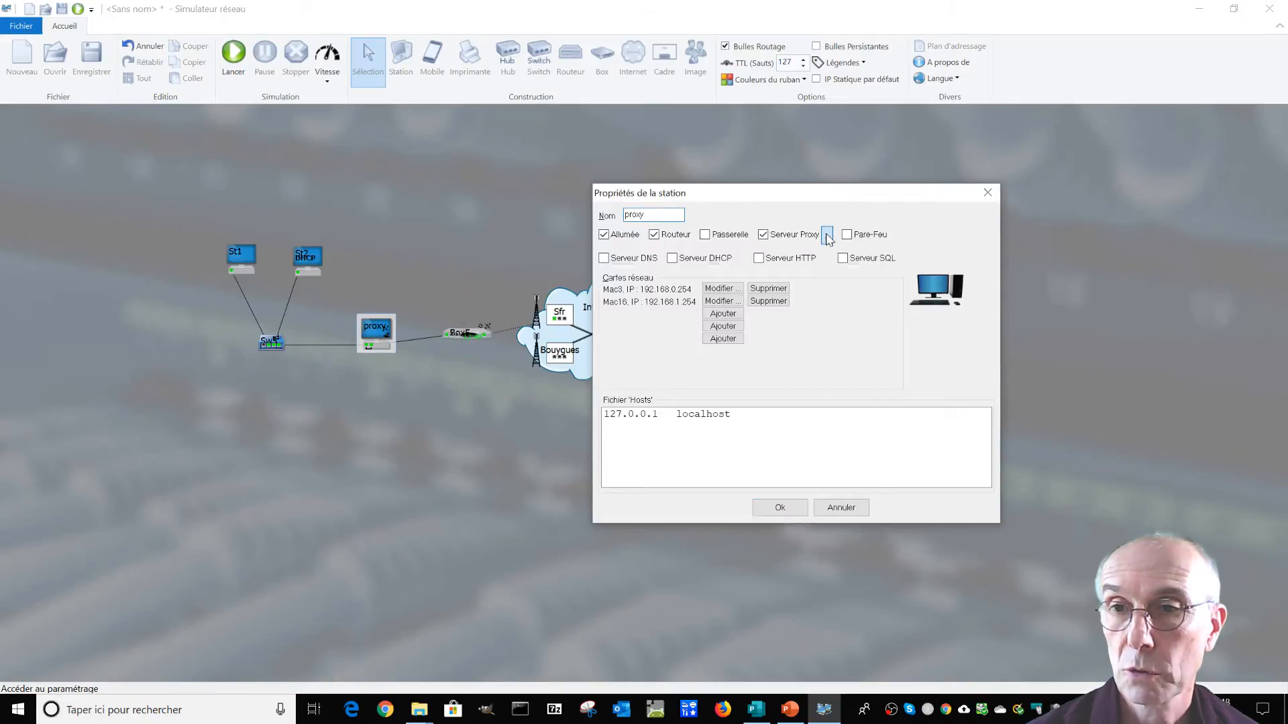
pyautogui.click(559, 319)
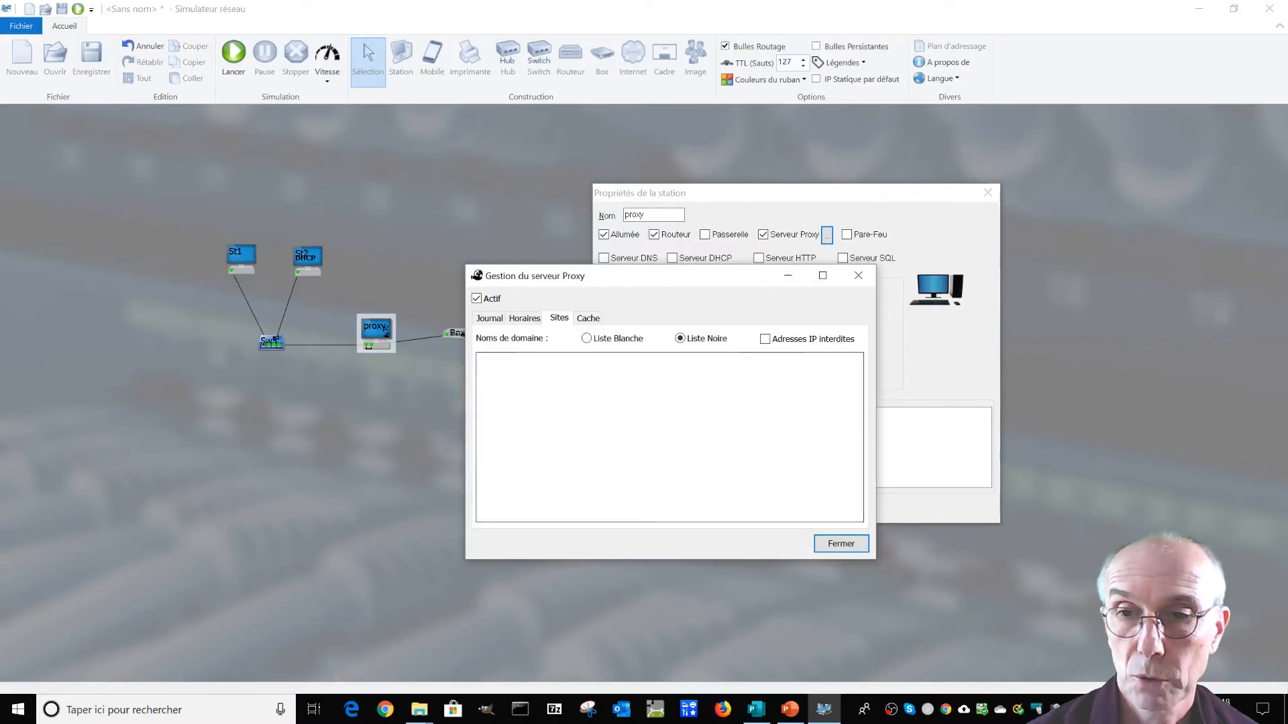
pyautogui.click(480, 360)
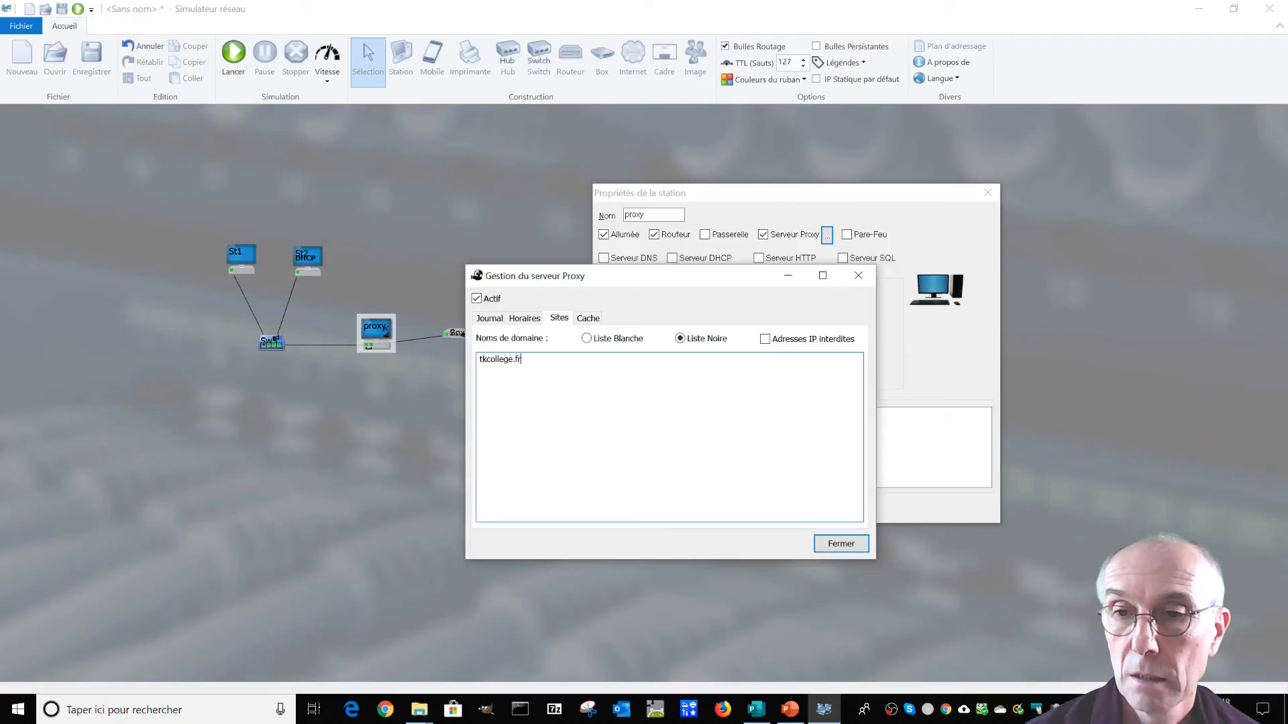
pyautogui.click(840, 544)
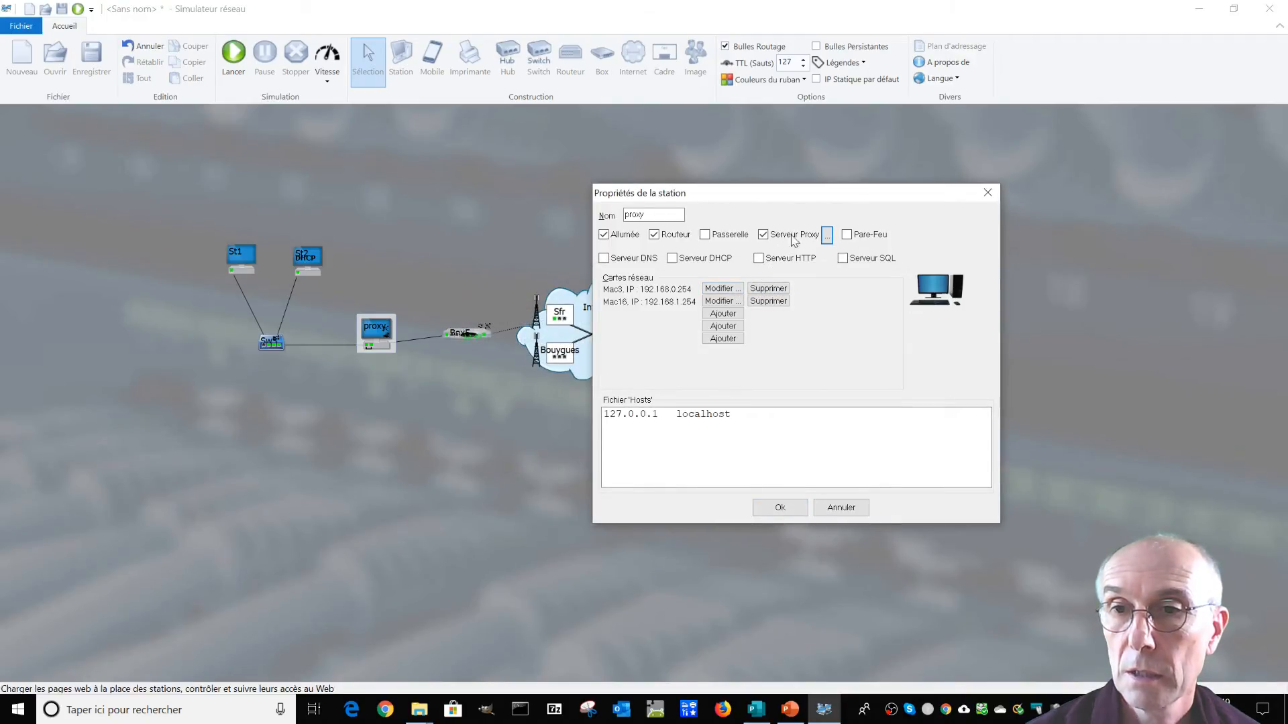
pyautogui.click(827, 235)
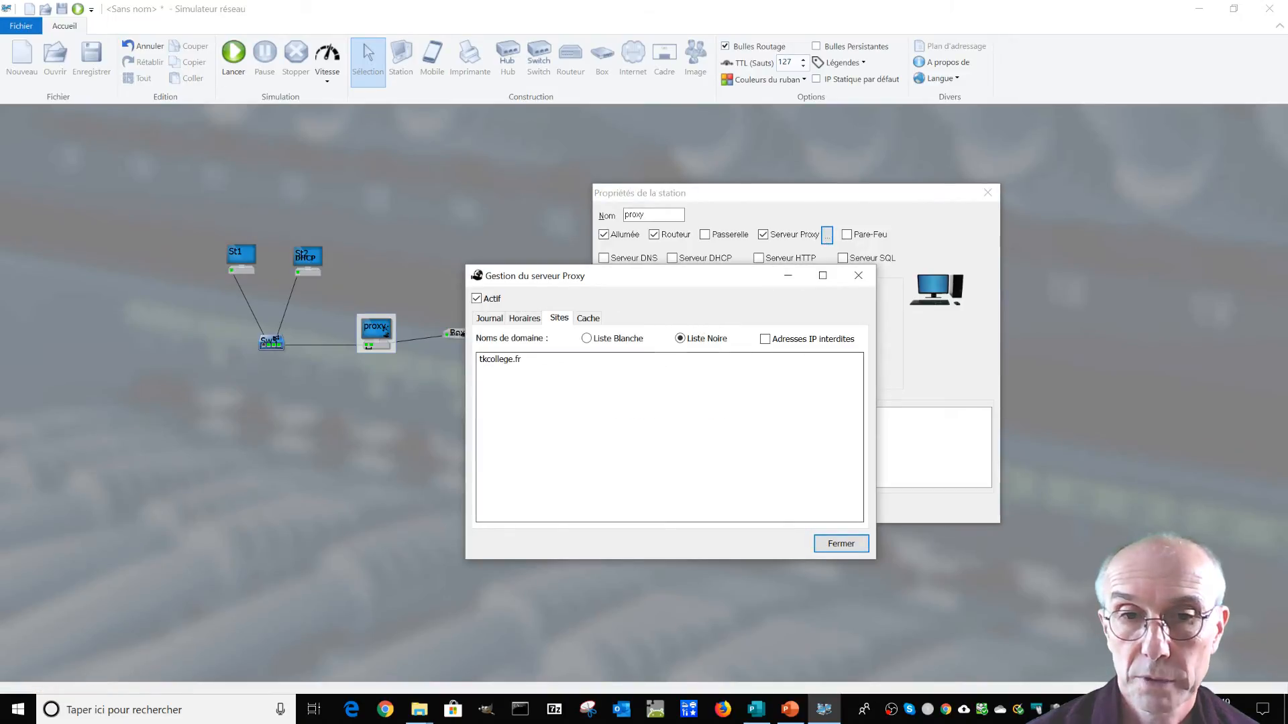
pyautogui.click(840, 543)
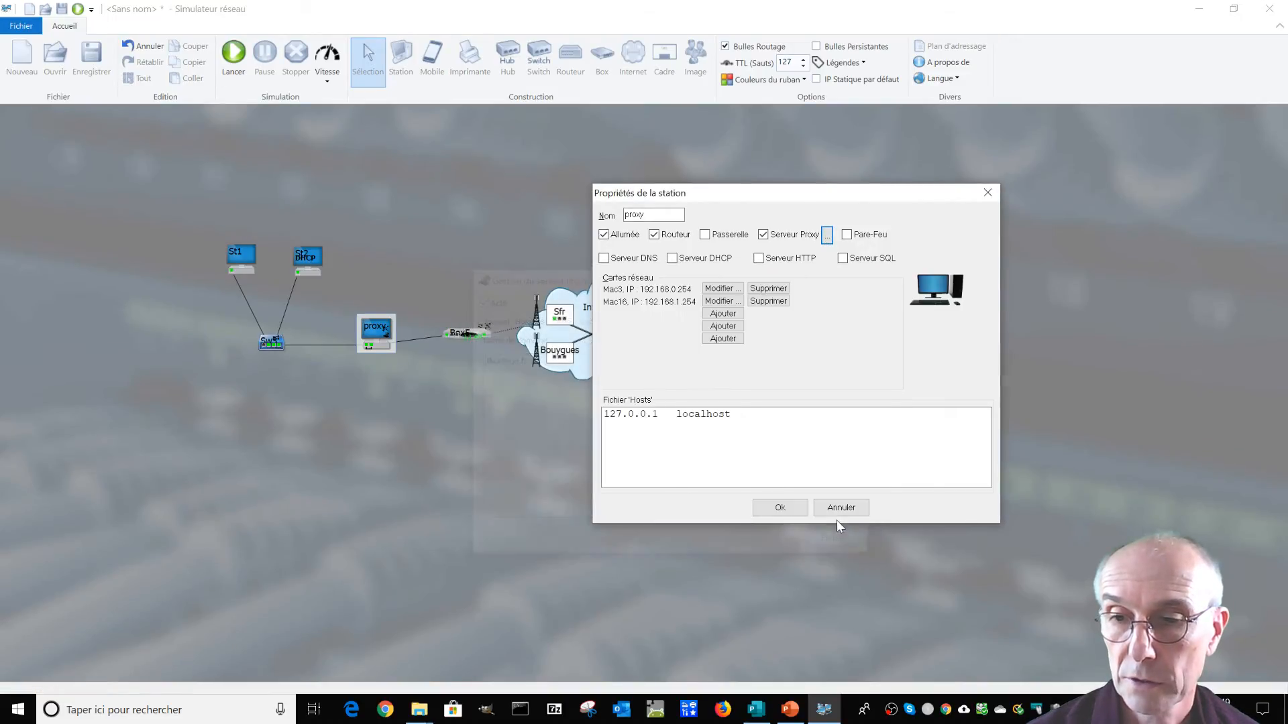
pyautogui.click(778, 507)
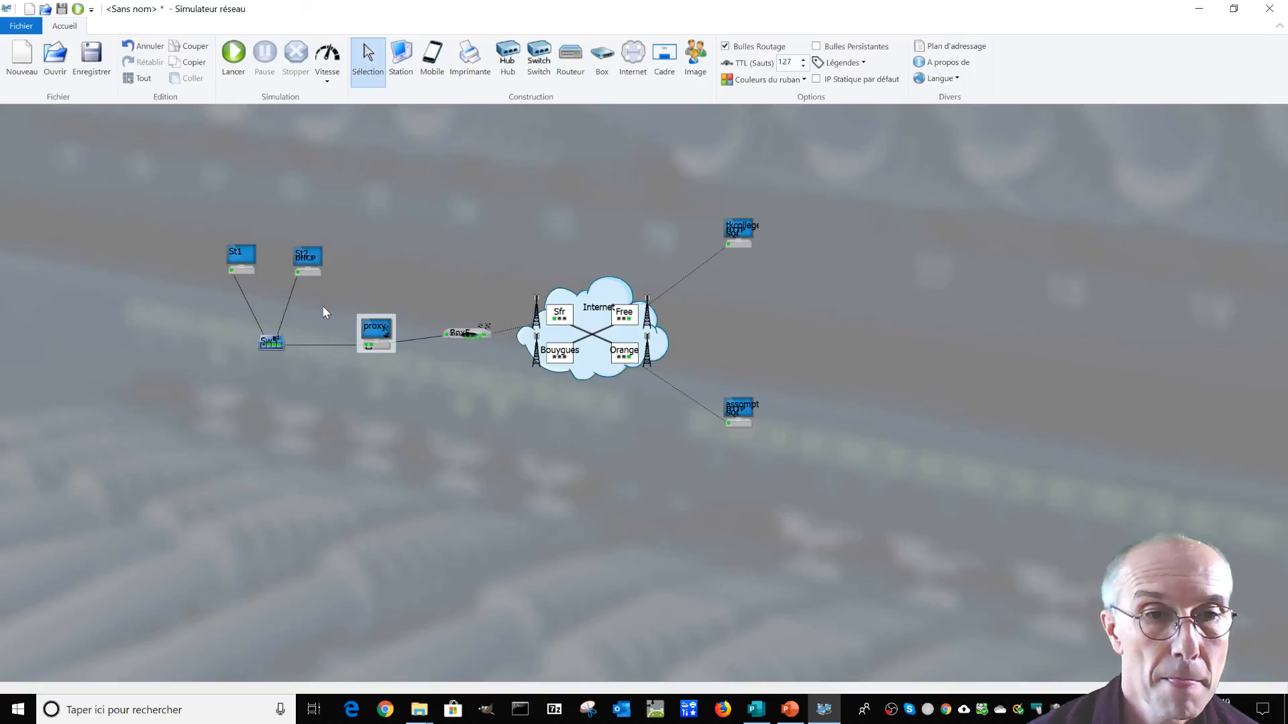
pyautogui.rightClick(248, 262)
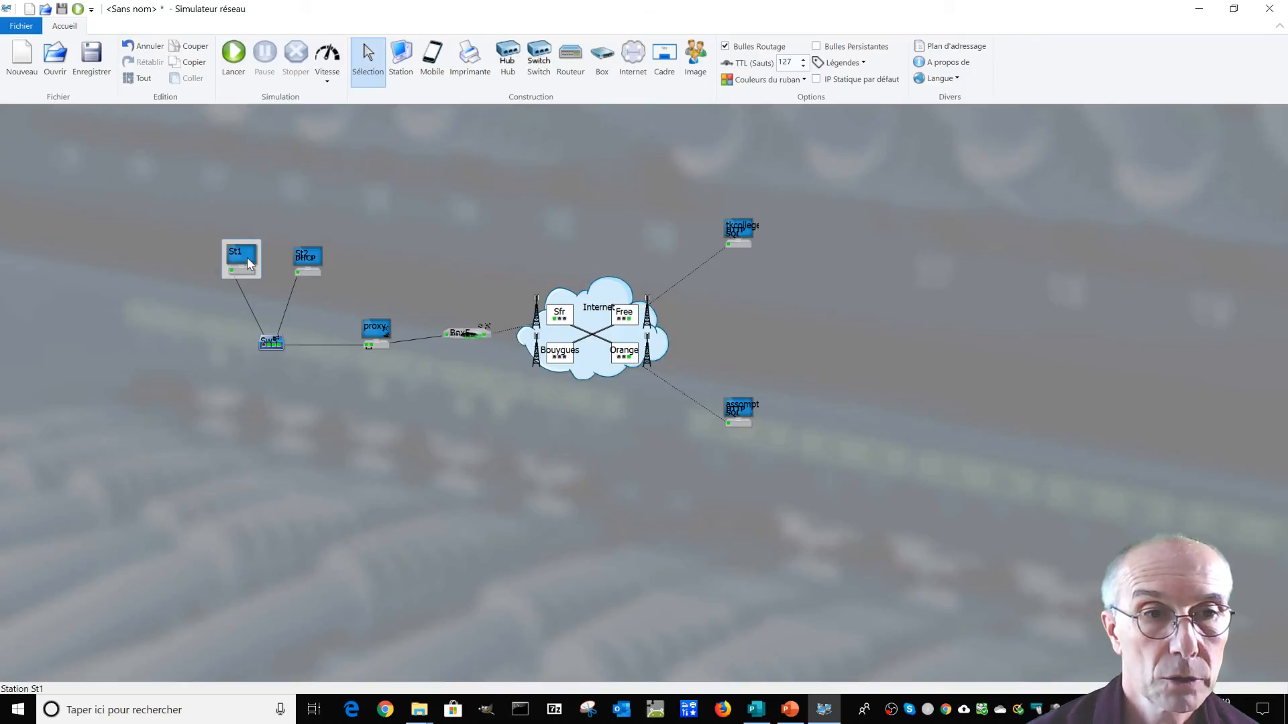
pyautogui.click(313, 563)
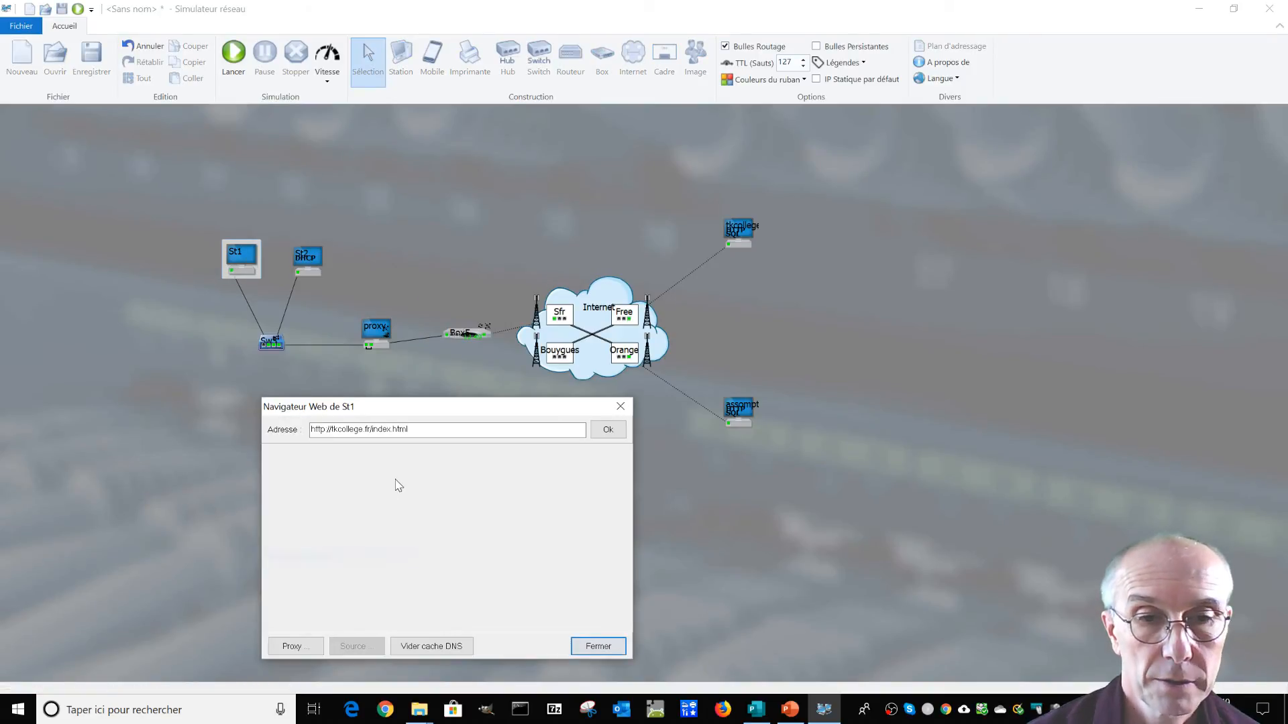
pyautogui.click(607, 430)
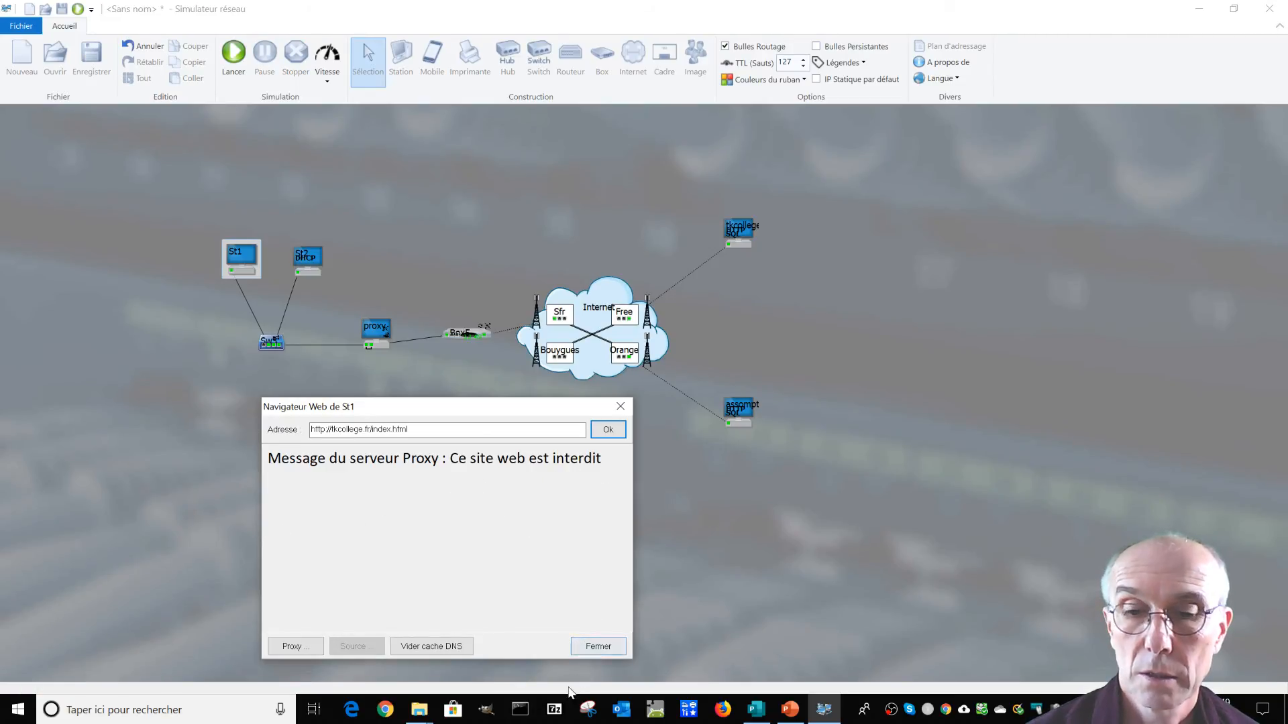
pyautogui.click(597, 647)
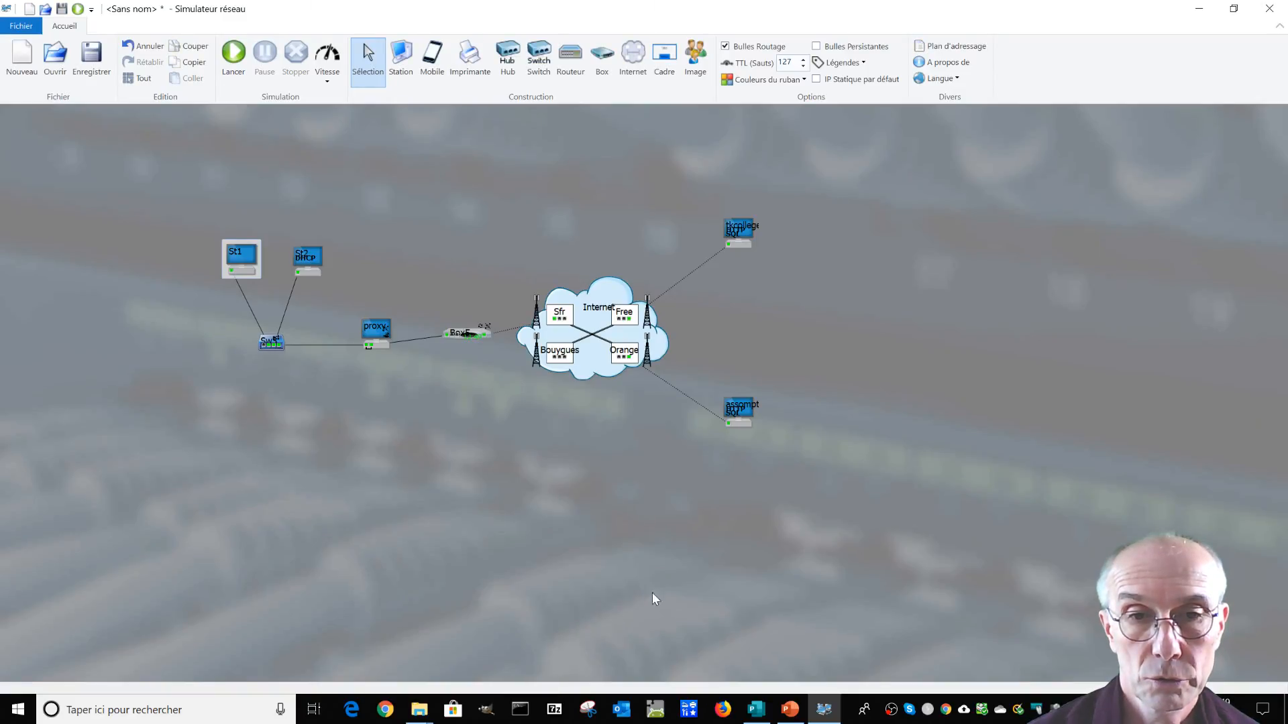